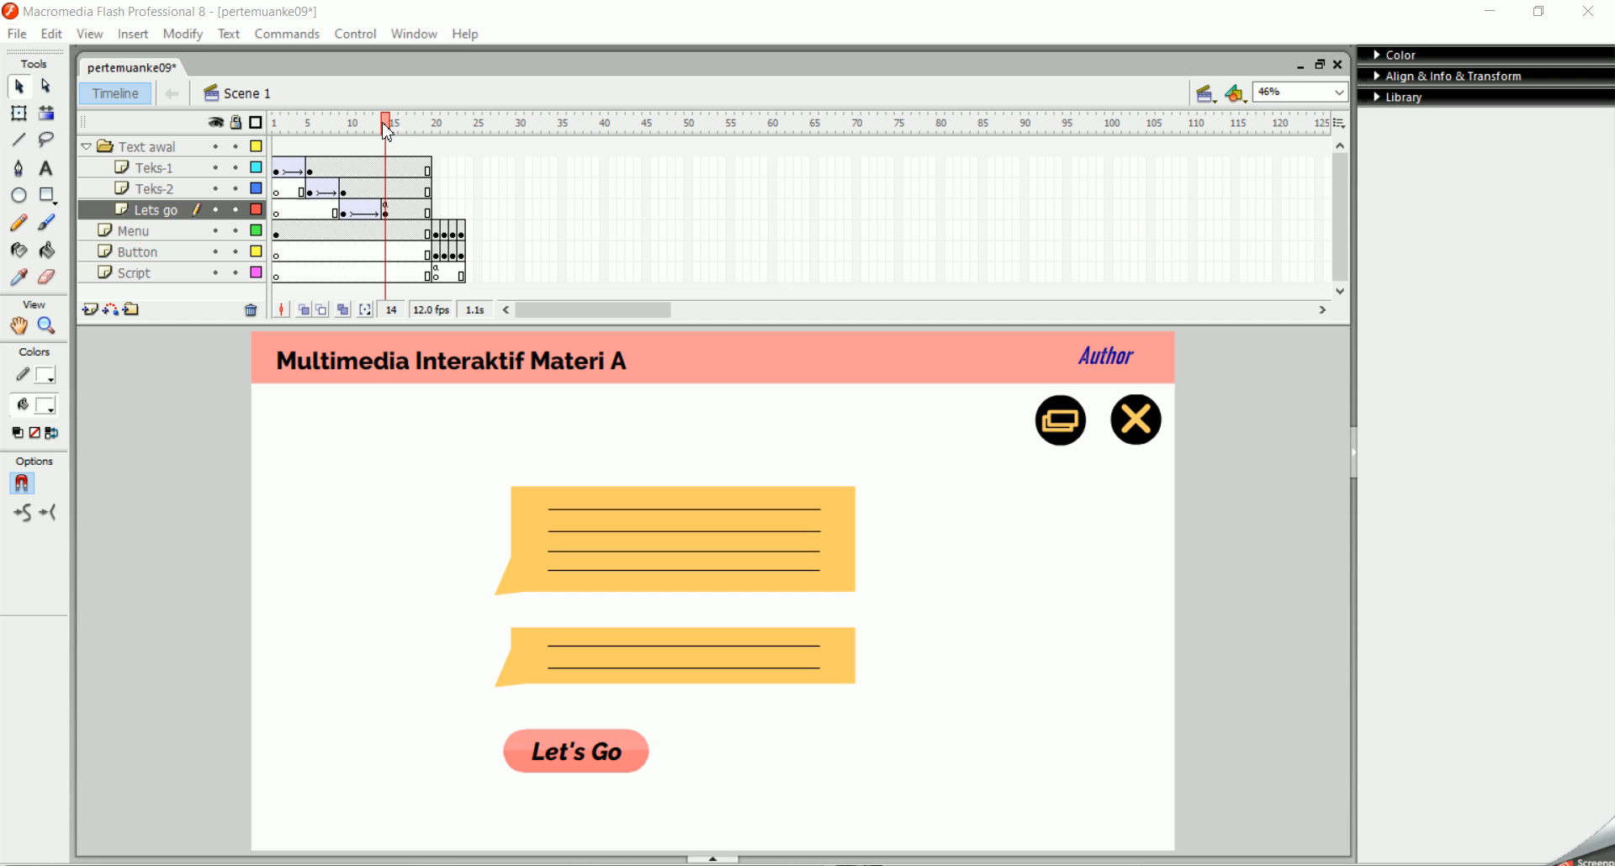
# Step: From frame 1, insert a trial layer named "ganti" above the Lets go layer and delete it
pyautogui.moveTo(386, 124); pyautogui.dragTo(249, 144)
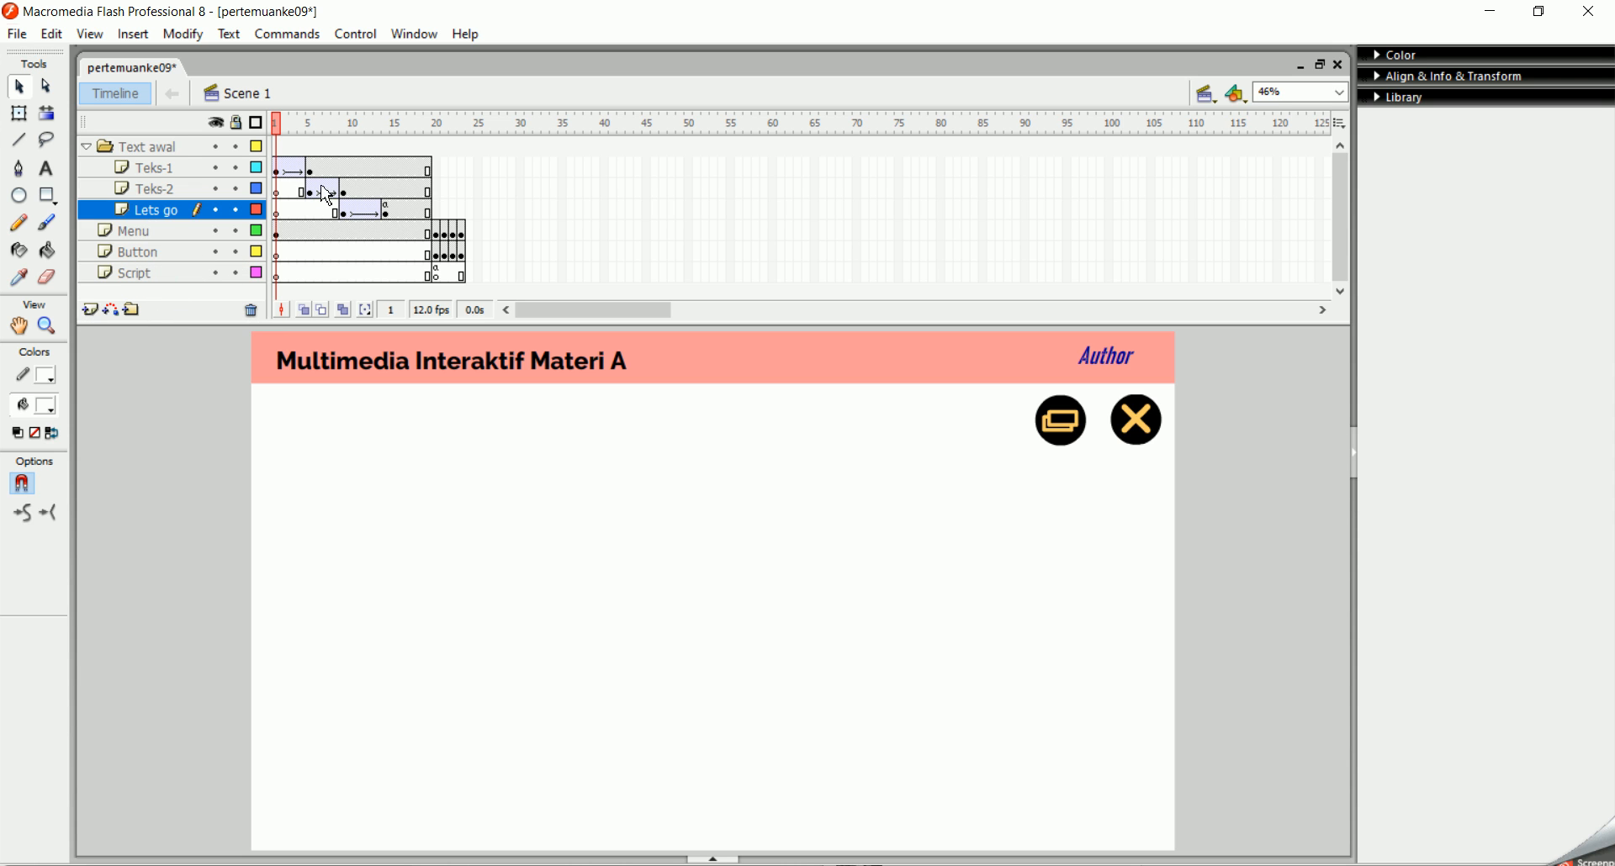
pyautogui.click(280, 122)
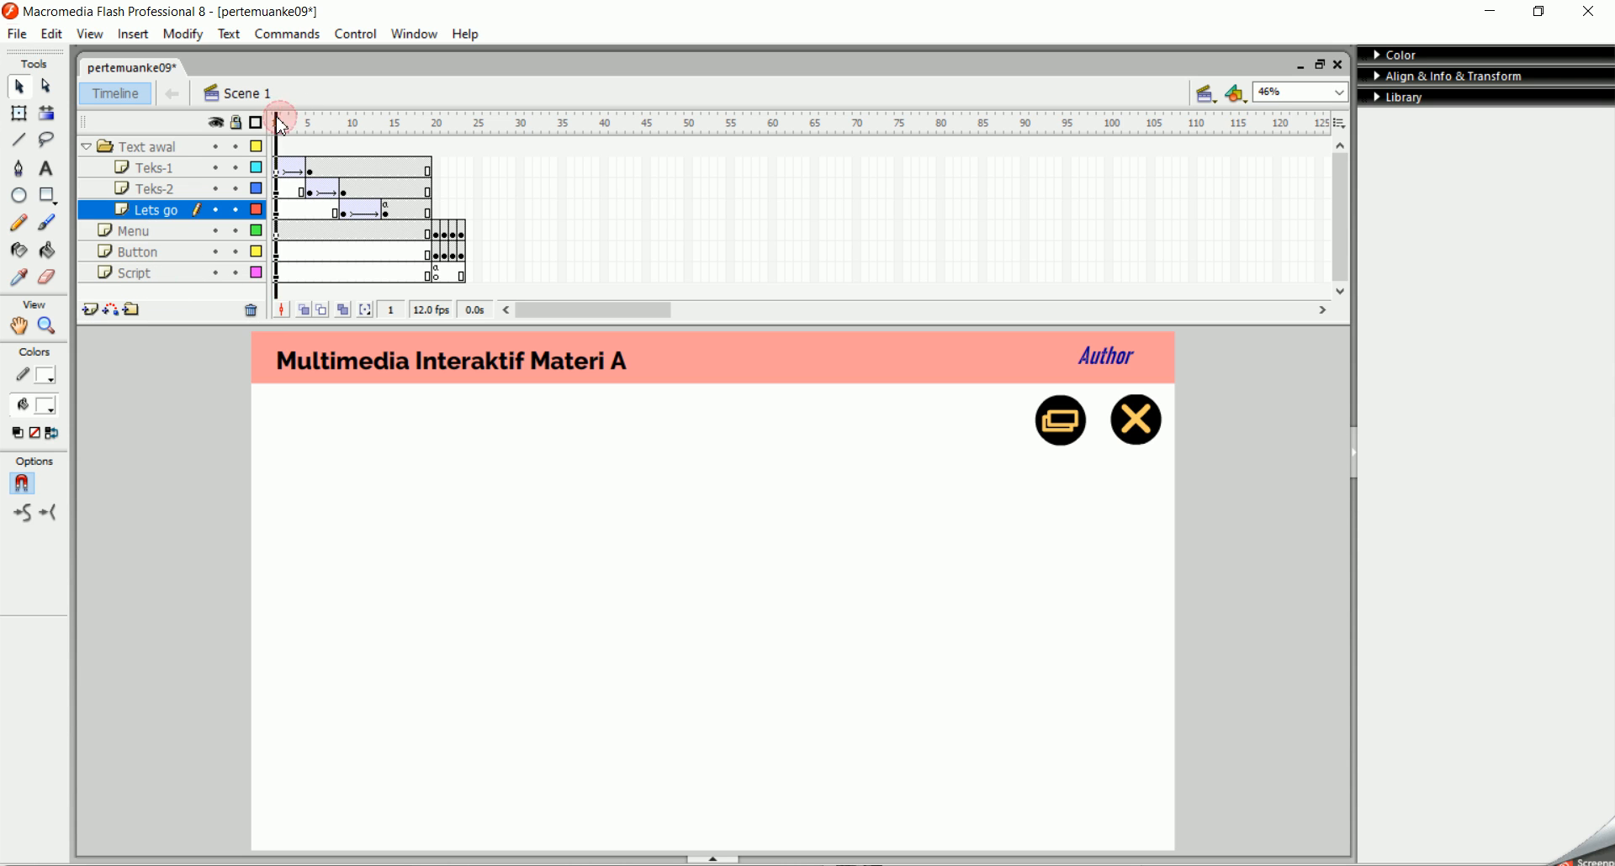
pyautogui.click(89, 310)
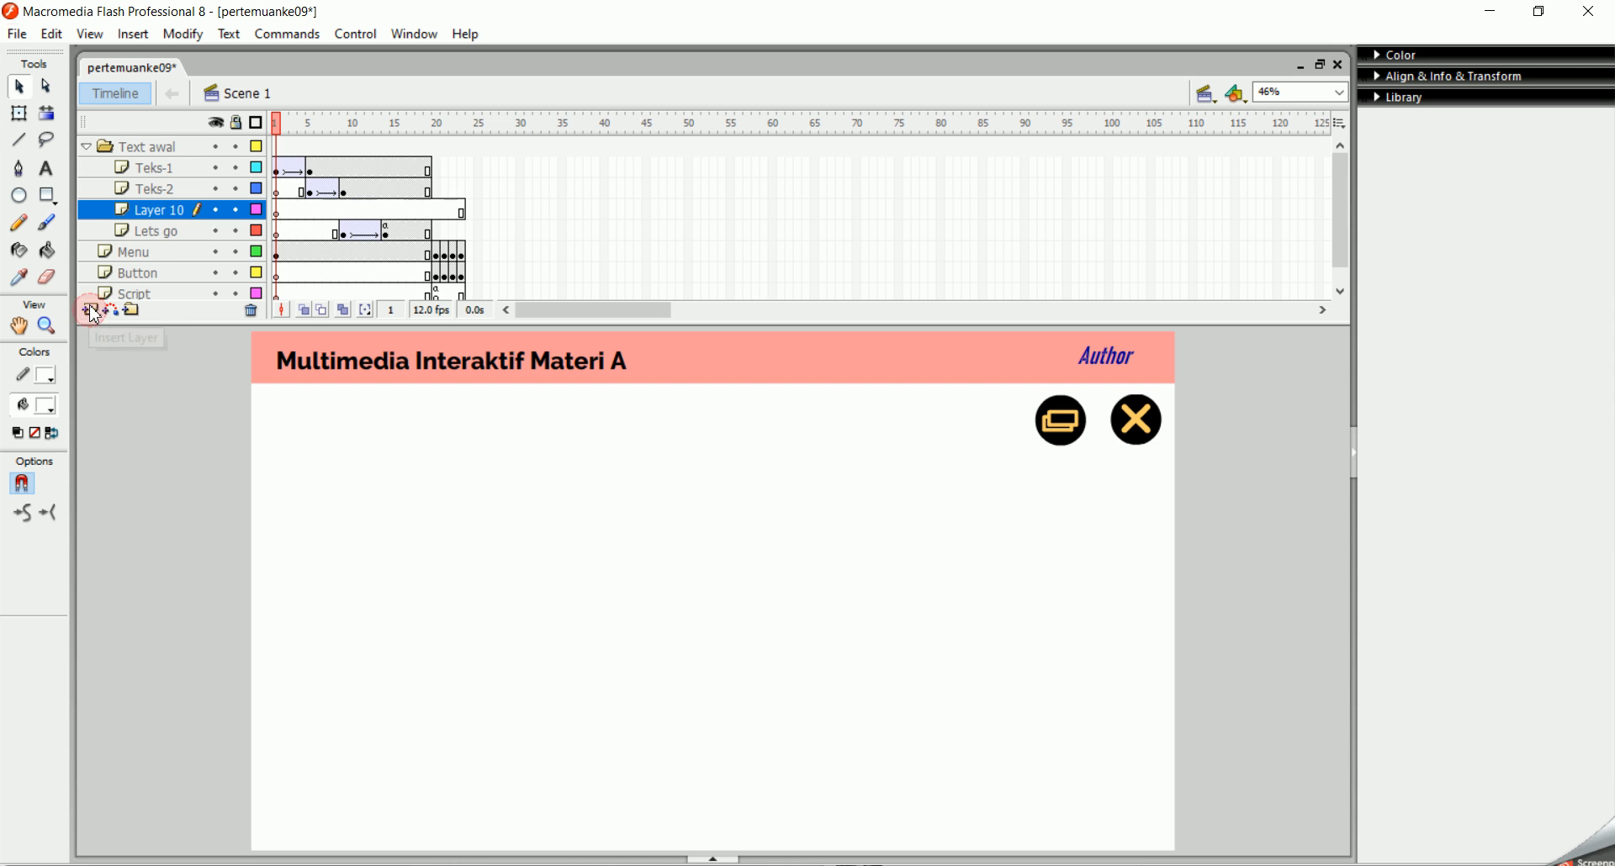
pyautogui.click(162, 218)
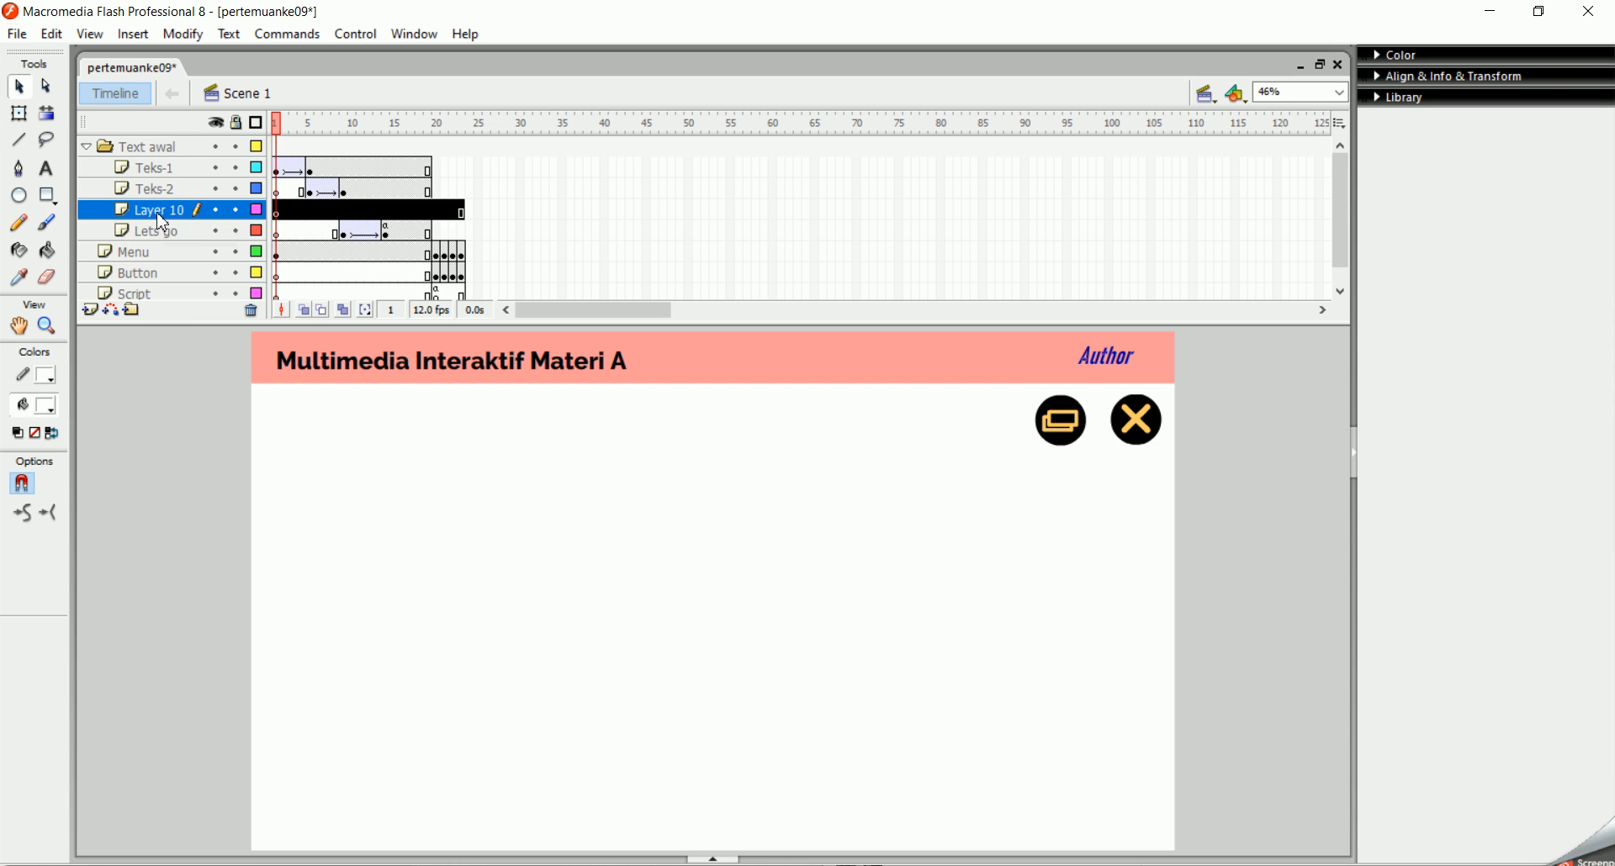
pyautogui.doubleClick(164, 218)
pyautogui.write('ganti')
pyautogui.press('Return')
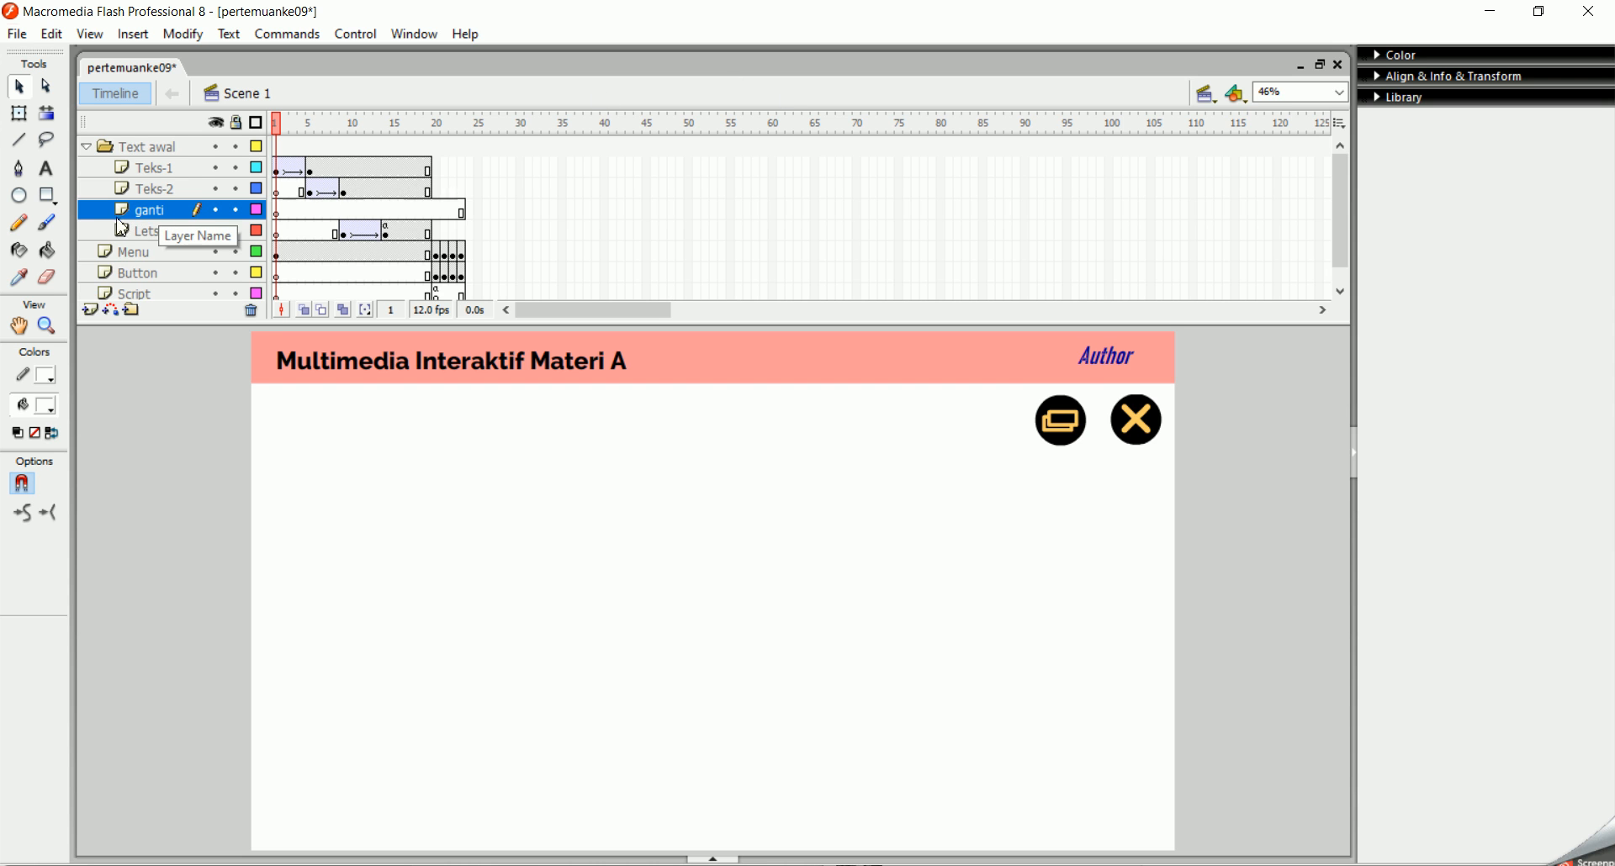
pyautogui.click(251, 311)
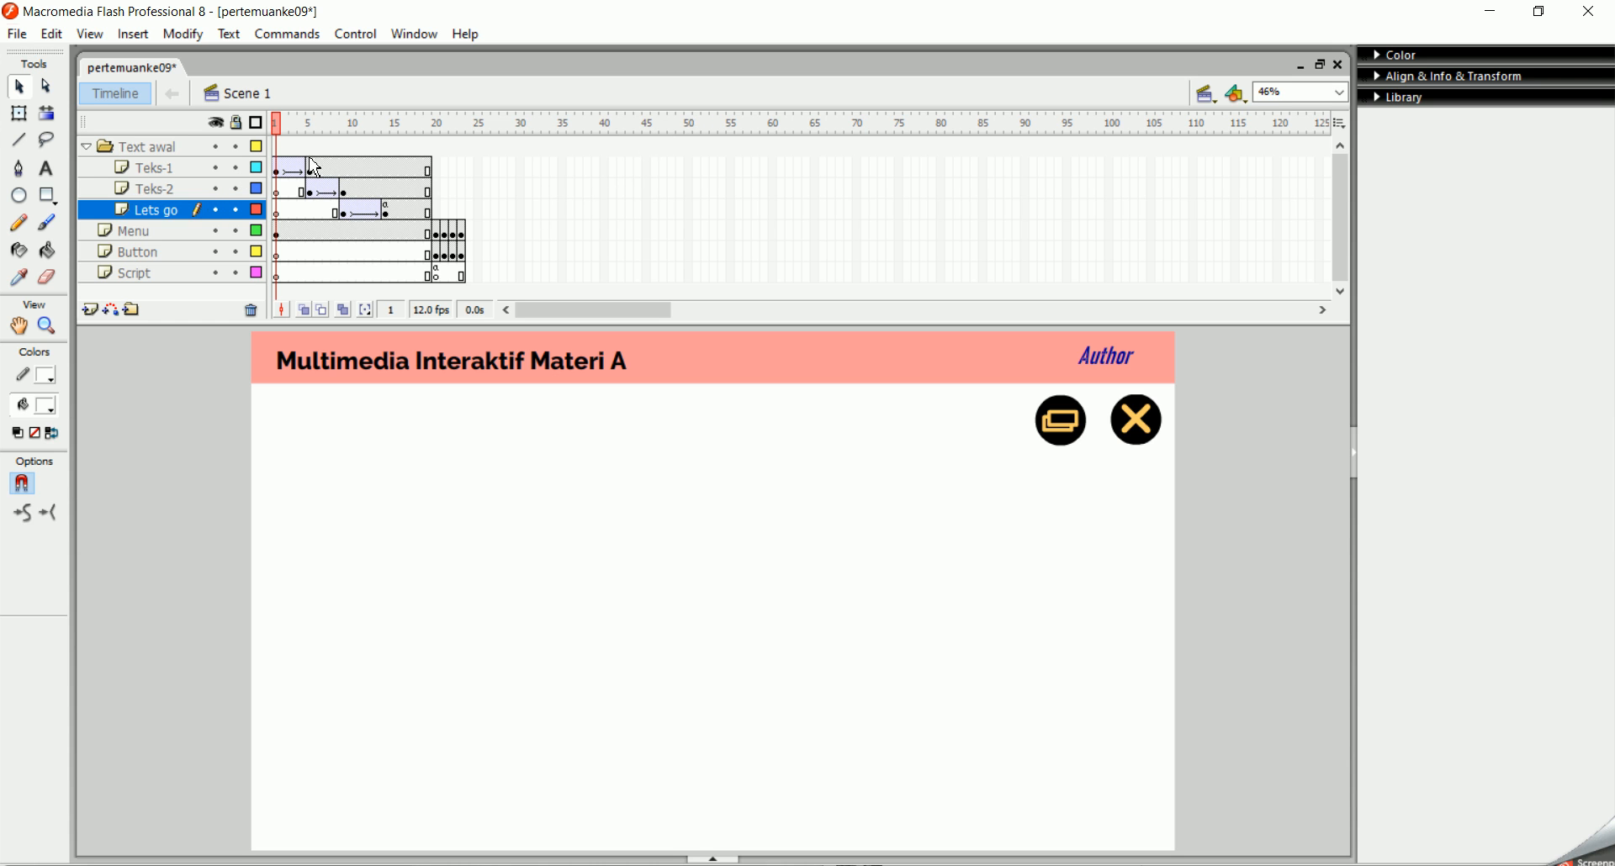
# Step: Examine the Teks-1, Teks-2 and Lets go layers of the Text awal folder and their animation up to frame 14
pyautogui.click(159, 169)
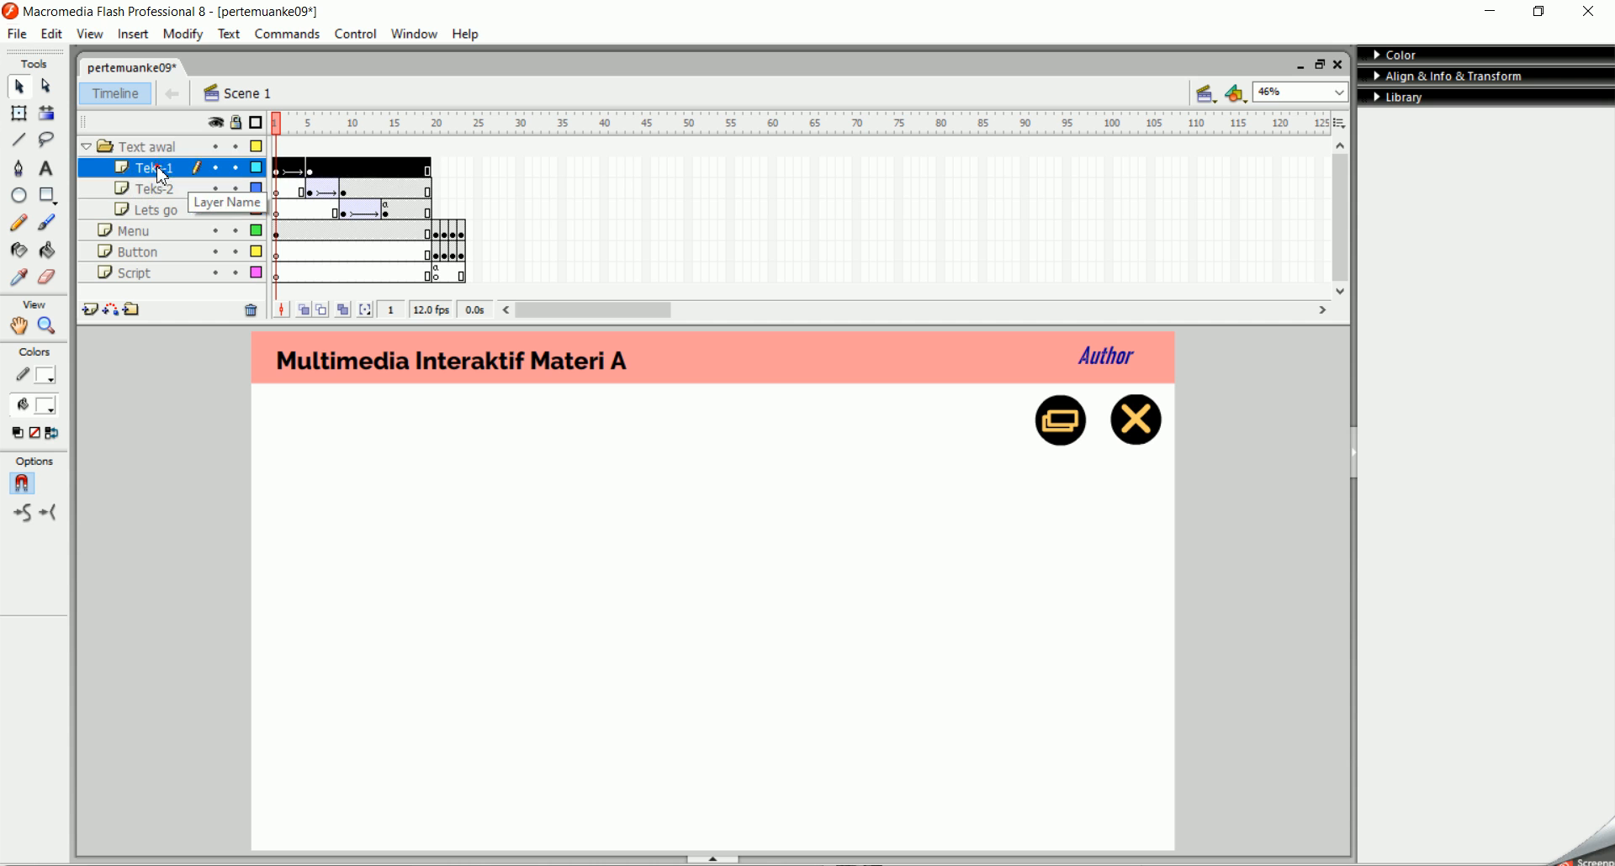
pyautogui.click(160, 150)
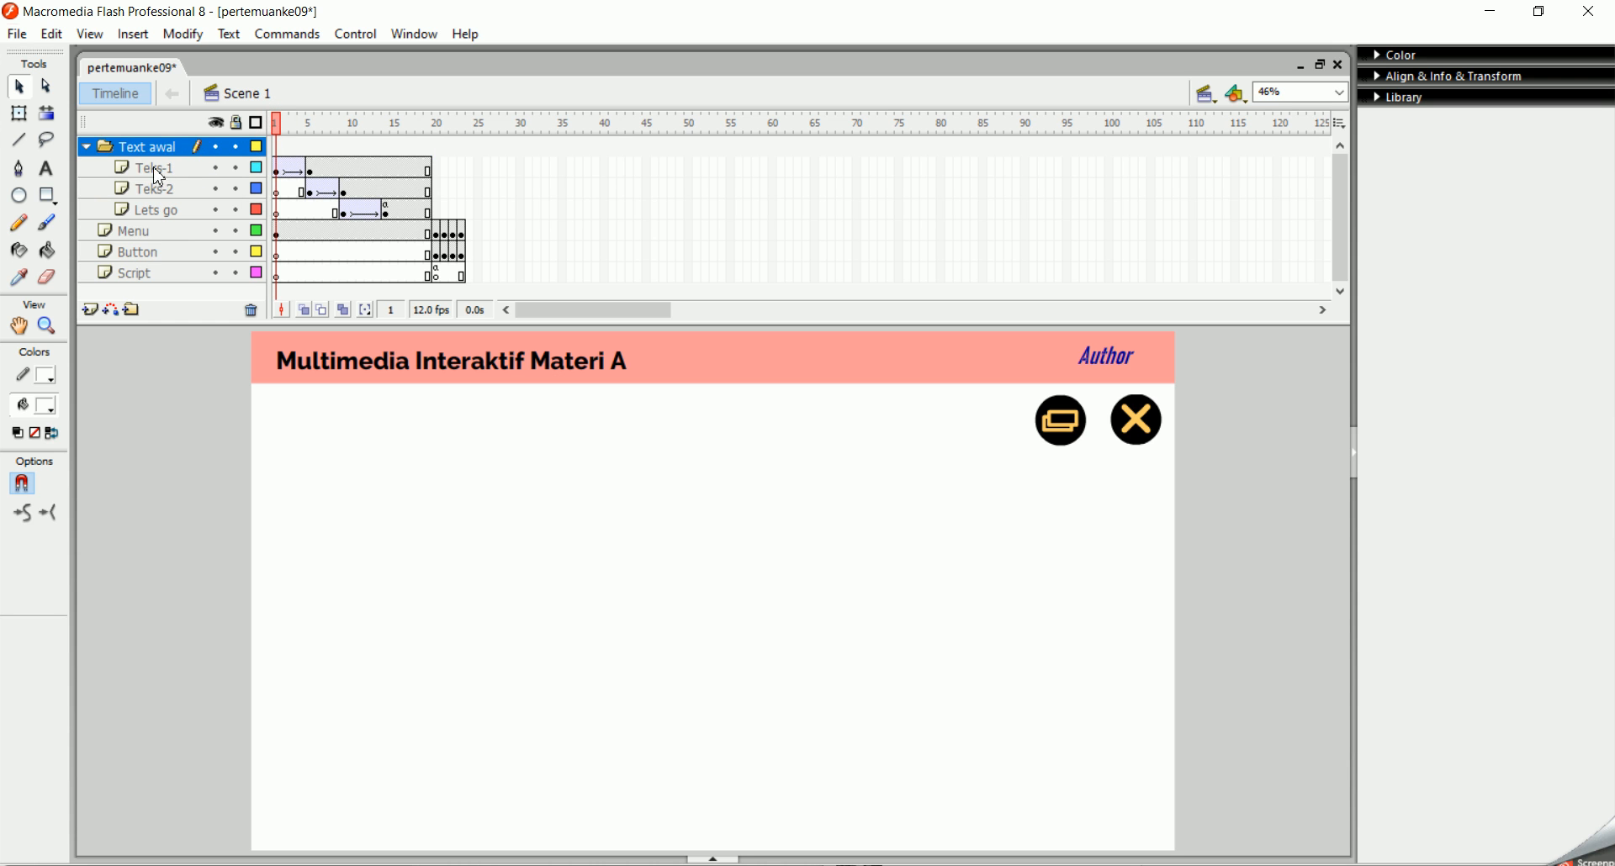
pyautogui.click(153, 170)
pyautogui.click(160, 190)
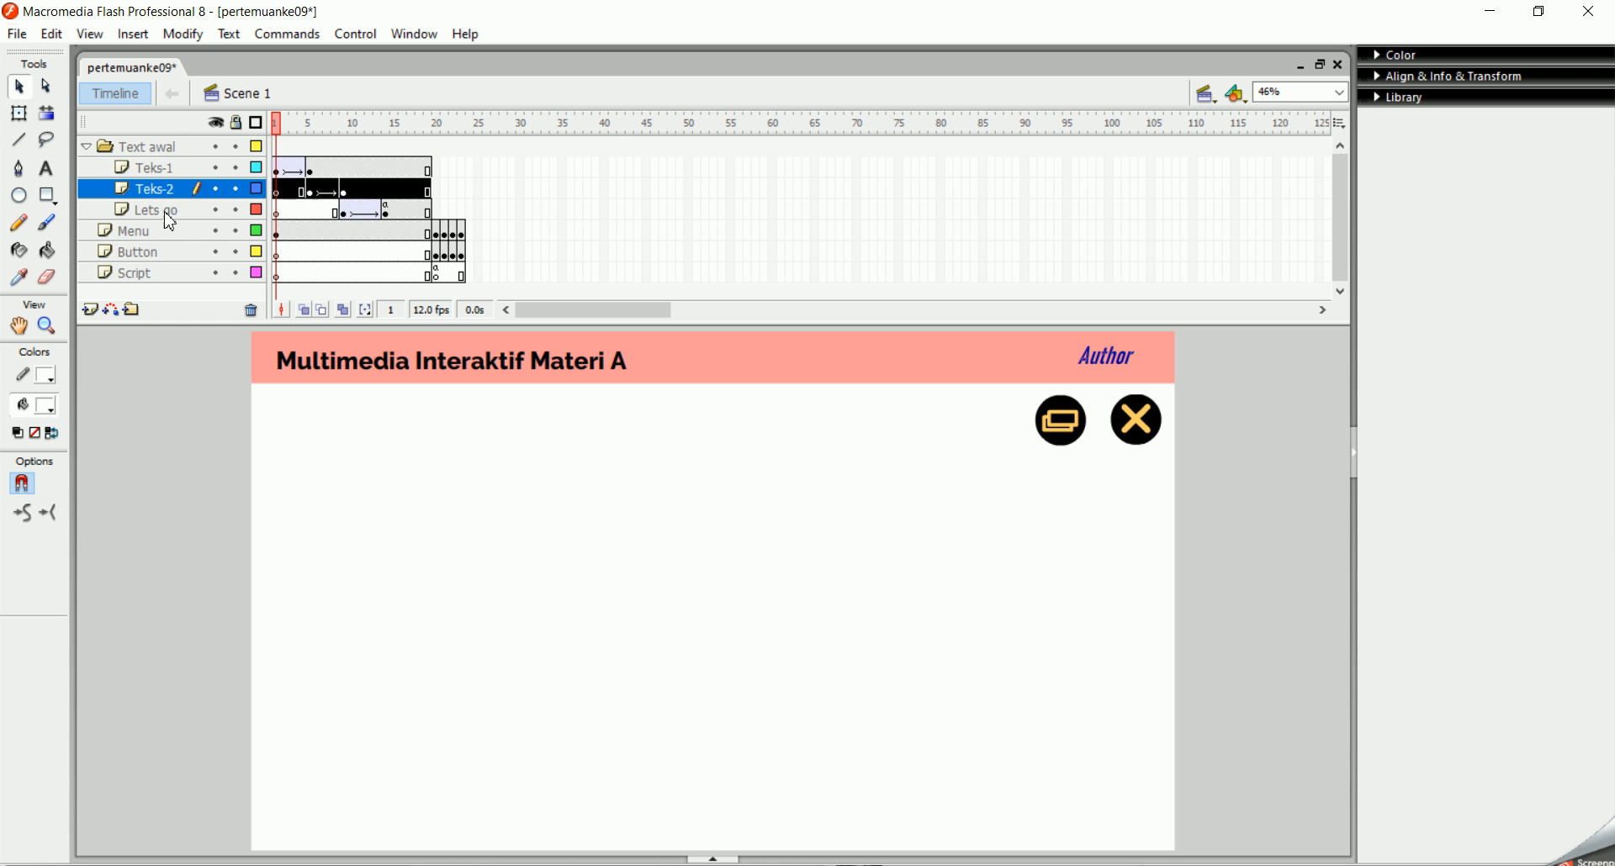
pyautogui.click(164, 211)
pyautogui.click(278, 126)
pyautogui.moveTo(277, 134); pyautogui.dragTo(389, 151)
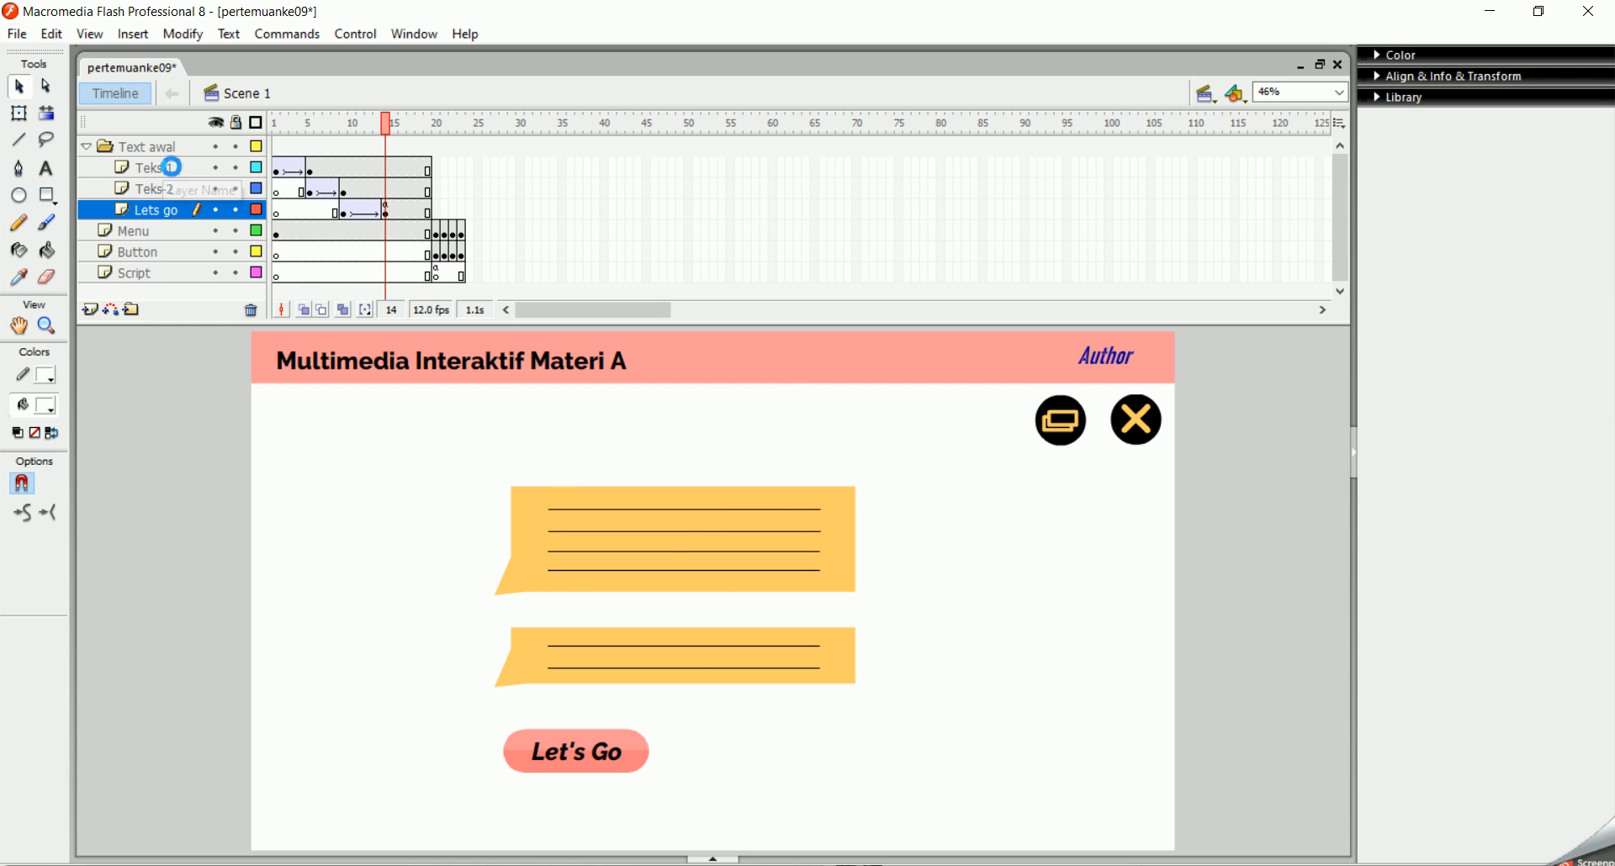
pyautogui.click(168, 169)
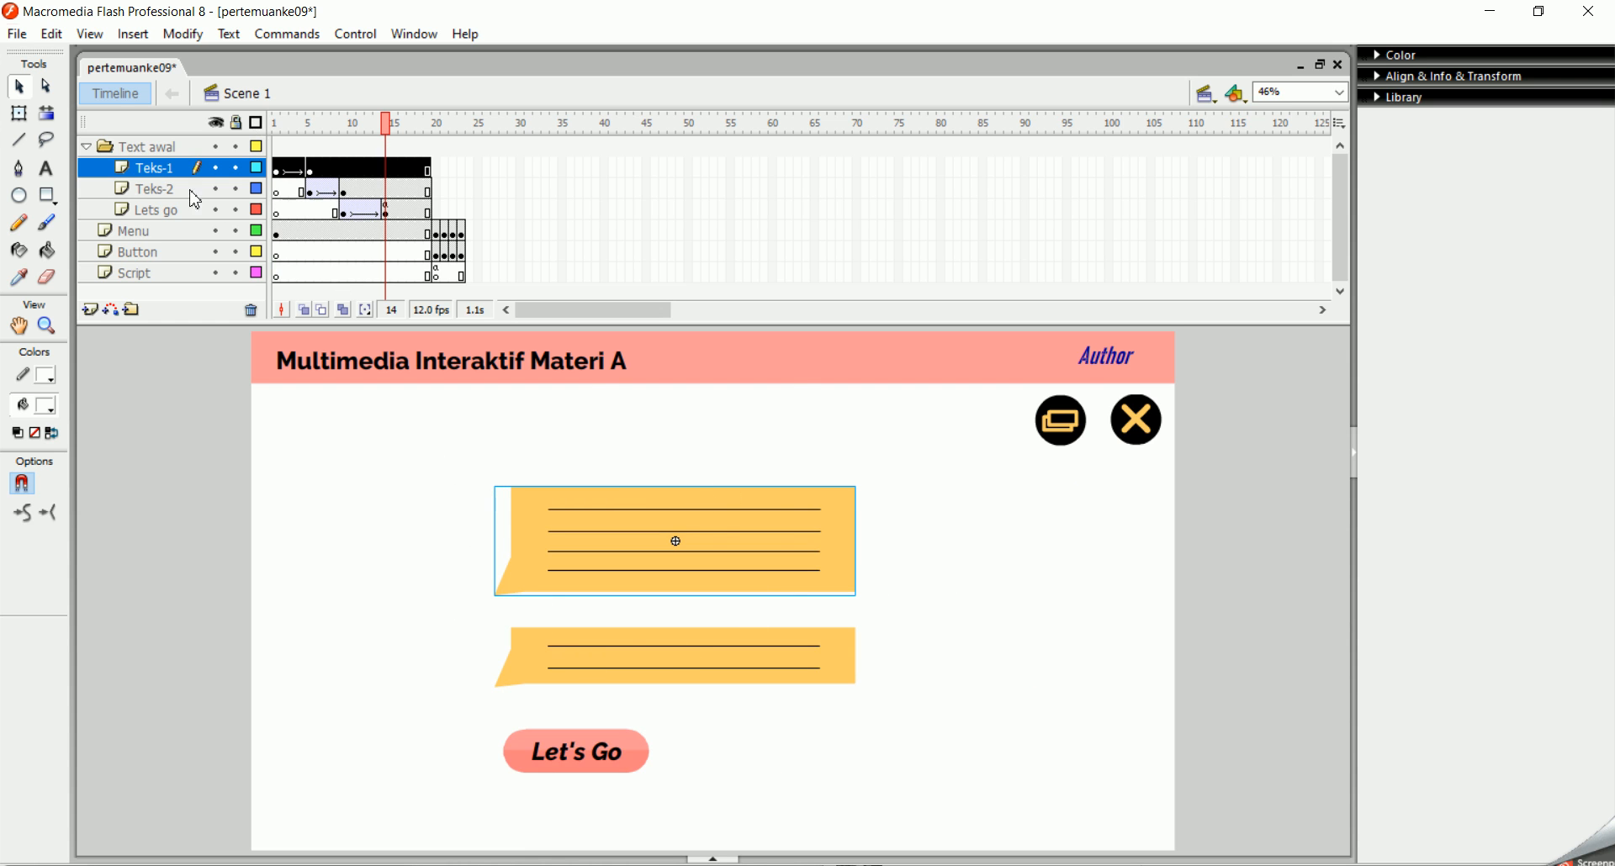
pyautogui.click(165, 189)
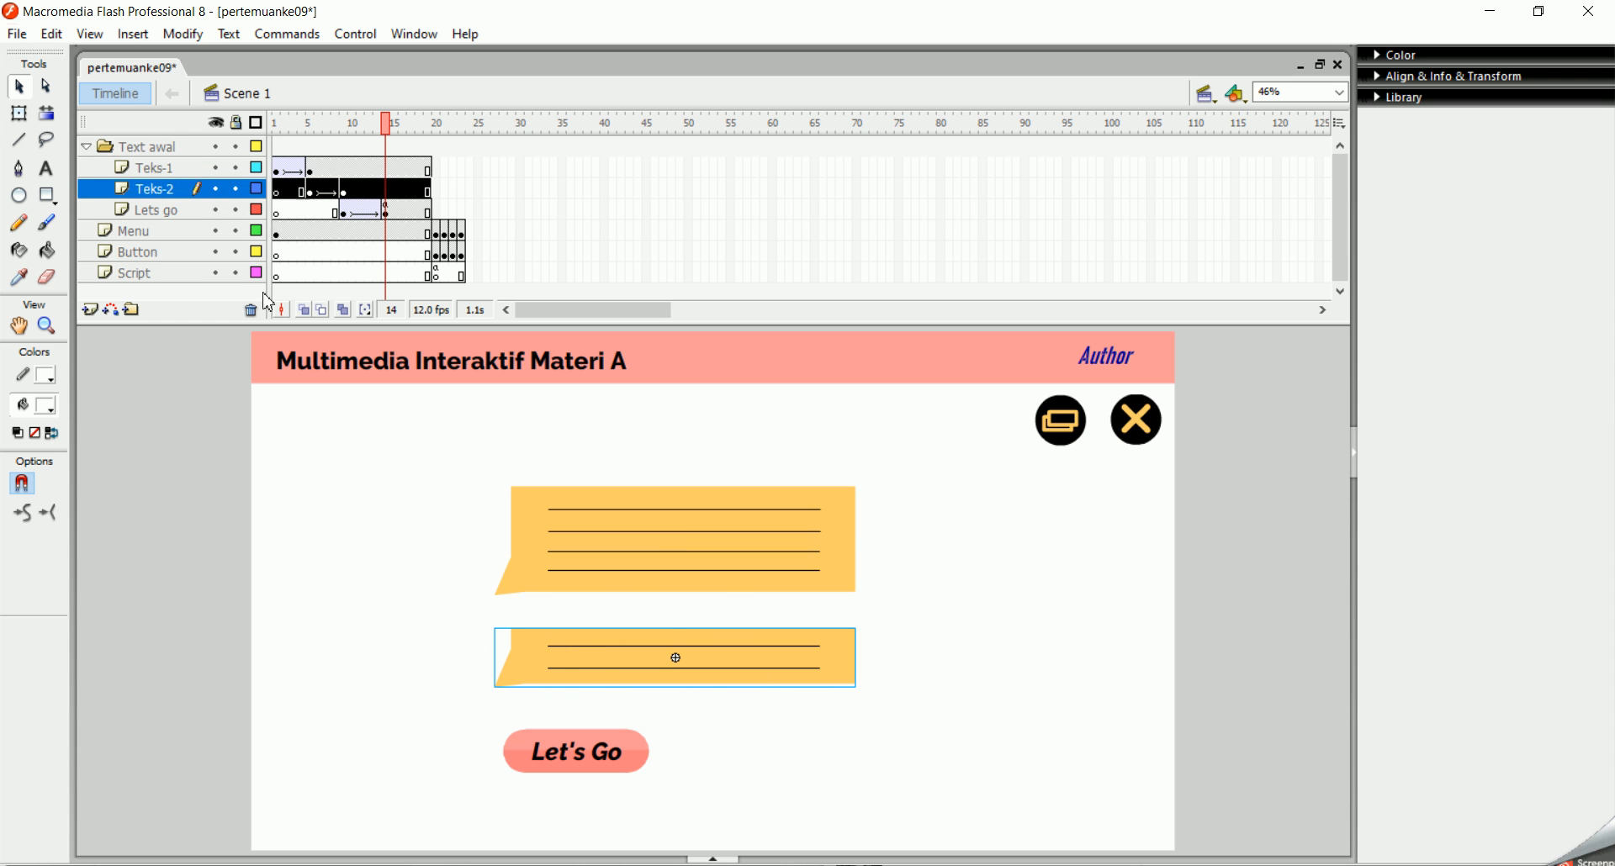
pyautogui.click(165, 210)
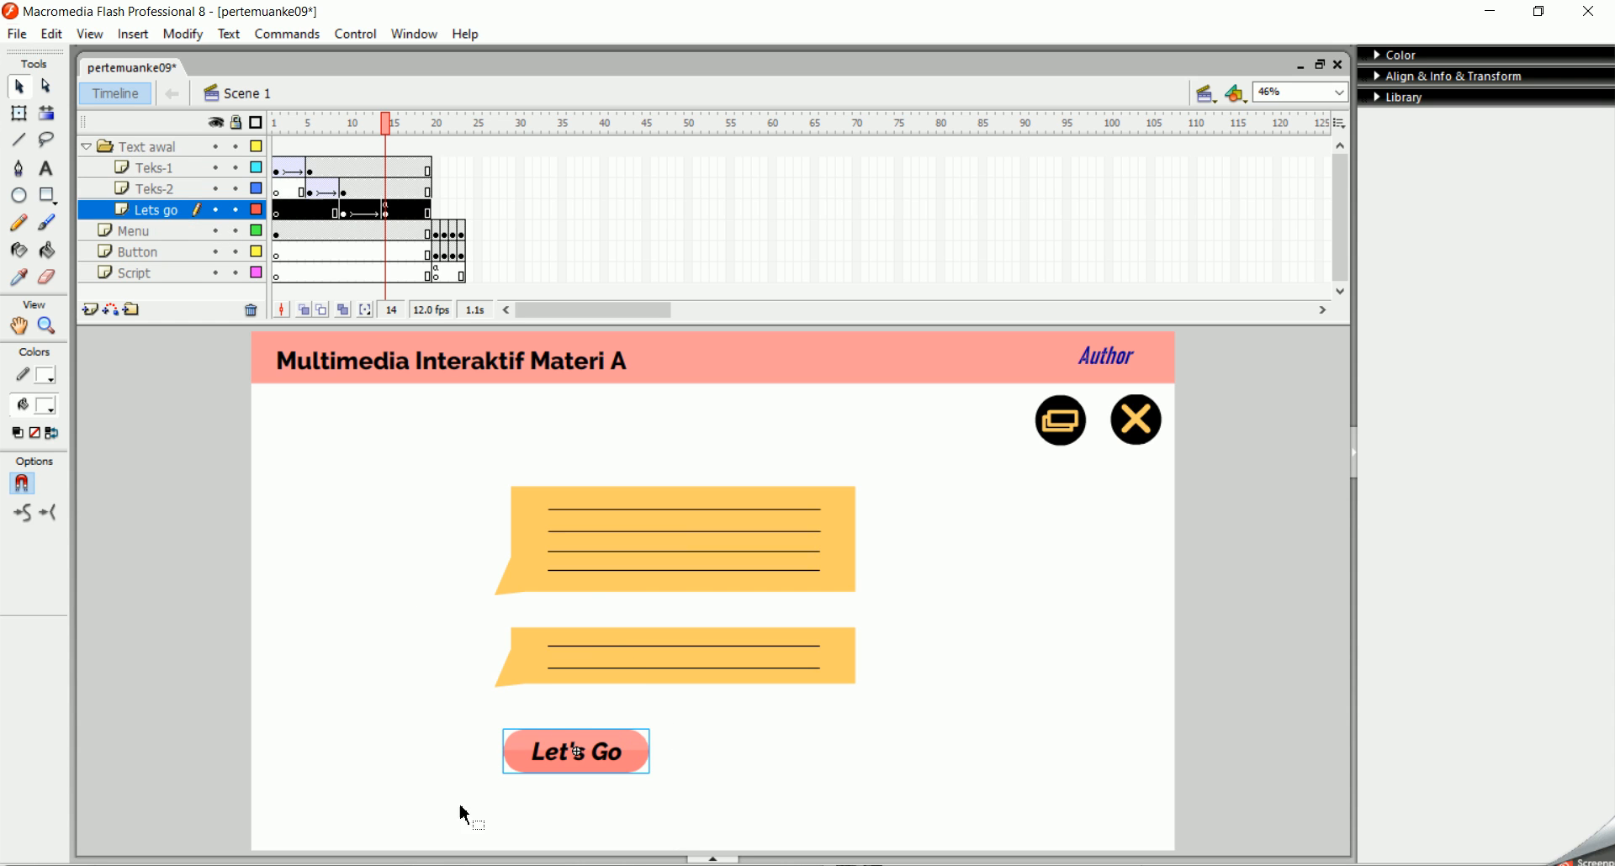
pyautogui.moveTo(303, 121); pyautogui.dragTo(387, 137)
# Step: Delete the stop action from the script of the Lets go layer's keyframe at frame 14
pyautogui.click(386, 210)
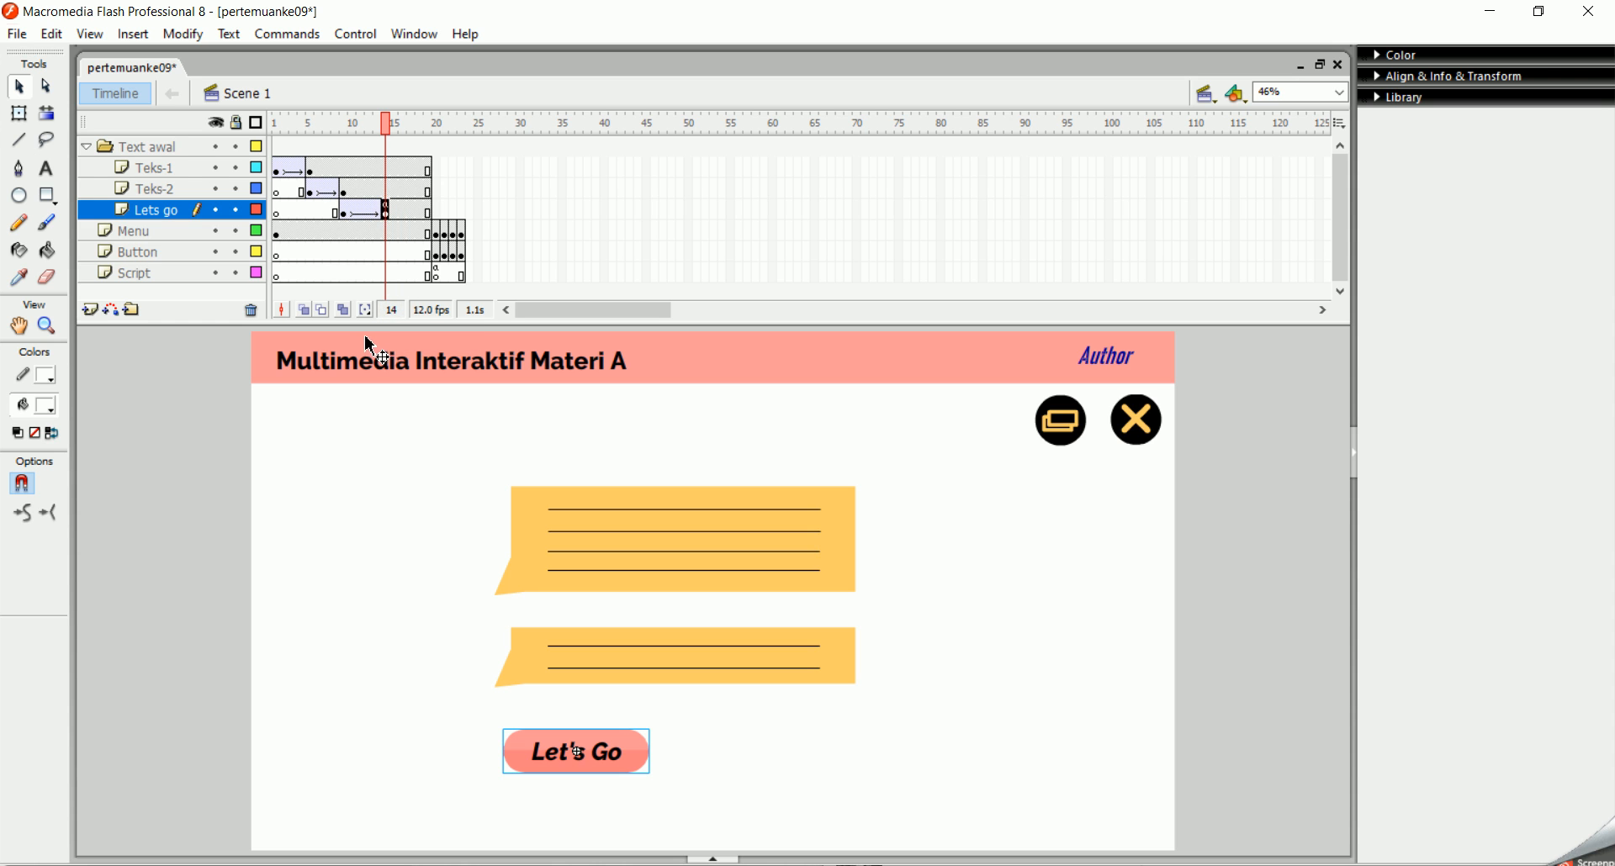
pyautogui.rightClick(380, 216)
pyautogui.click(383, 209)
pyautogui.rightClick(384, 211)
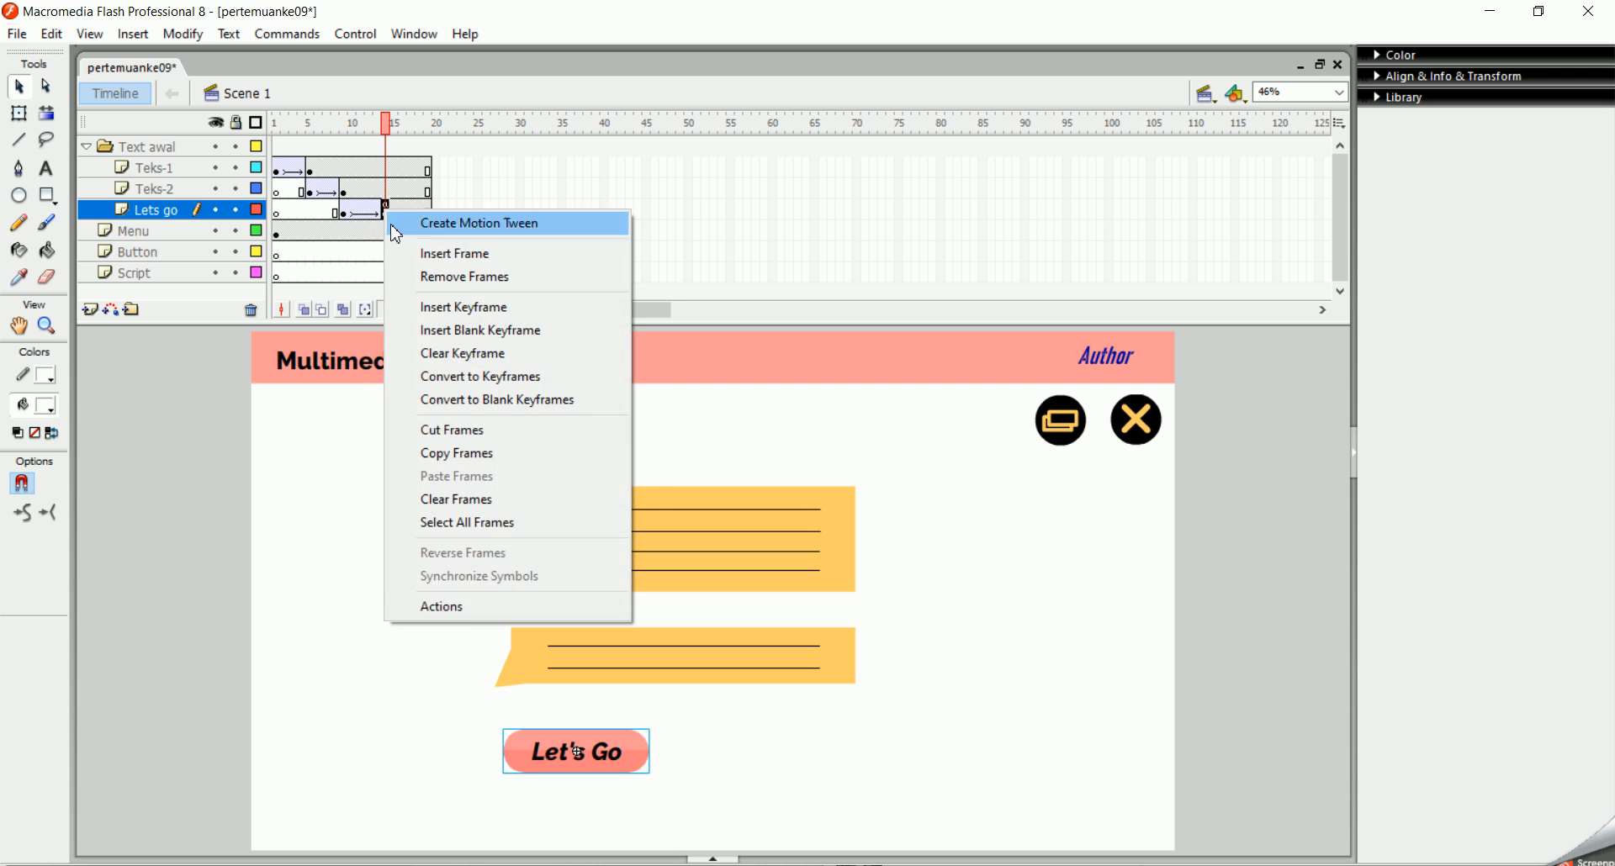
pyautogui.click(476, 608)
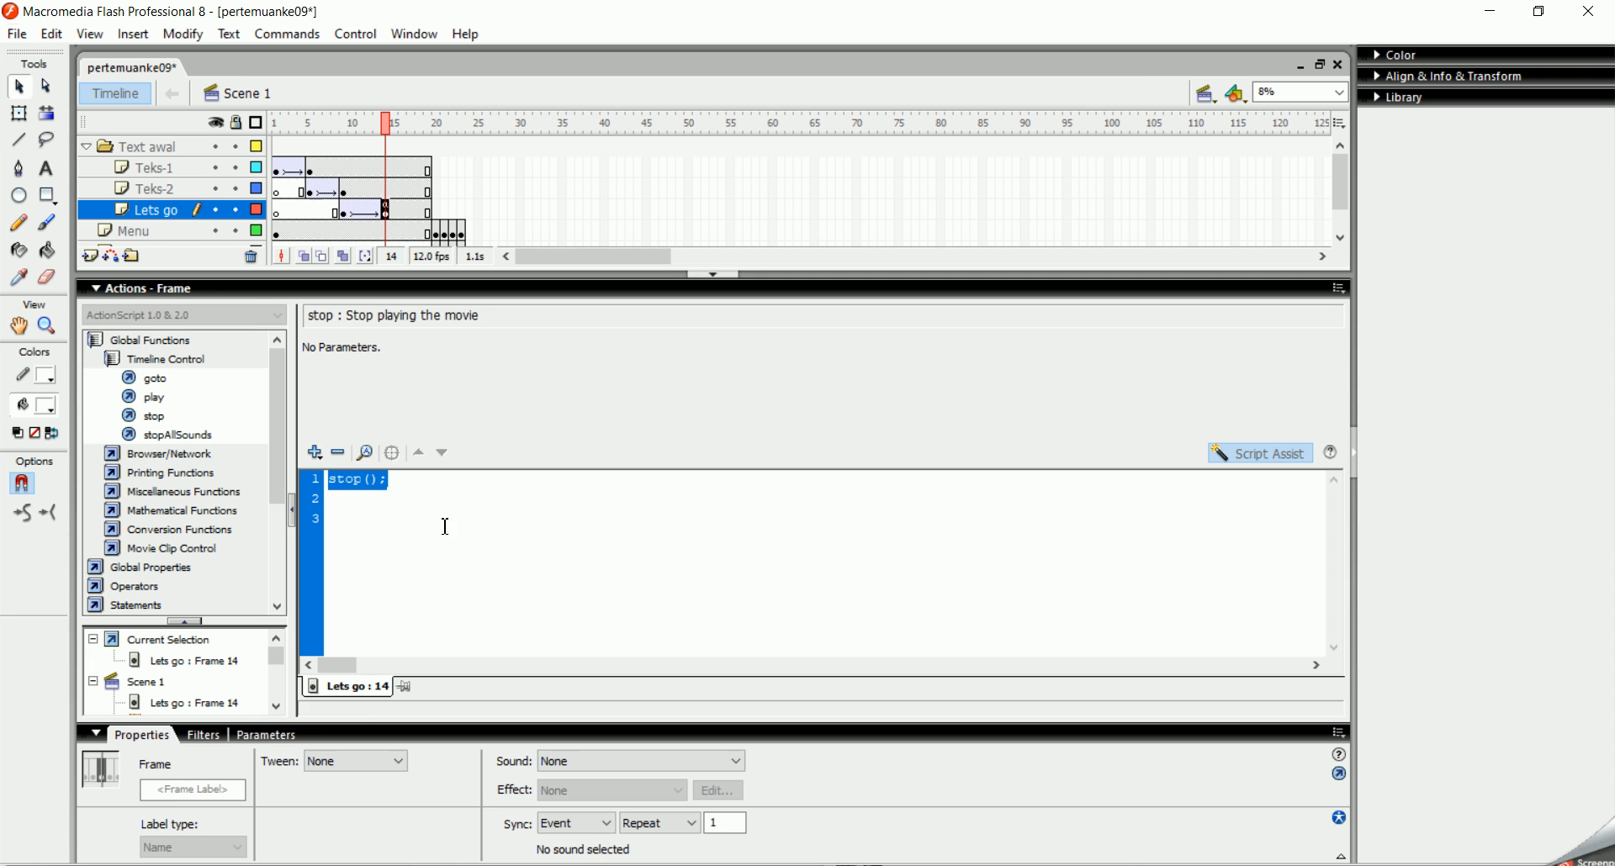
pyautogui.click(411, 479)
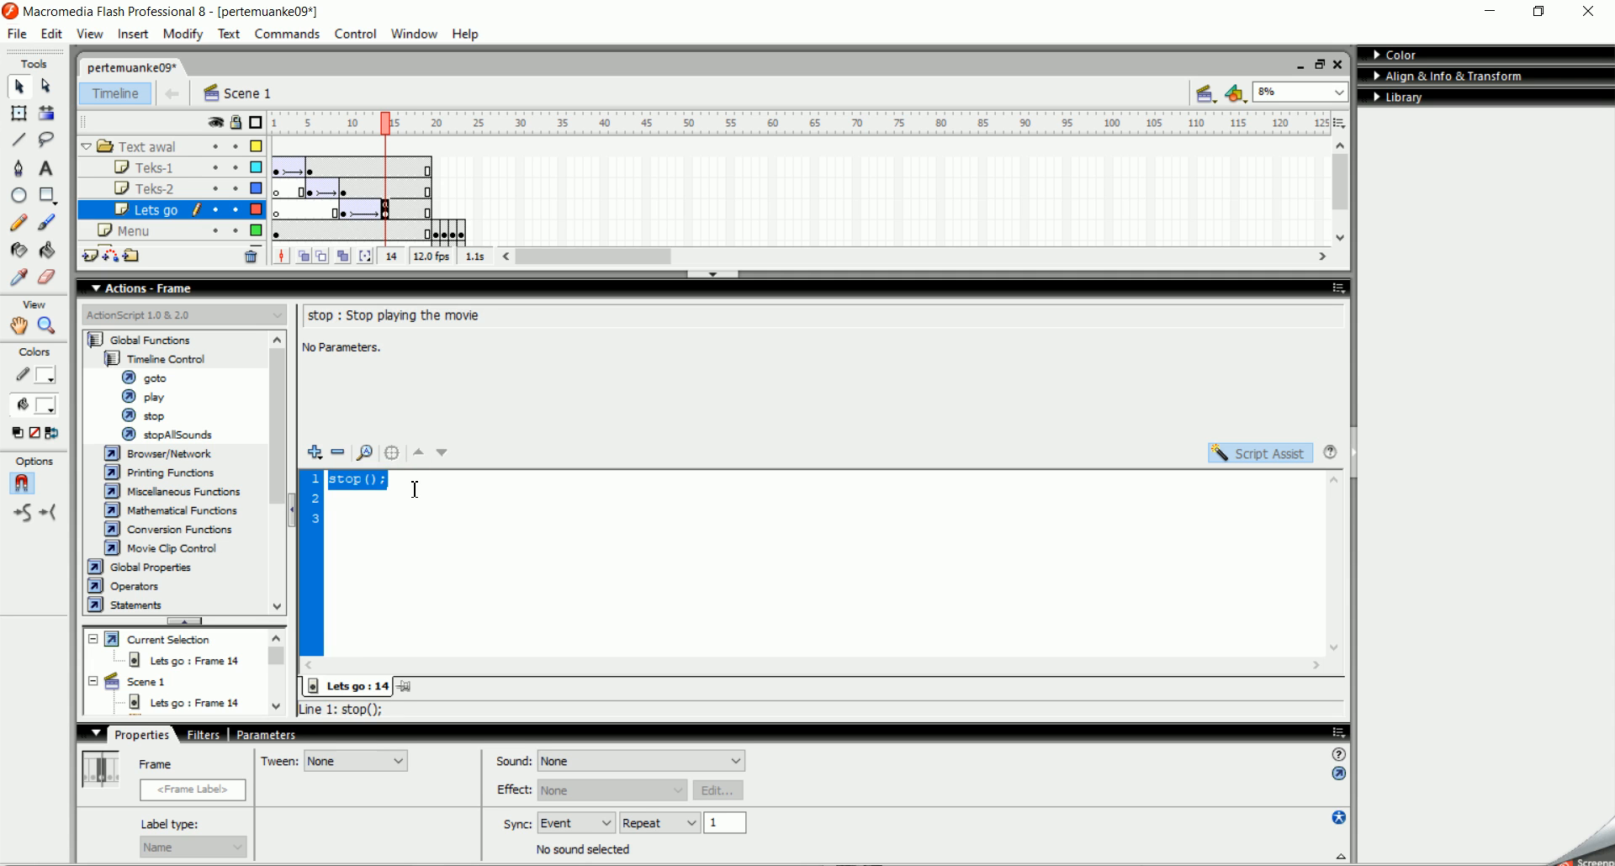
pyautogui.press('Delete')
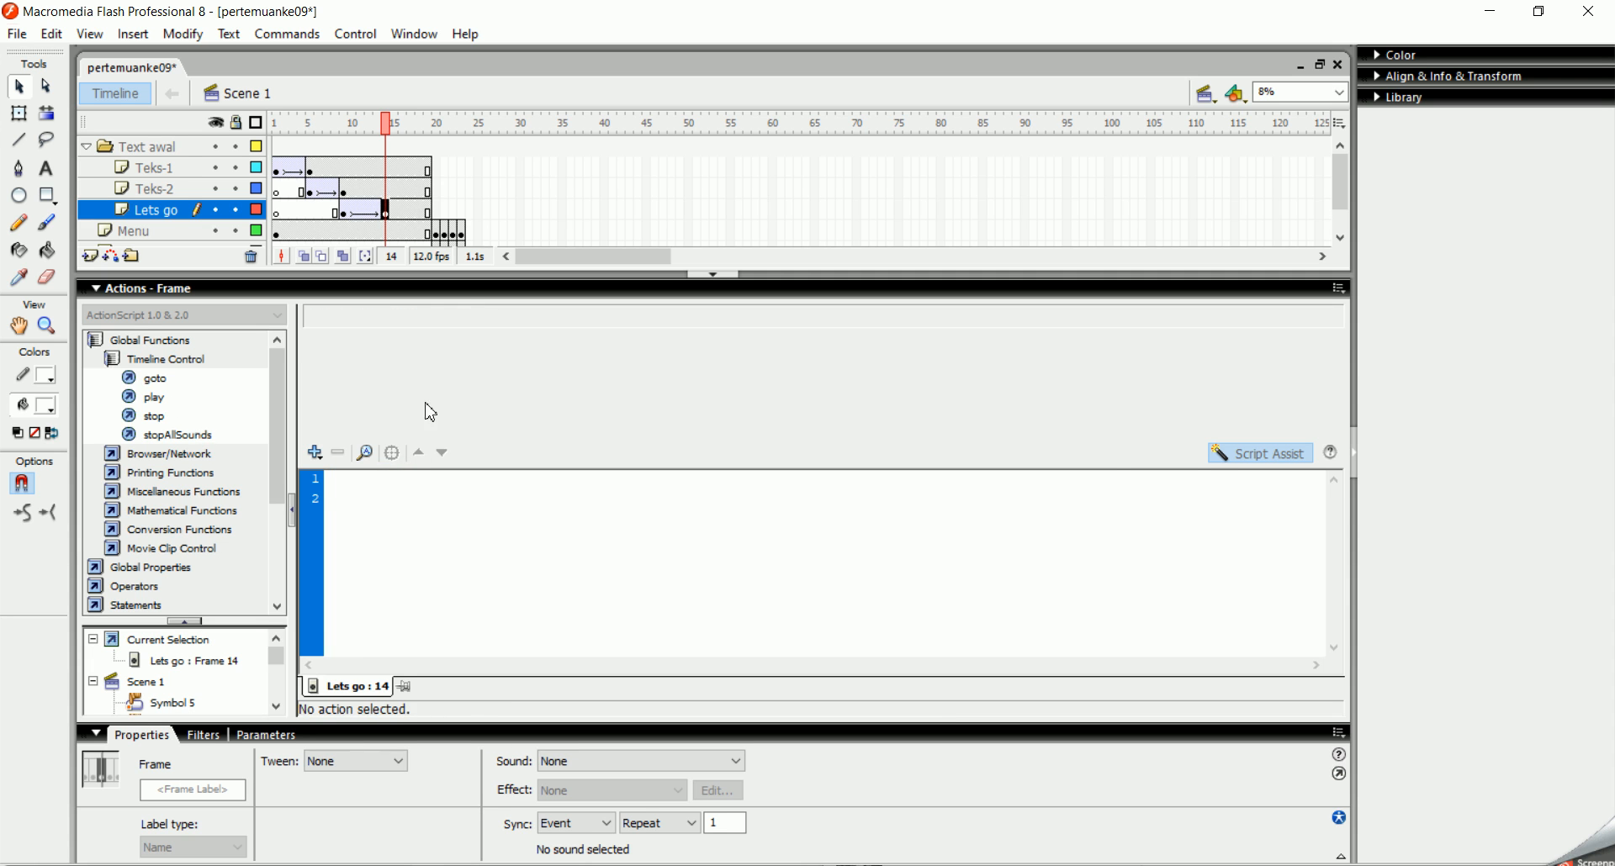
# Step: Add a stop action to the frame 14 script with Script Assist enabled and close the script editor
pyautogui.click(1257, 455)
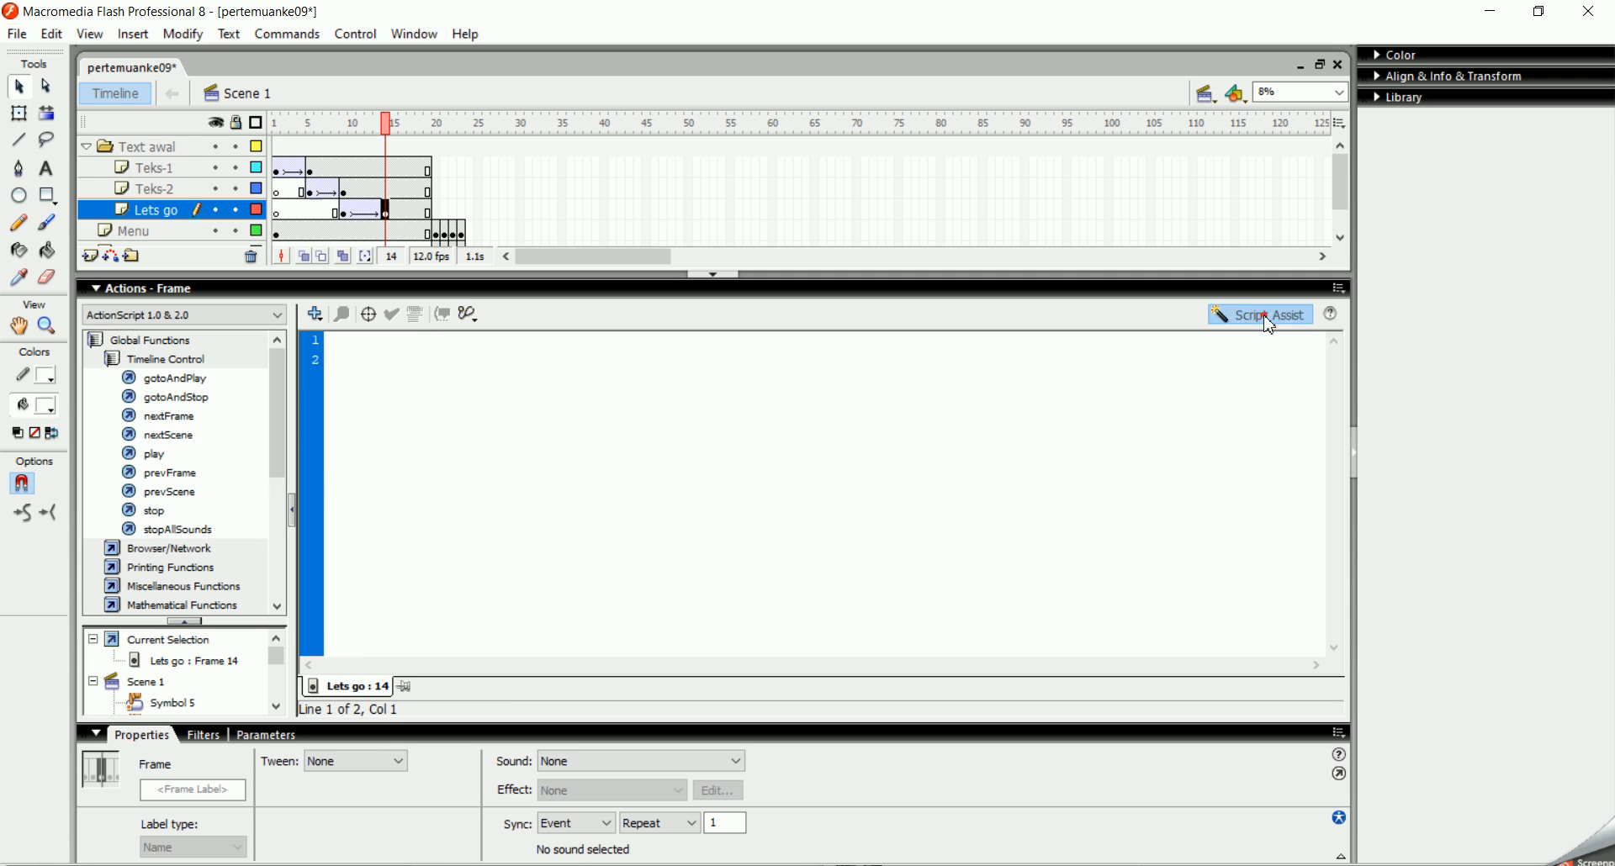
pyautogui.click(1272, 320)
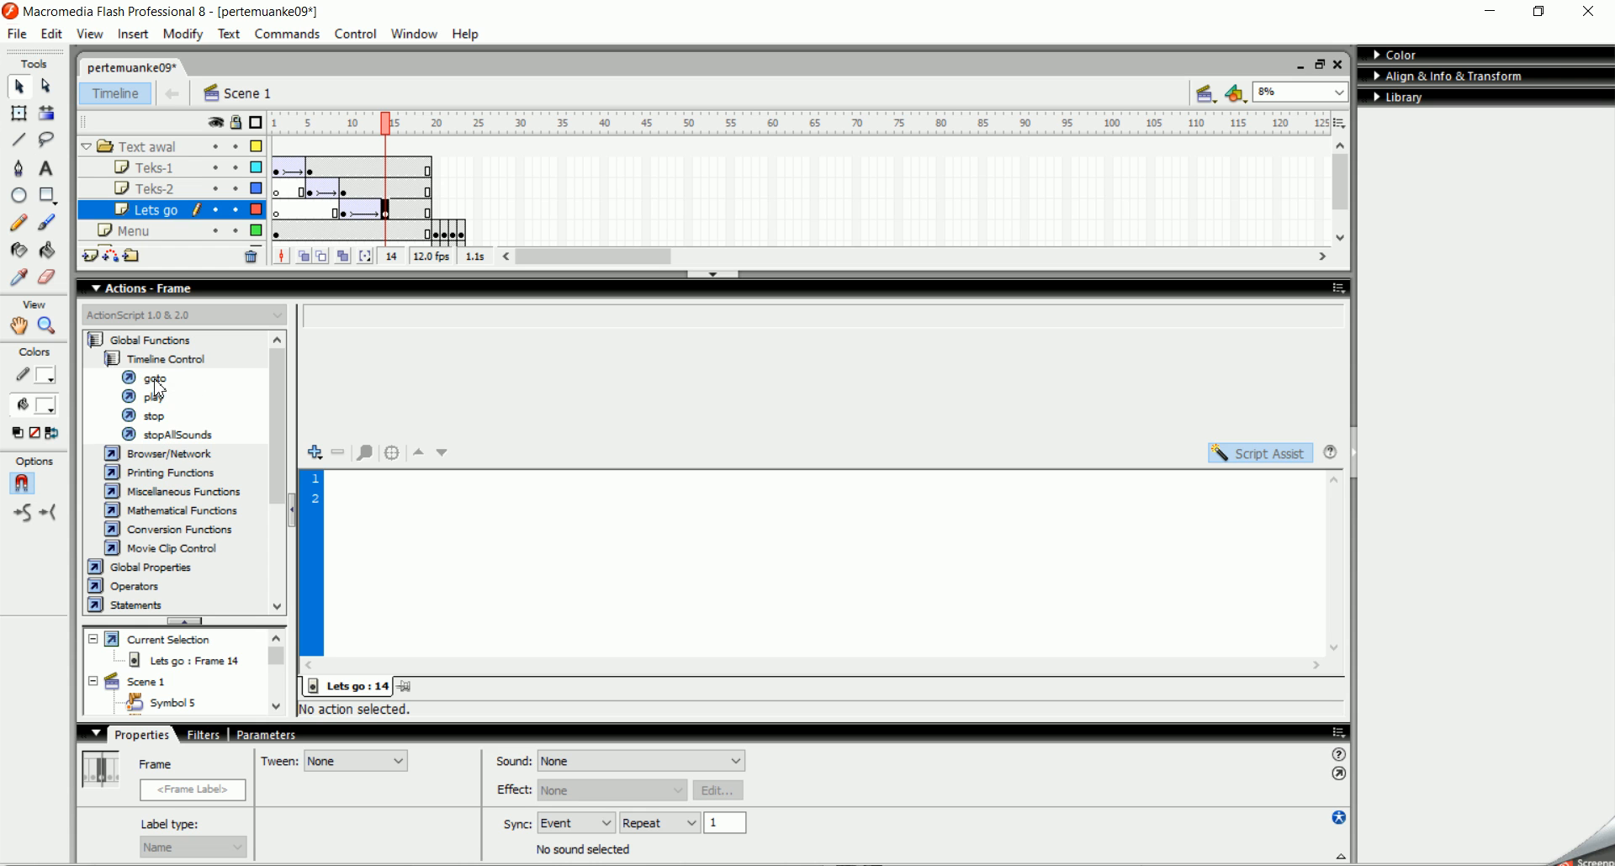
pyautogui.click(158, 418)
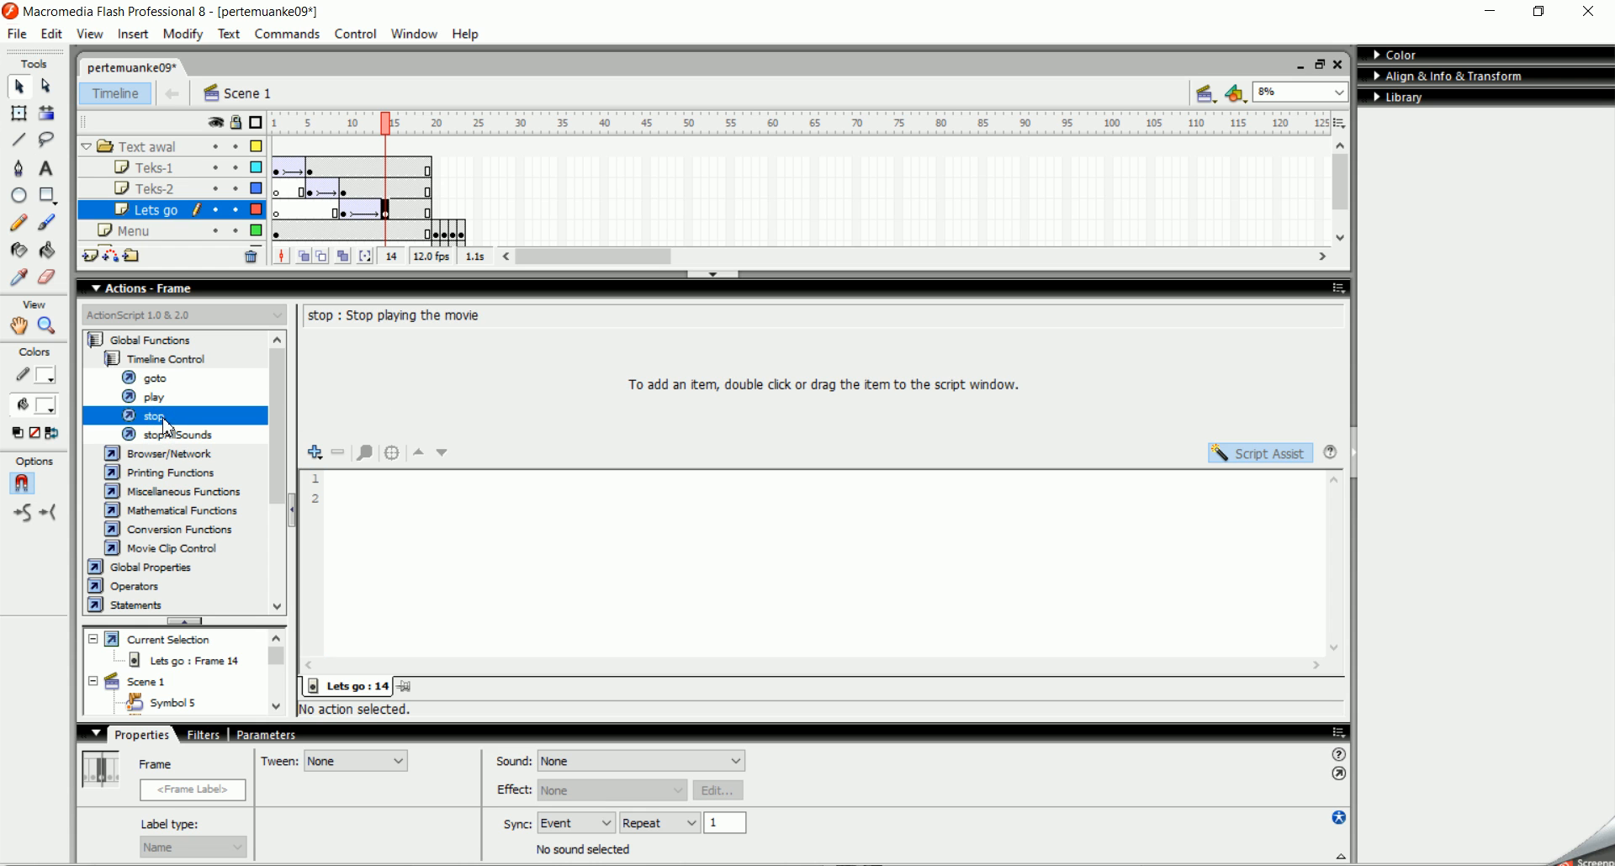
pyautogui.doubleClick(159, 418)
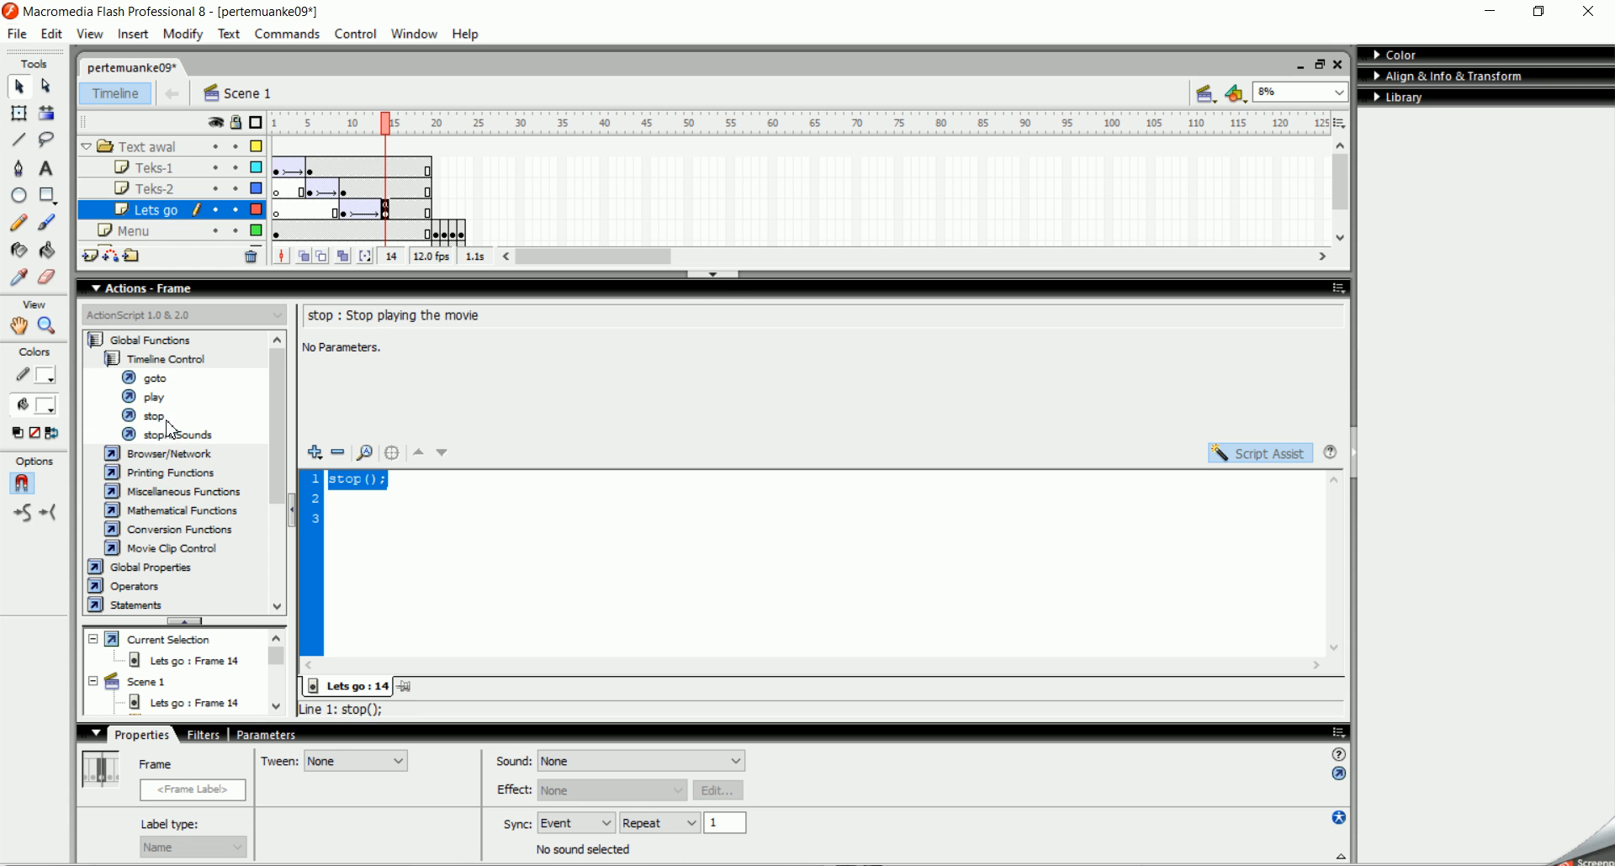
pyautogui.click(720, 276)
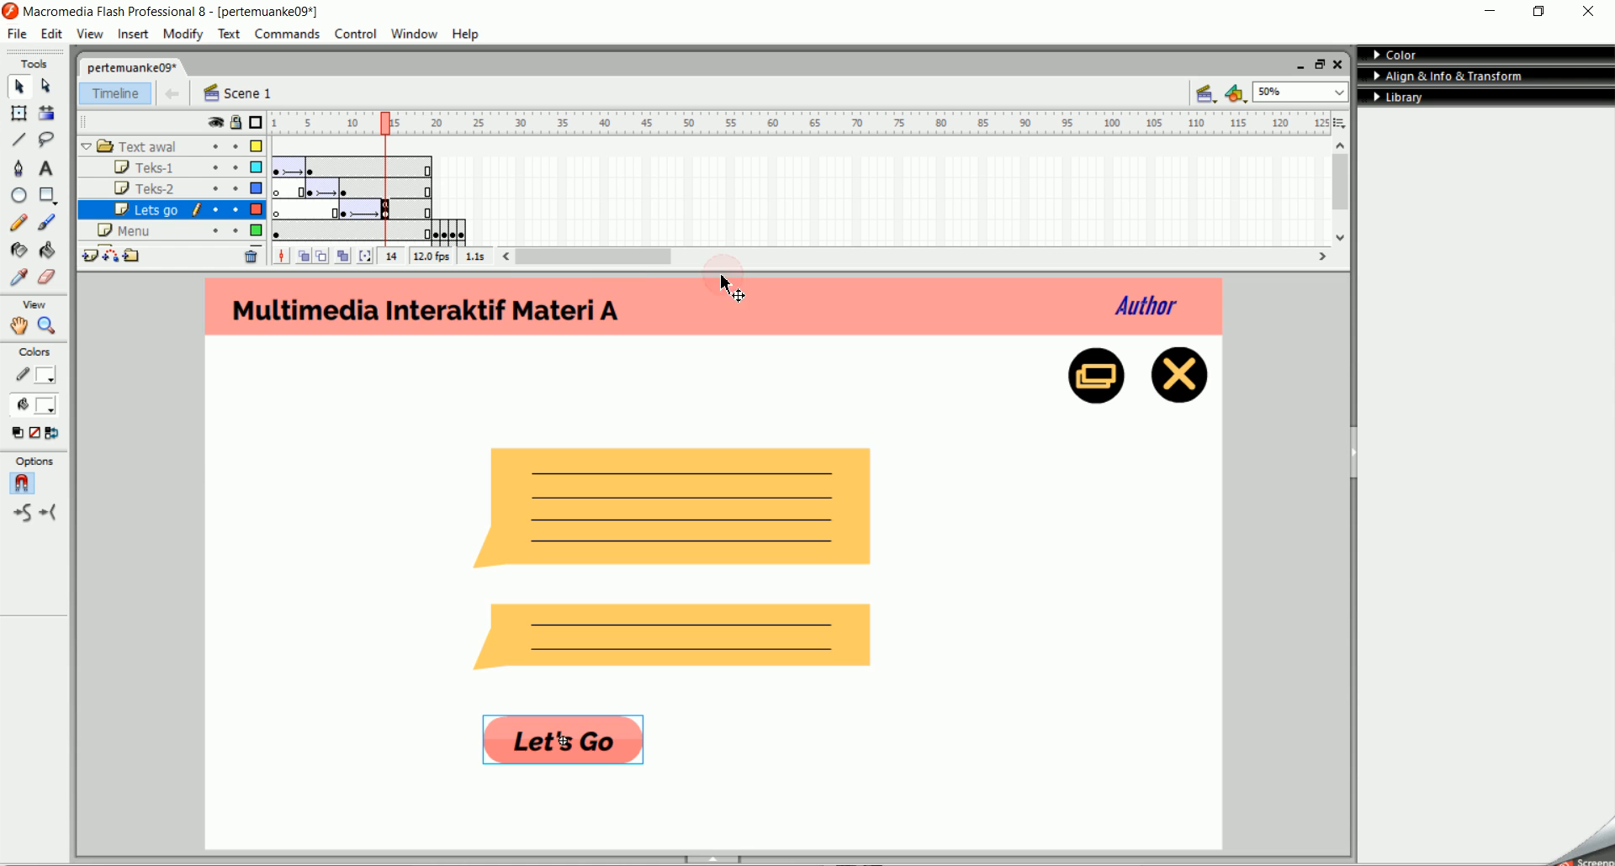
# Step: Examine the Menu layer's keyframe at frame 20 and return to frame 14 of the Lets go layer
pyautogui.click(380, 209)
pyautogui.moveTo(389, 130); pyautogui.dragTo(393, 174)
pyautogui.click(387, 210)
pyautogui.click(439, 233)
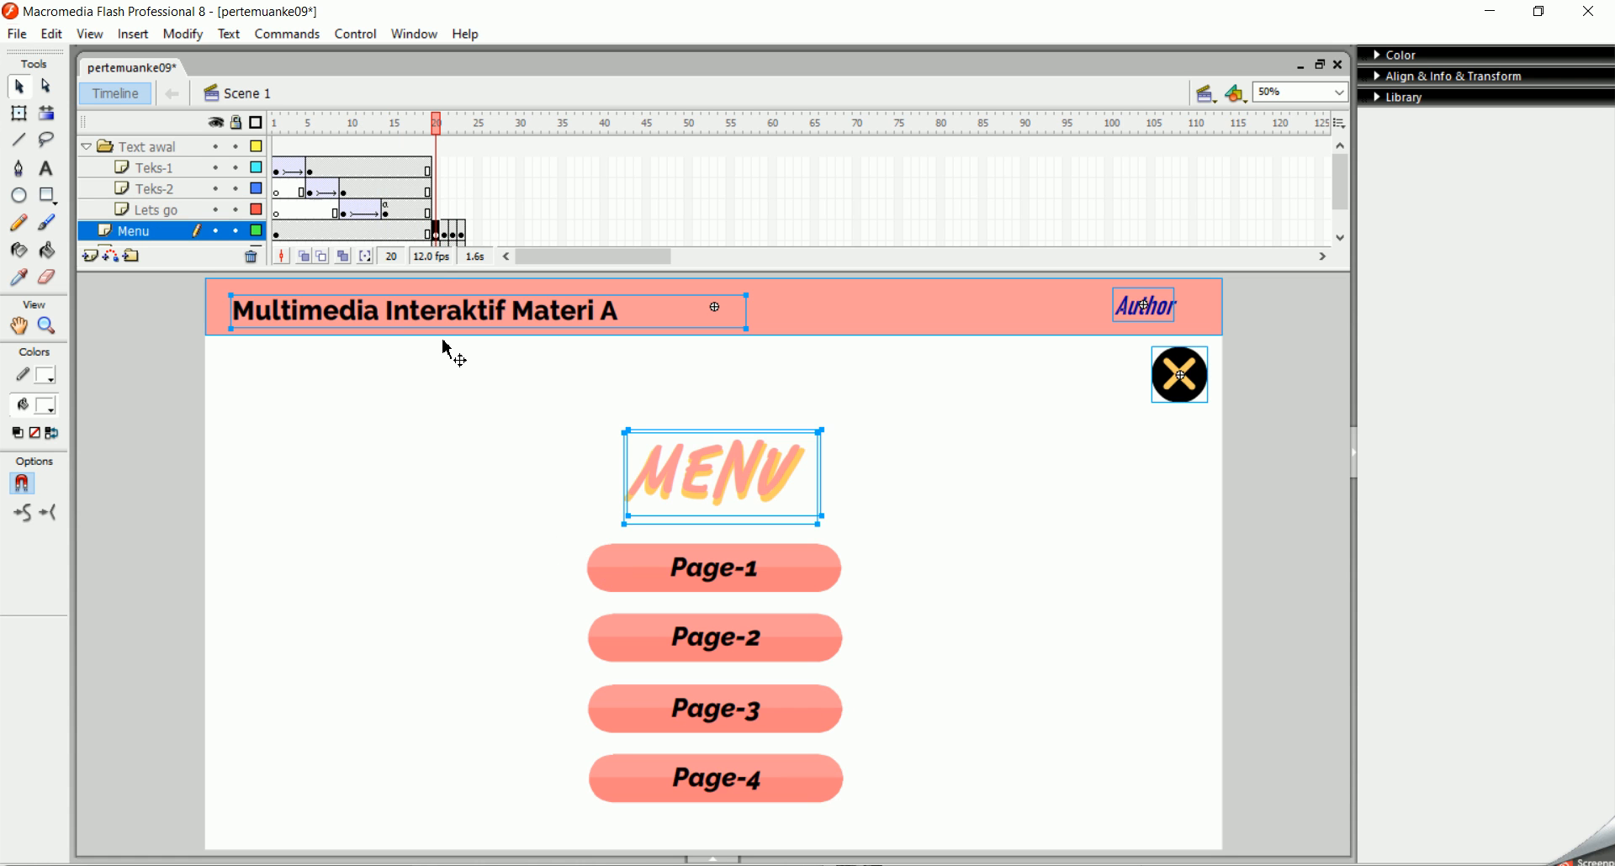
pyautogui.click(386, 211)
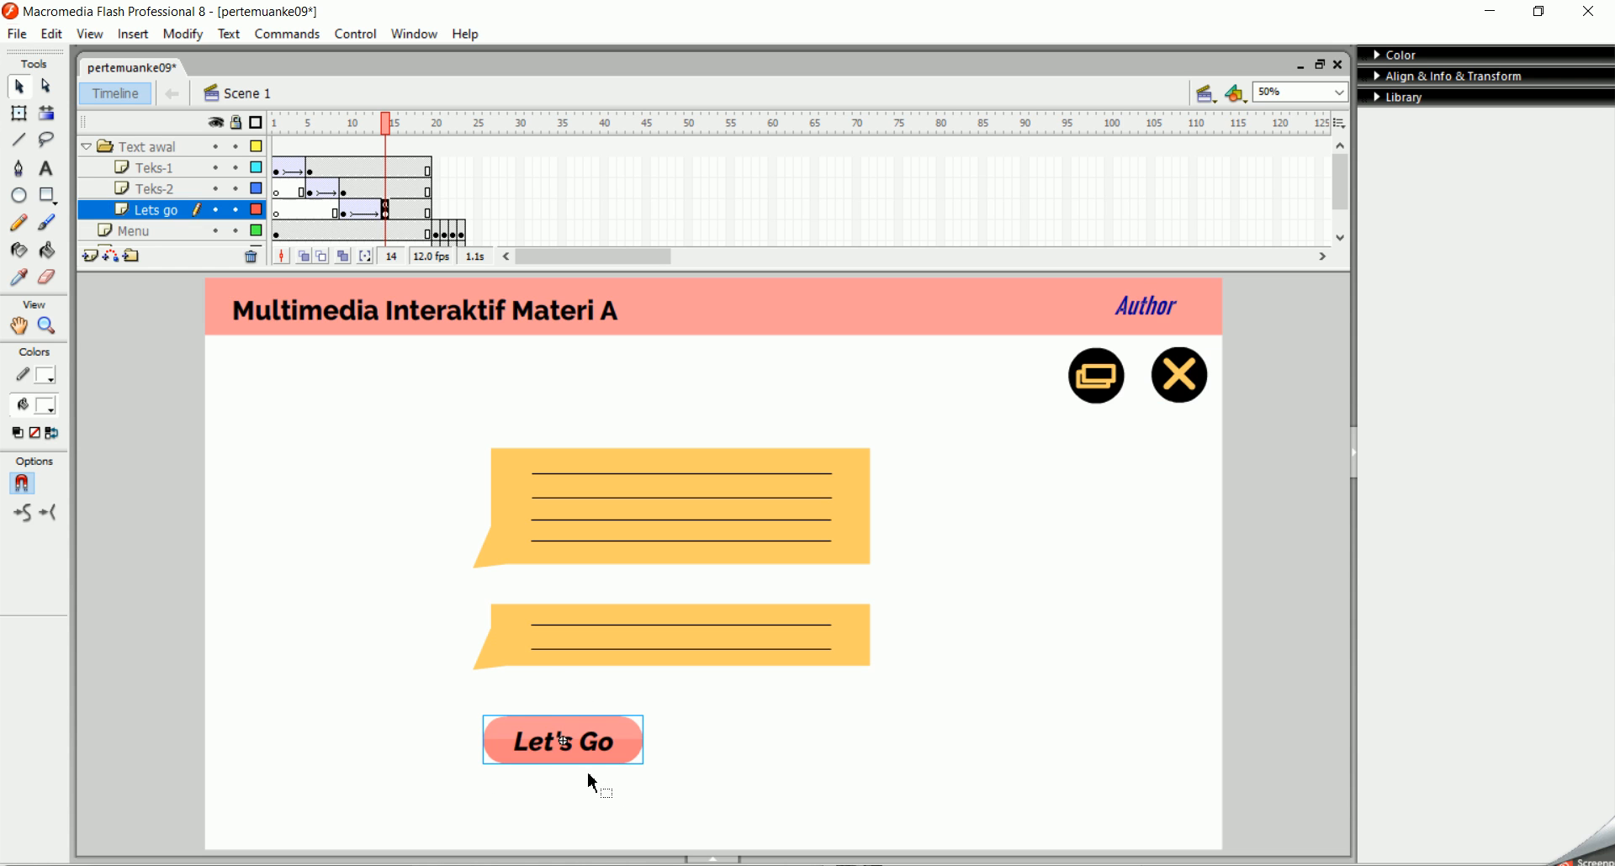
pyautogui.rightClick(598, 740)
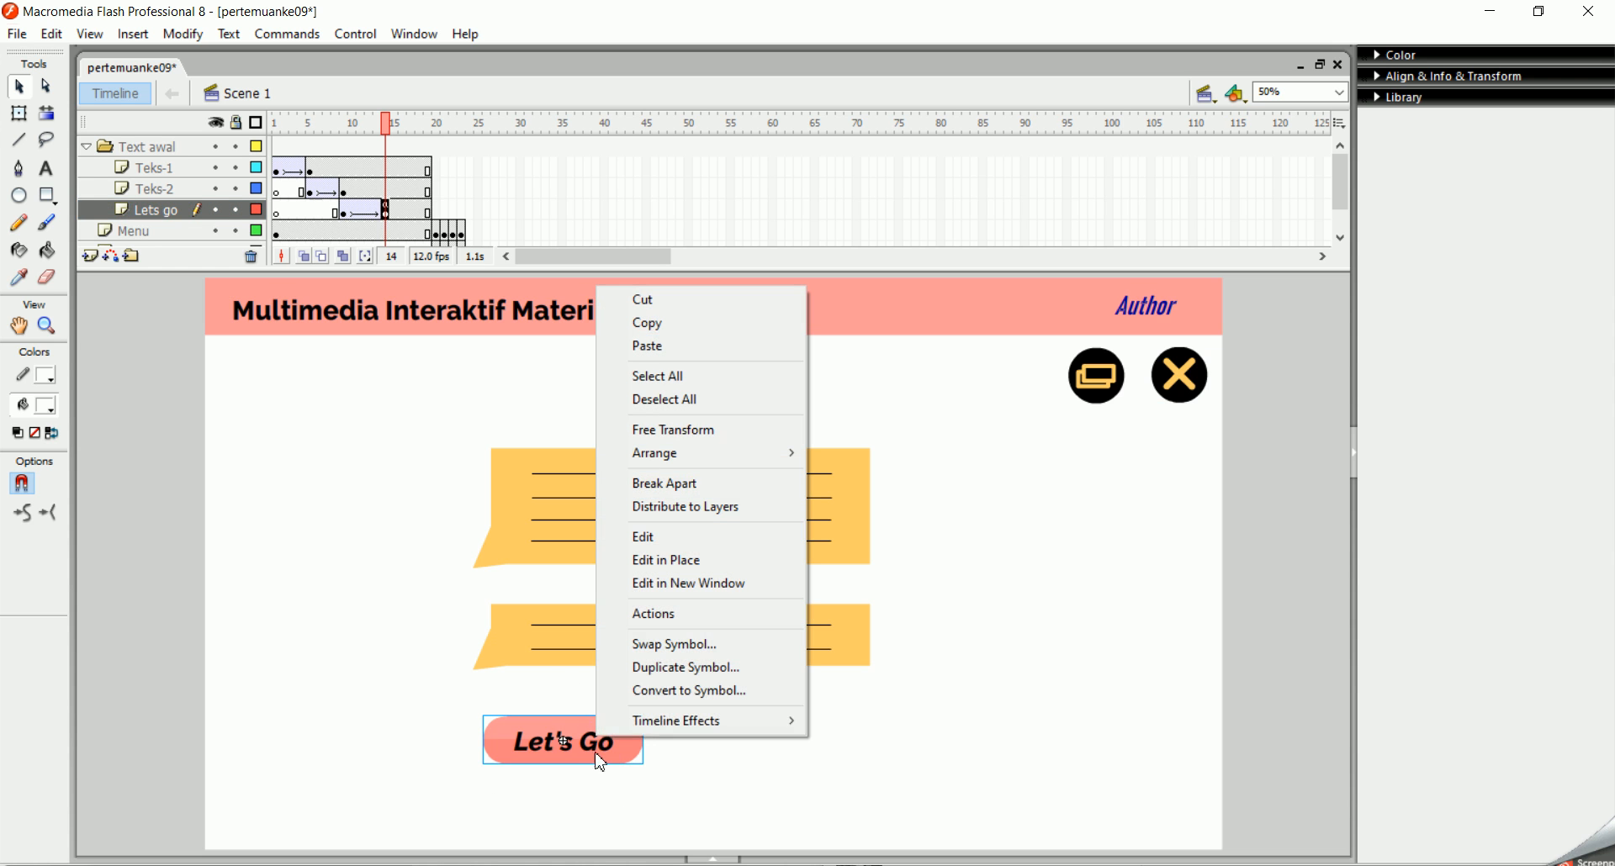
pyautogui.click(677, 690)
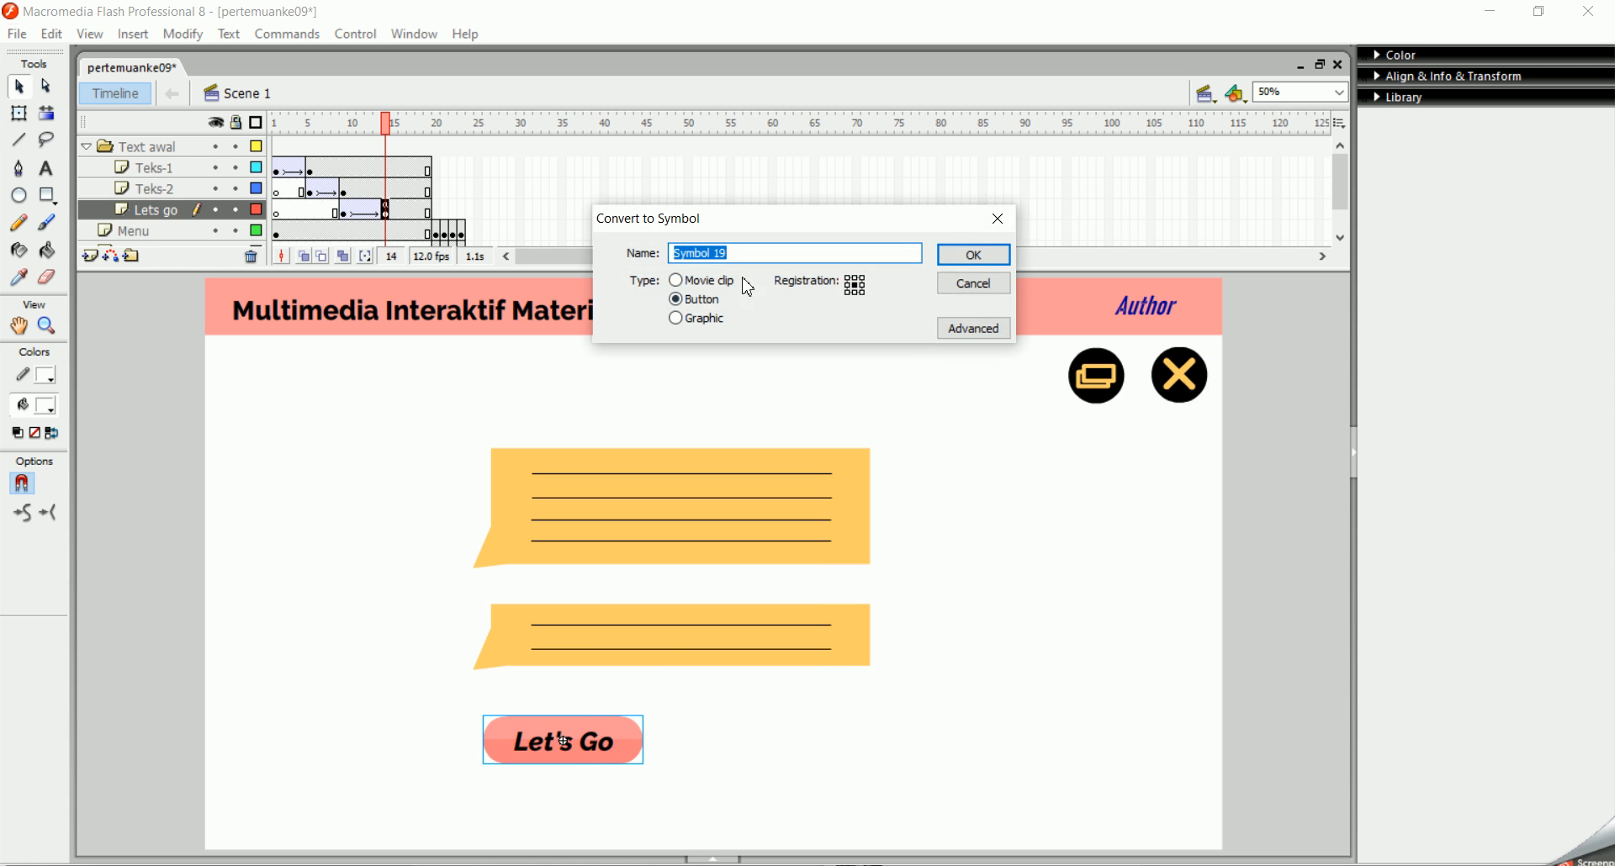
pyautogui.click(979, 286)
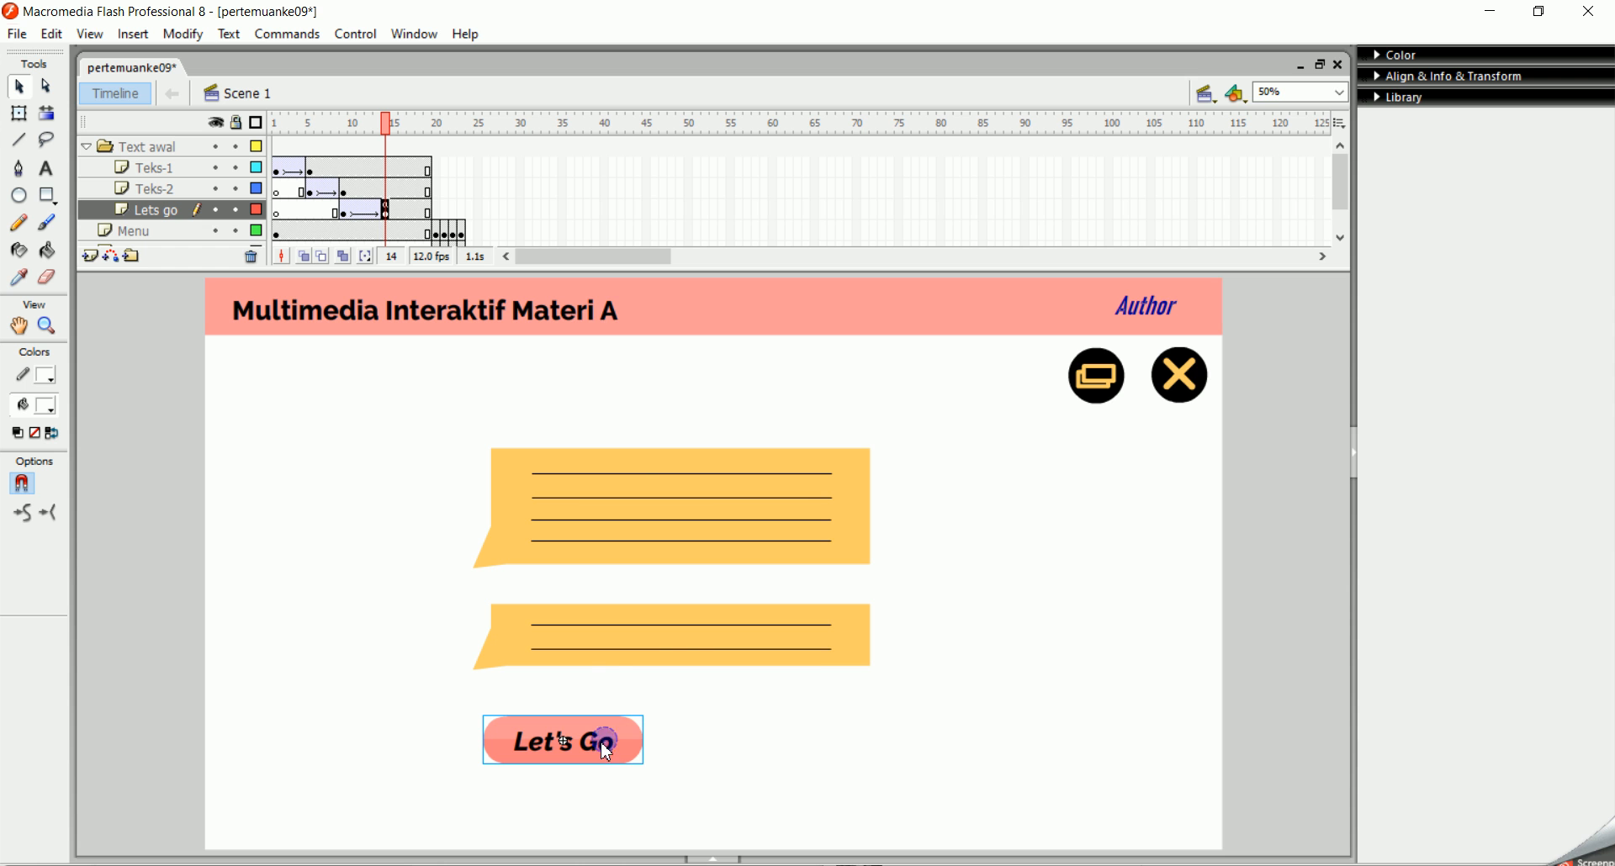
# Step: Open the Let's Go button's actions and view its release script with Script Assist off and on
pyautogui.rightClick(607, 745)
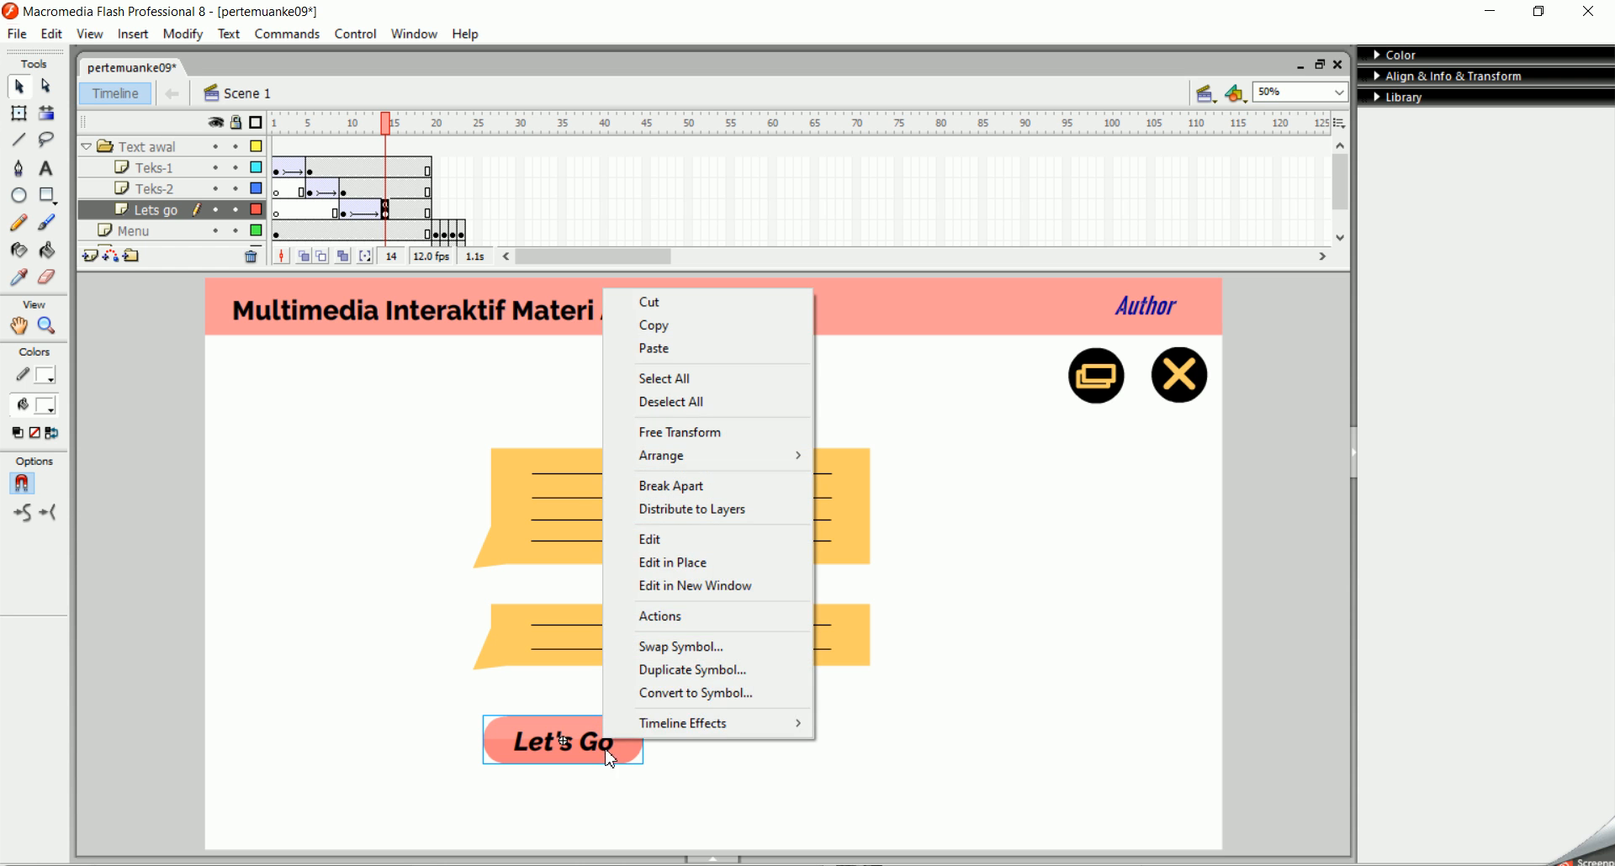
pyautogui.click(703, 618)
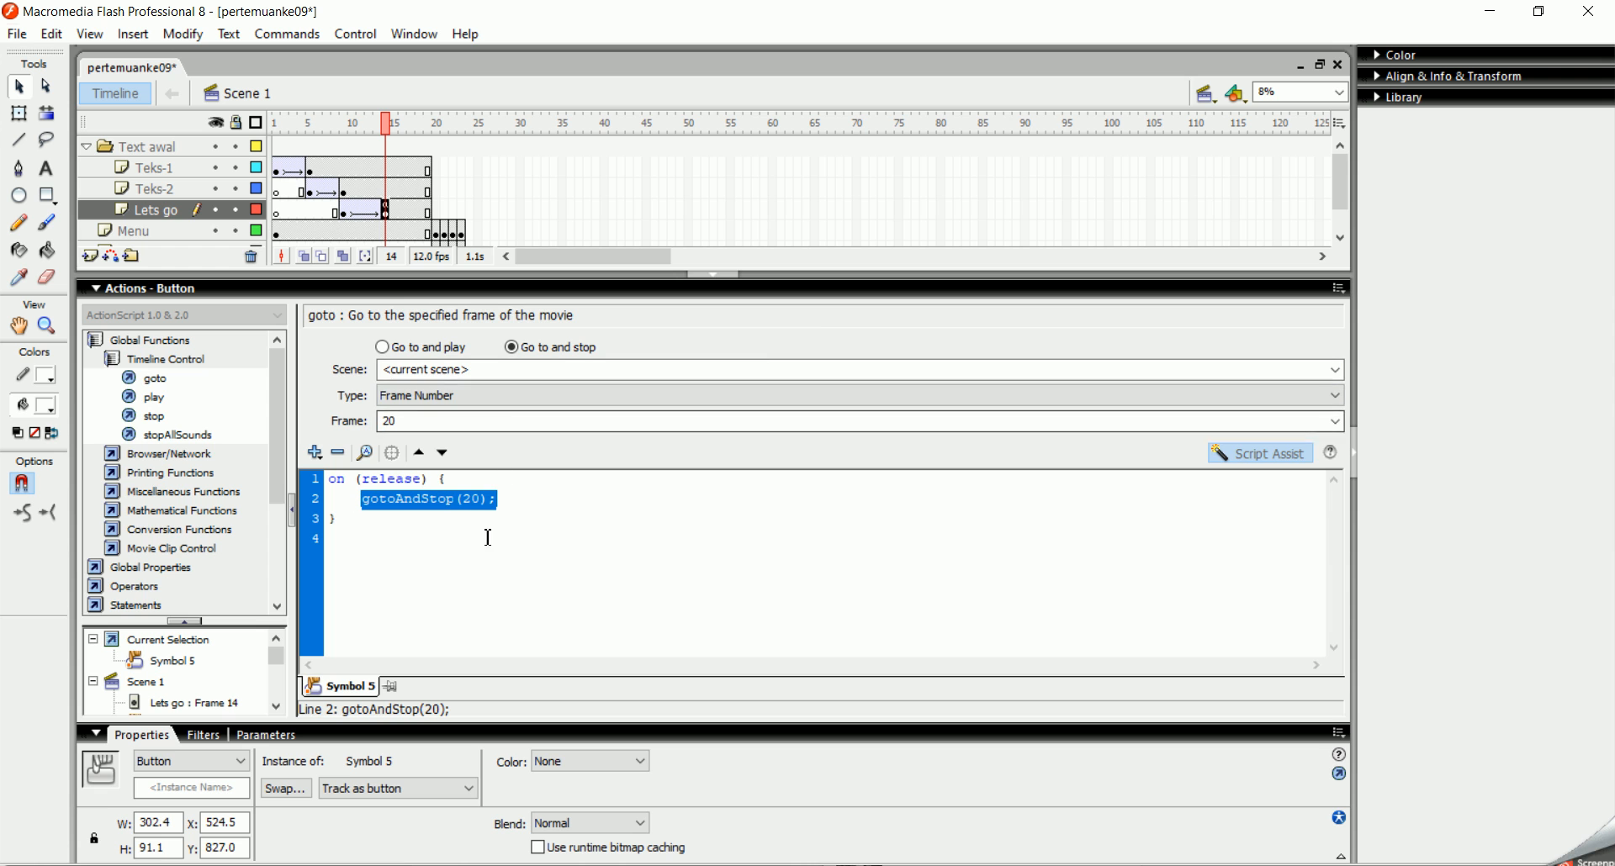
pyautogui.click(1245, 455)
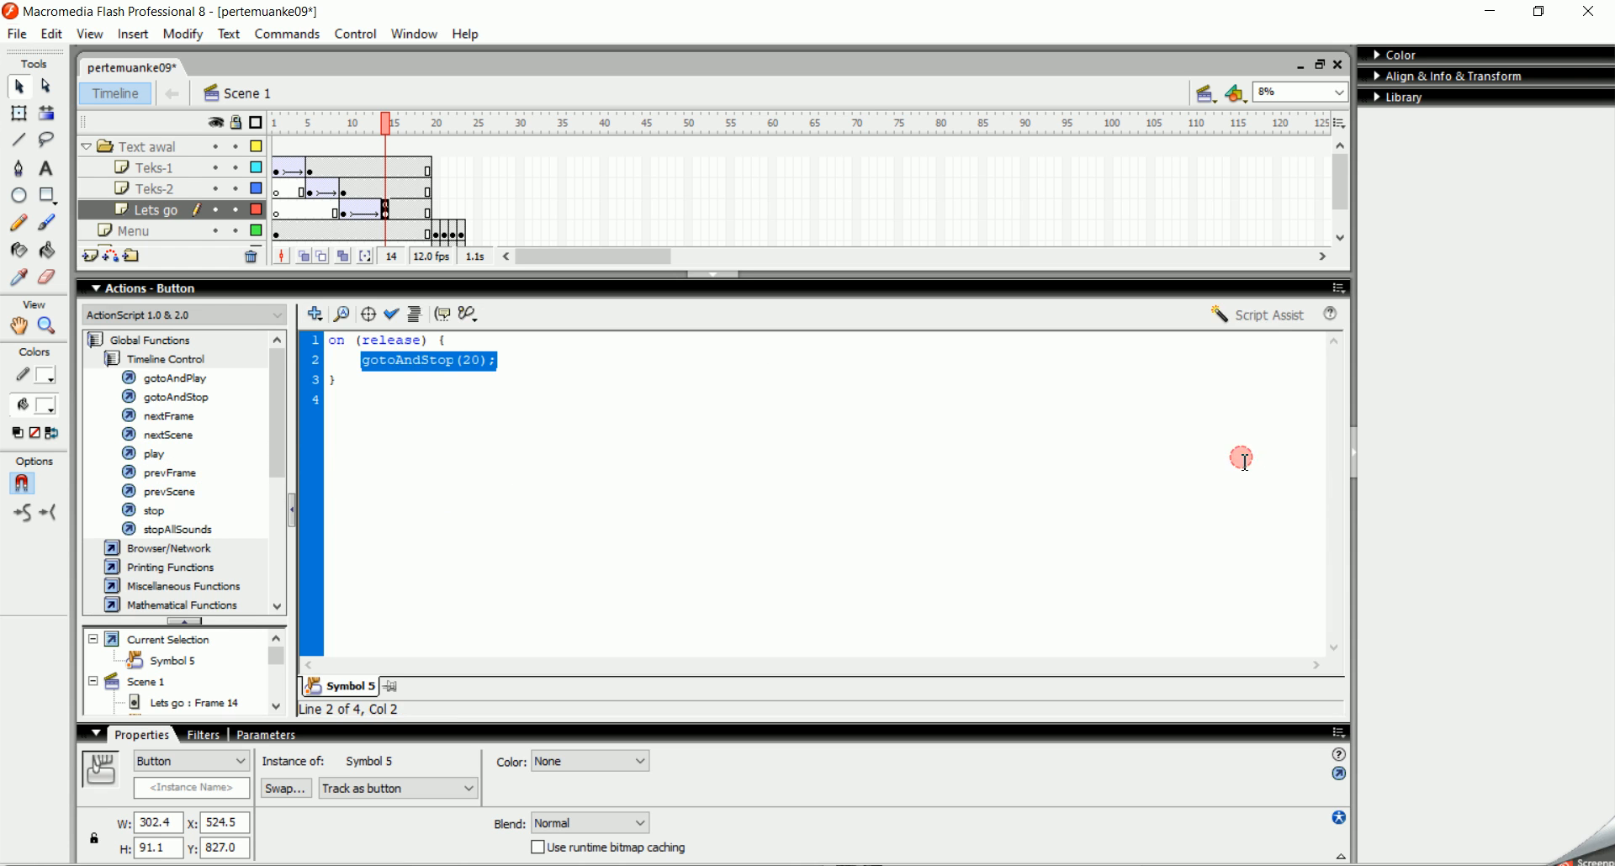
pyautogui.click(1273, 323)
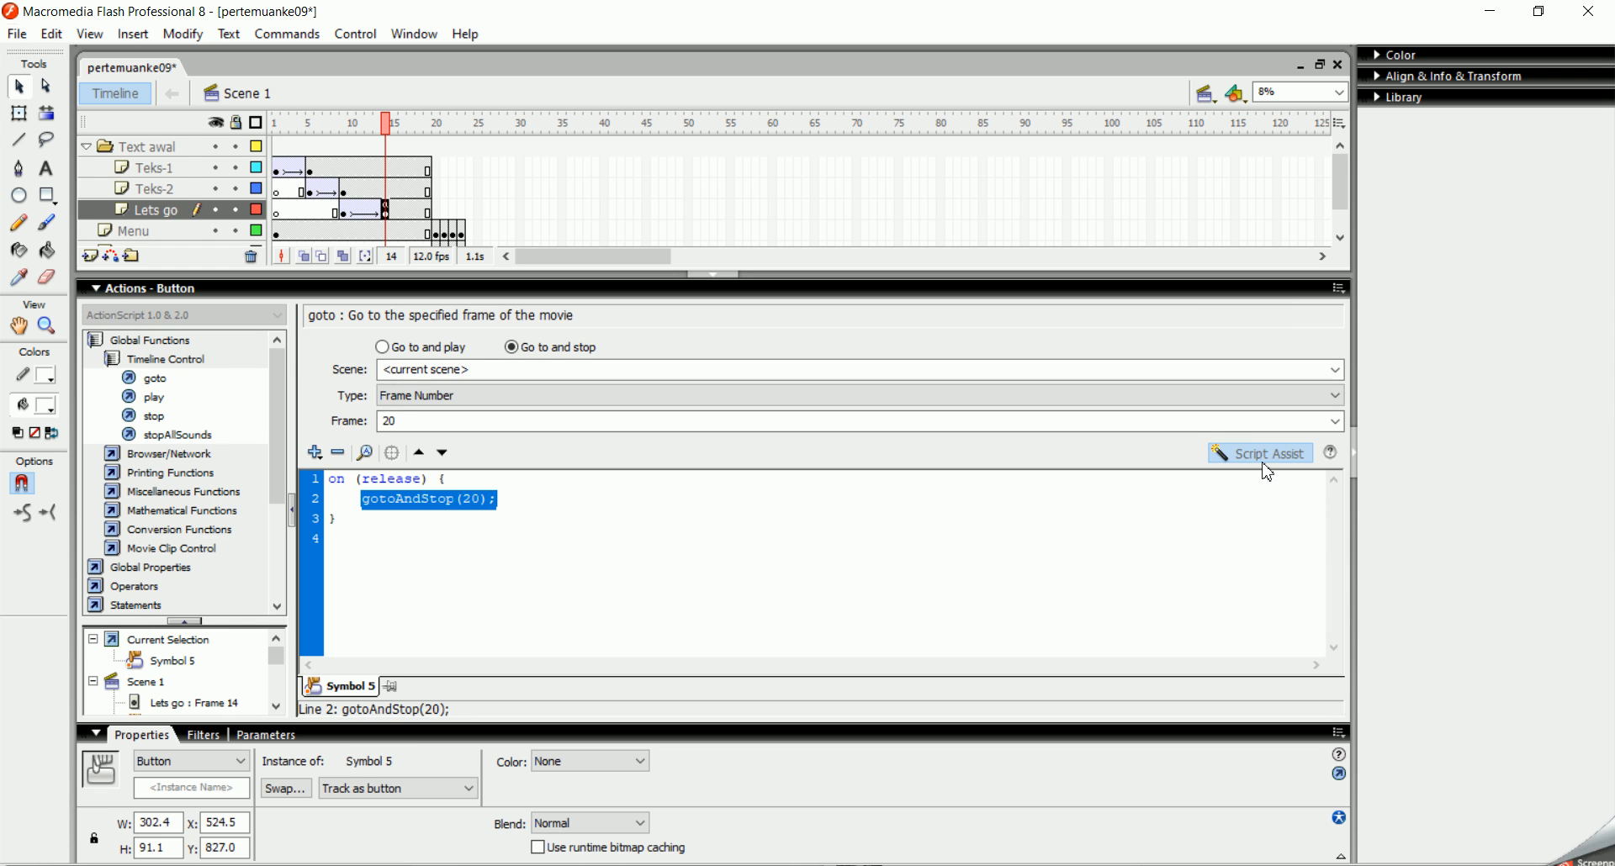
# Step: Try adding another goto action to the Let's Go button's script and remove it
pyautogui.click(165, 386)
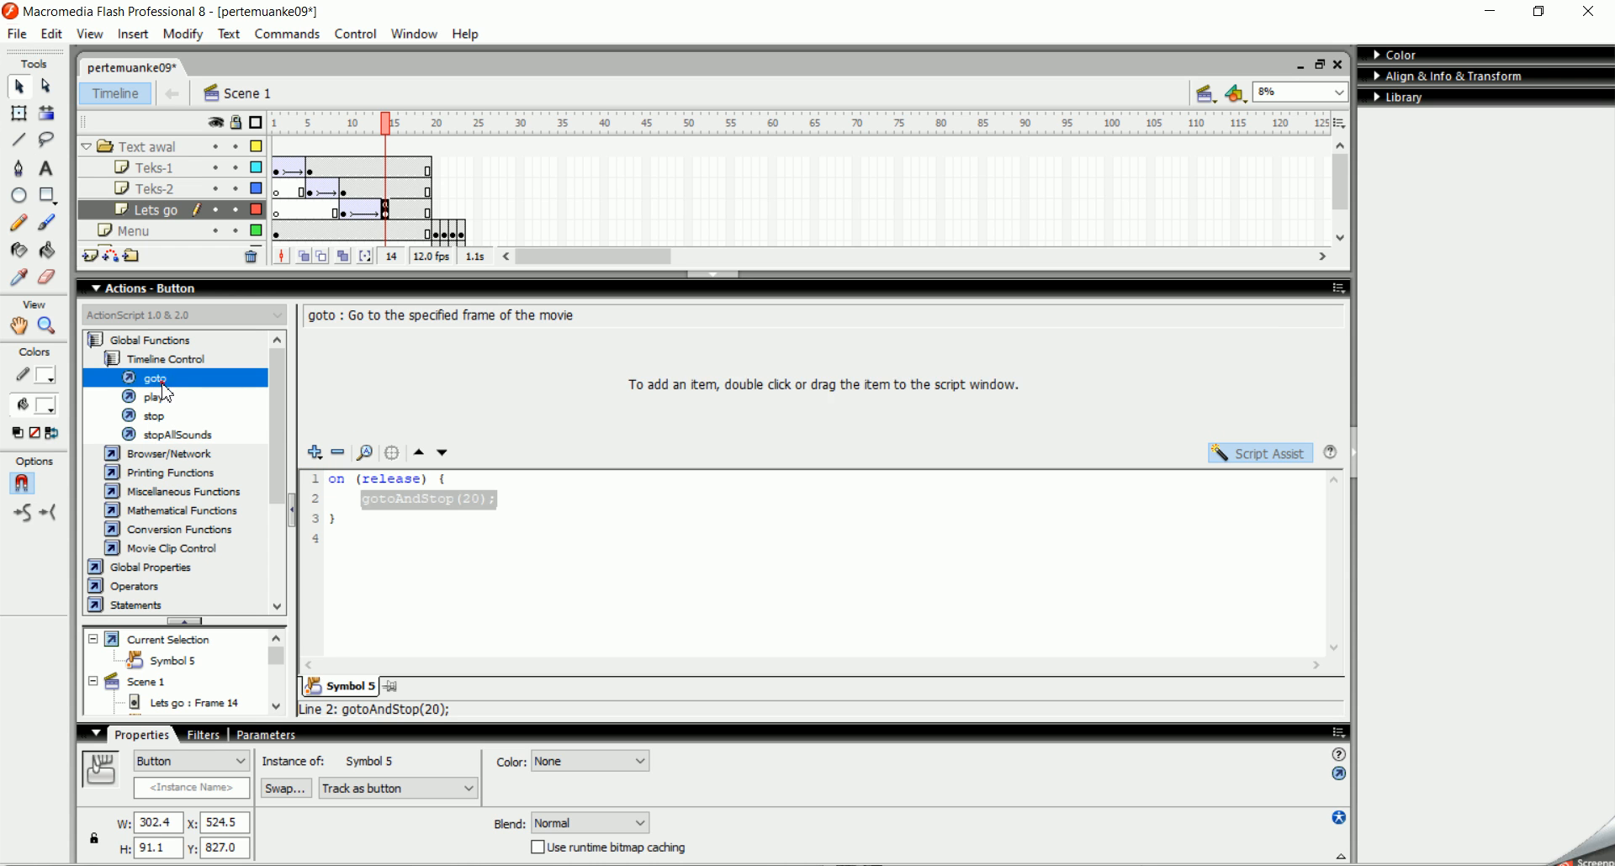
pyautogui.doubleClick(166, 388)
pyautogui.press('Delete')
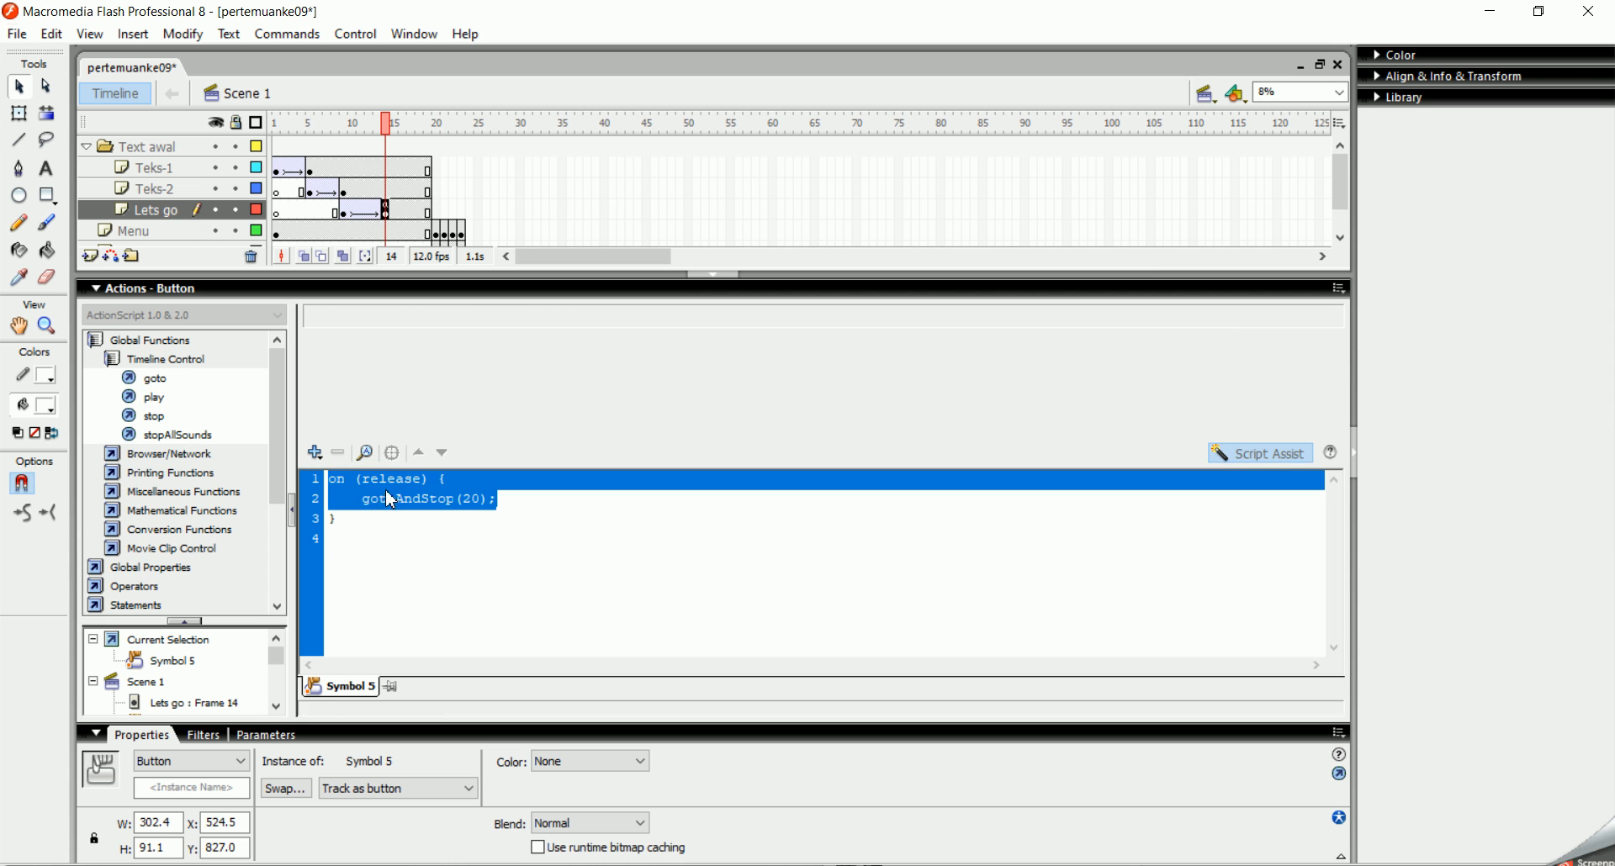
# Step: Delete the whole script of the Let's Go button
pyautogui.click(514, 506)
pyautogui.keyDown('shift'); pyautogui.click(375, 532); pyautogui.keyUp('shift')
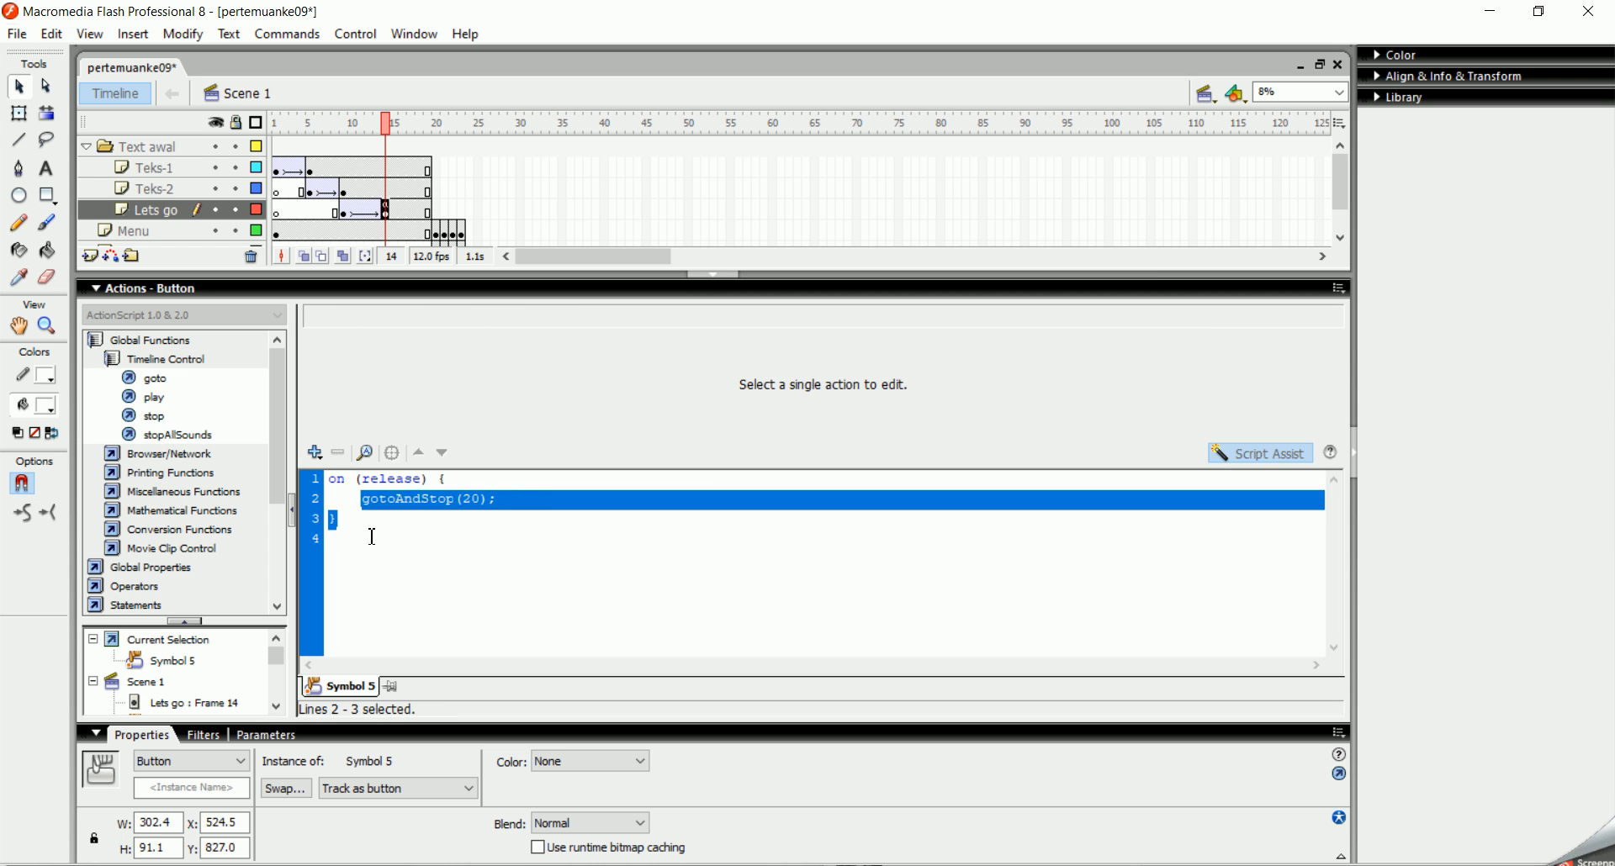
pyautogui.press('Delete')
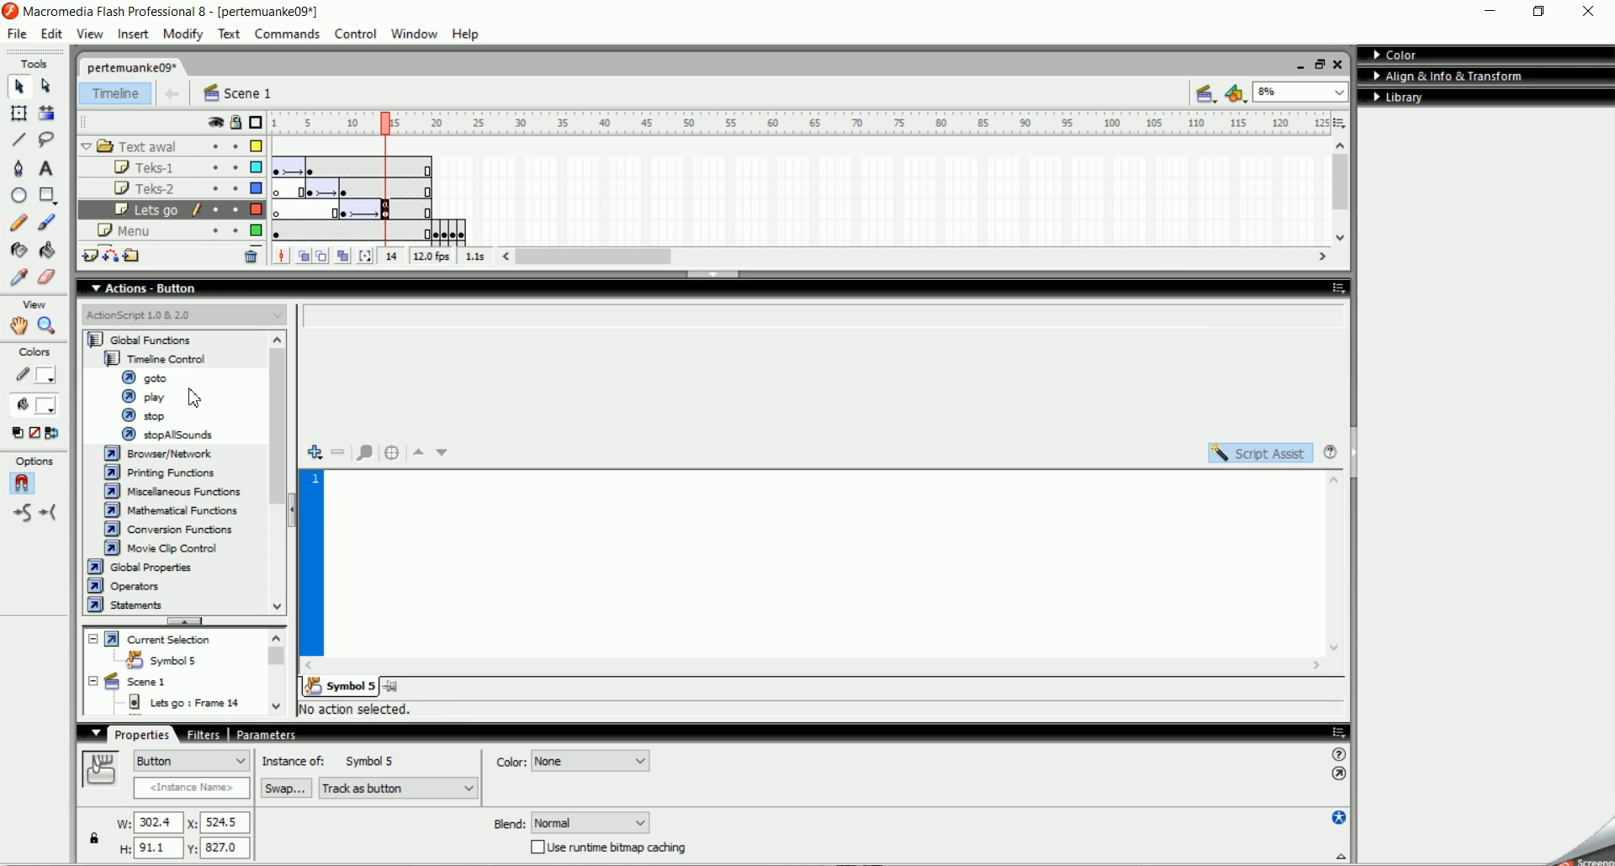
# Step: Add a goto action to the Let's Go button targeting frame 20 of the current scene, with Release as the event
pyautogui.doubleClick(156, 379)
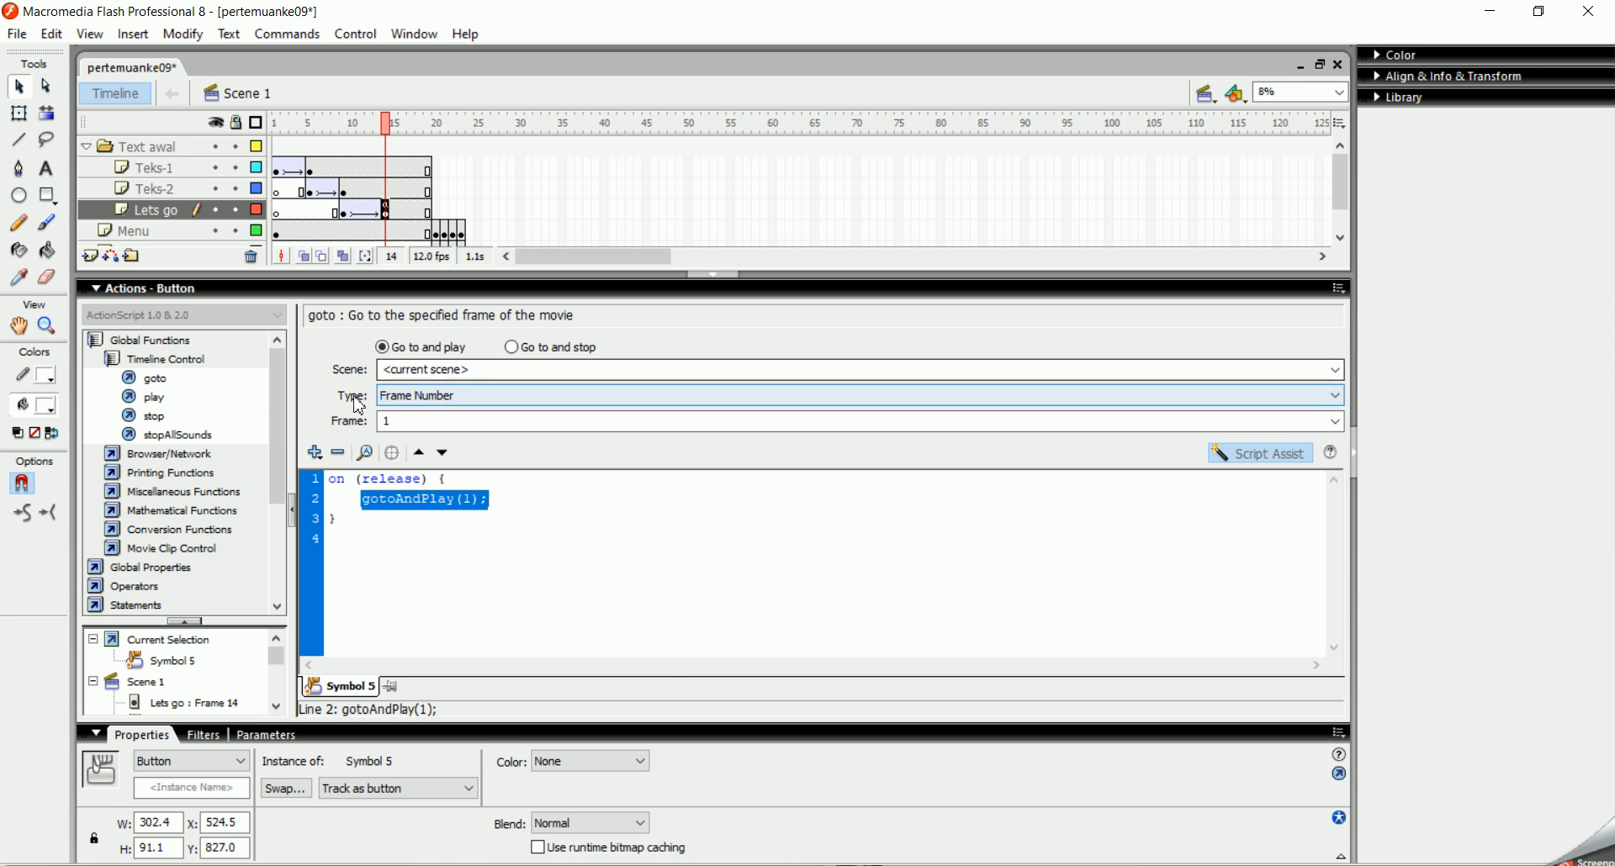
pyautogui.click(407, 420)
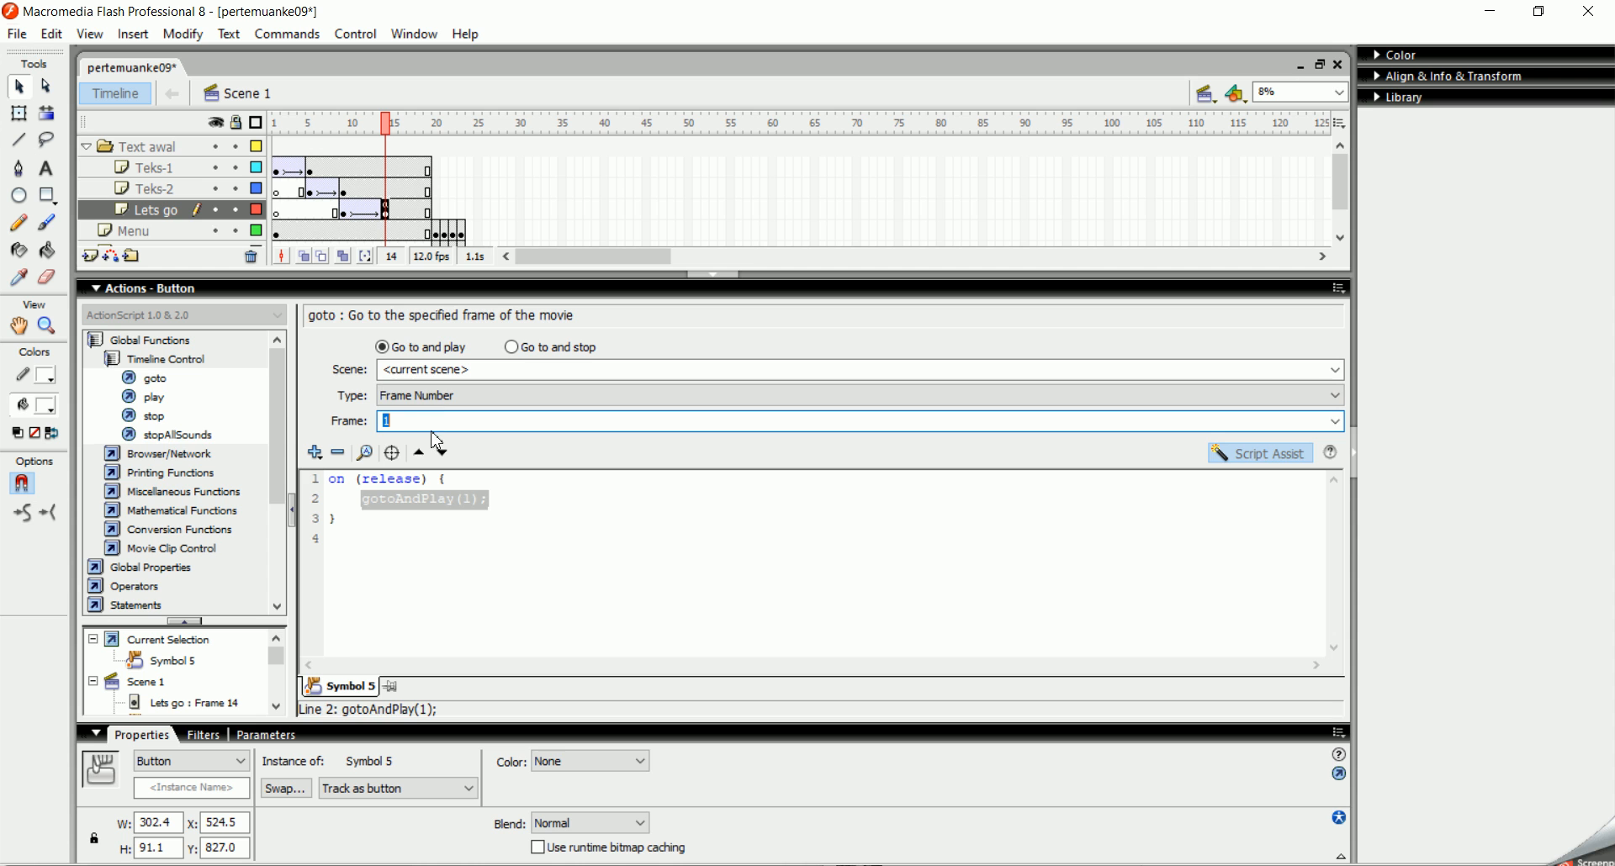
pyautogui.write('20')
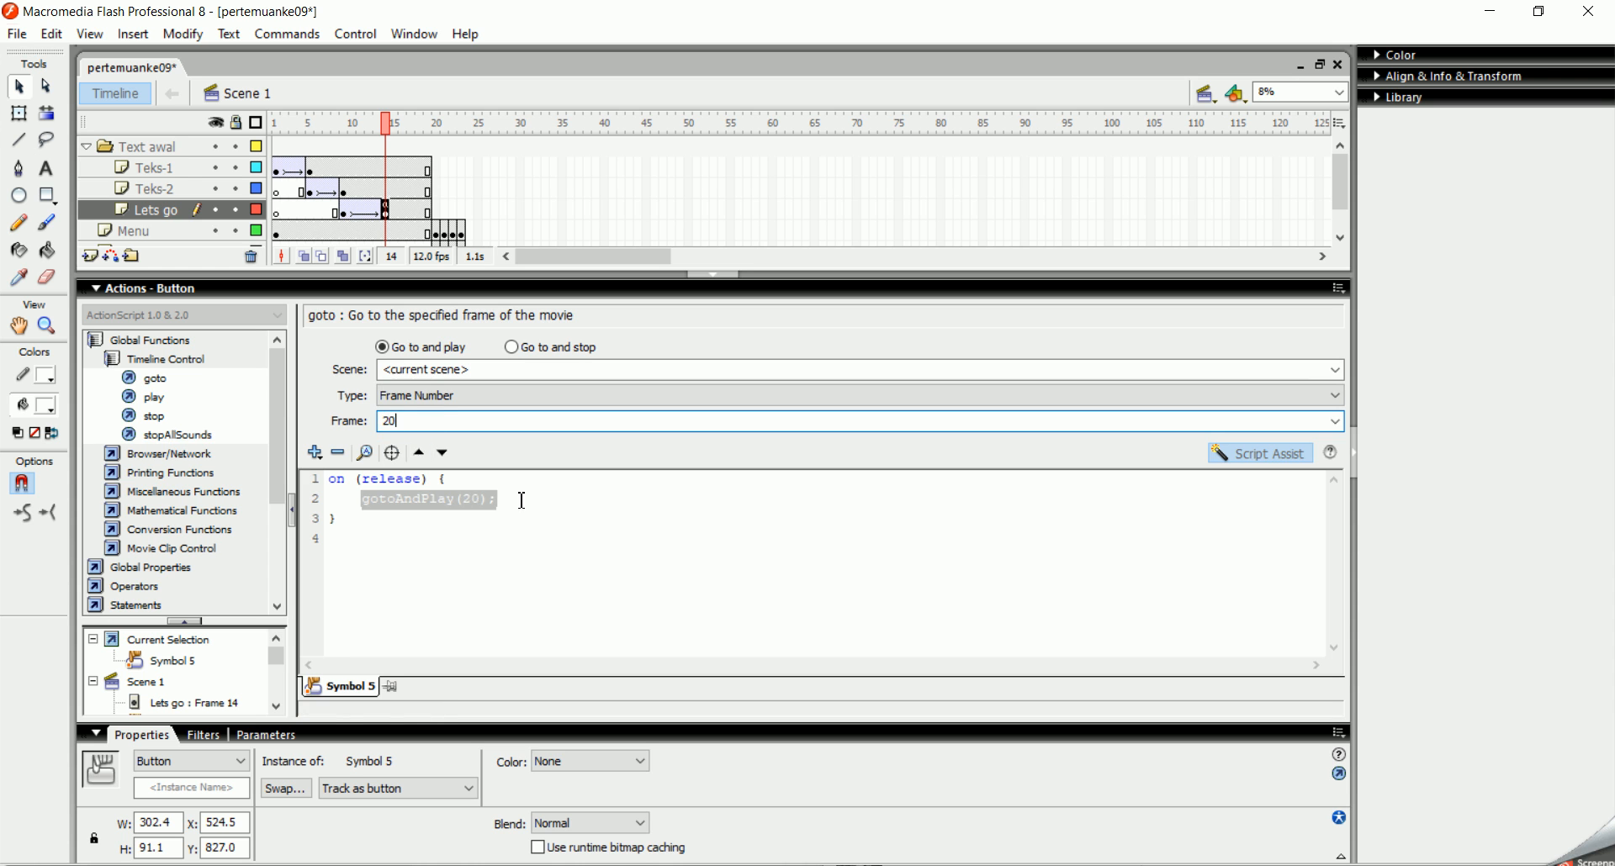
pyautogui.click(562, 513)
pyautogui.click(412, 481)
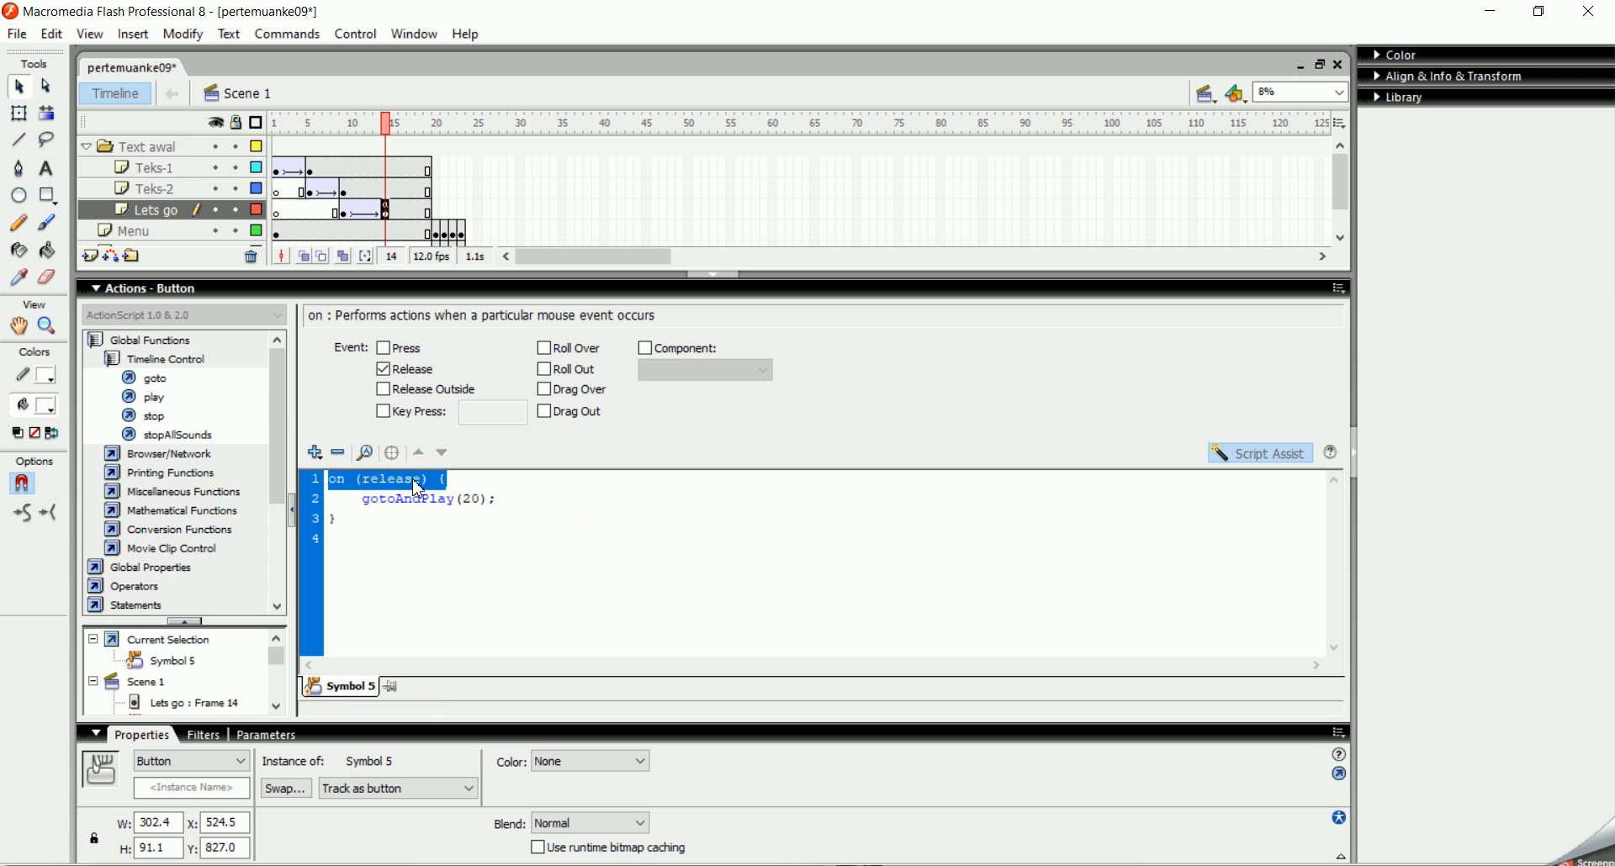
pyautogui.click(383, 373)
pyautogui.click(384, 371)
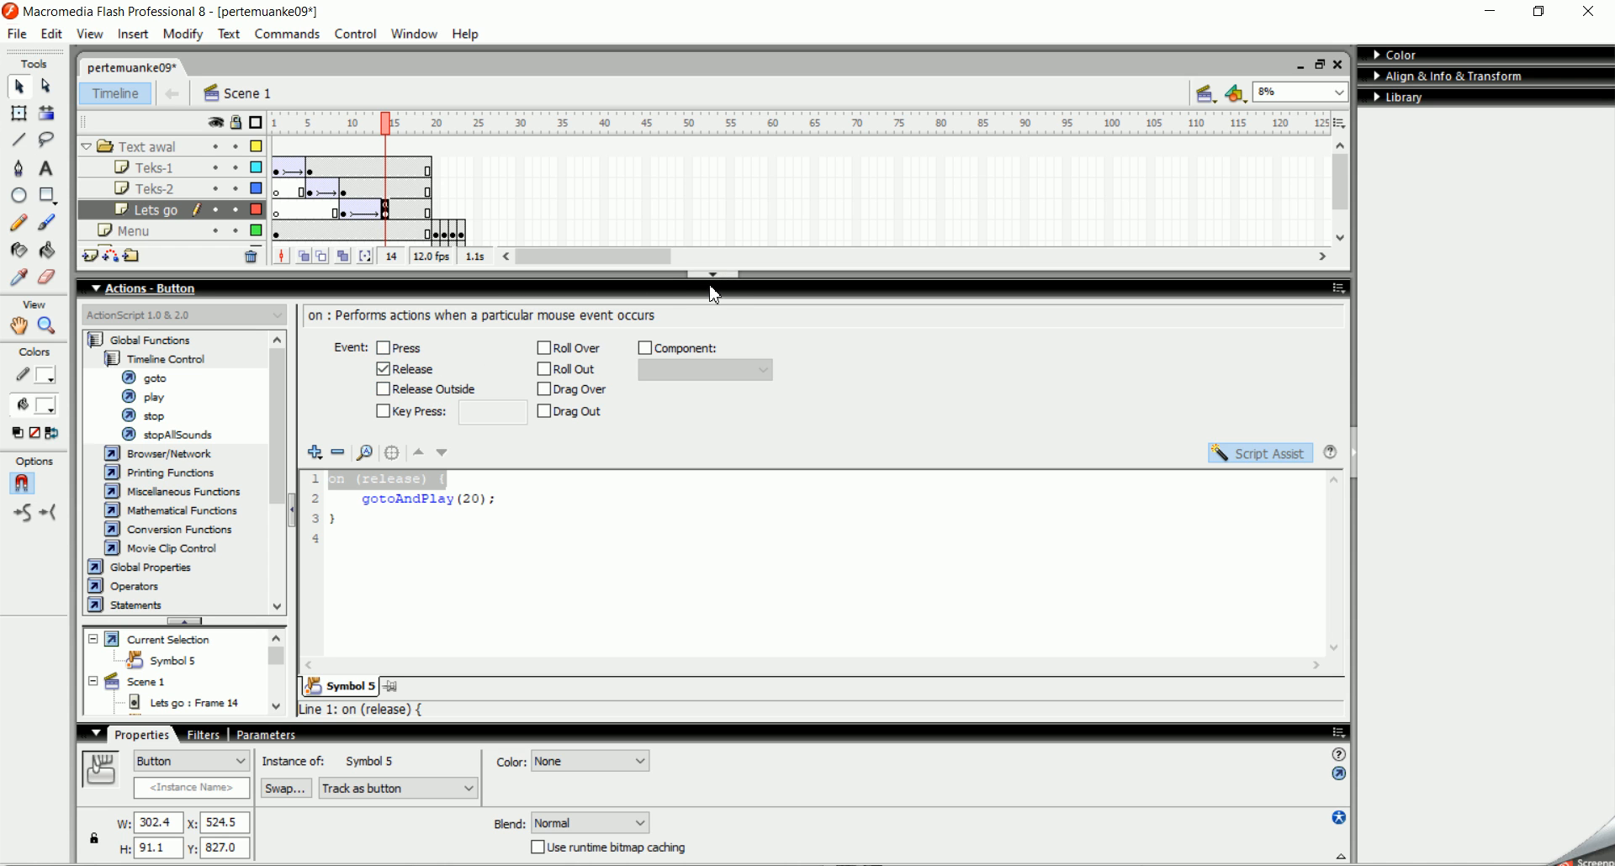
# Step: Switch the Let's Go button's goto action to Go to and stop, close the script editor and deselect the button
pyautogui.click(447, 503)
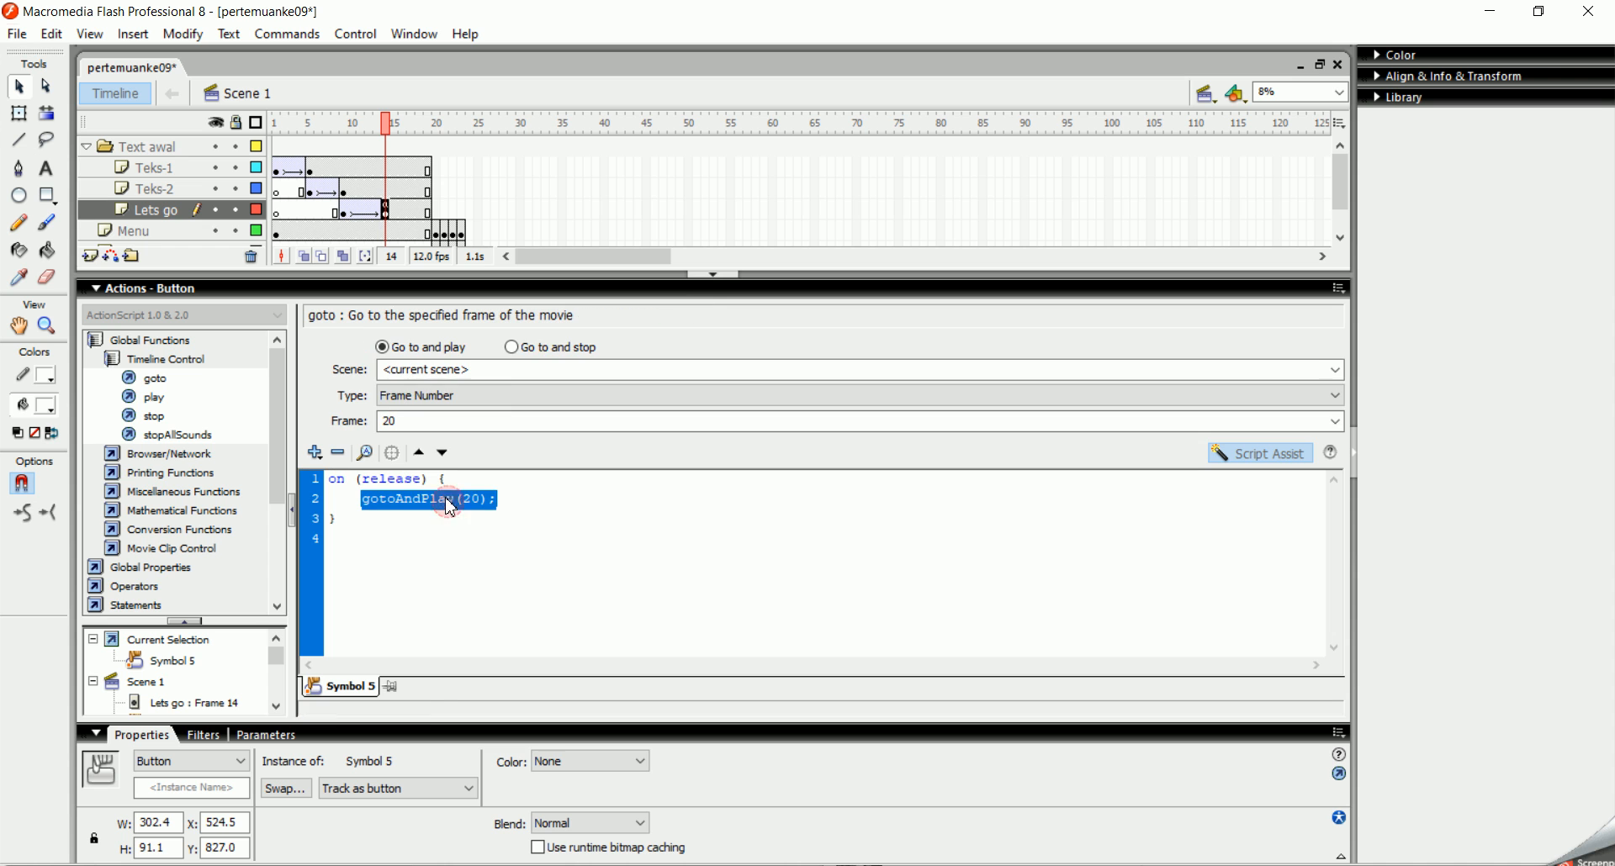
pyautogui.click(542, 347)
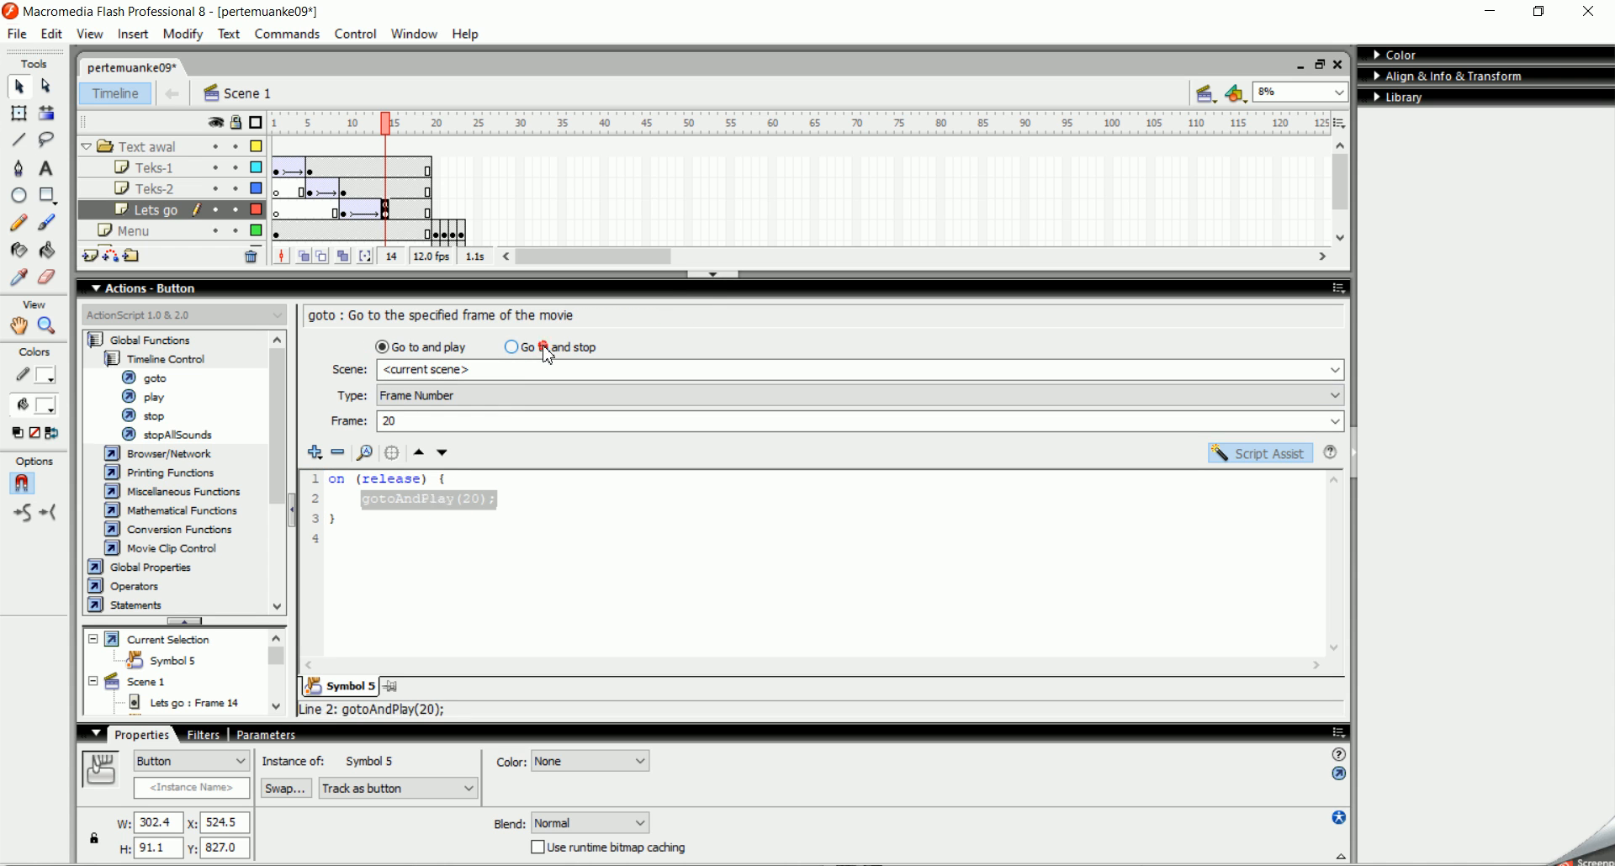
pyautogui.click(714, 275)
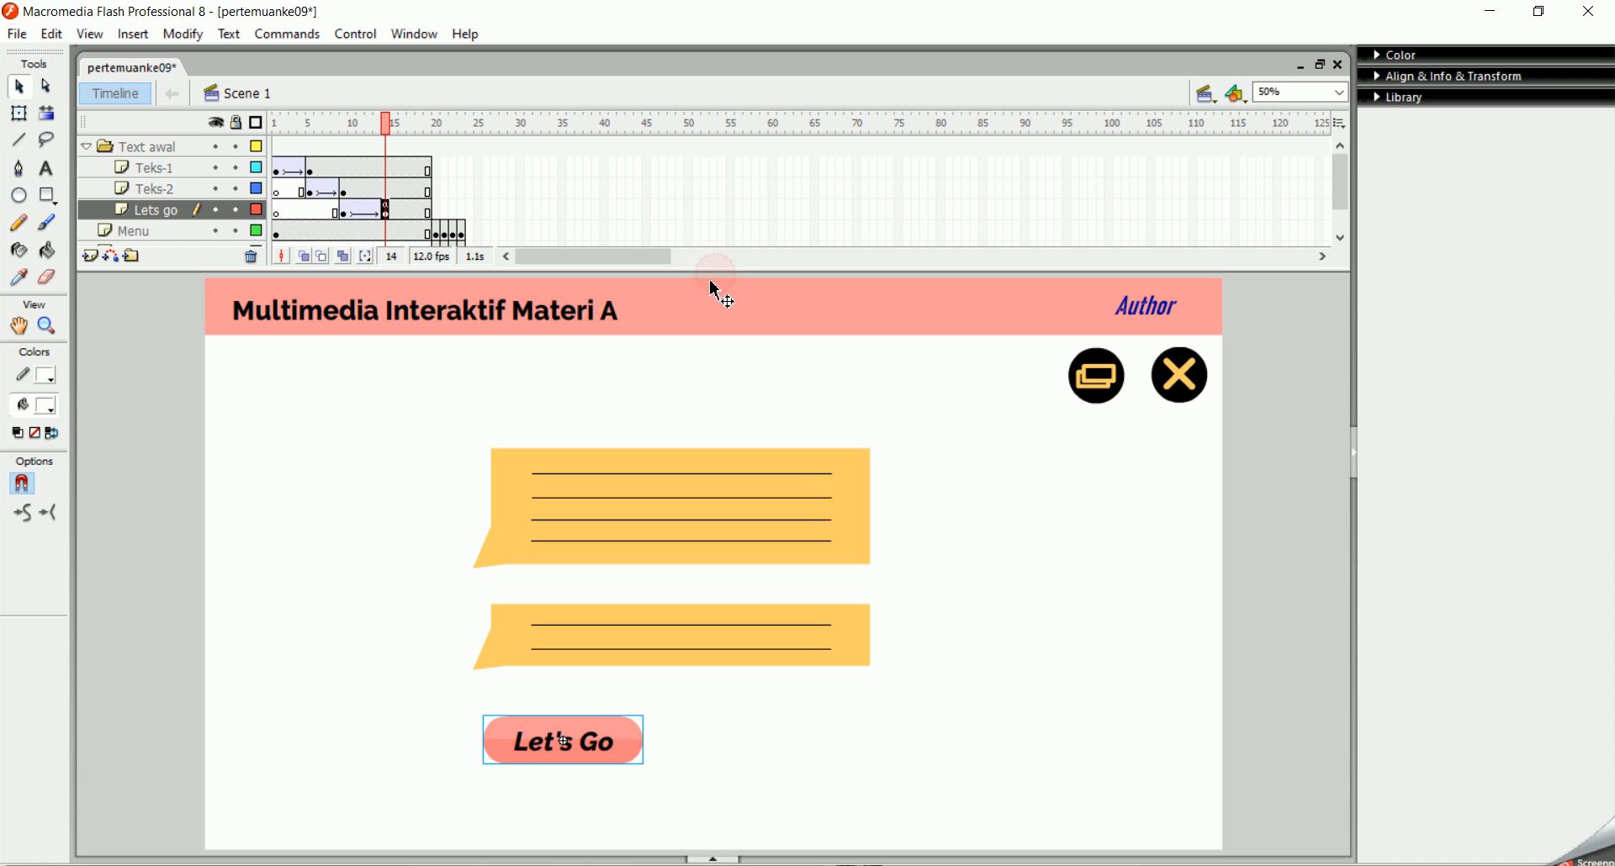
pyautogui.click(373, 459)
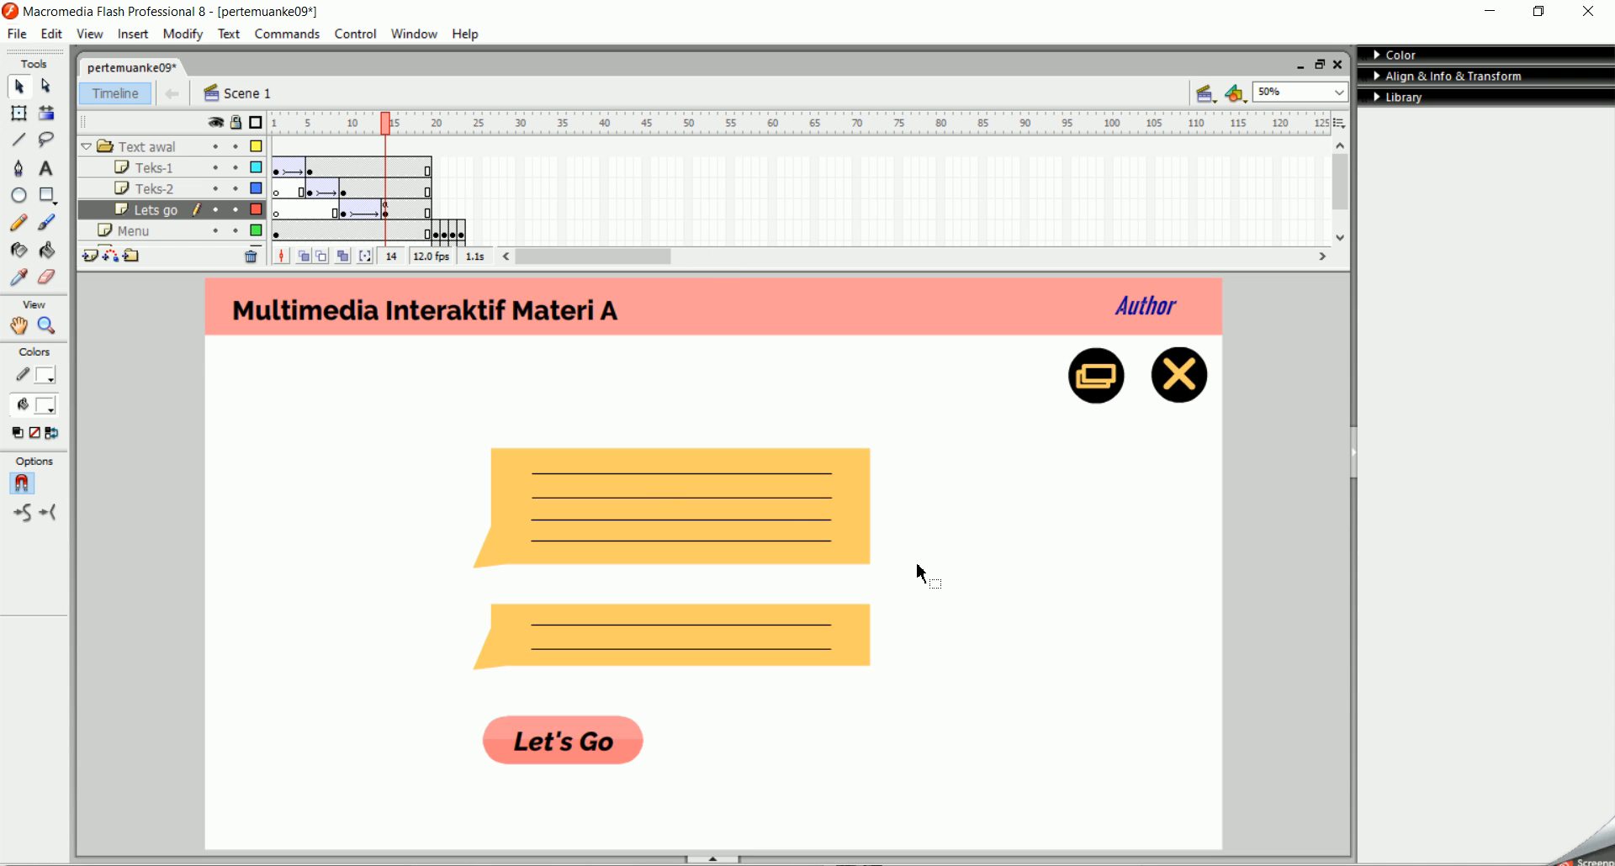
# Step: Test the movie by using the Let's Go button, and close the preview
pyautogui.hotkey('ctrl', 'Return')
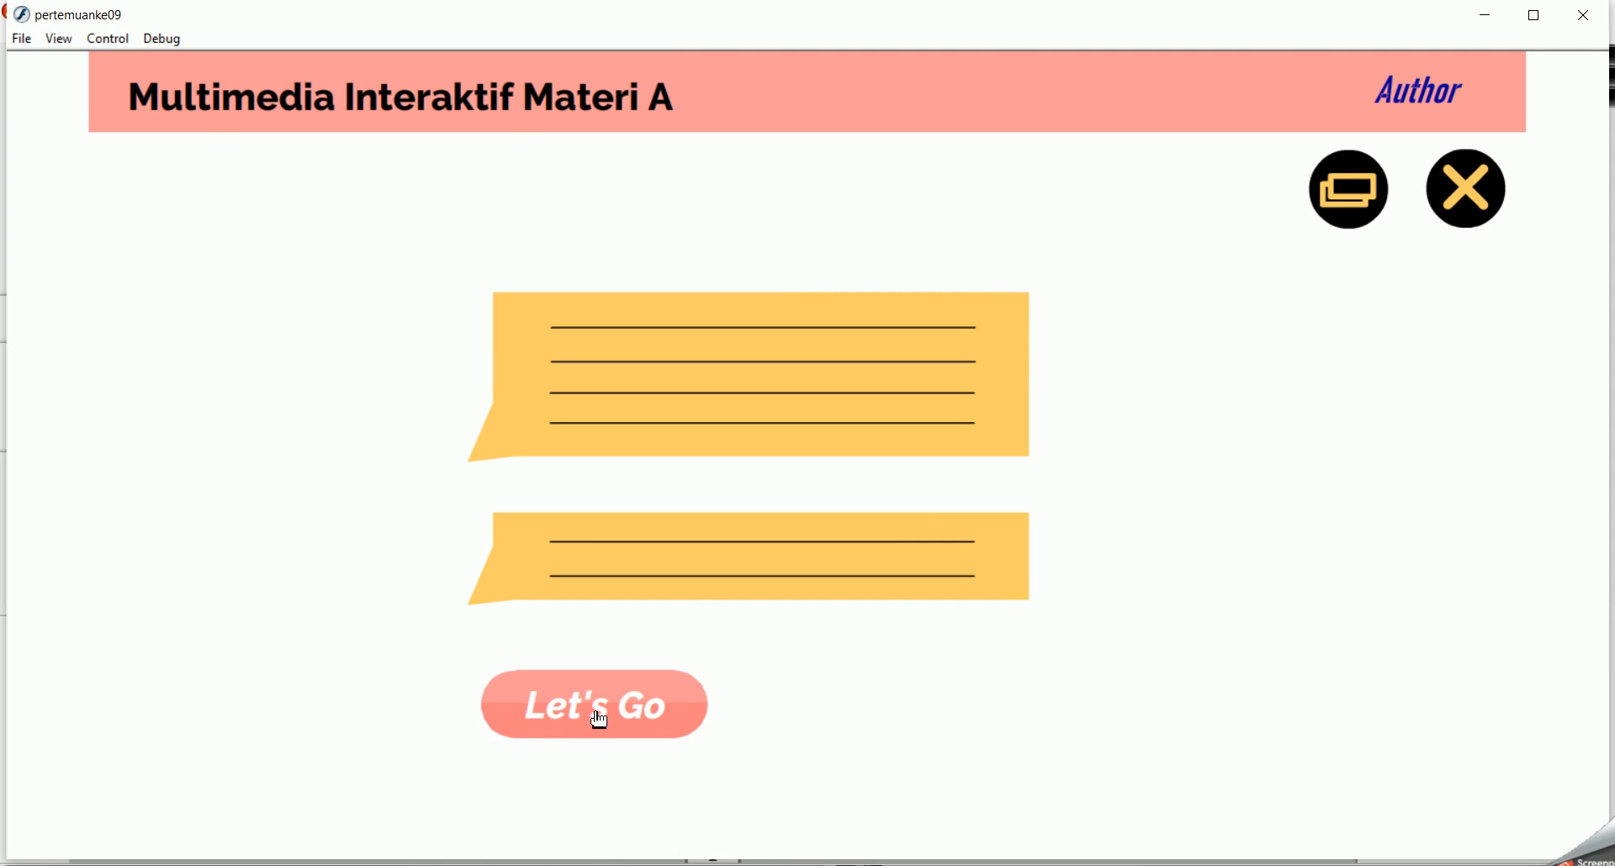
pyautogui.click(603, 715)
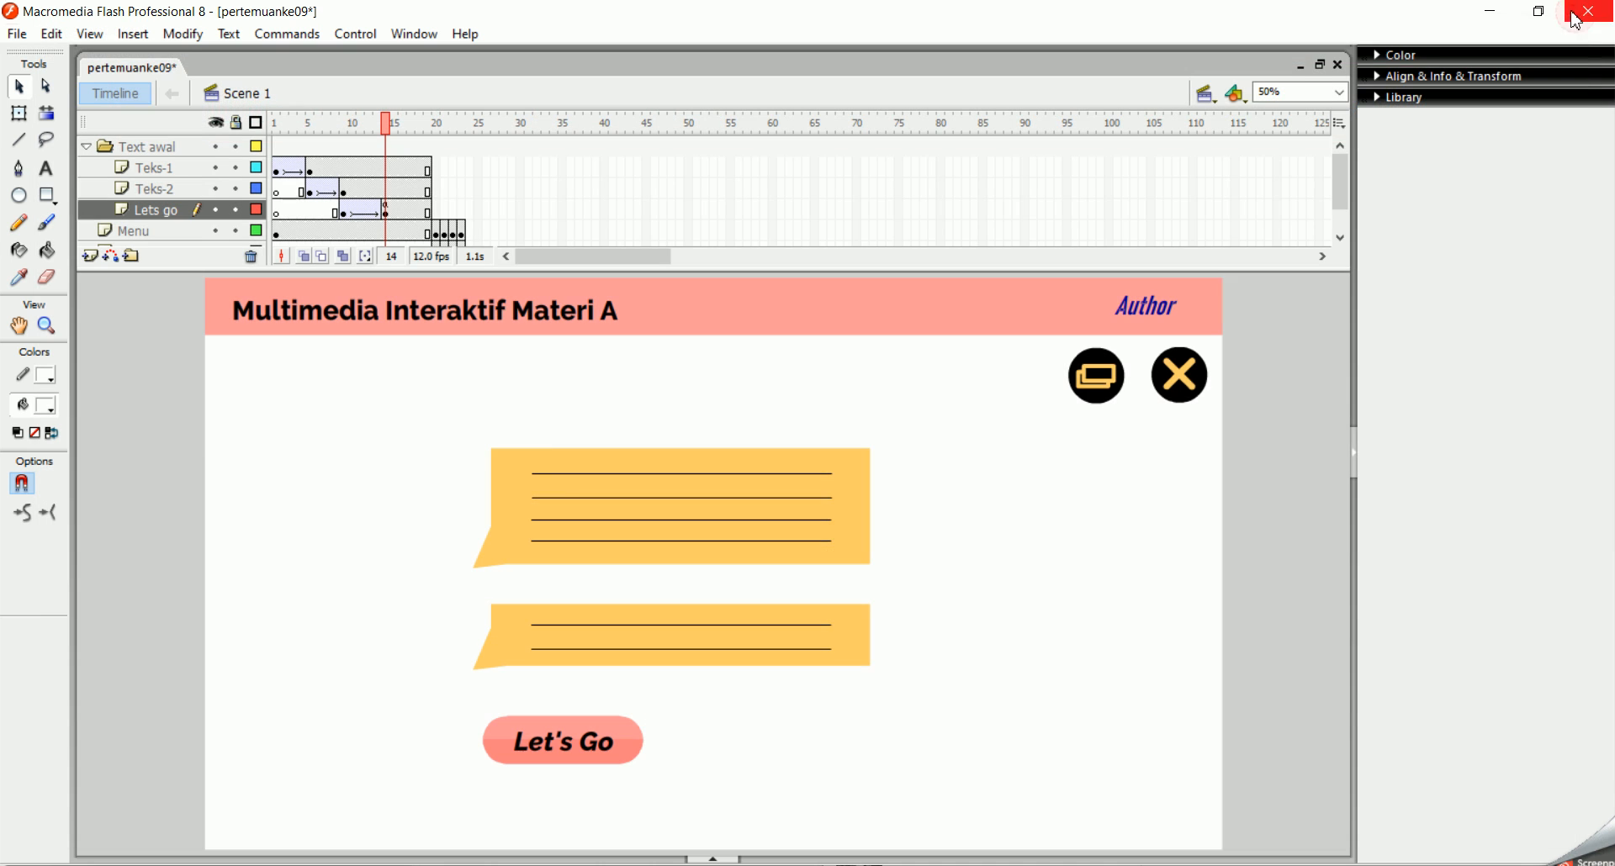
pyautogui.click(1584, 15)
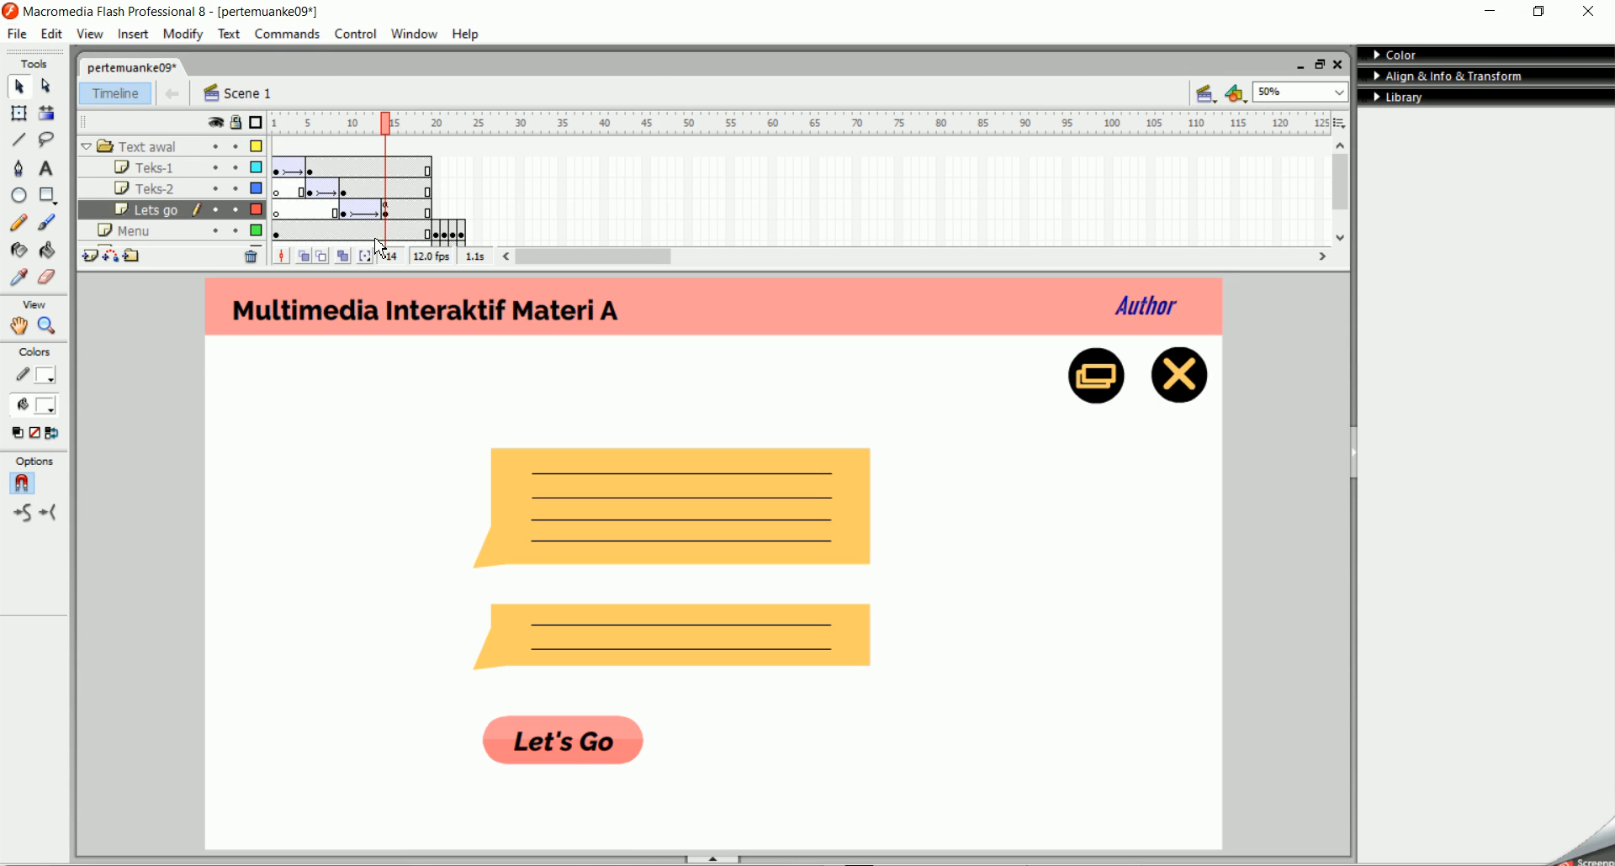
# Step: Look at the Insert options and the first frame of Scene 2, and return to Scene 1
pyautogui.click(133, 37)
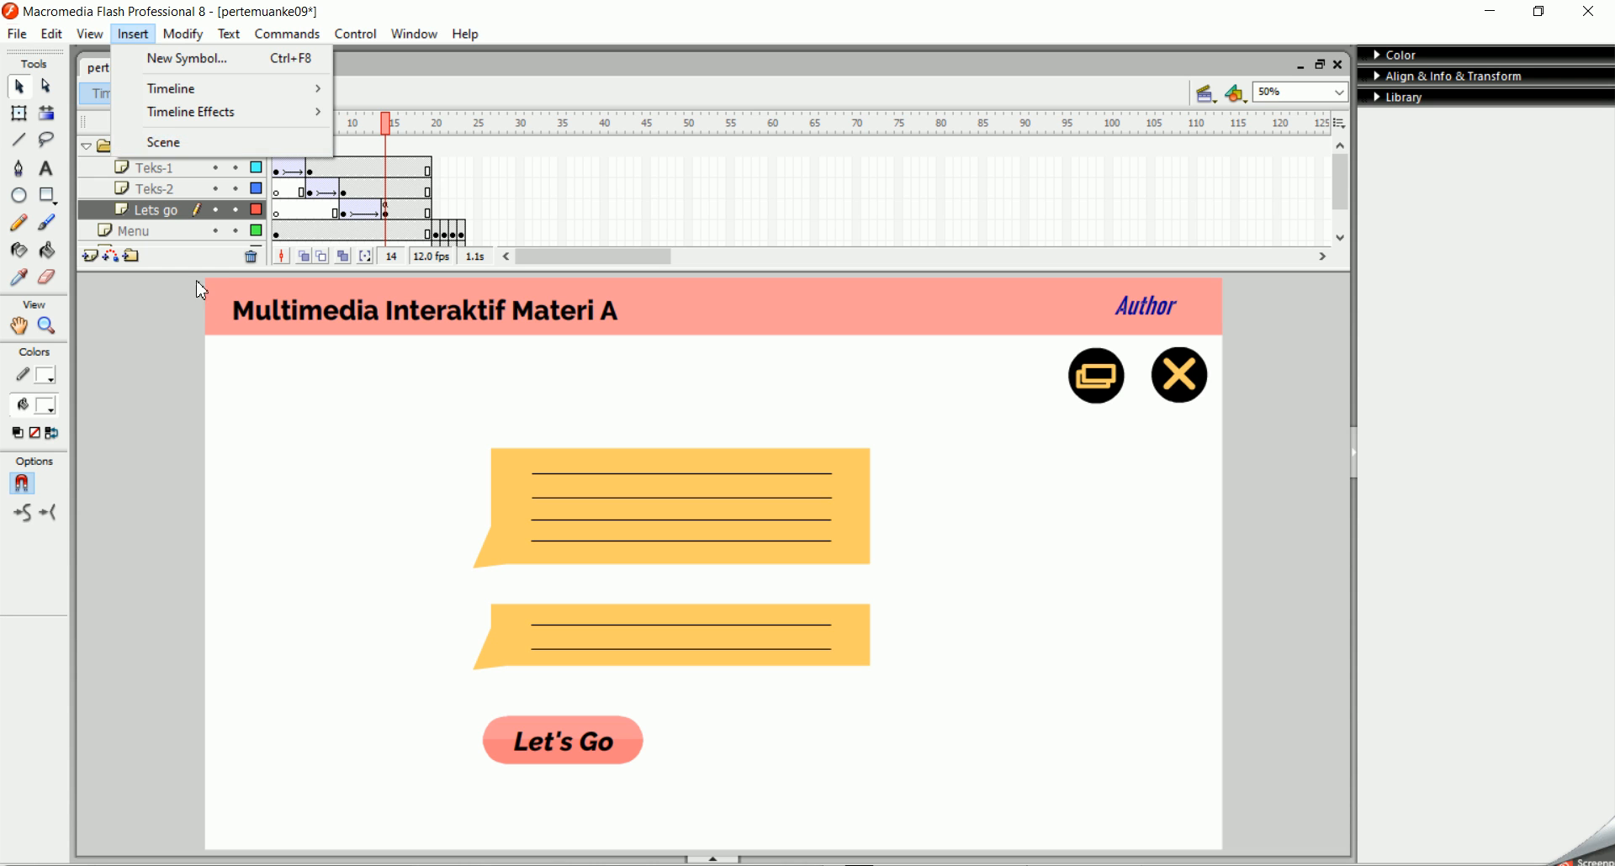
pyautogui.click(167, 358)
pyautogui.click(1206, 94)
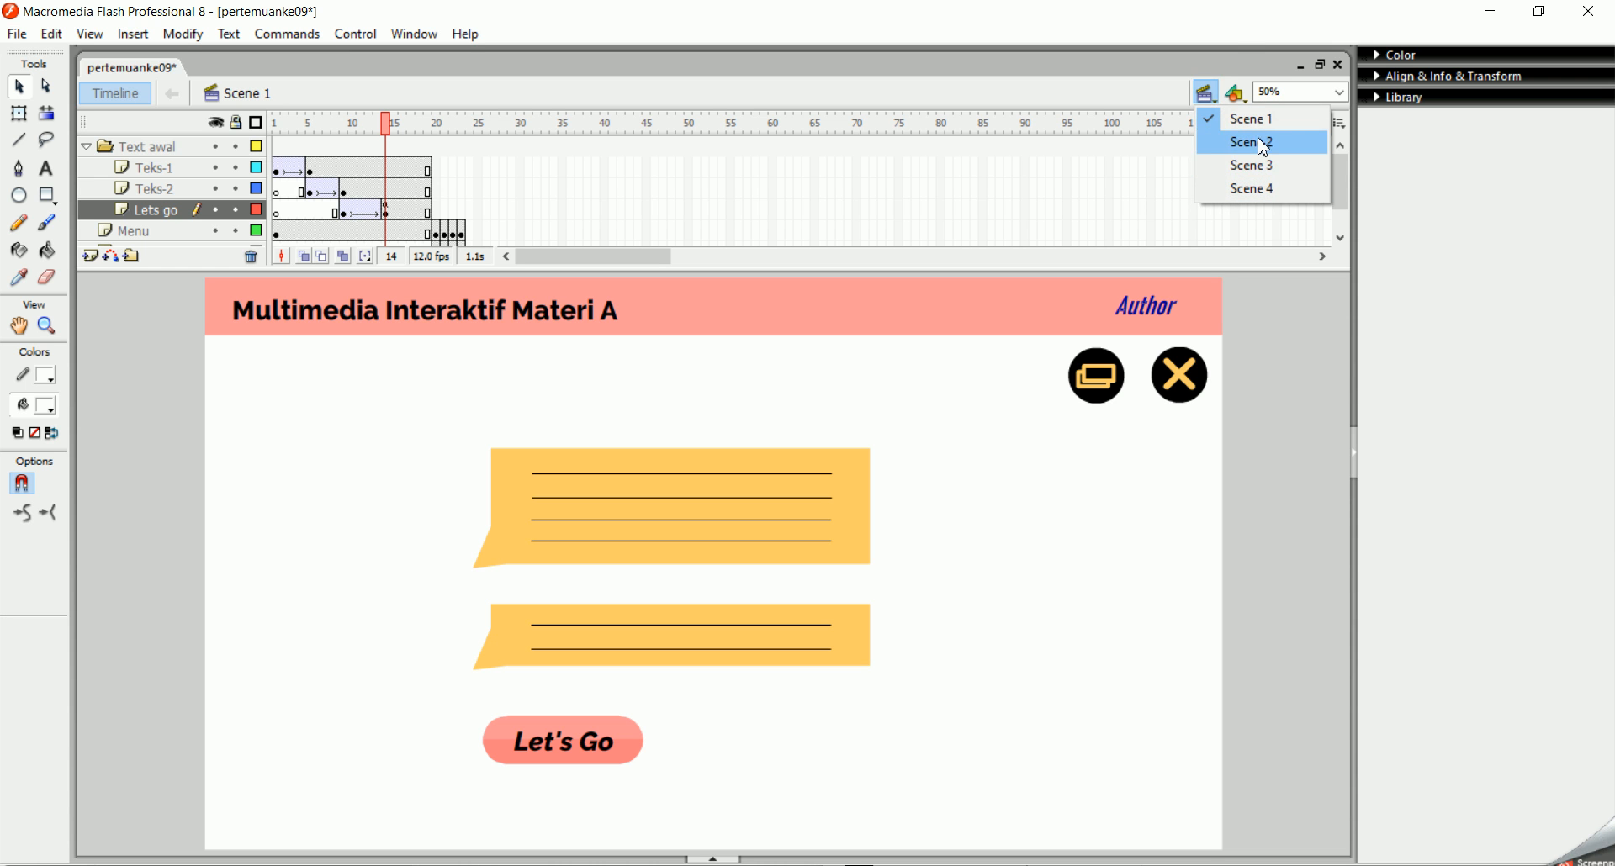
pyautogui.click(1261, 143)
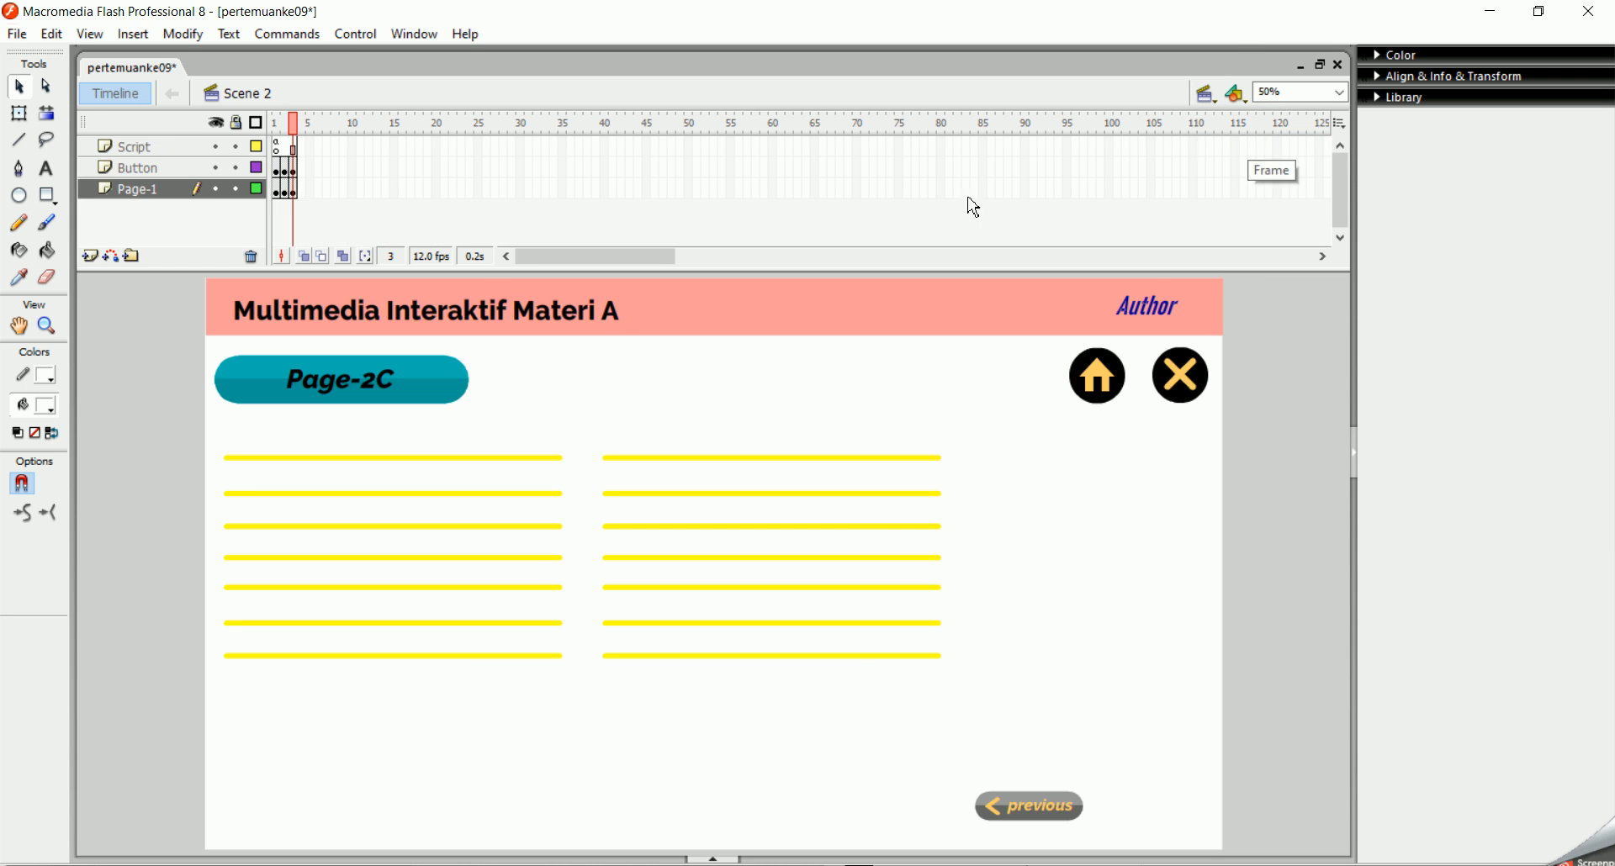
pyautogui.moveTo(298, 132); pyautogui.dragTo(284, 133)
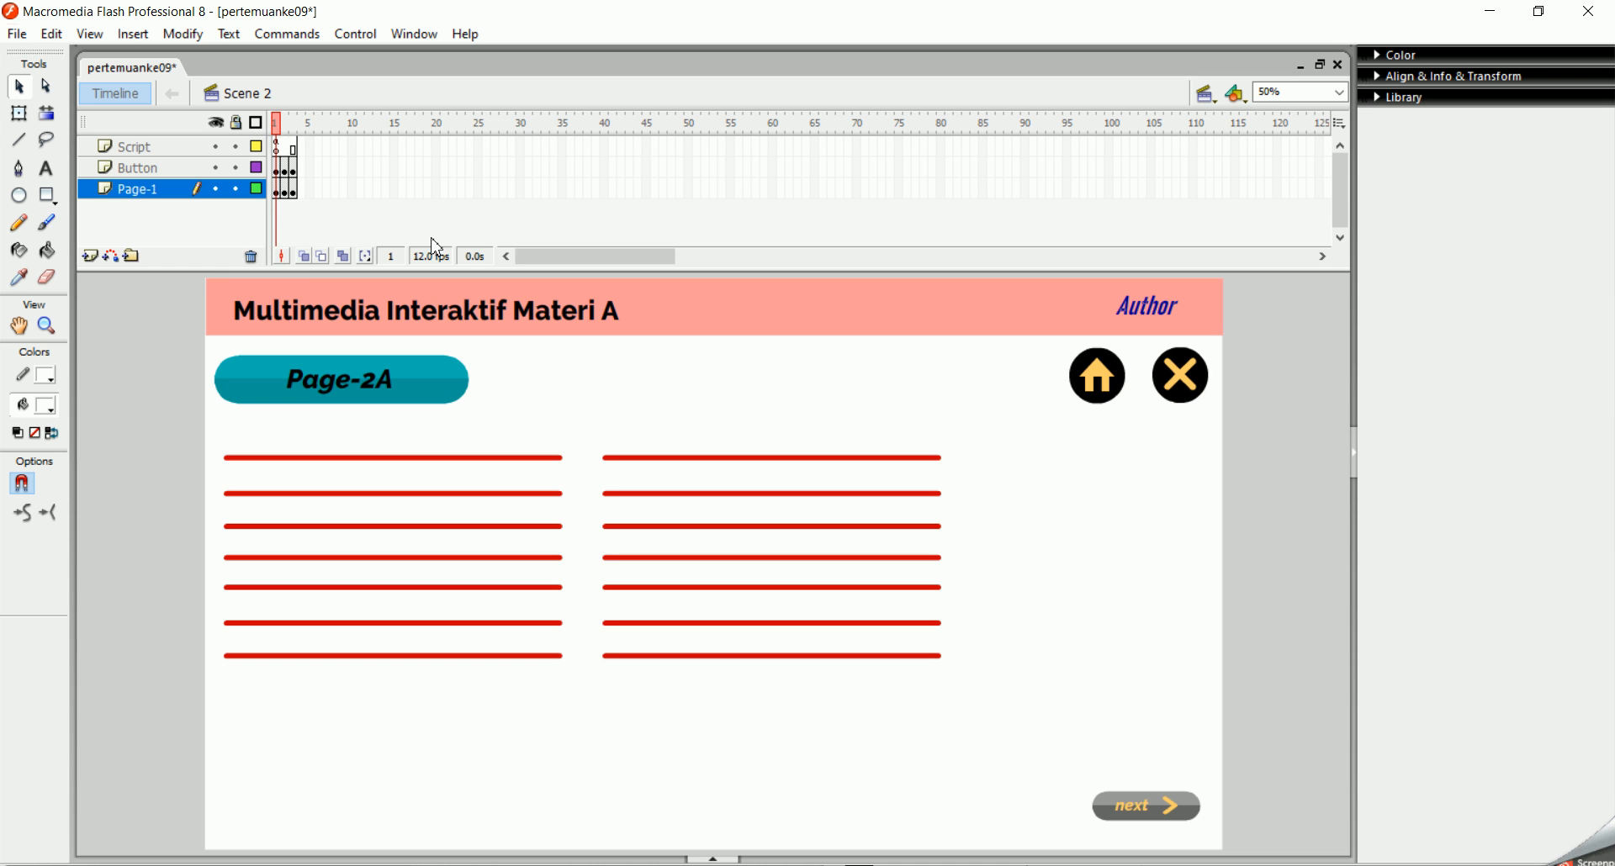
pyautogui.click(1207, 94)
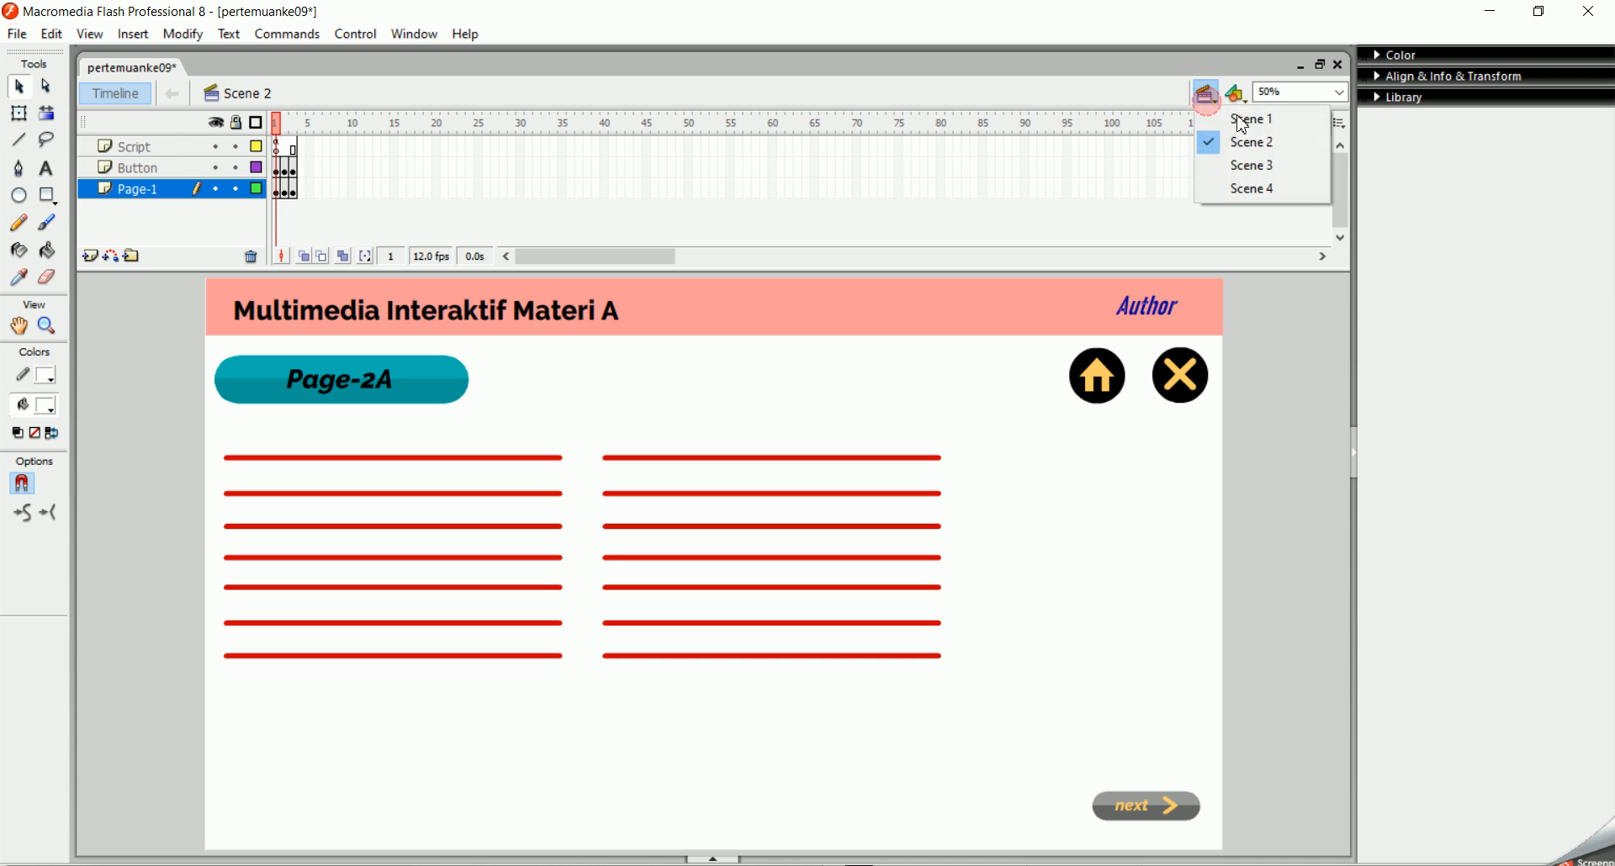
pyautogui.click(1252, 123)
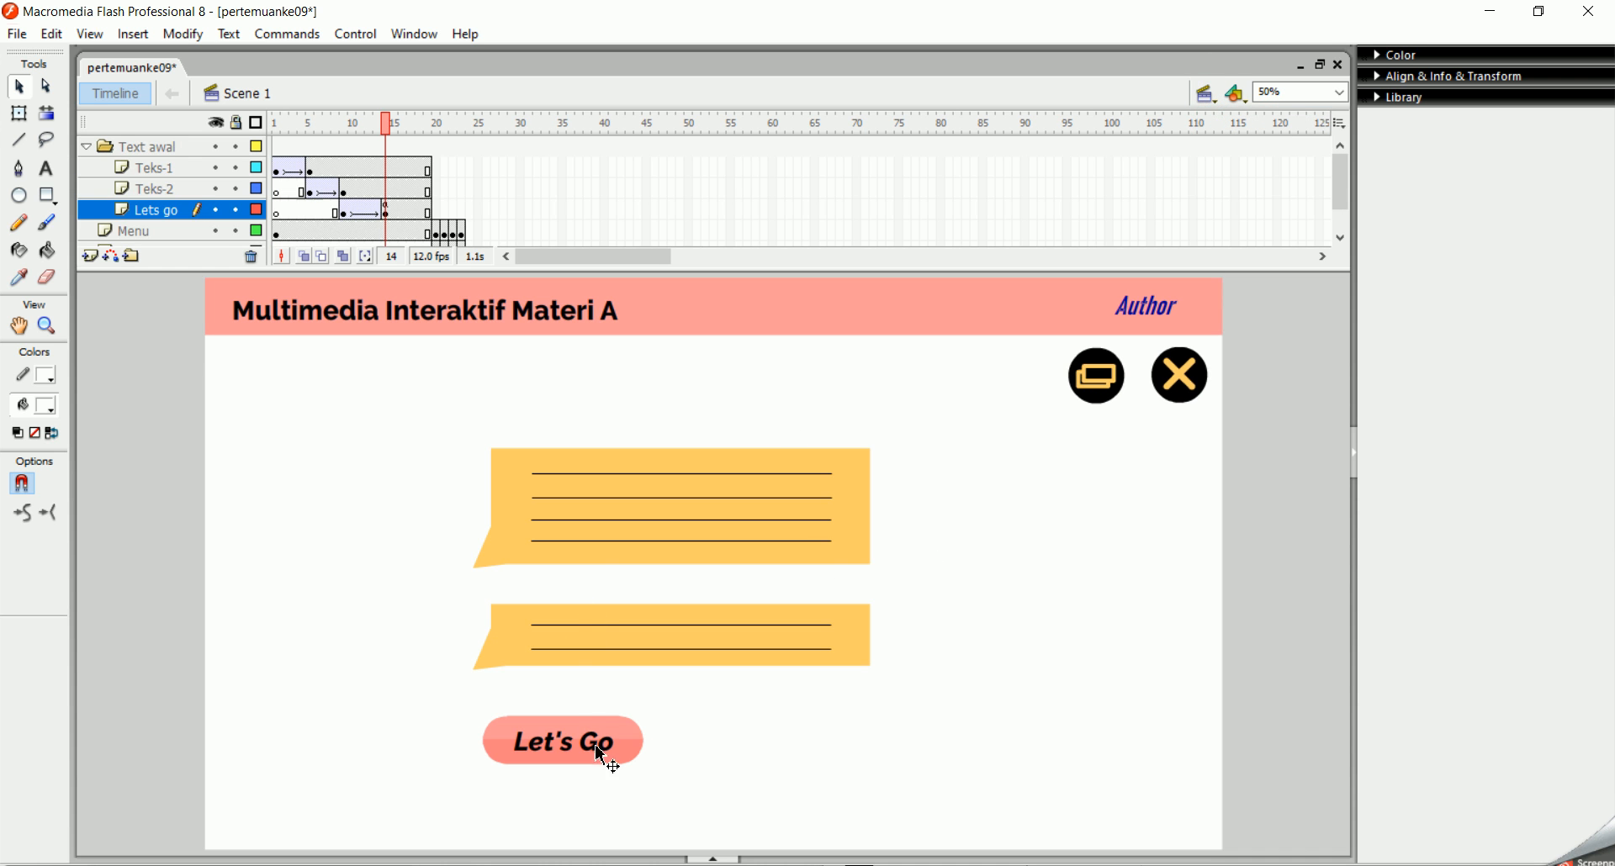
# Step: Open the actions of the Page-2 button on the Menu layer's frame 20 and delete its existing script, keeping Script Assist on
pyautogui.click(433, 236)
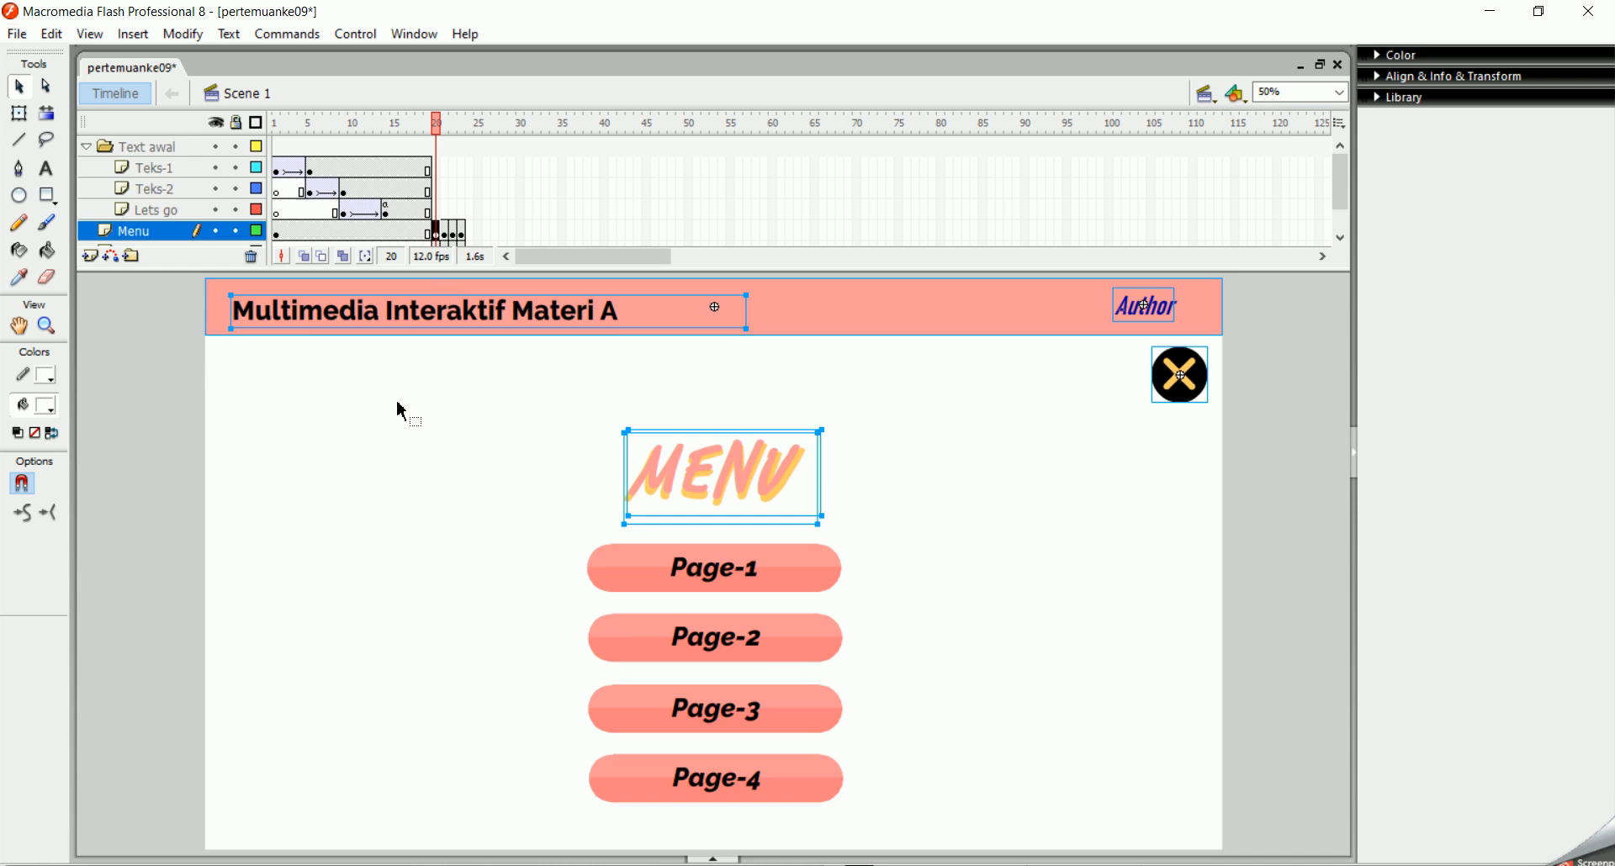
pyautogui.click(751, 646)
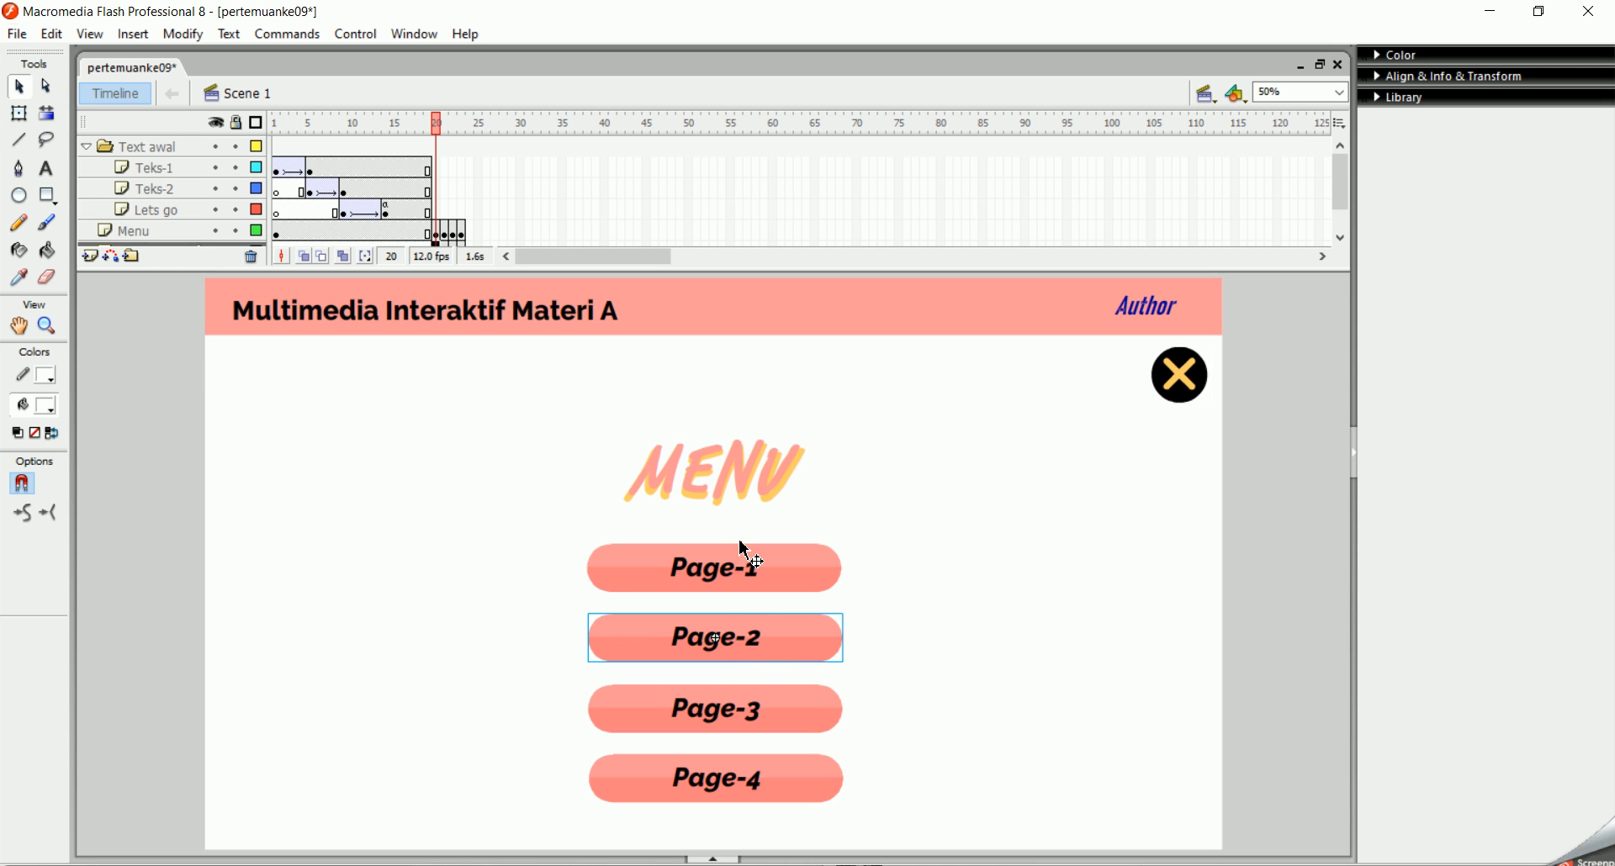
pyautogui.rightClick(746, 651)
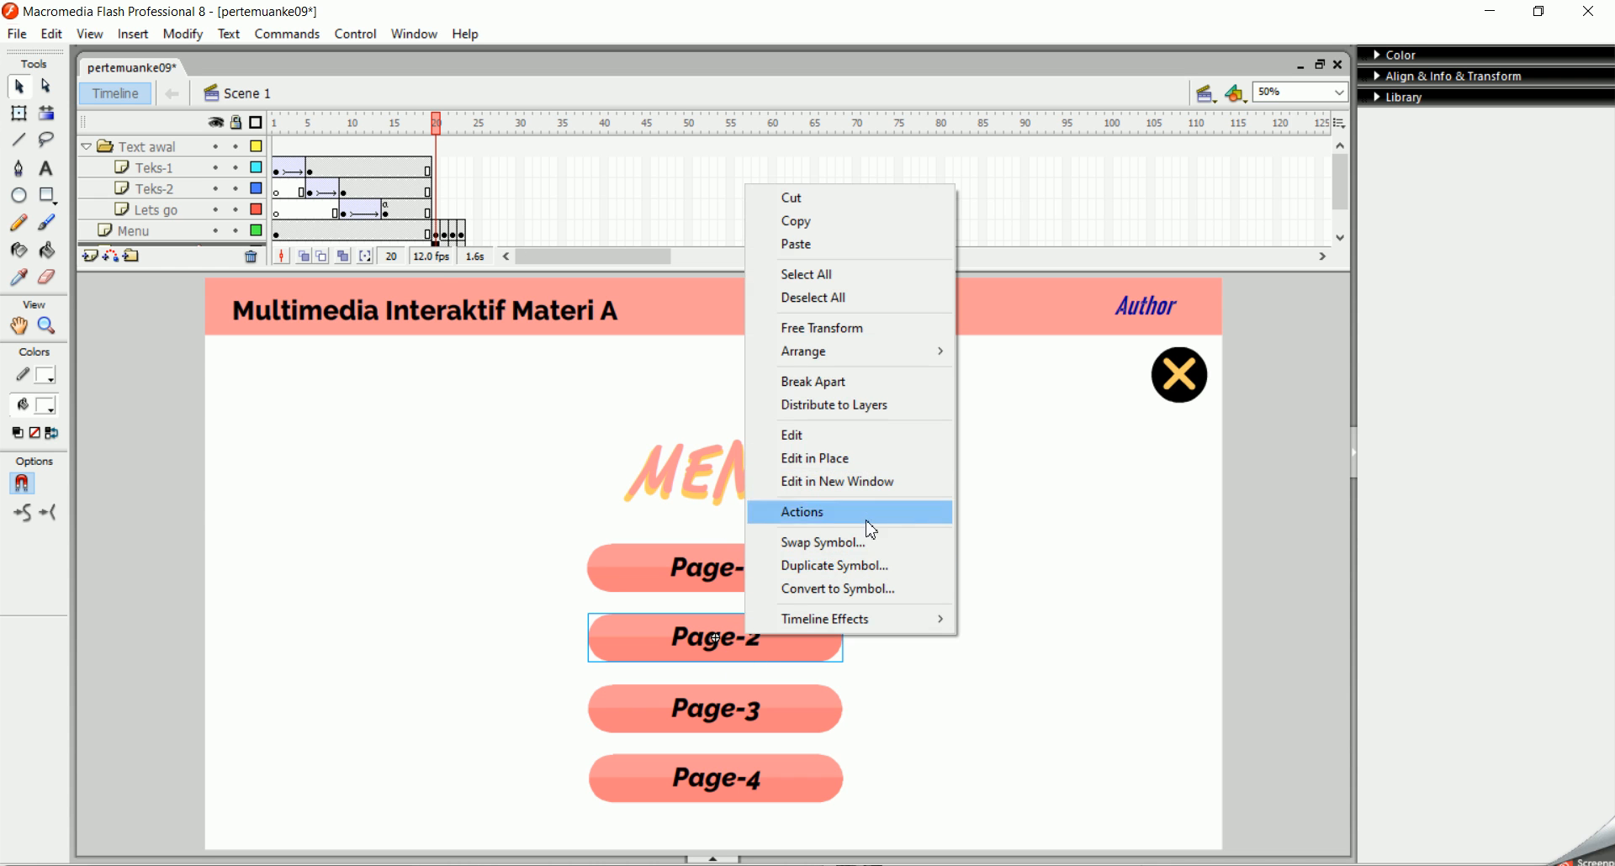
pyautogui.click(841, 513)
pyautogui.click(668, 508)
pyautogui.click(362, 540)
pyautogui.moveTo(362, 539); pyautogui.dragTo(287, 475)
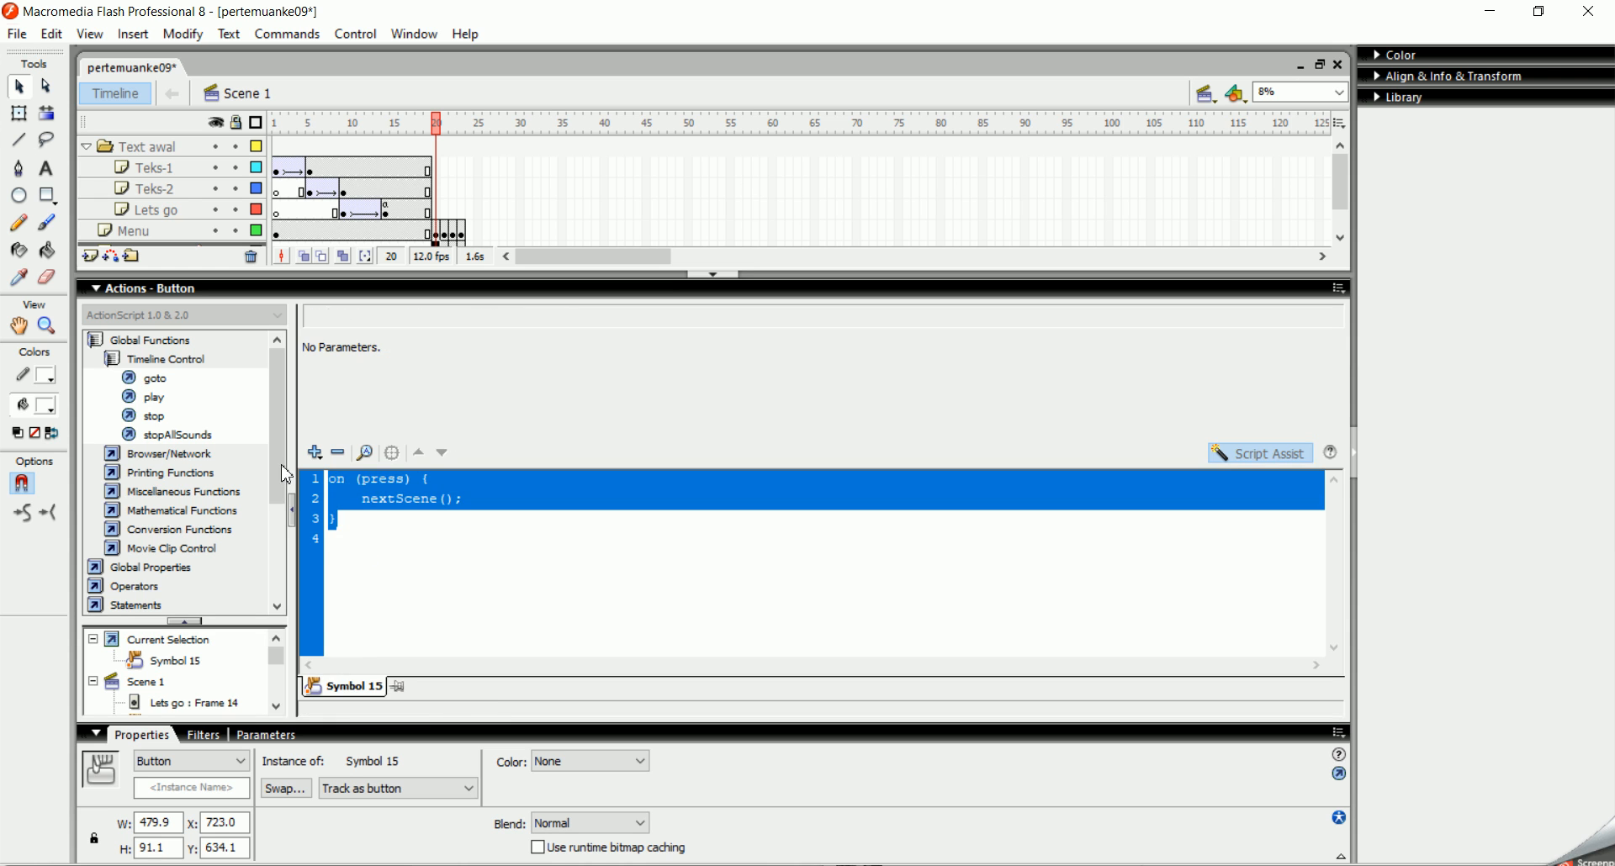
pyautogui.click(338, 453)
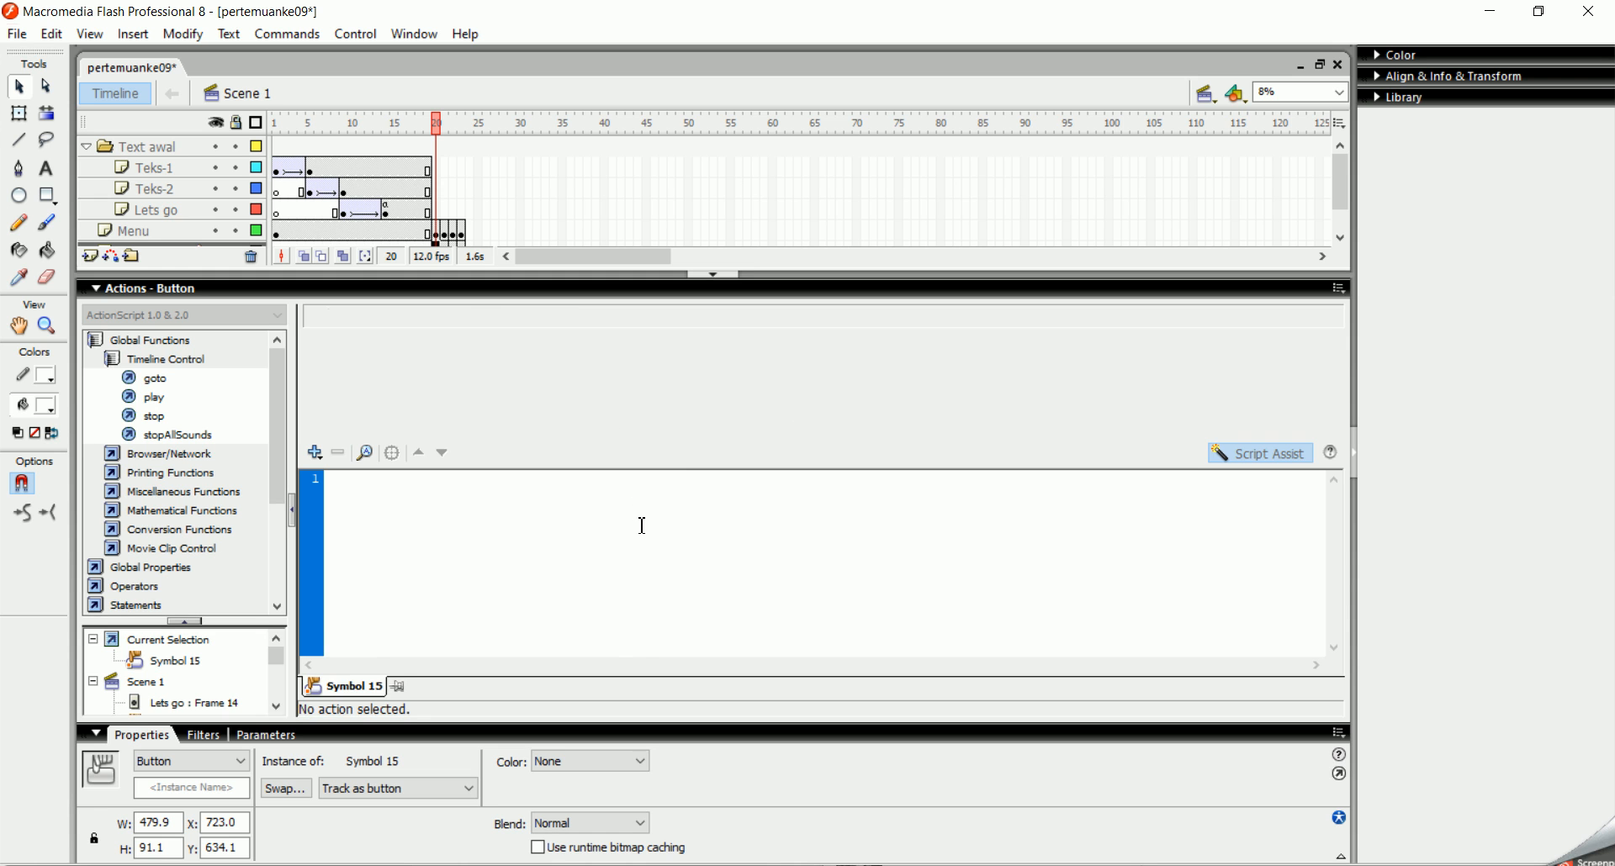
pyautogui.click(1225, 454)
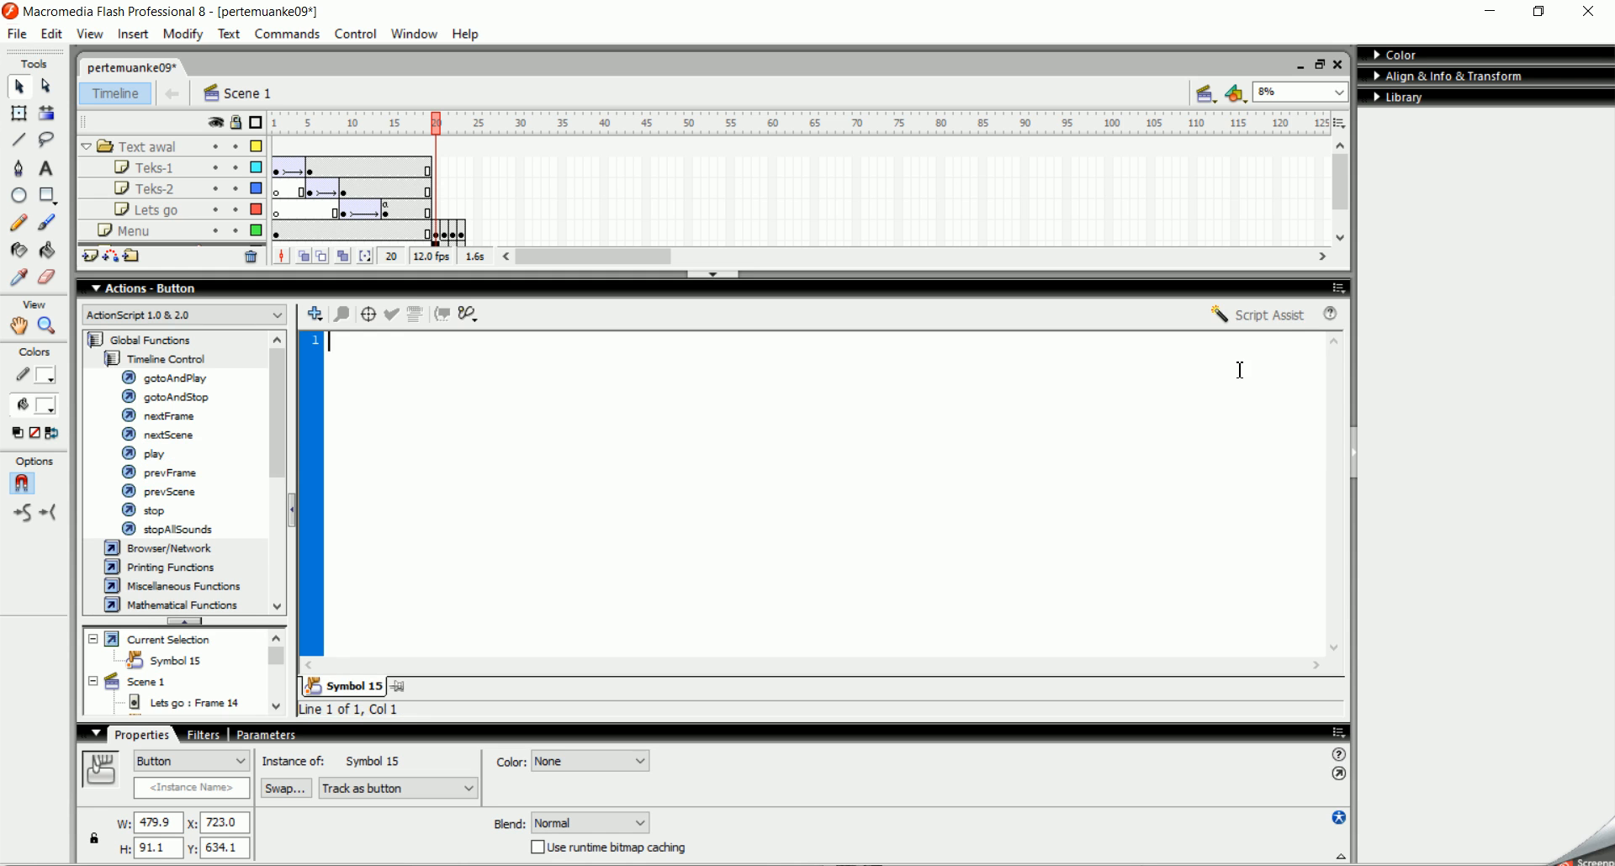
pyautogui.click(1272, 325)
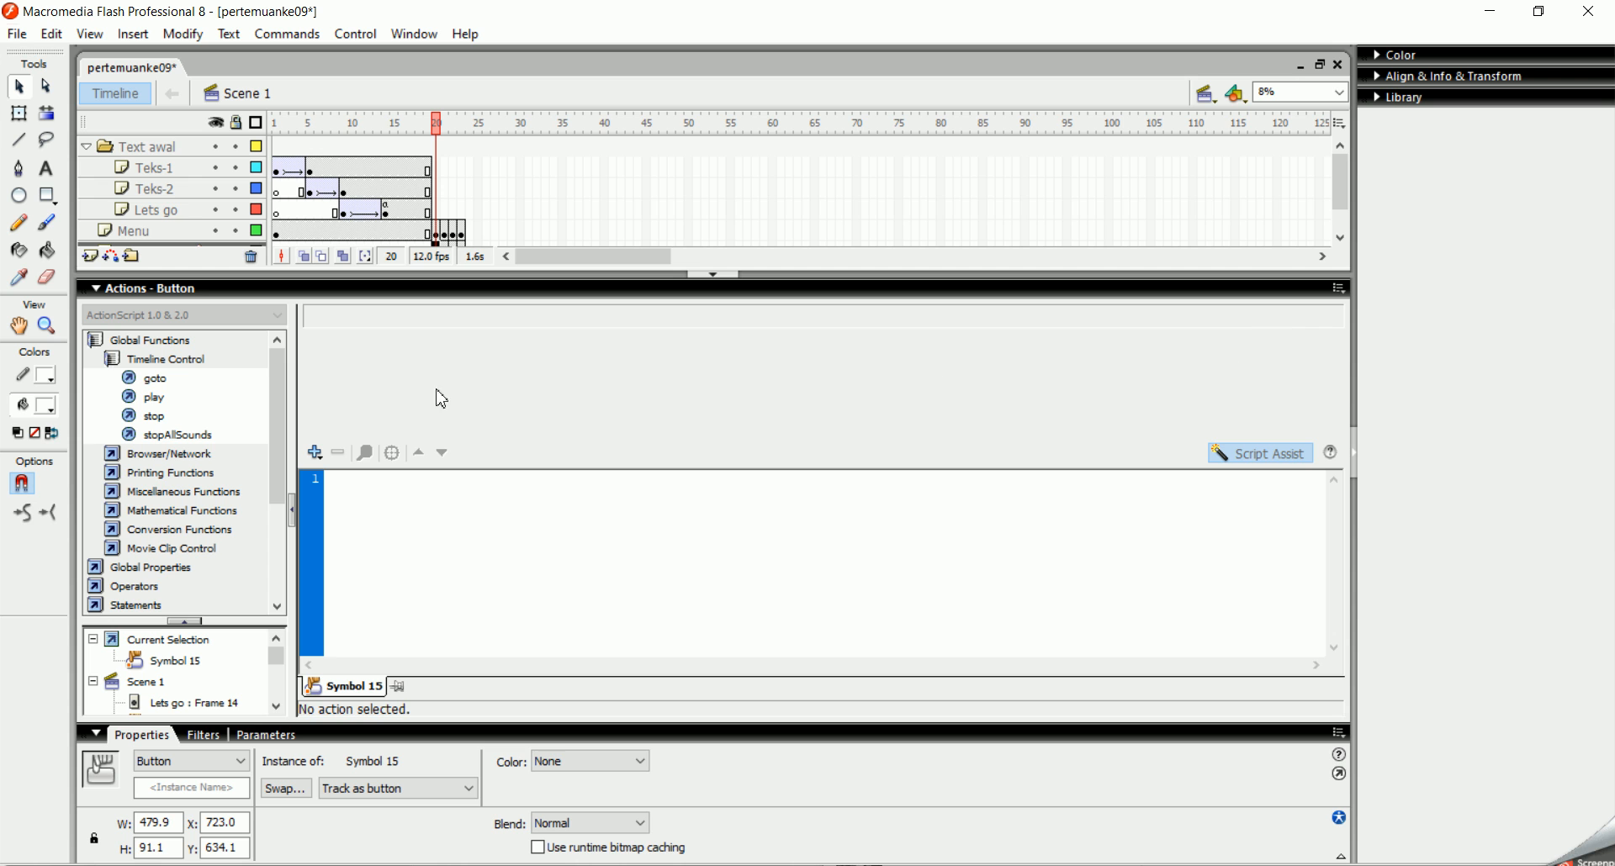
# Step: Add a goto action on release to the Page-2 button with the scene set to <next scene>, and close the script editor
pyautogui.doubleClick(180, 385)
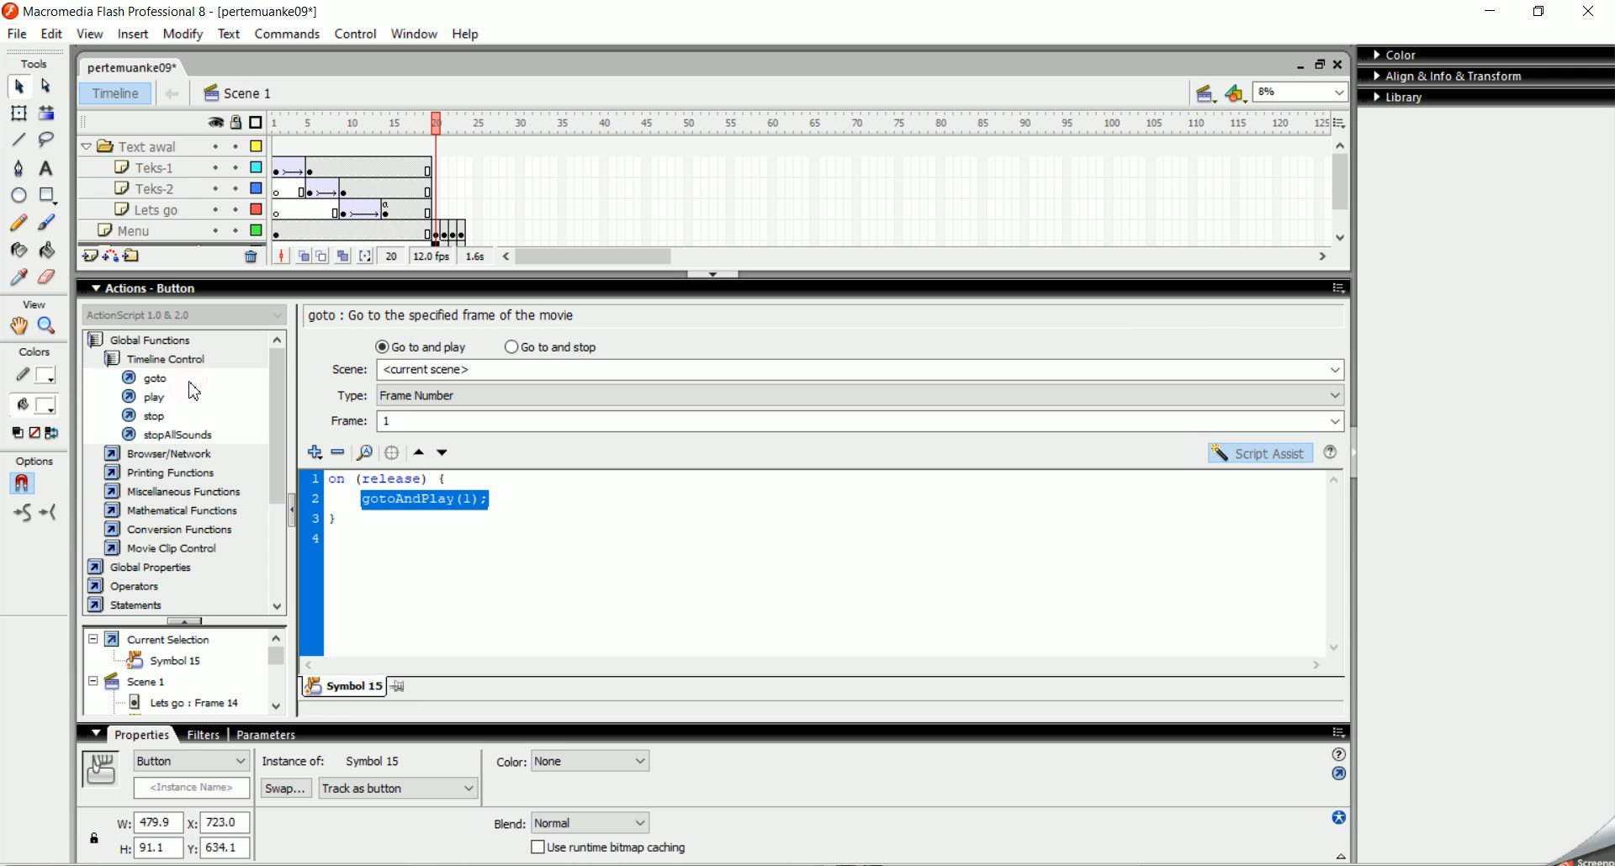
pyautogui.click(565, 349)
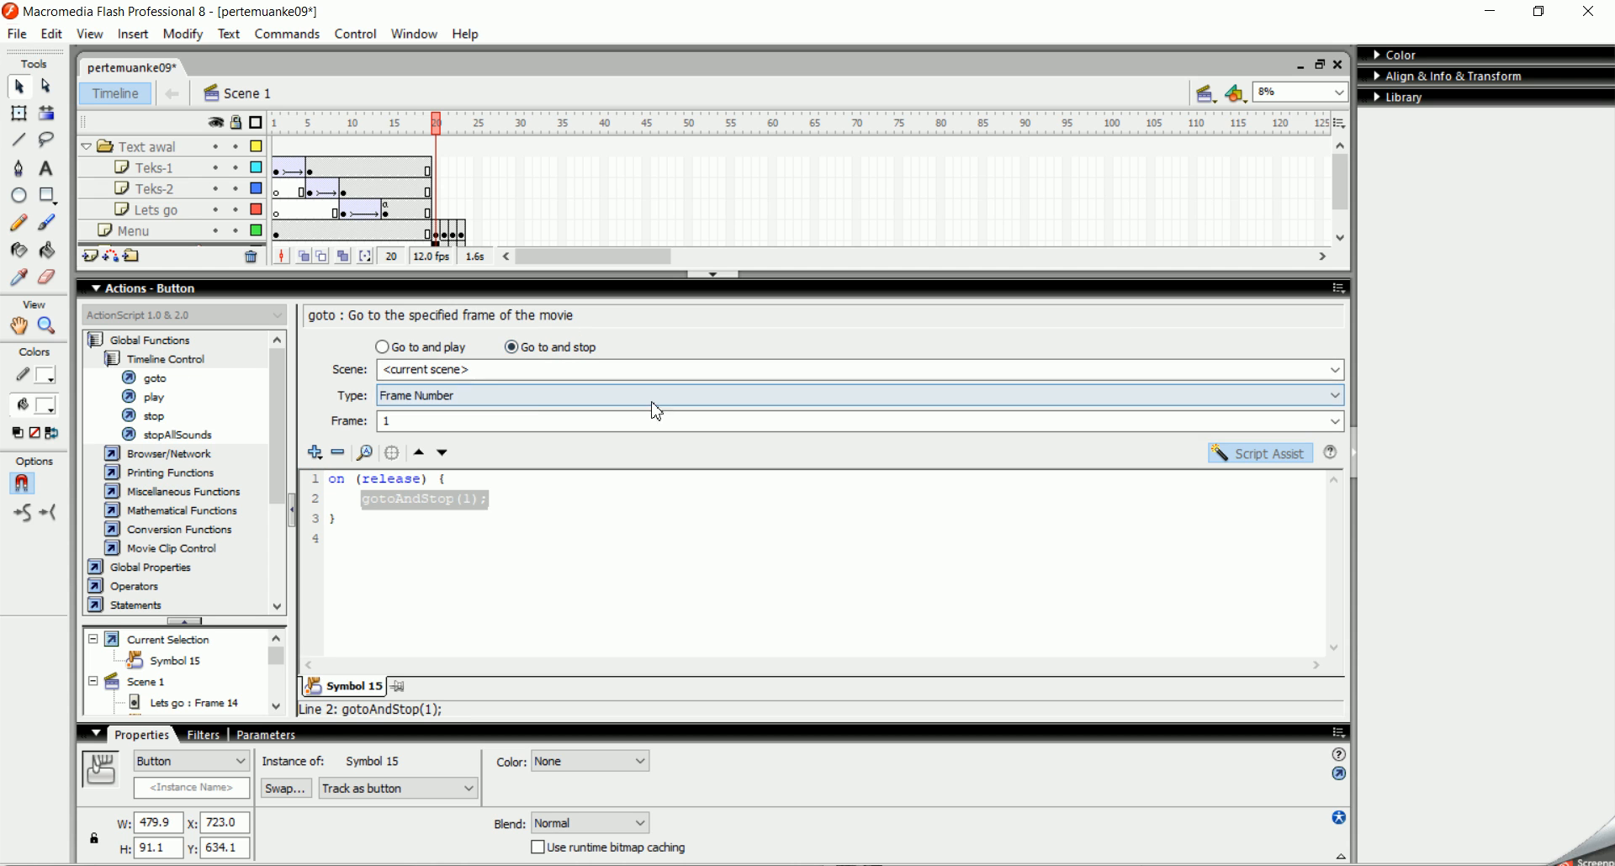
pyautogui.click(1336, 371)
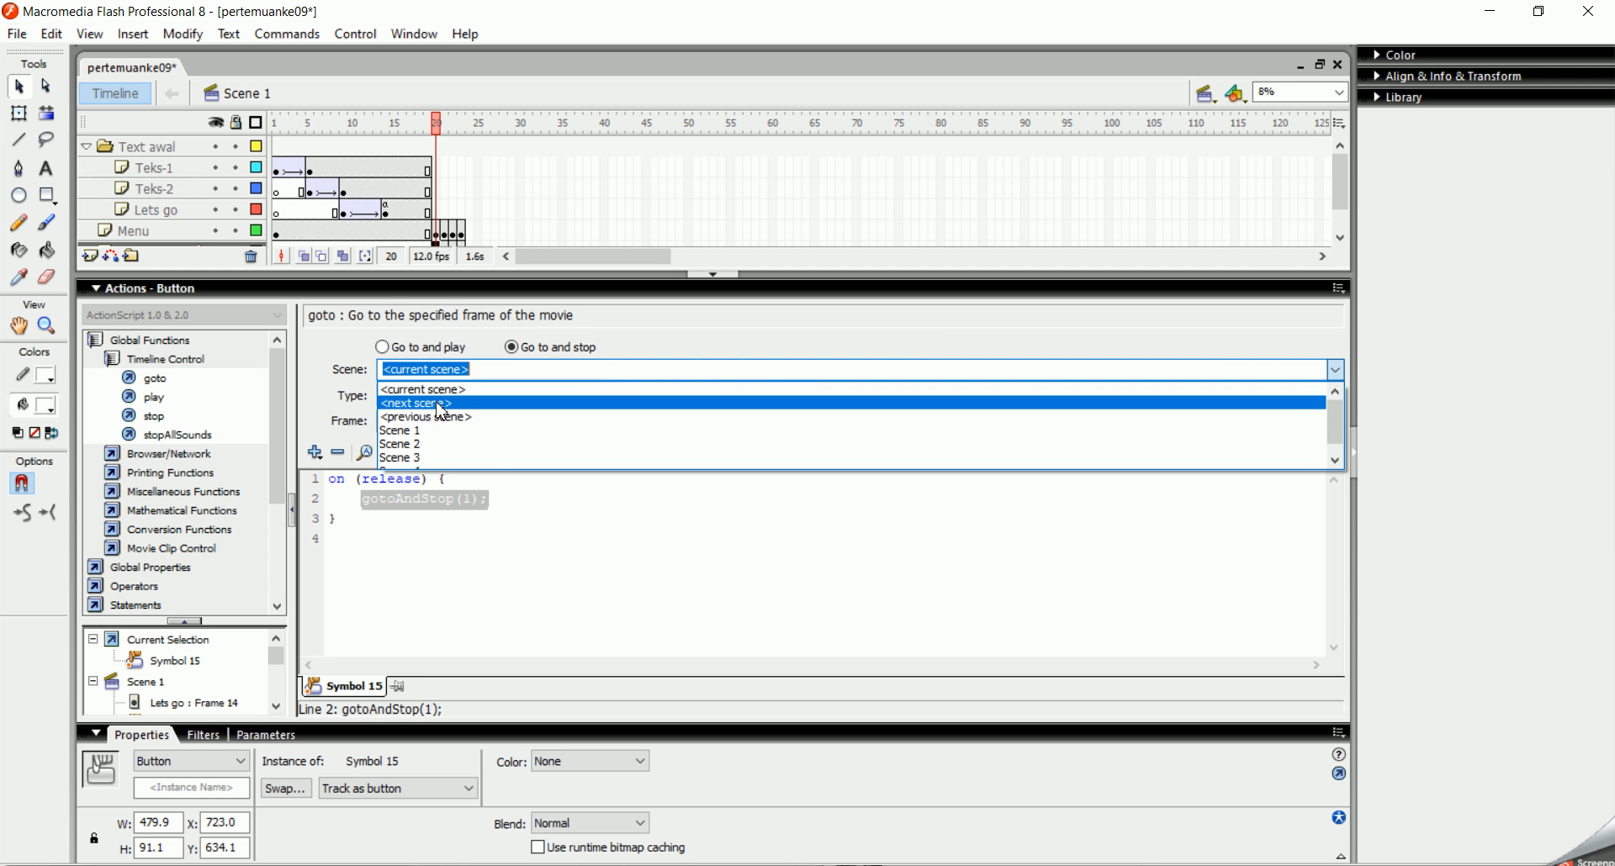
pyautogui.scroll(-1, 439, 412)
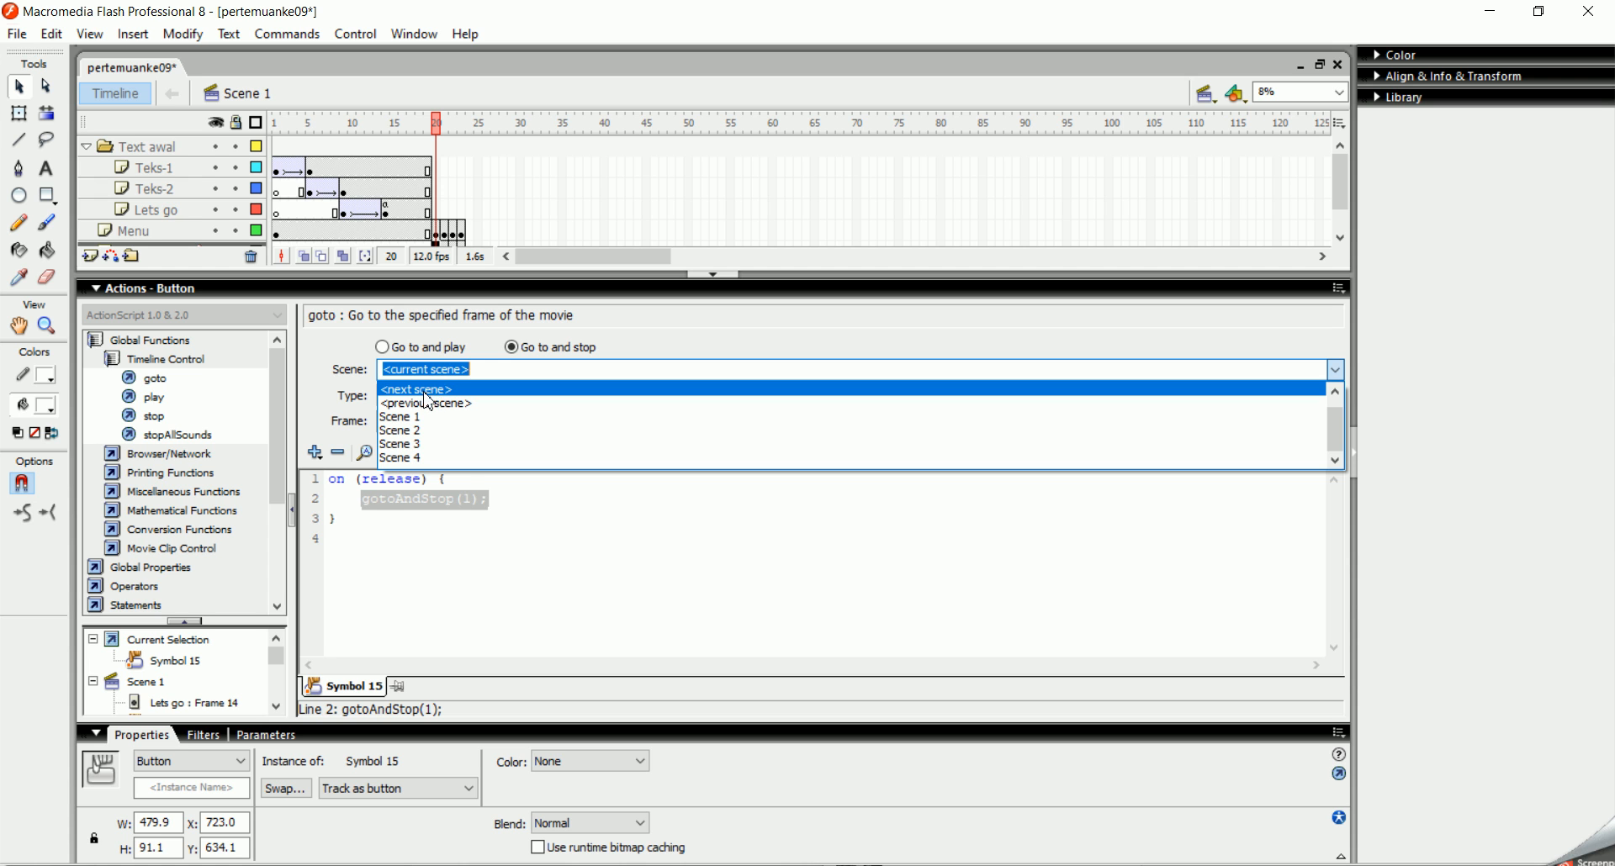
pyautogui.click(429, 392)
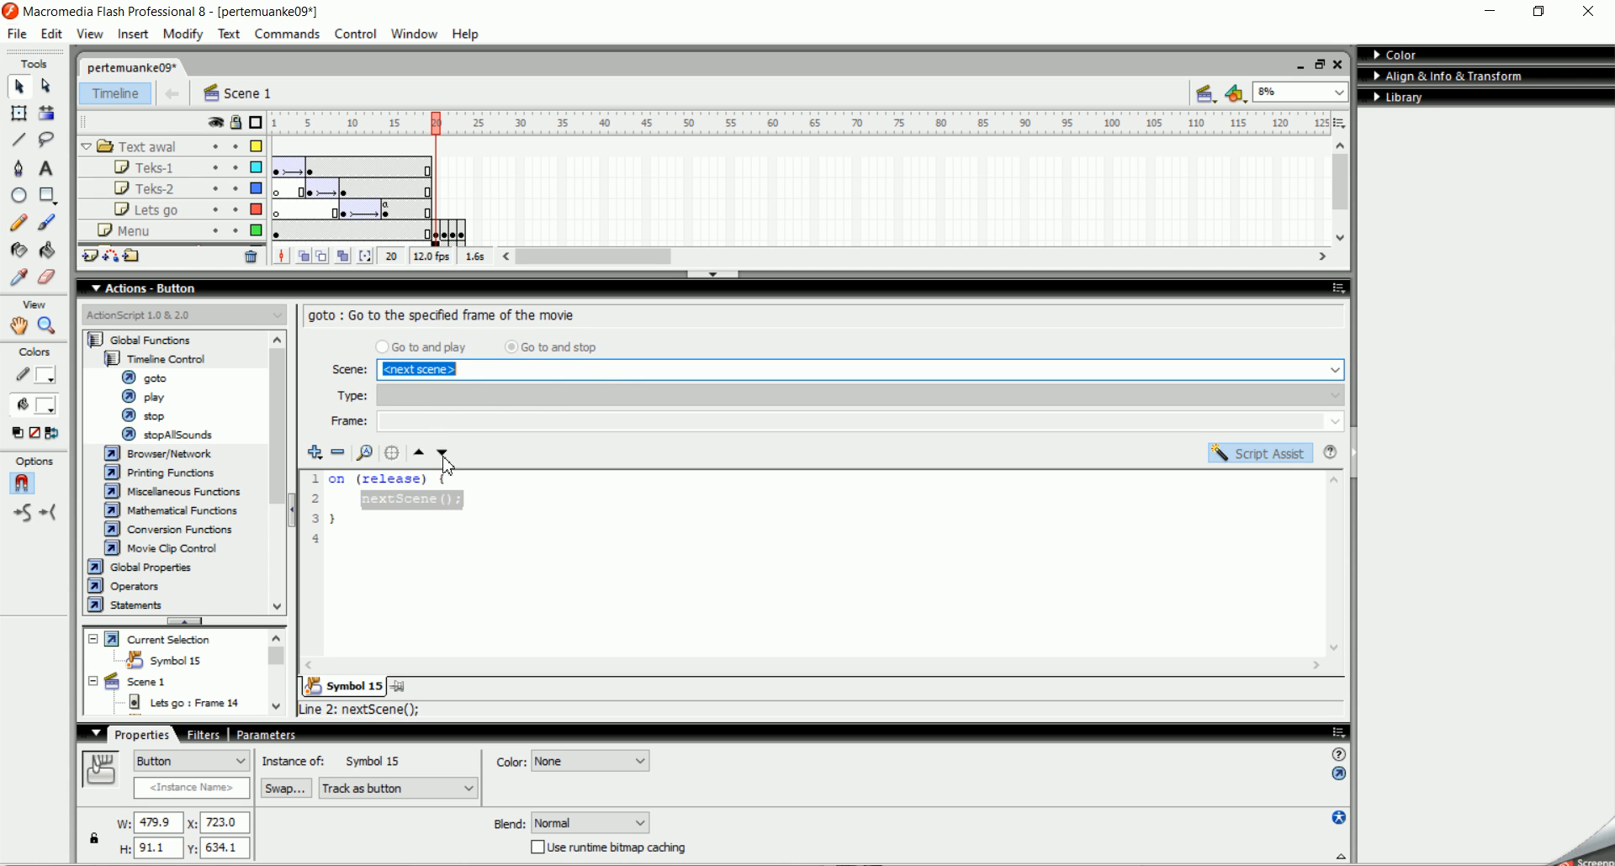
pyautogui.click(386, 479)
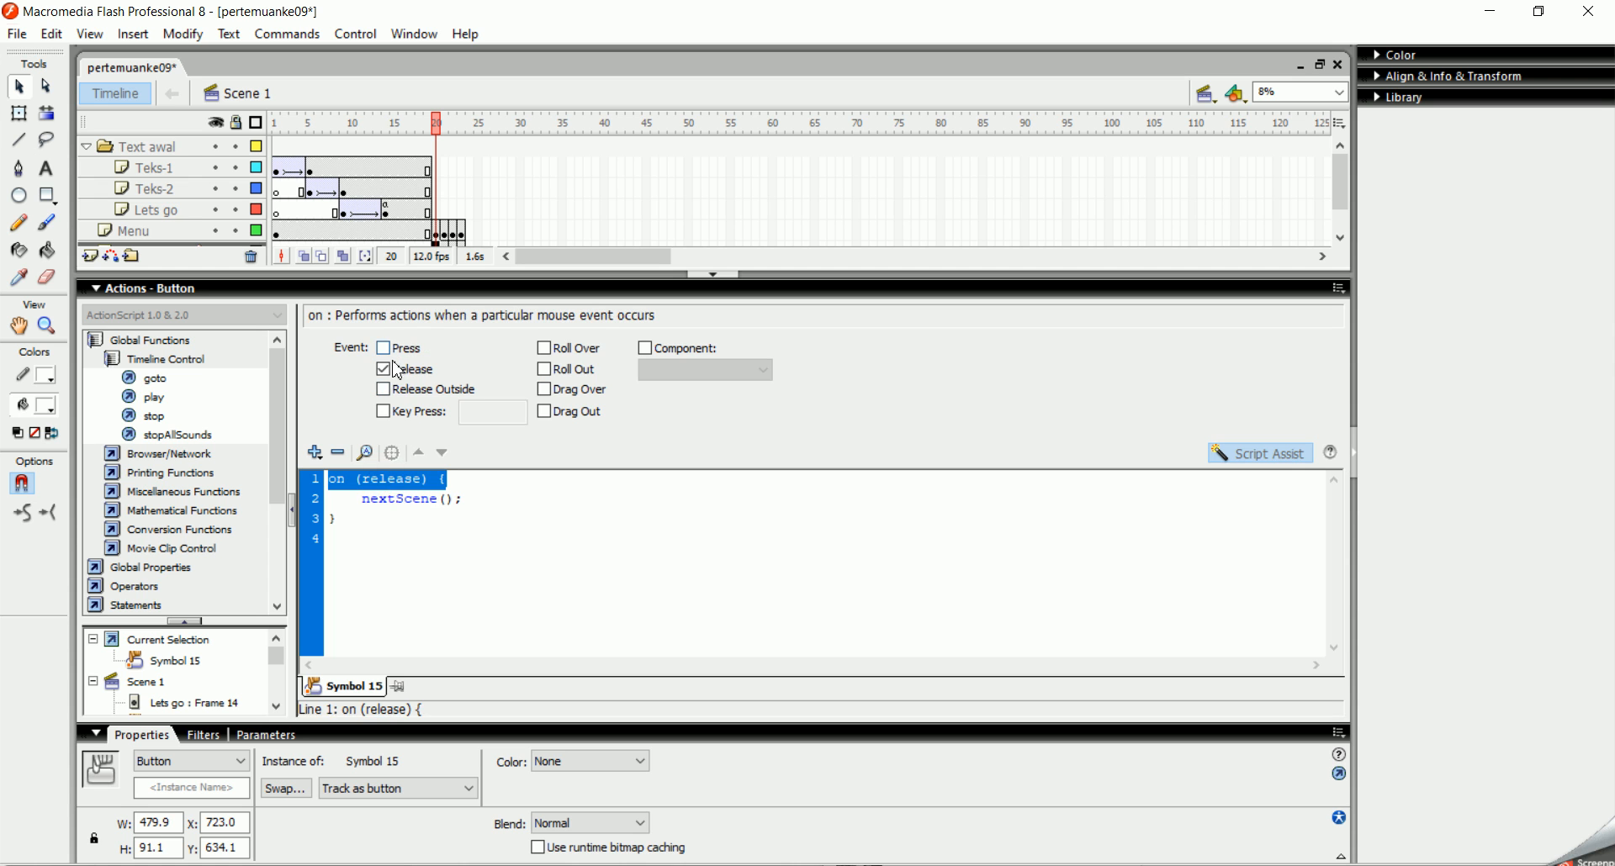
pyautogui.click(713, 275)
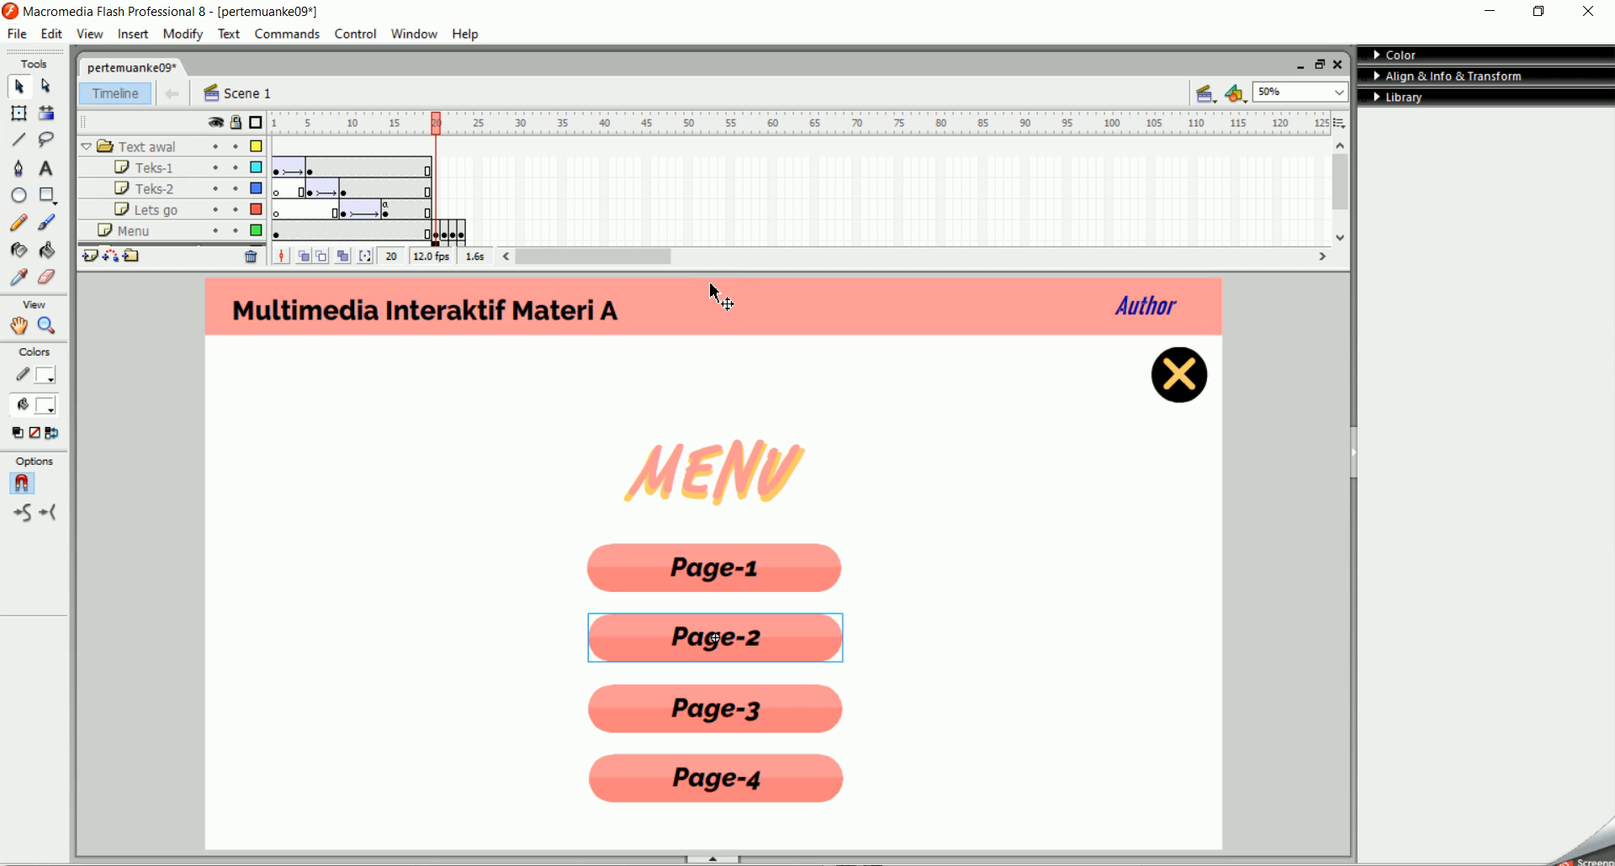
pyautogui.click(966, 480)
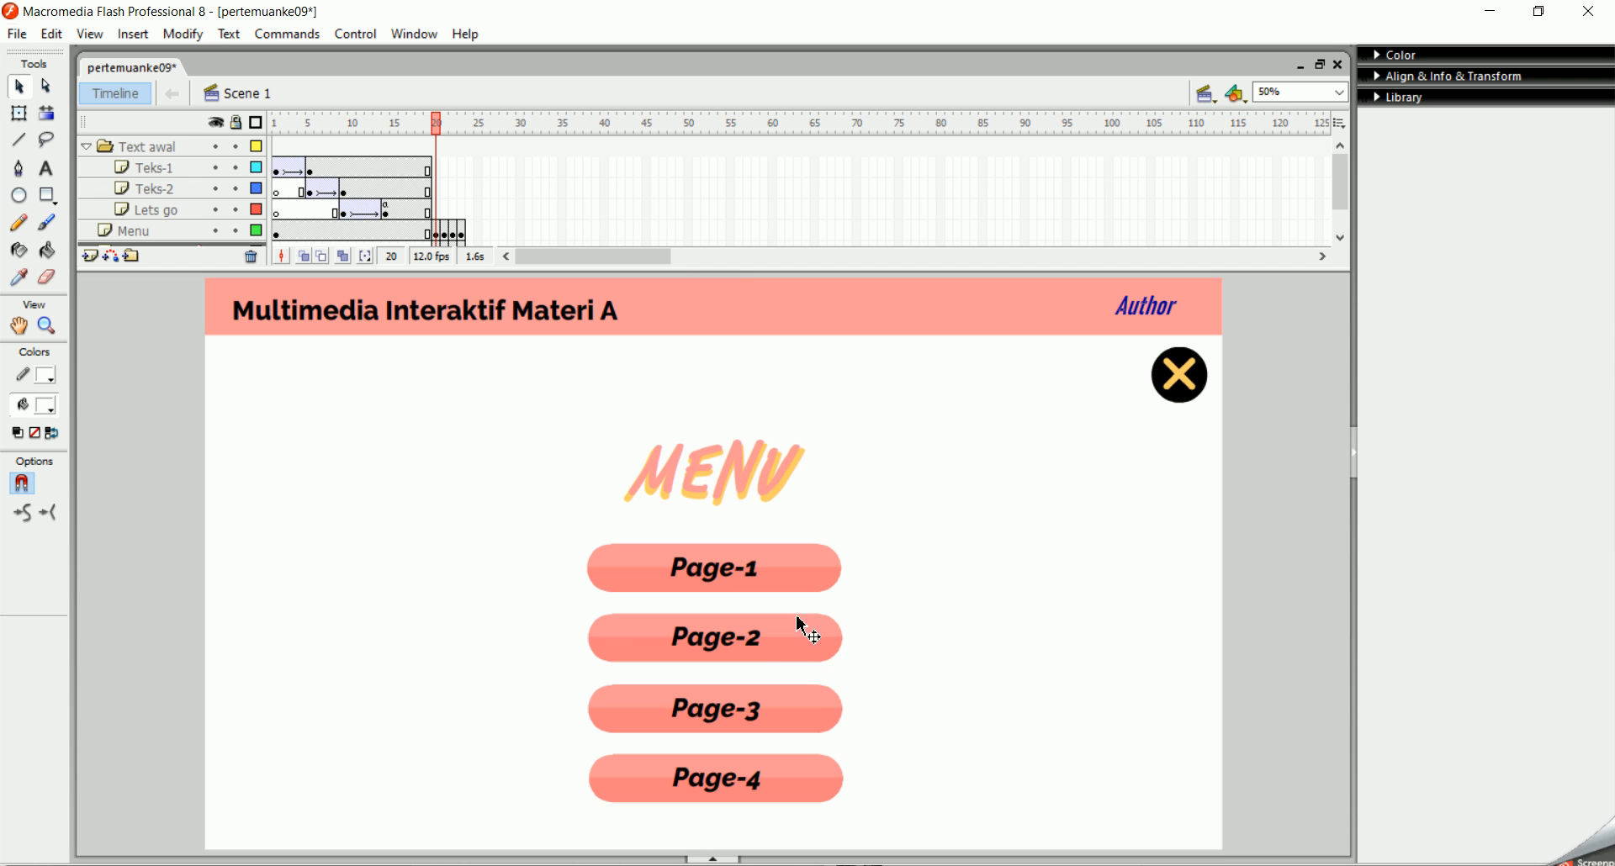
# Step: Open the actions of the Page-3 button on frame 20 with its position kept as it was, and delete its existing script
pyautogui.moveTo(721, 707); pyautogui.dragTo(727, 714)
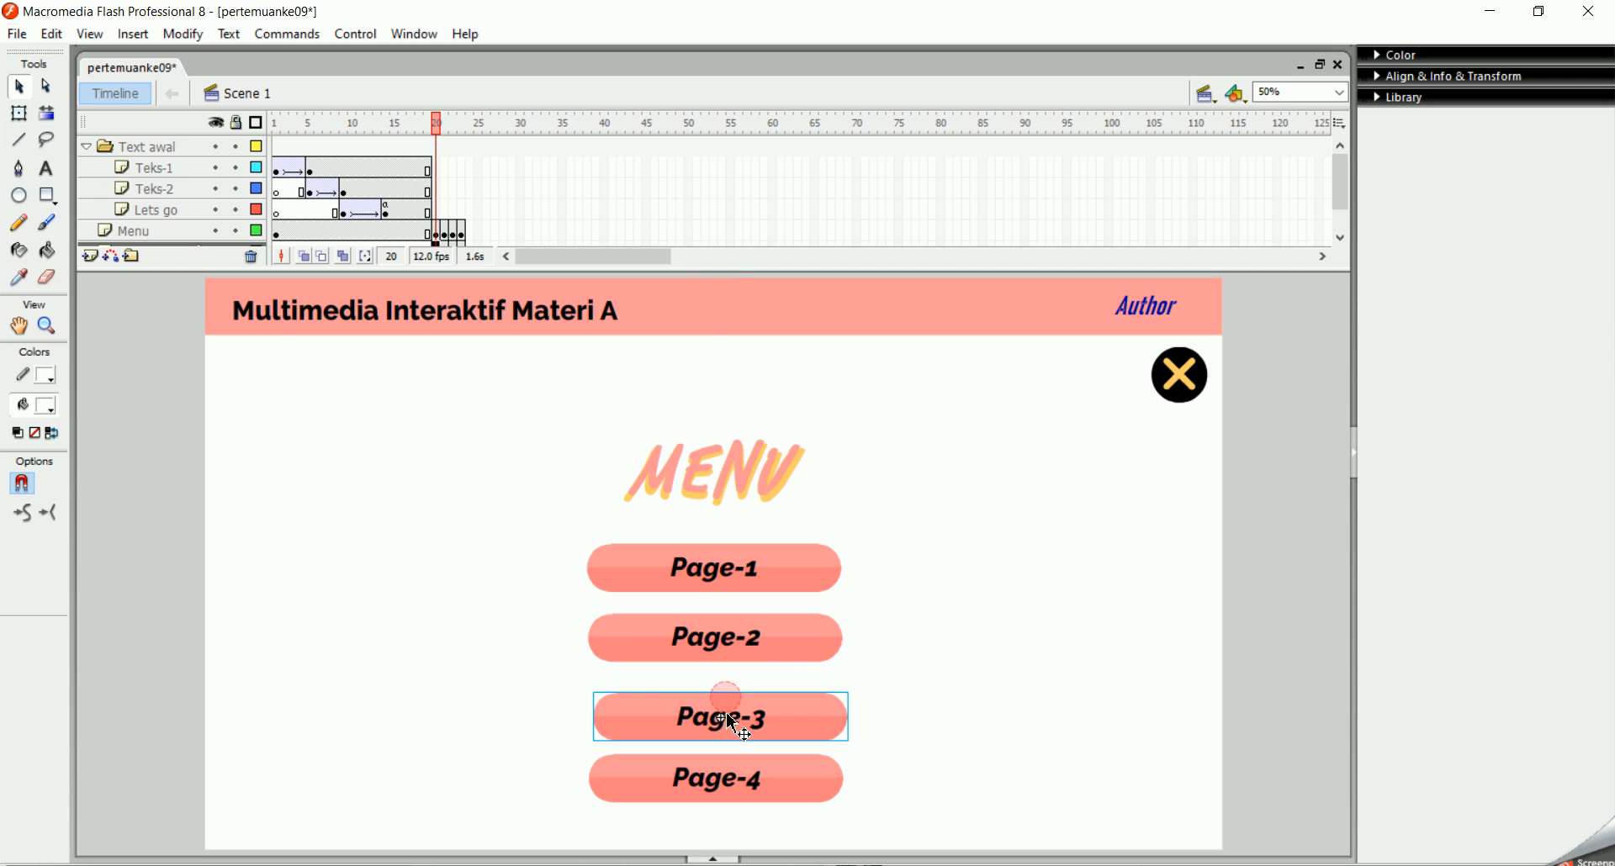
pyautogui.hotkey('ctrl', 'z')
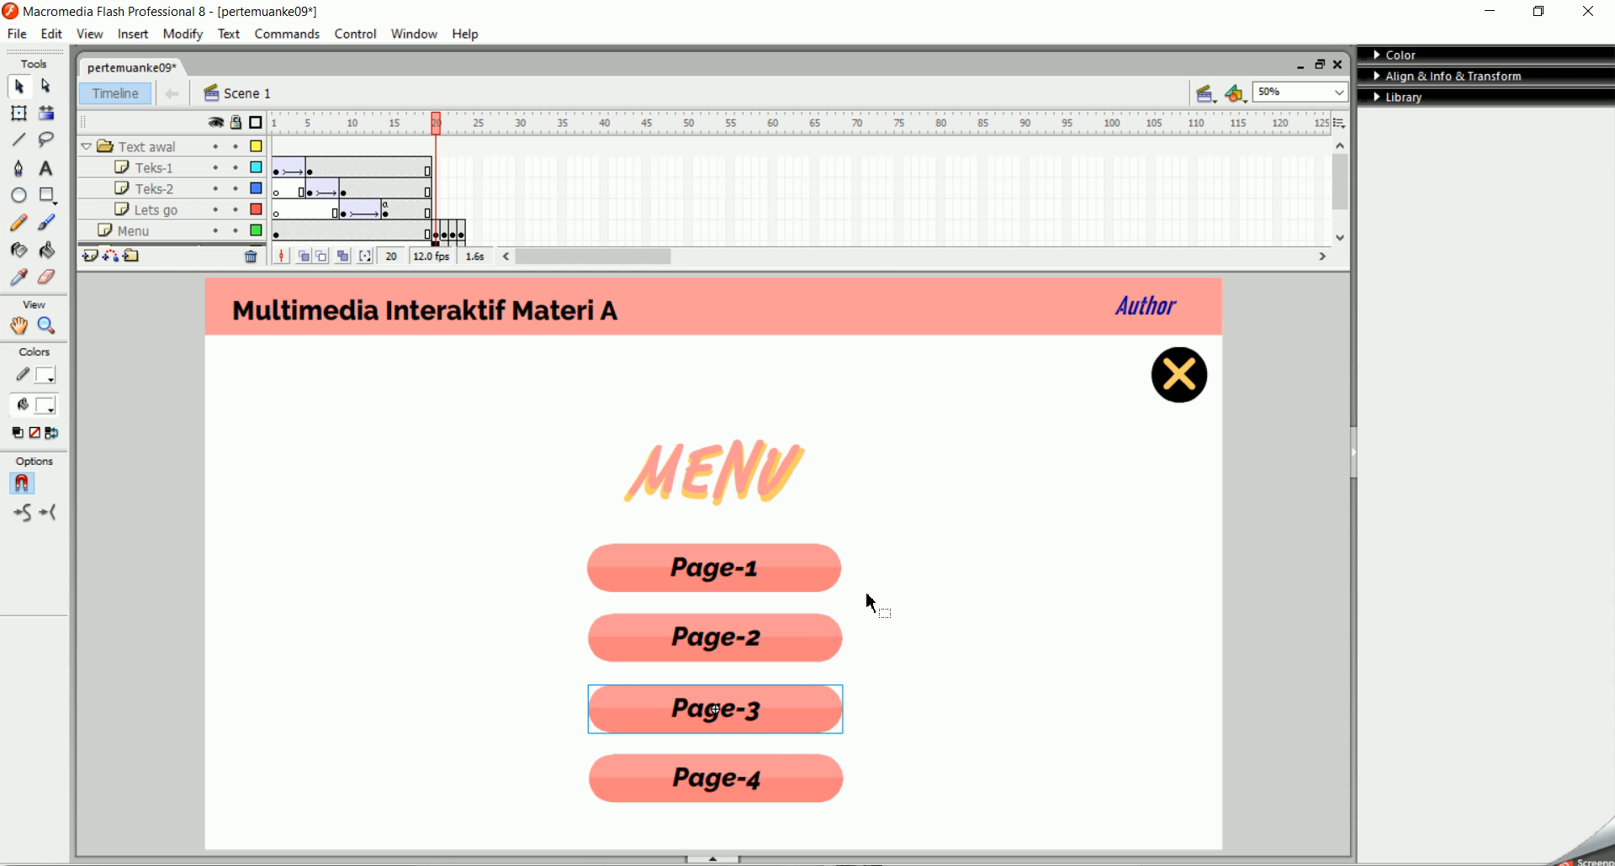
pyautogui.rightClick(755, 713)
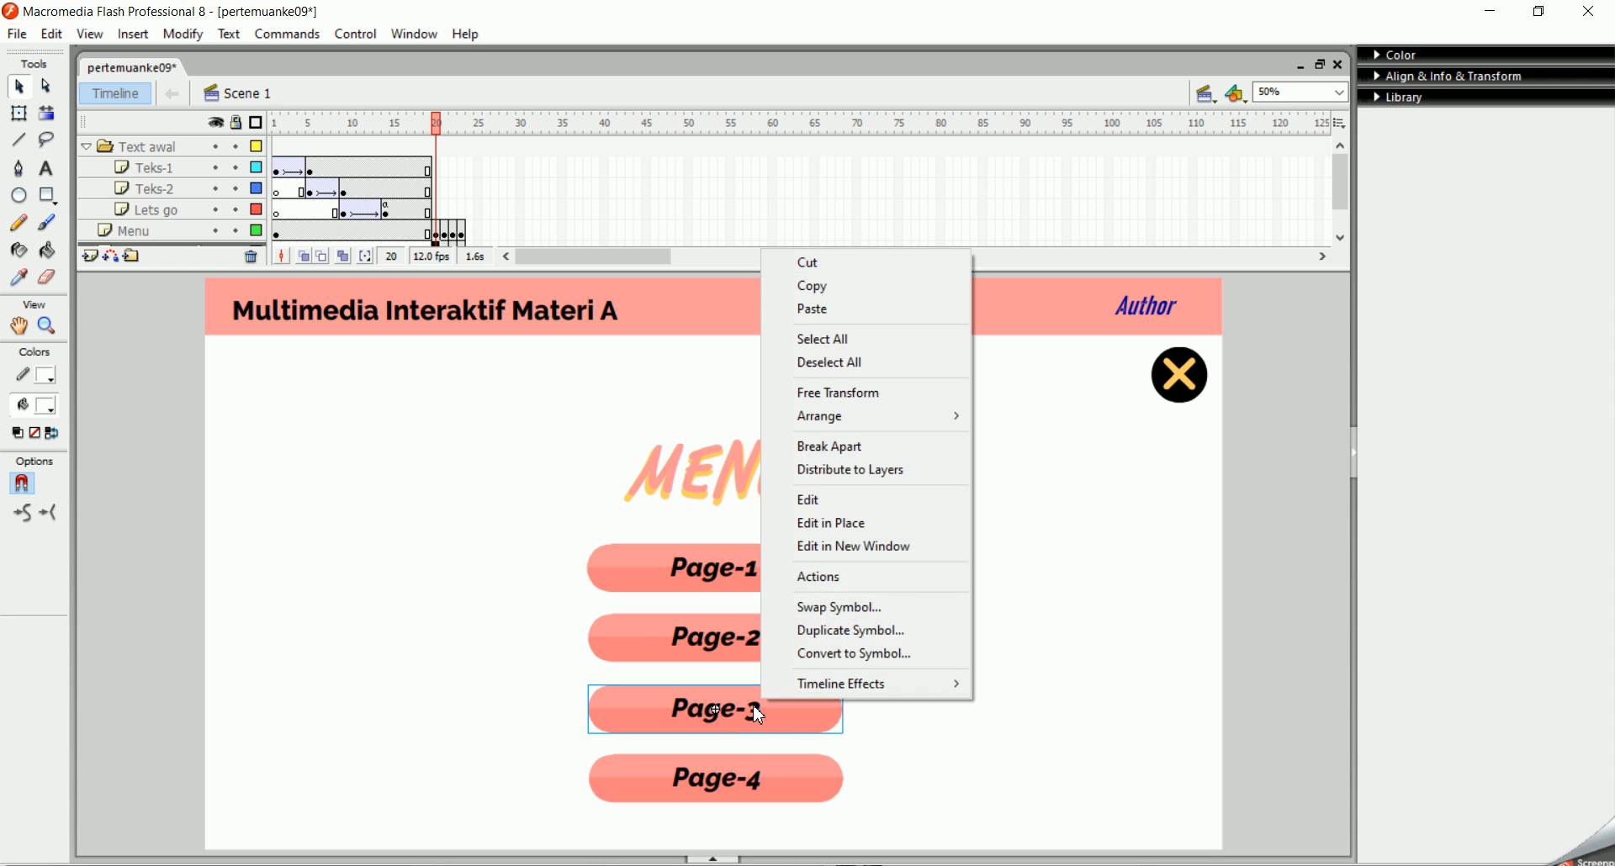
pyautogui.click(861, 579)
pyautogui.click(460, 570)
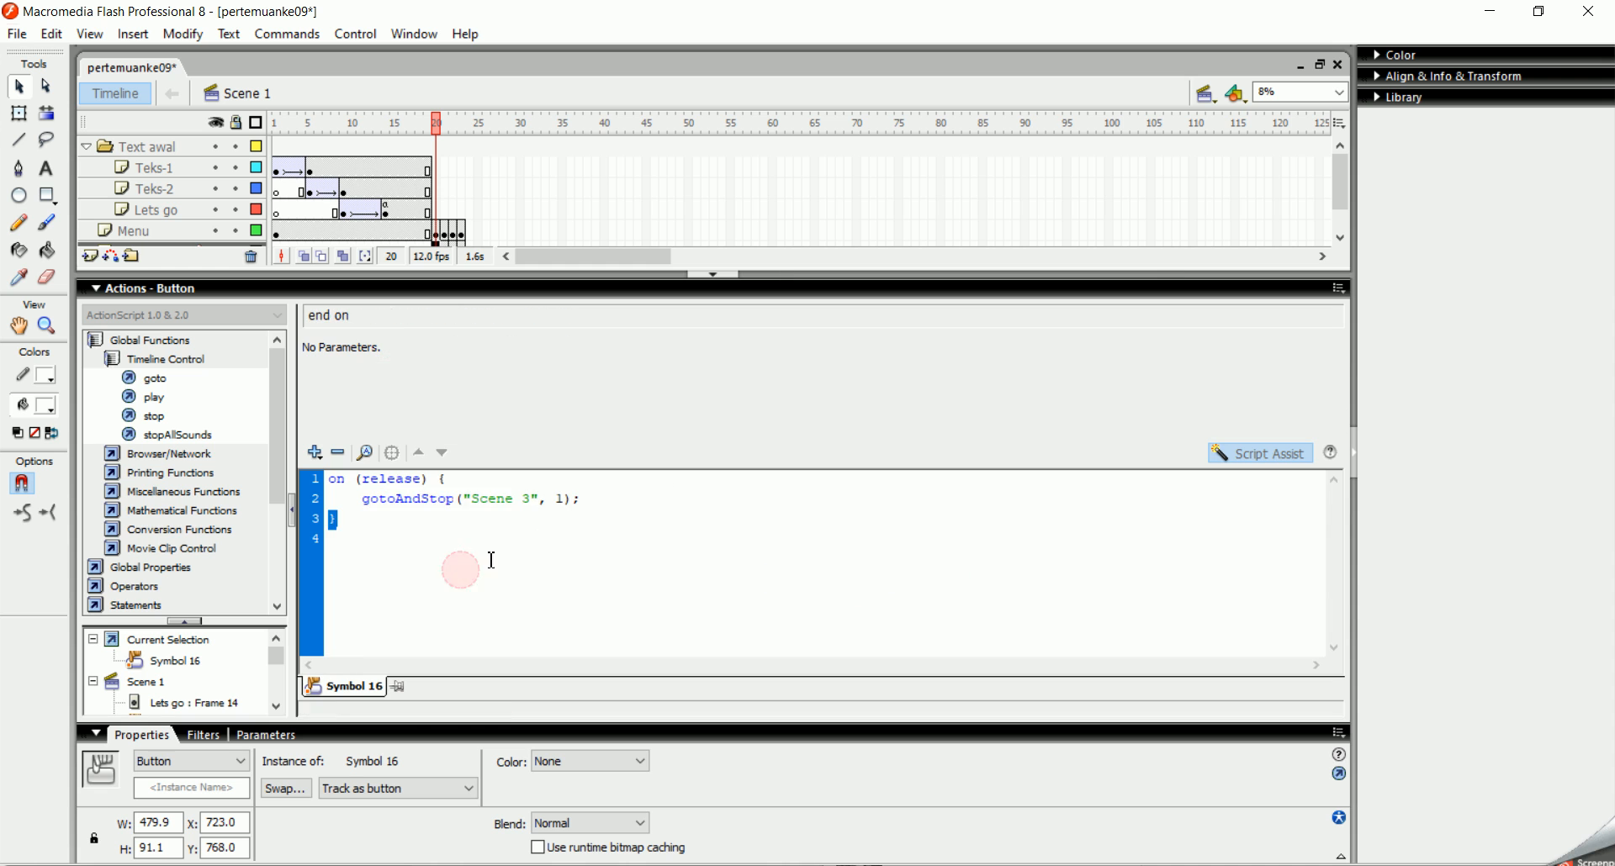
pyautogui.moveTo(397, 552); pyautogui.dragTo(330, 477)
pyautogui.press('Delete')
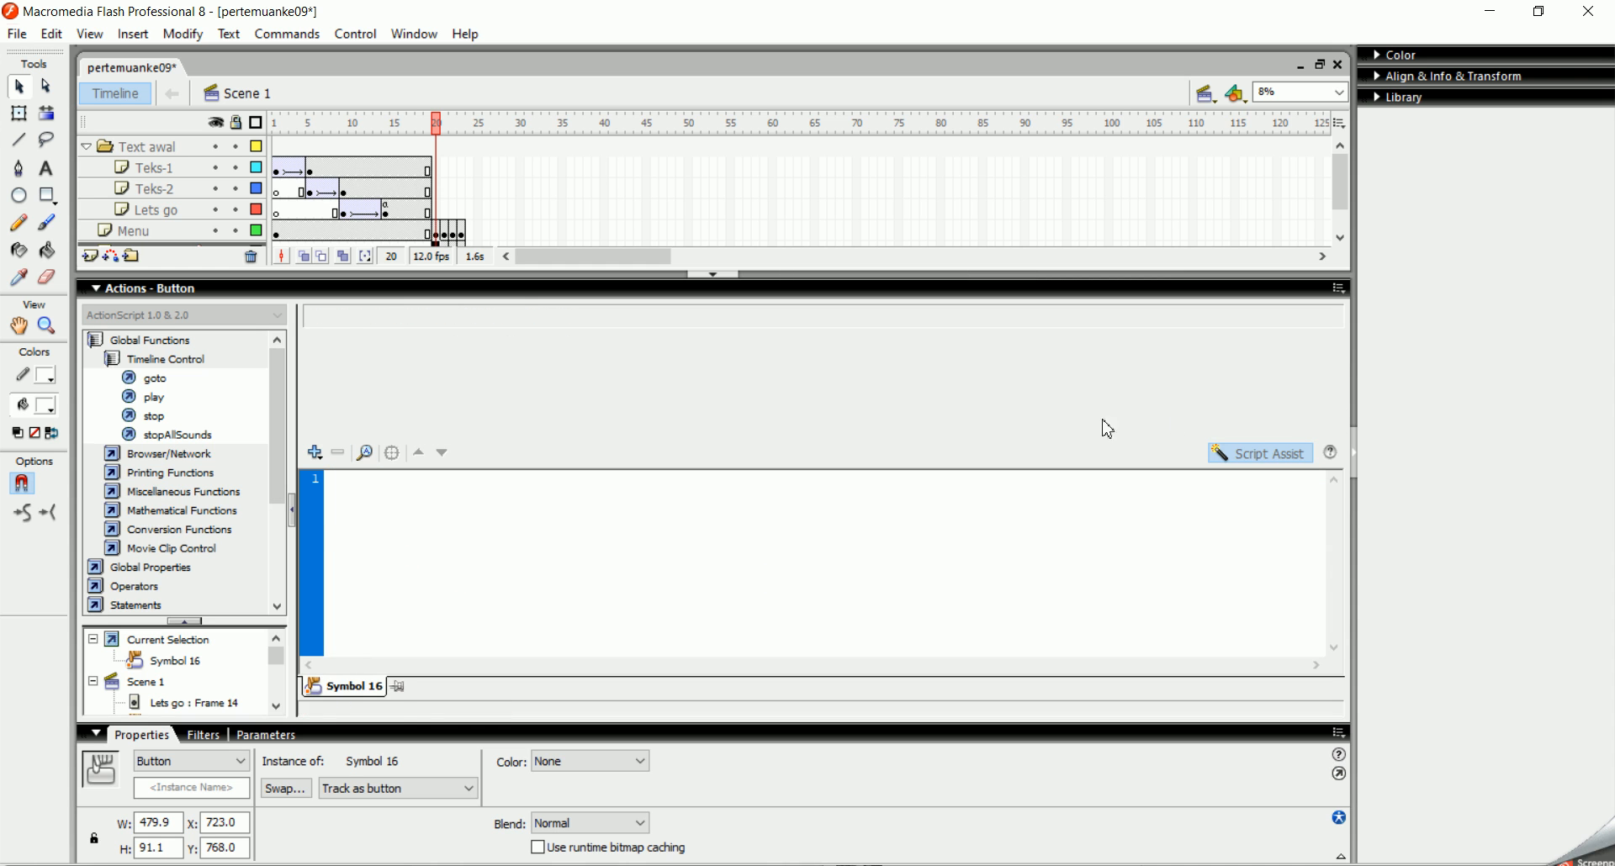
# Step: Add a go to and stop action on release to the Page-3 button for Scene 3, frame 1, and close the script editor
pyautogui.doubleClick(209, 379)
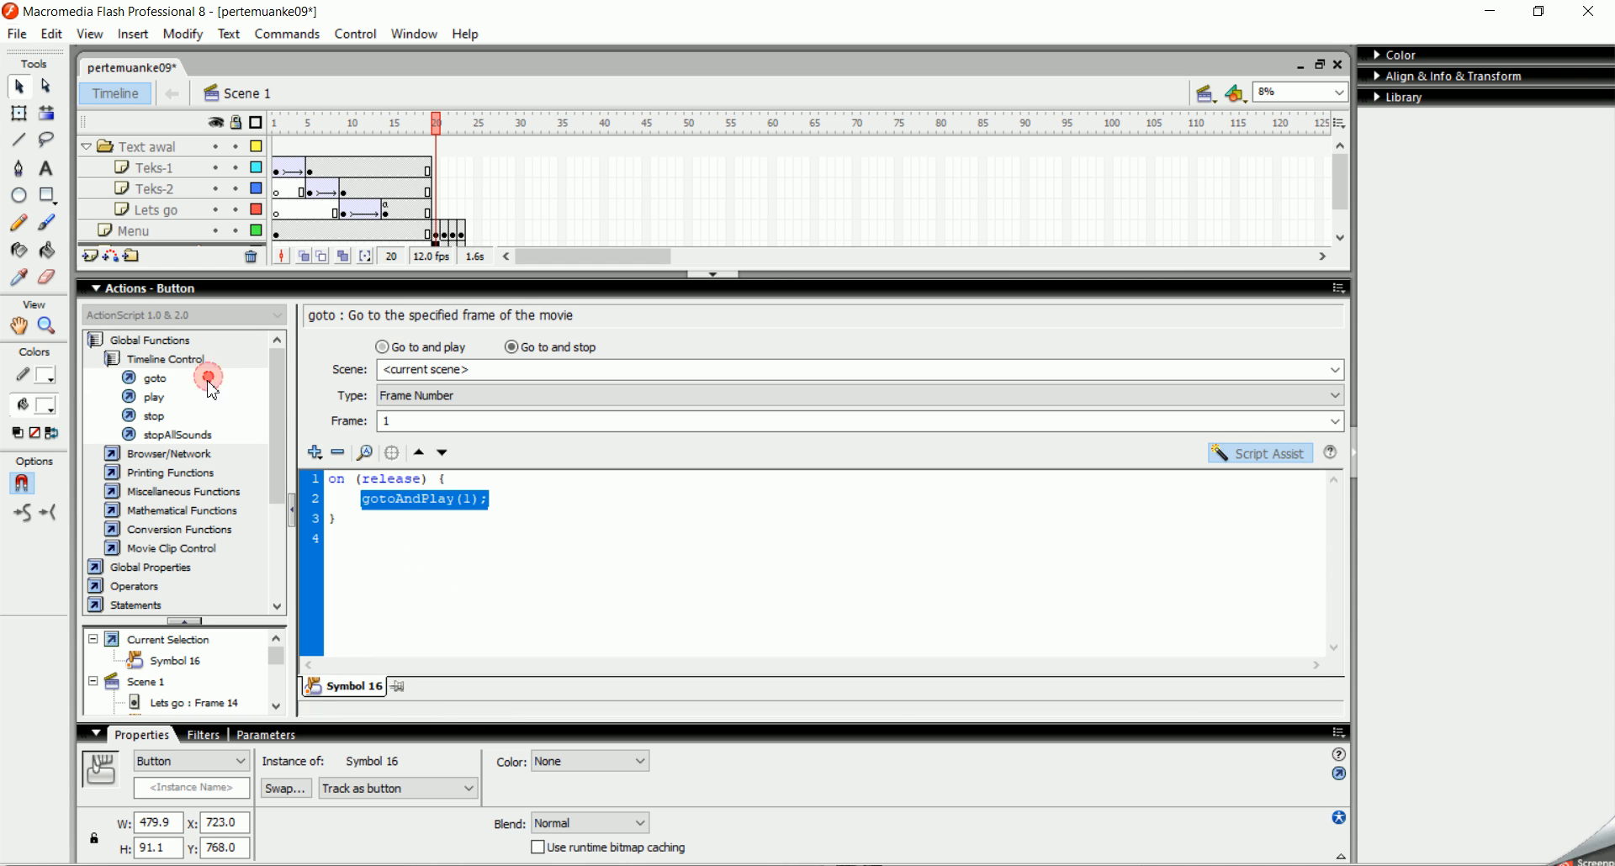
pyautogui.click(553, 352)
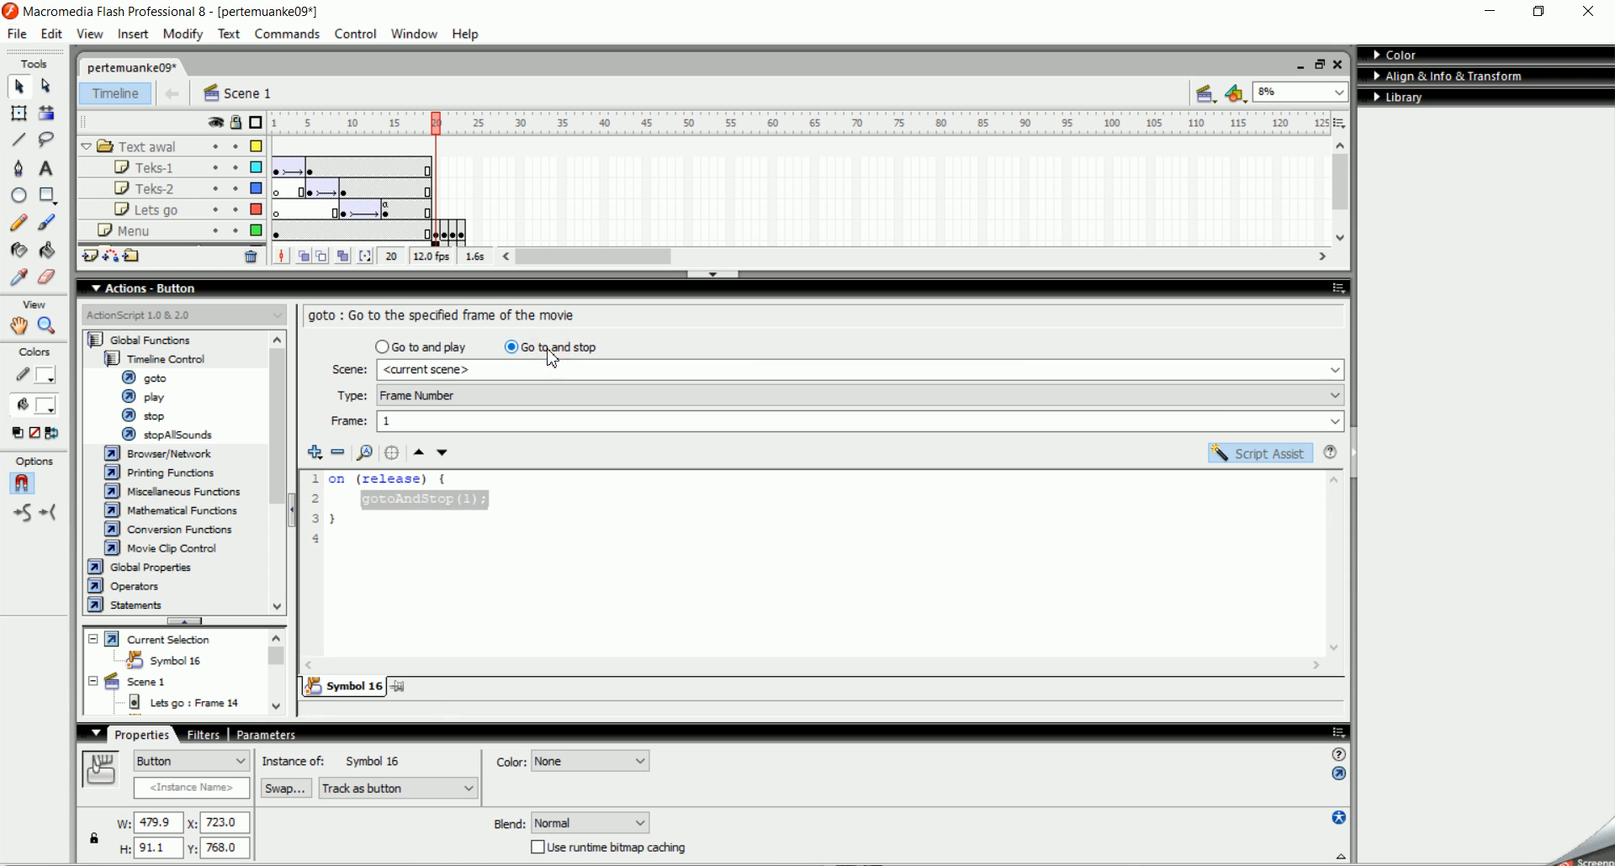
pyautogui.click(1337, 371)
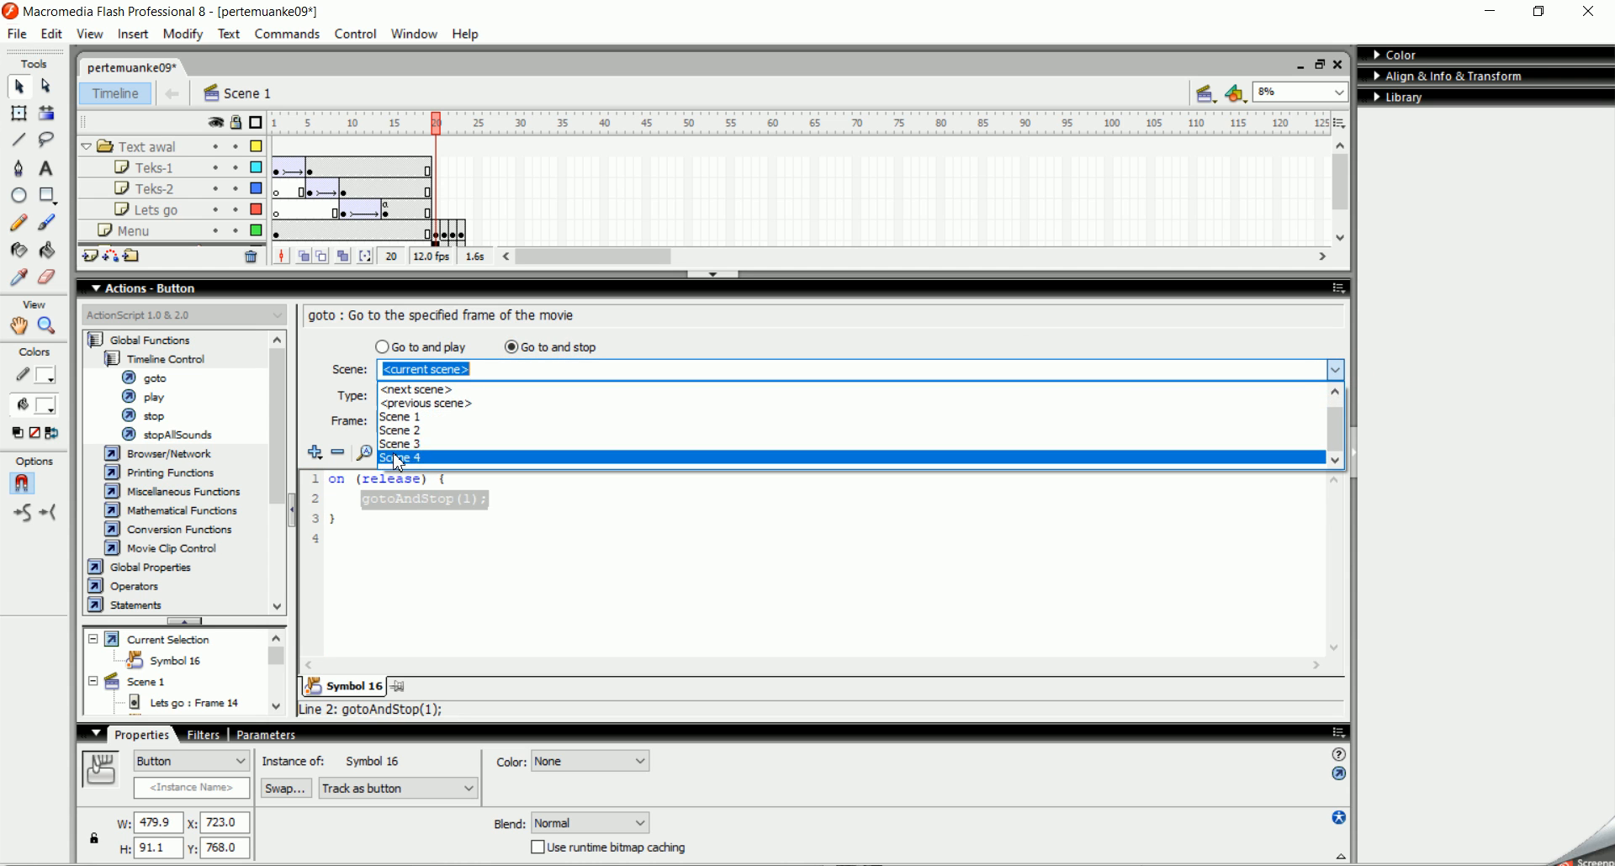
pyautogui.scroll(-1, 406, 451)
pyautogui.click(406, 451)
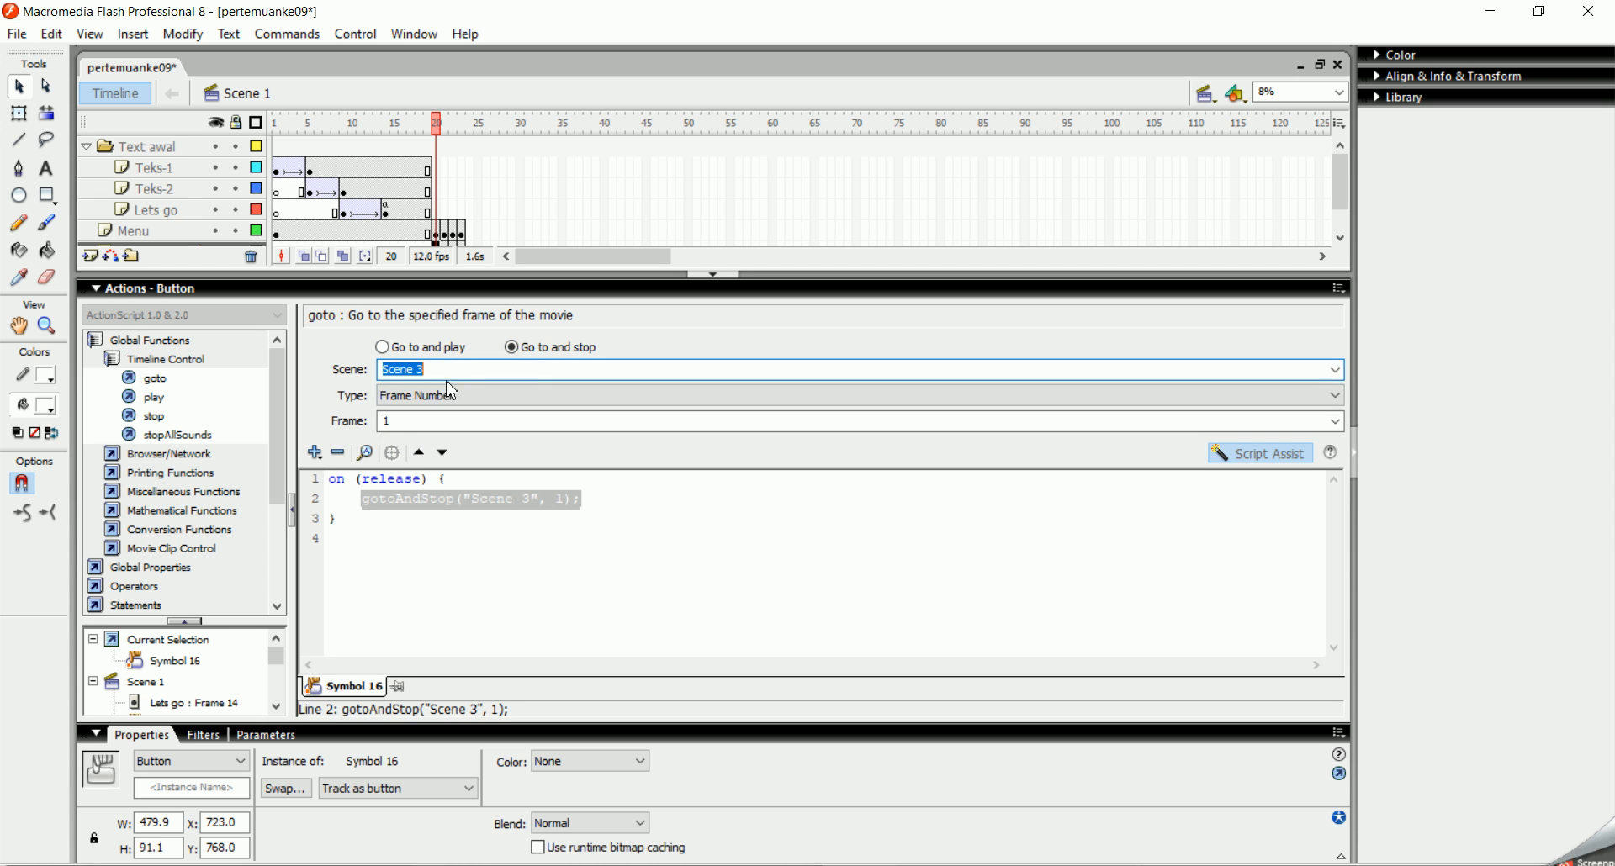
pyautogui.doubleClick(407, 422)
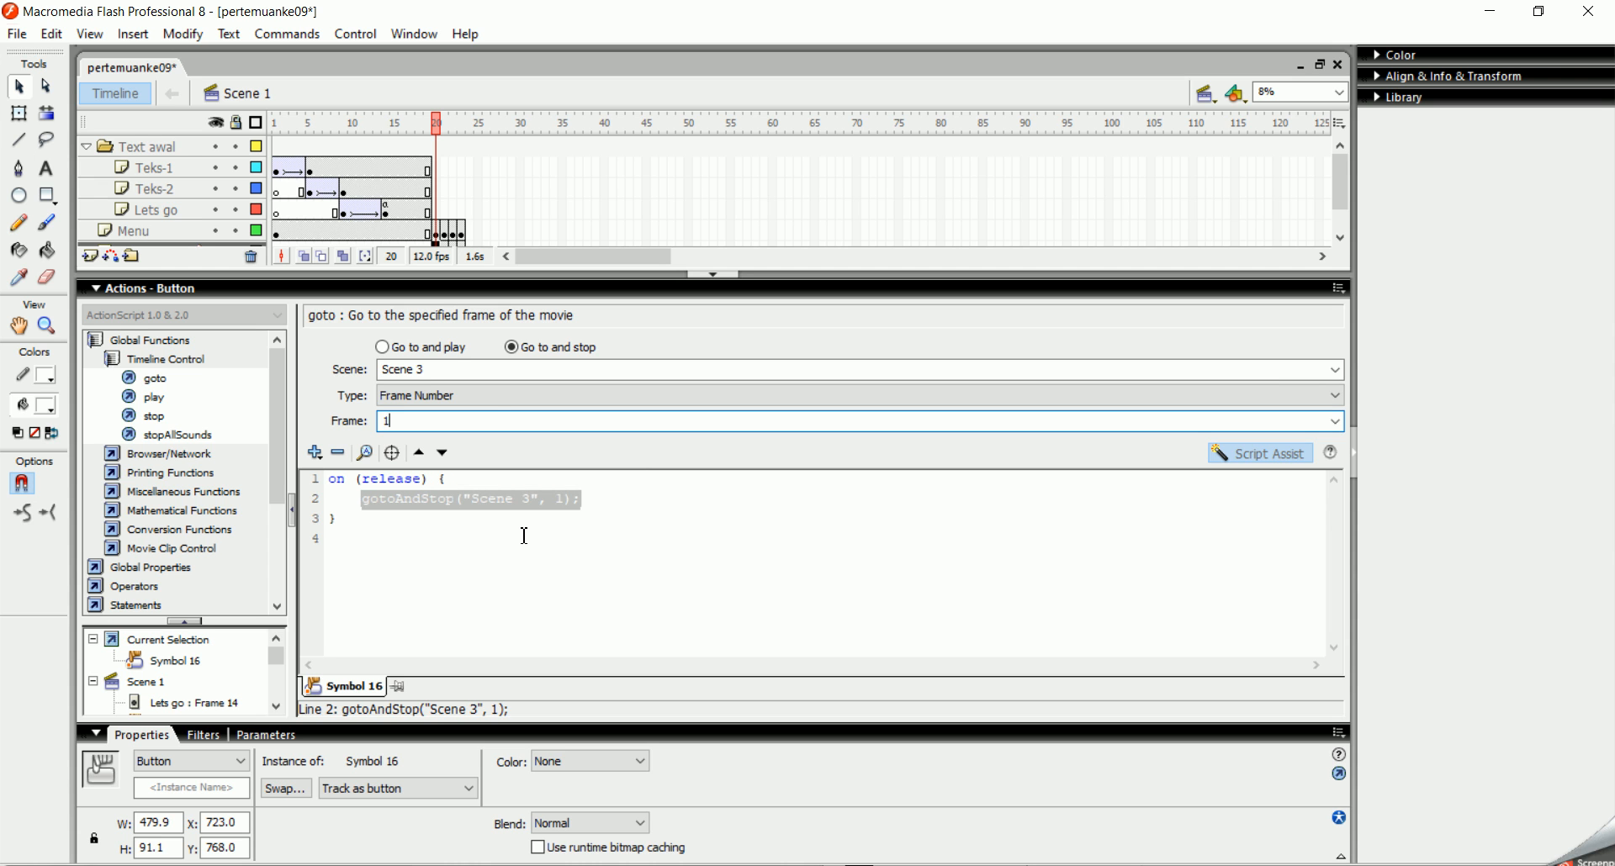
pyautogui.click(704, 276)
pyautogui.click(1034, 551)
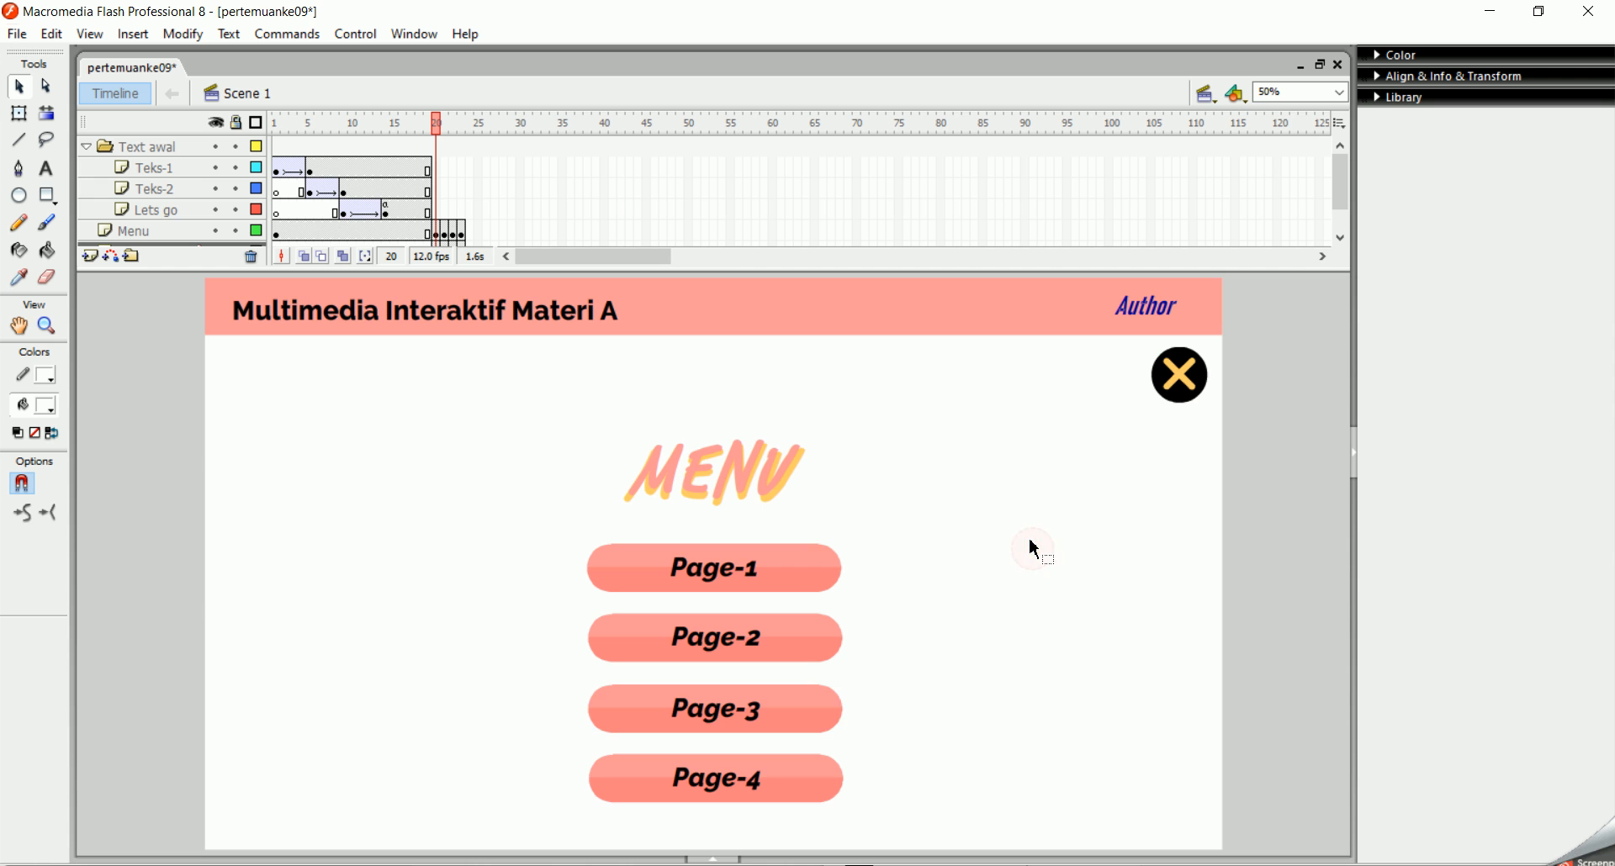
# Step: Test the movie by going through Let's Go, Page-1 and Page-2, using the home button after each page, and close the preview
pyautogui.hotkey('ctrl', 'Return')
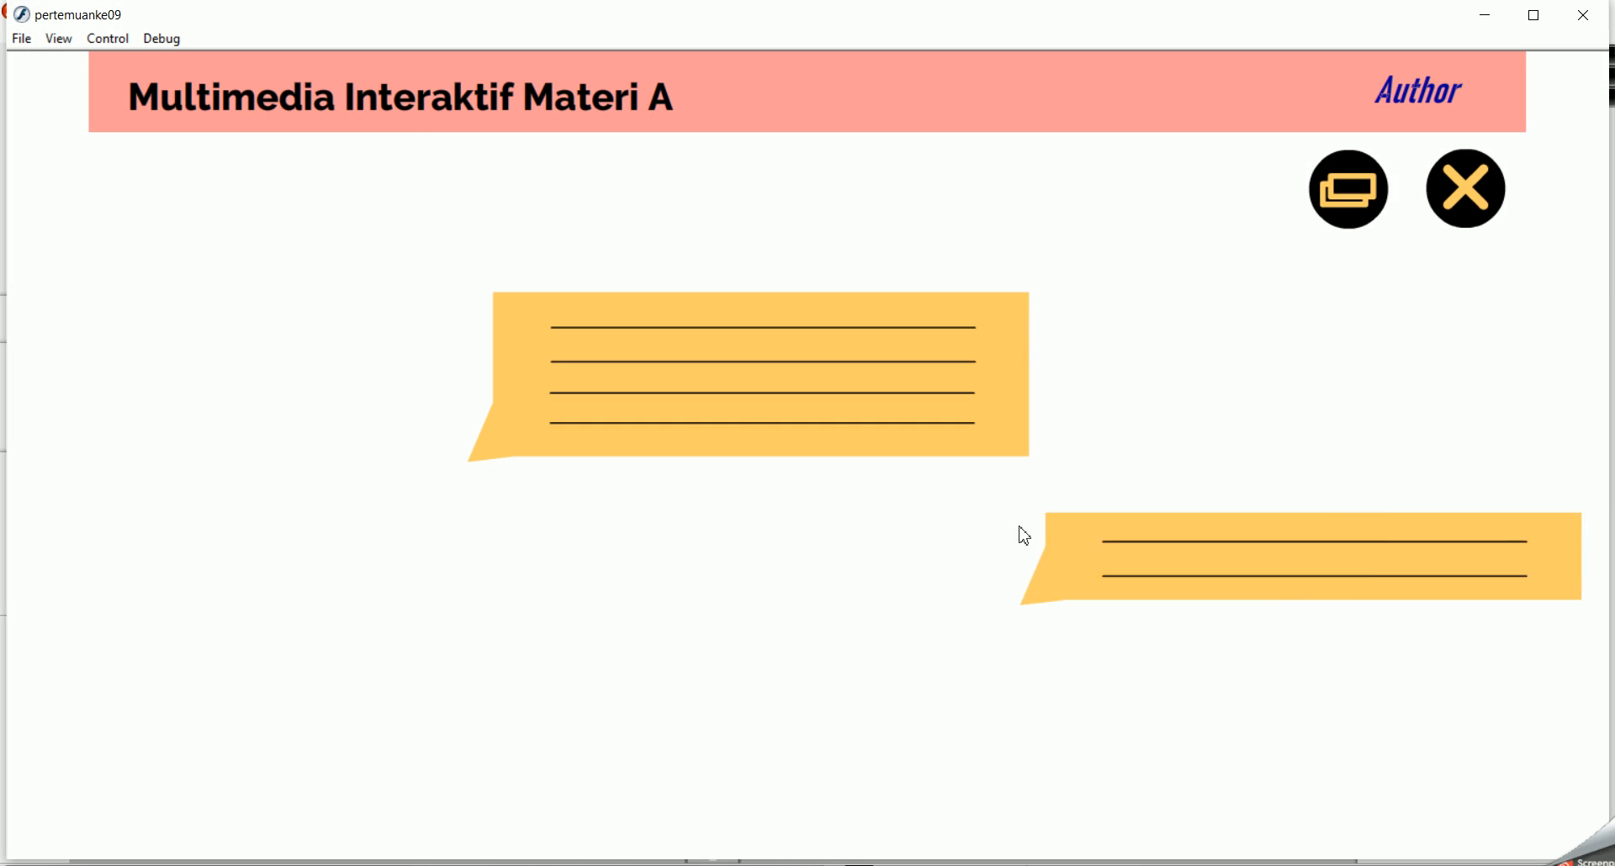
pyautogui.click(629, 724)
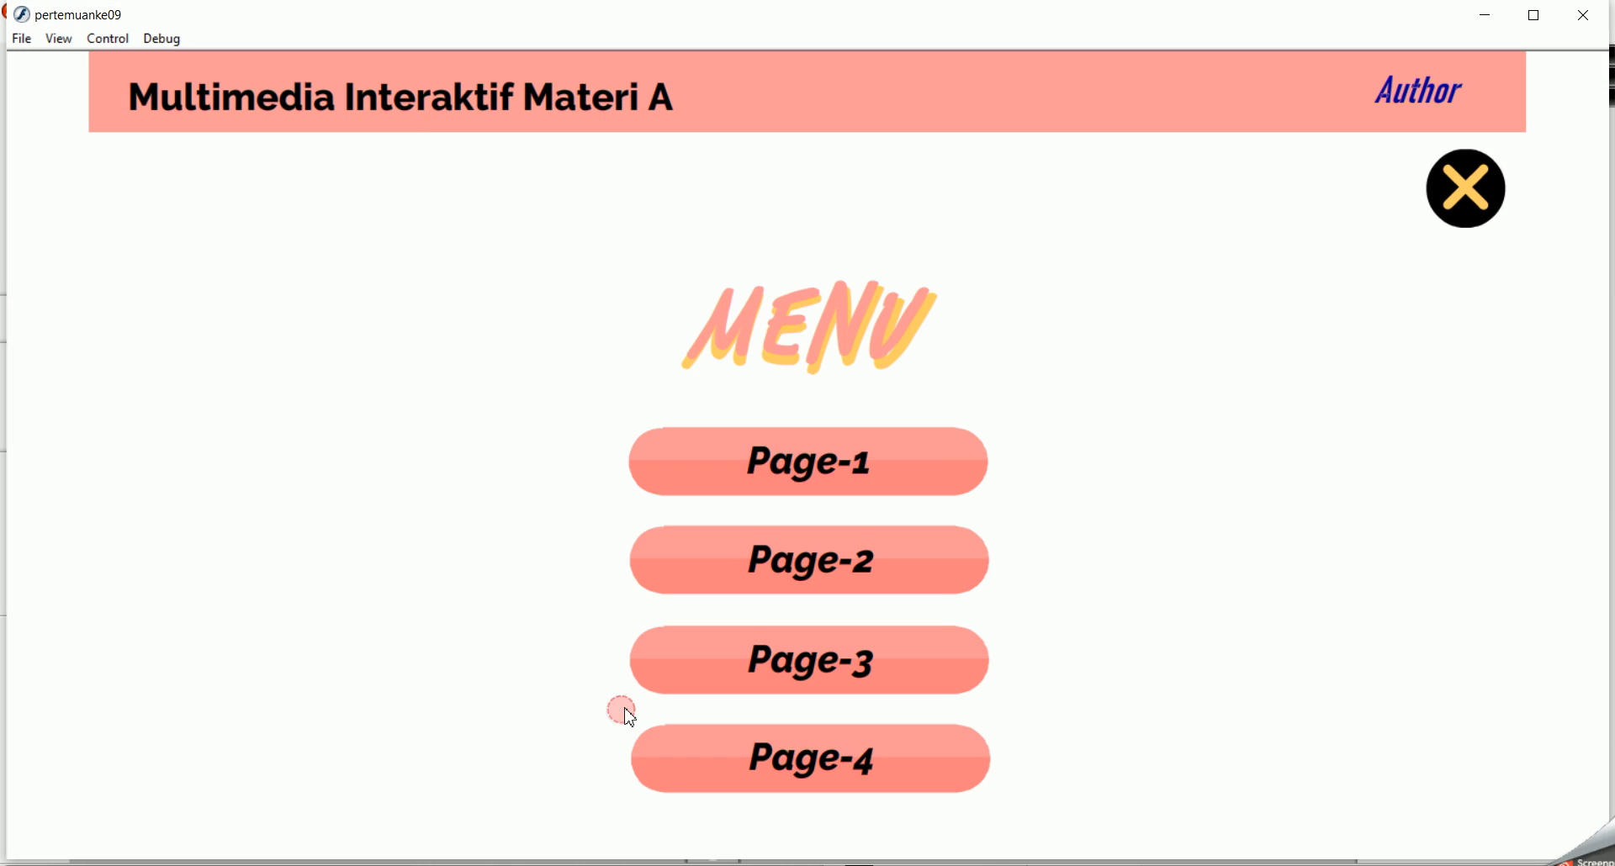
pyautogui.click(845, 475)
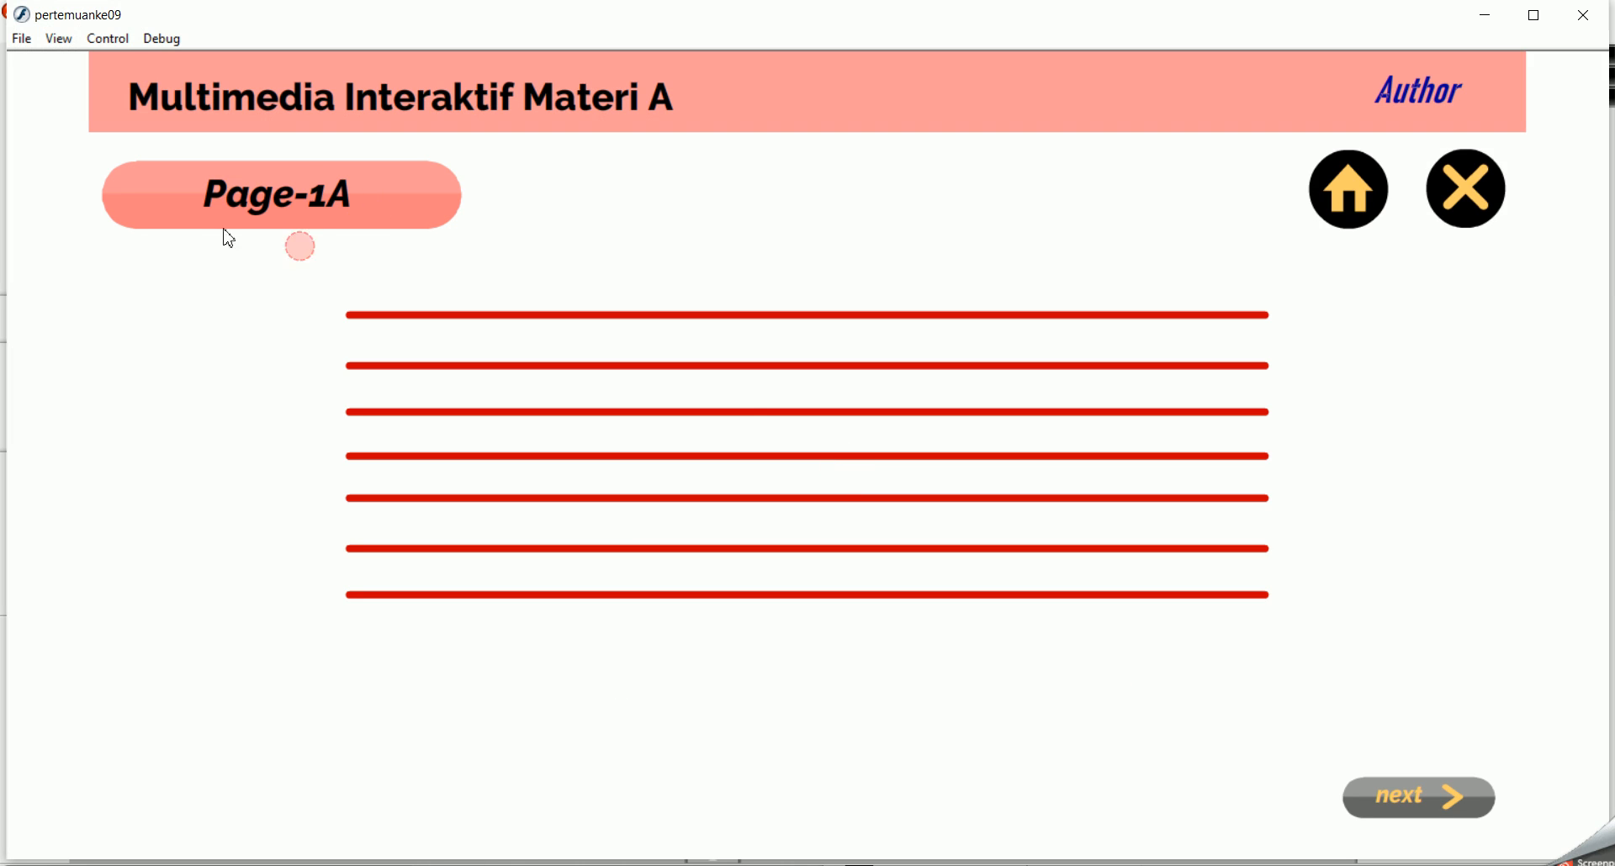
pyautogui.click(1351, 185)
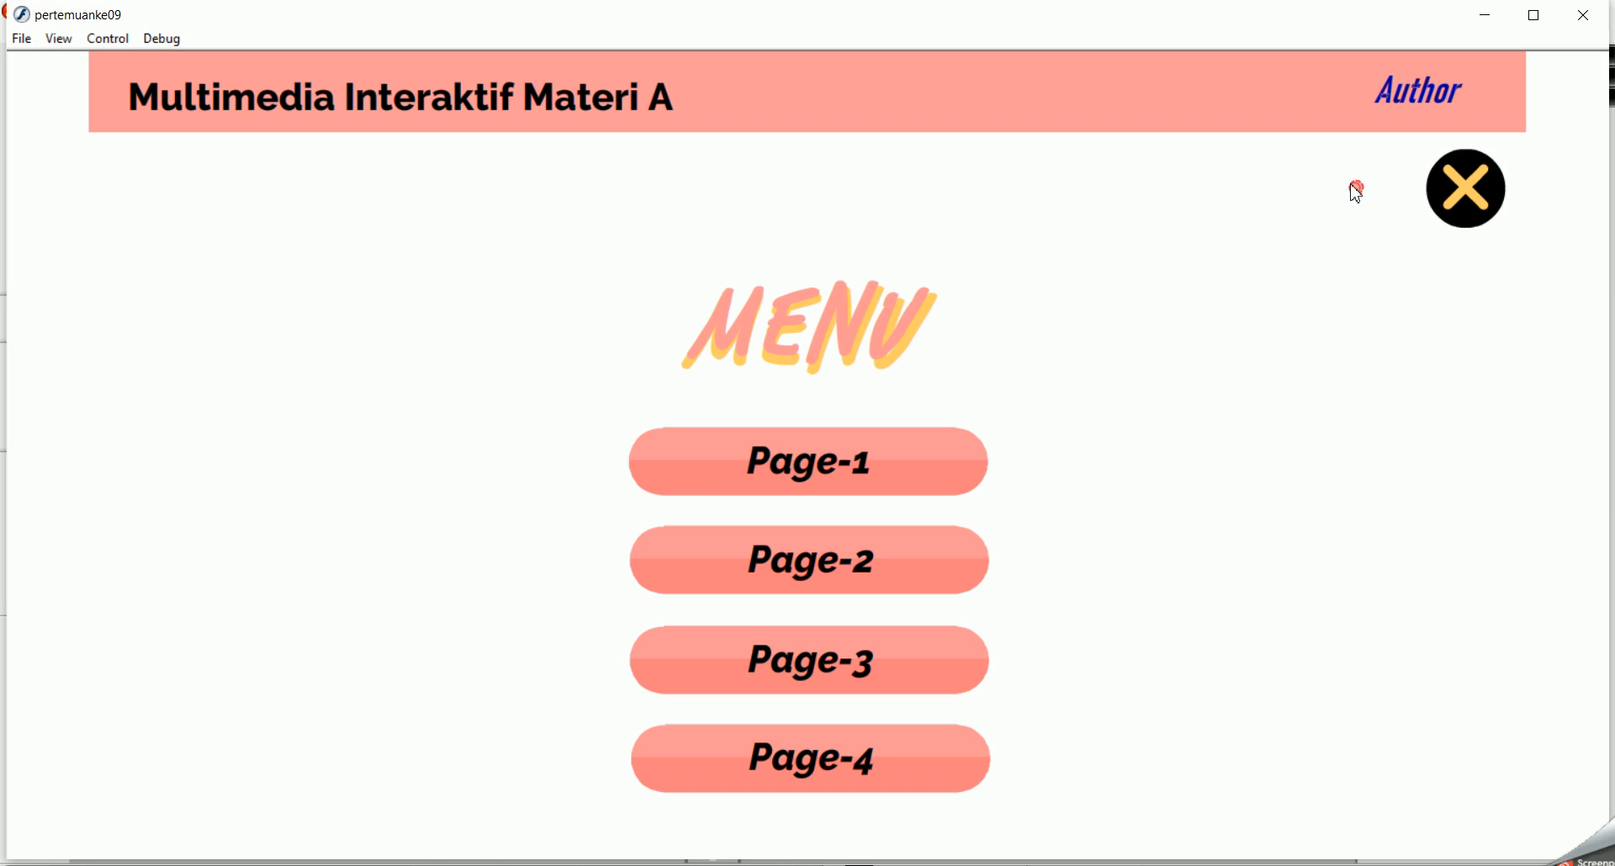
pyautogui.click(809, 578)
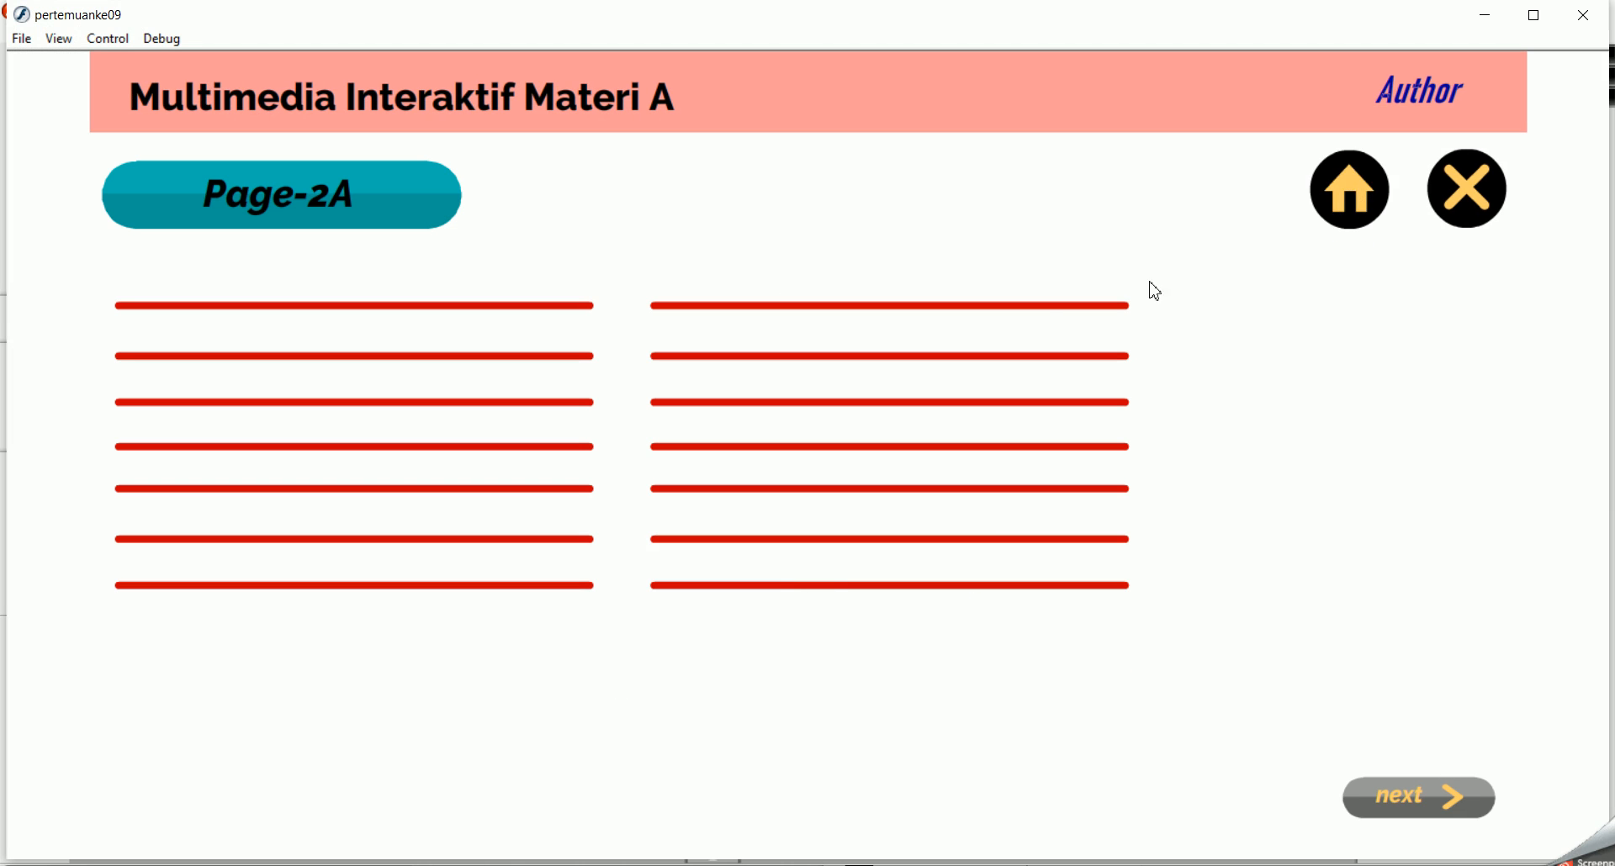
pyautogui.click(1358, 198)
pyautogui.click(1584, 15)
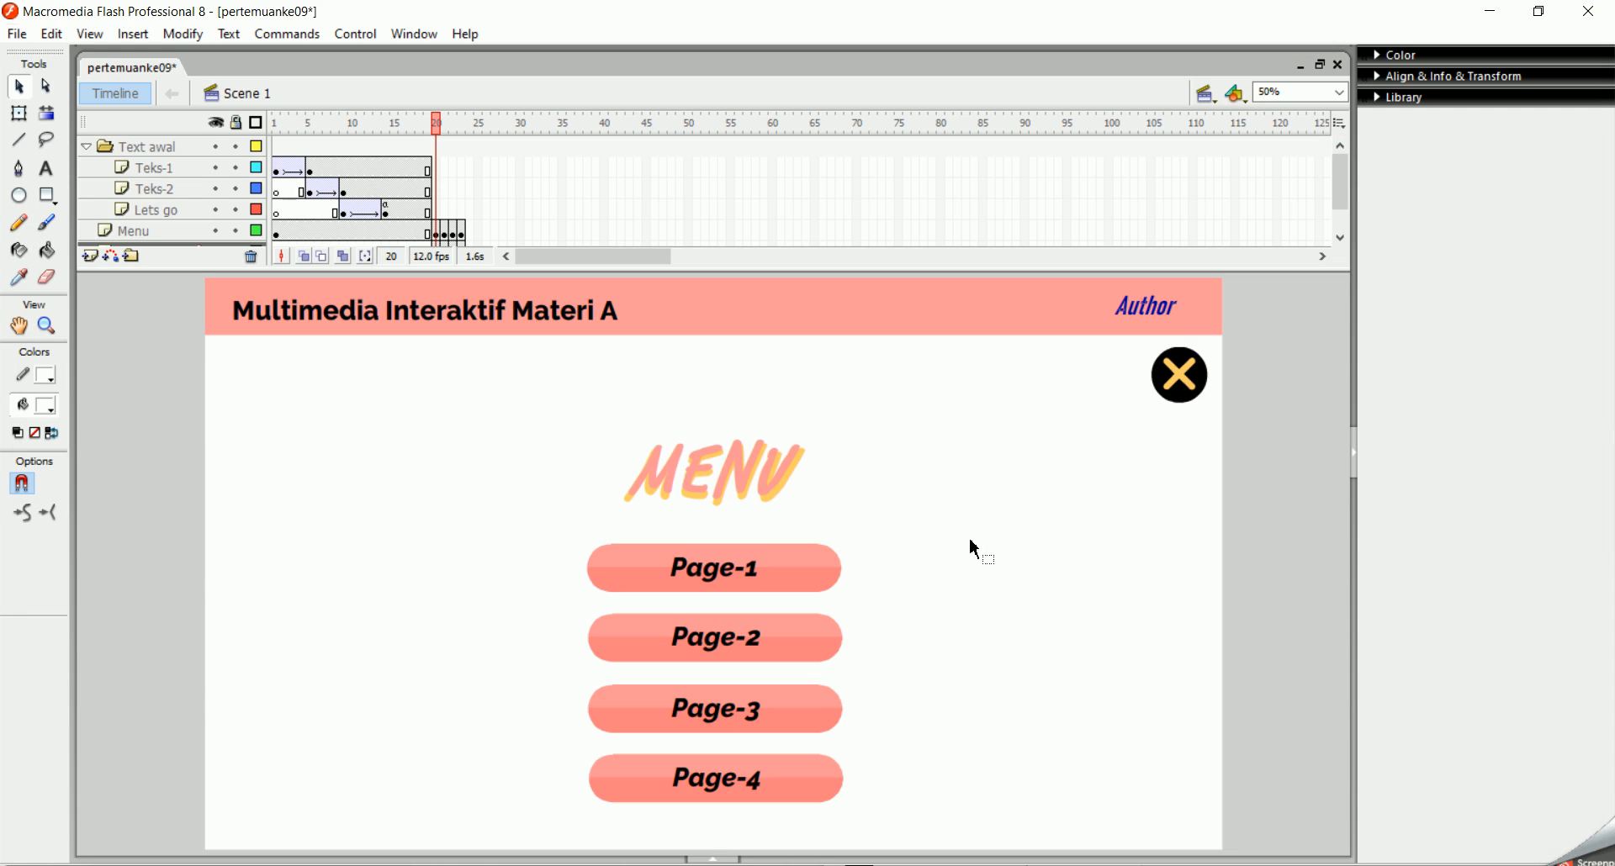
# Step: Test the Page-3 menu button in a new movie preview entered through Let's Go, and close the preview
pyautogui.hotkey('ctrl', 'Return')
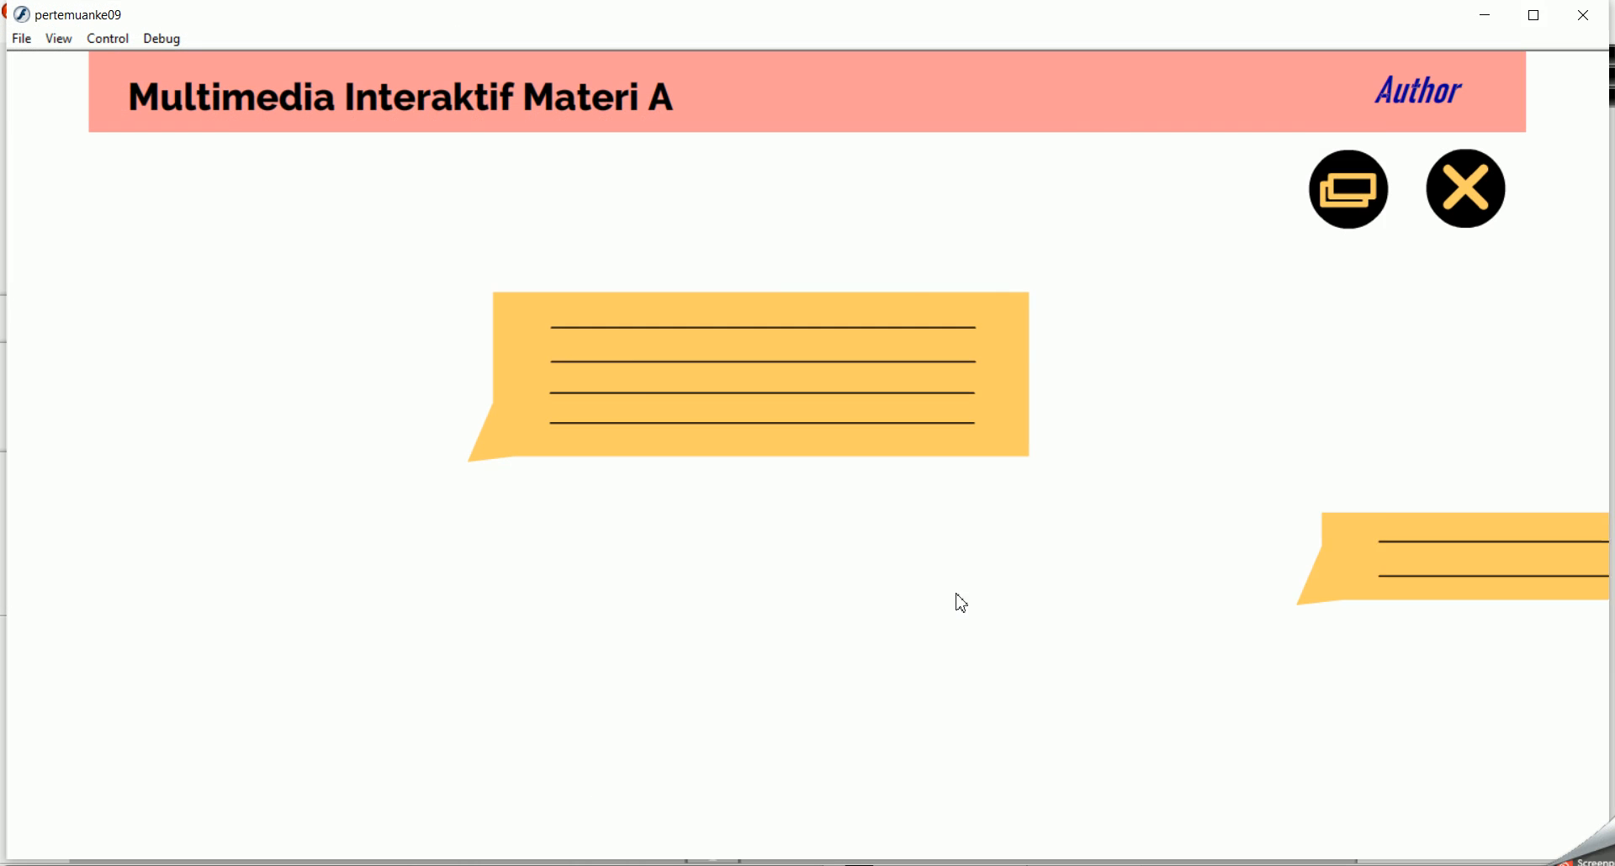
pyautogui.click(605, 704)
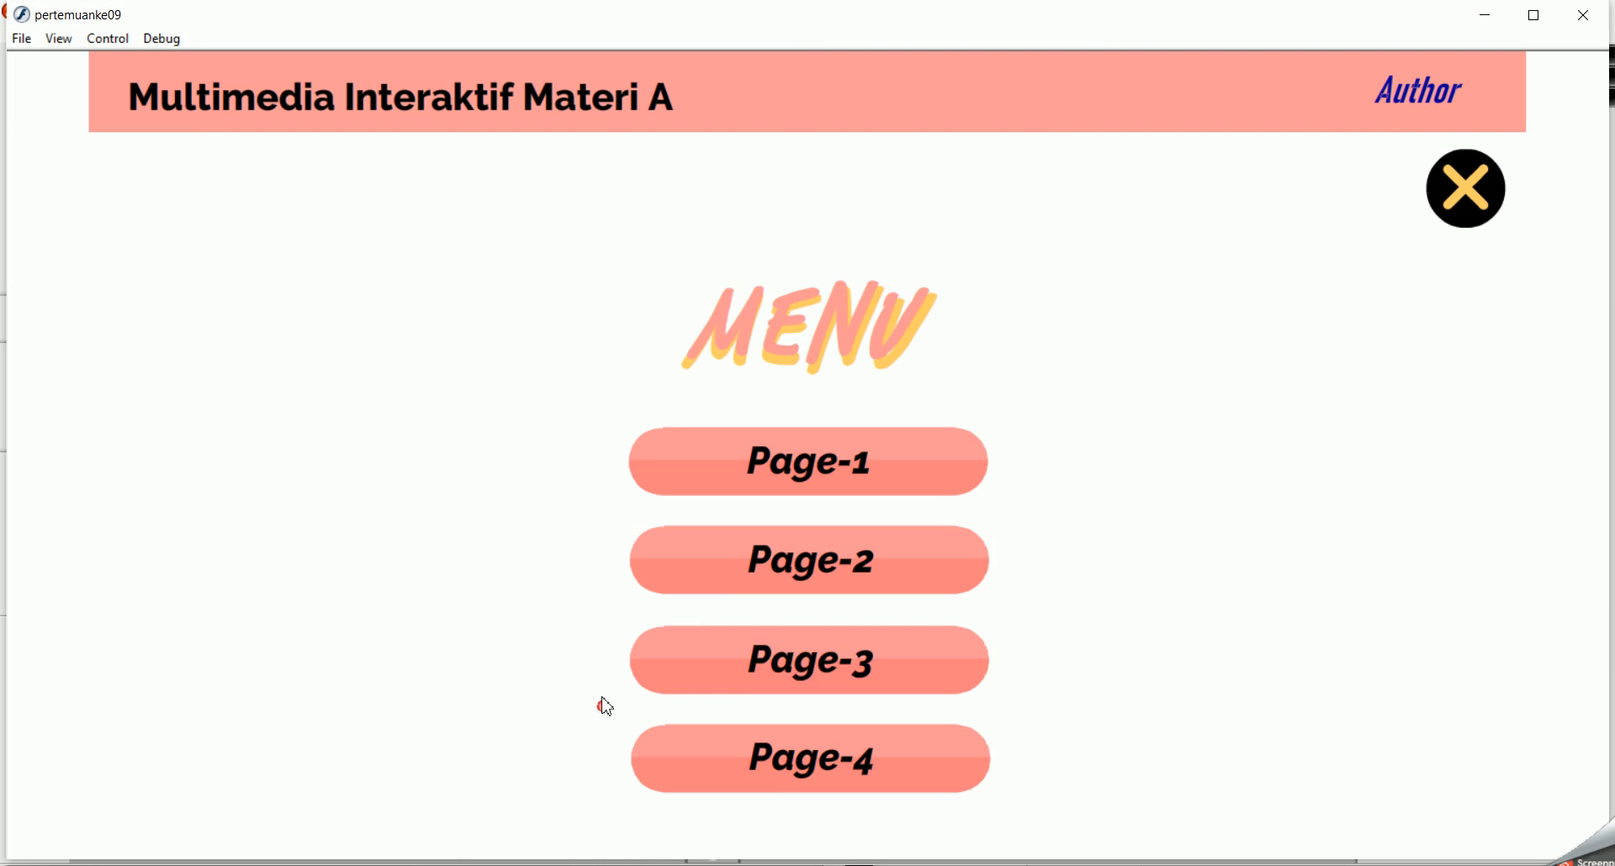
pyautogui.click(780, 660)
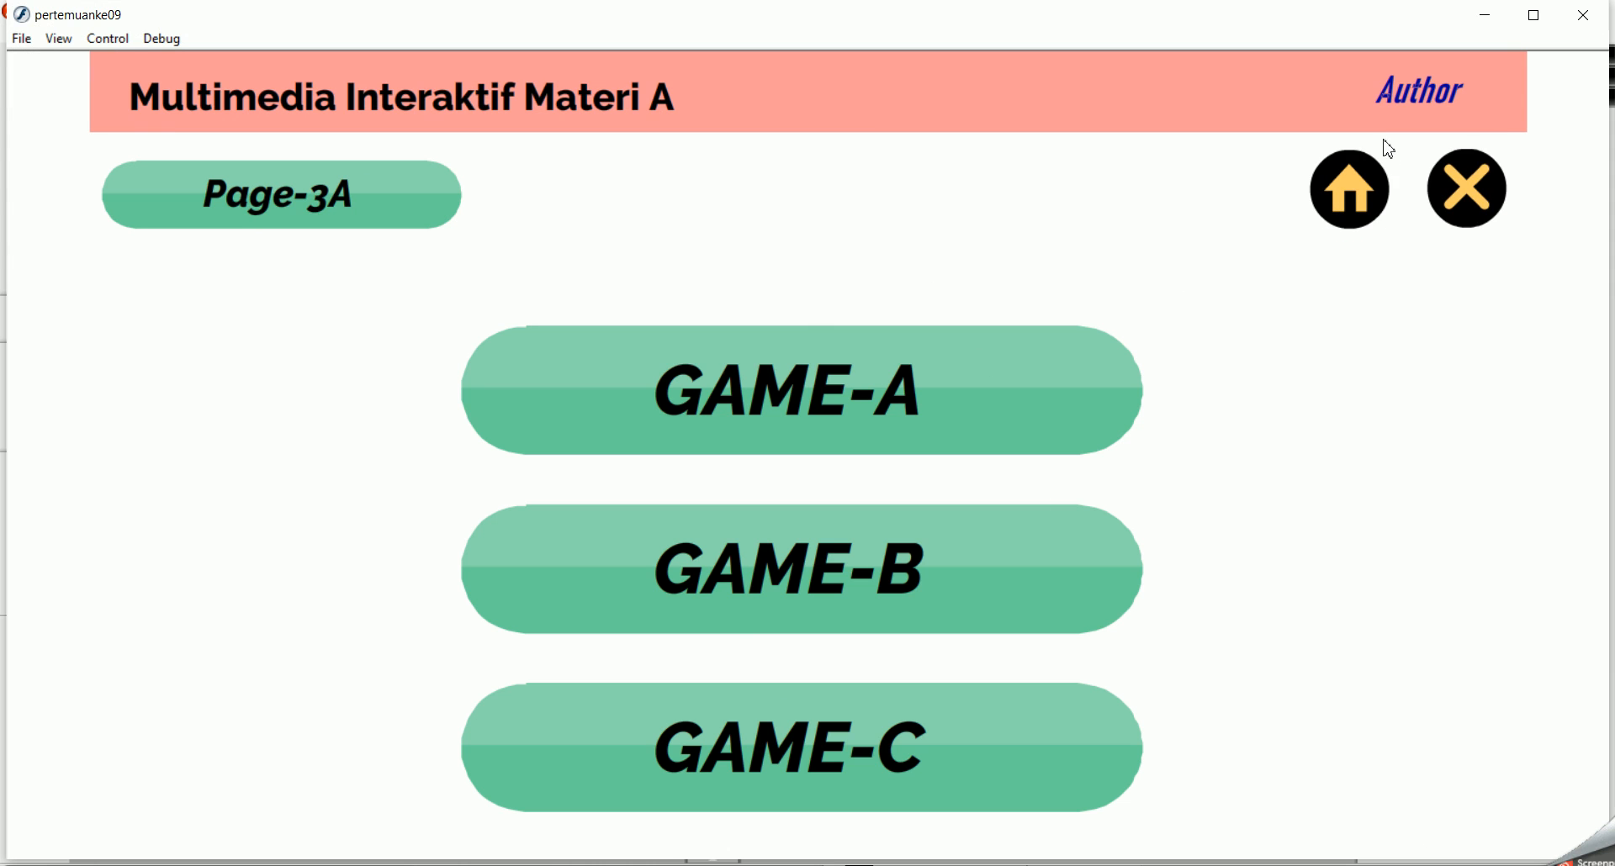
pyautogui.click(1582, 14)
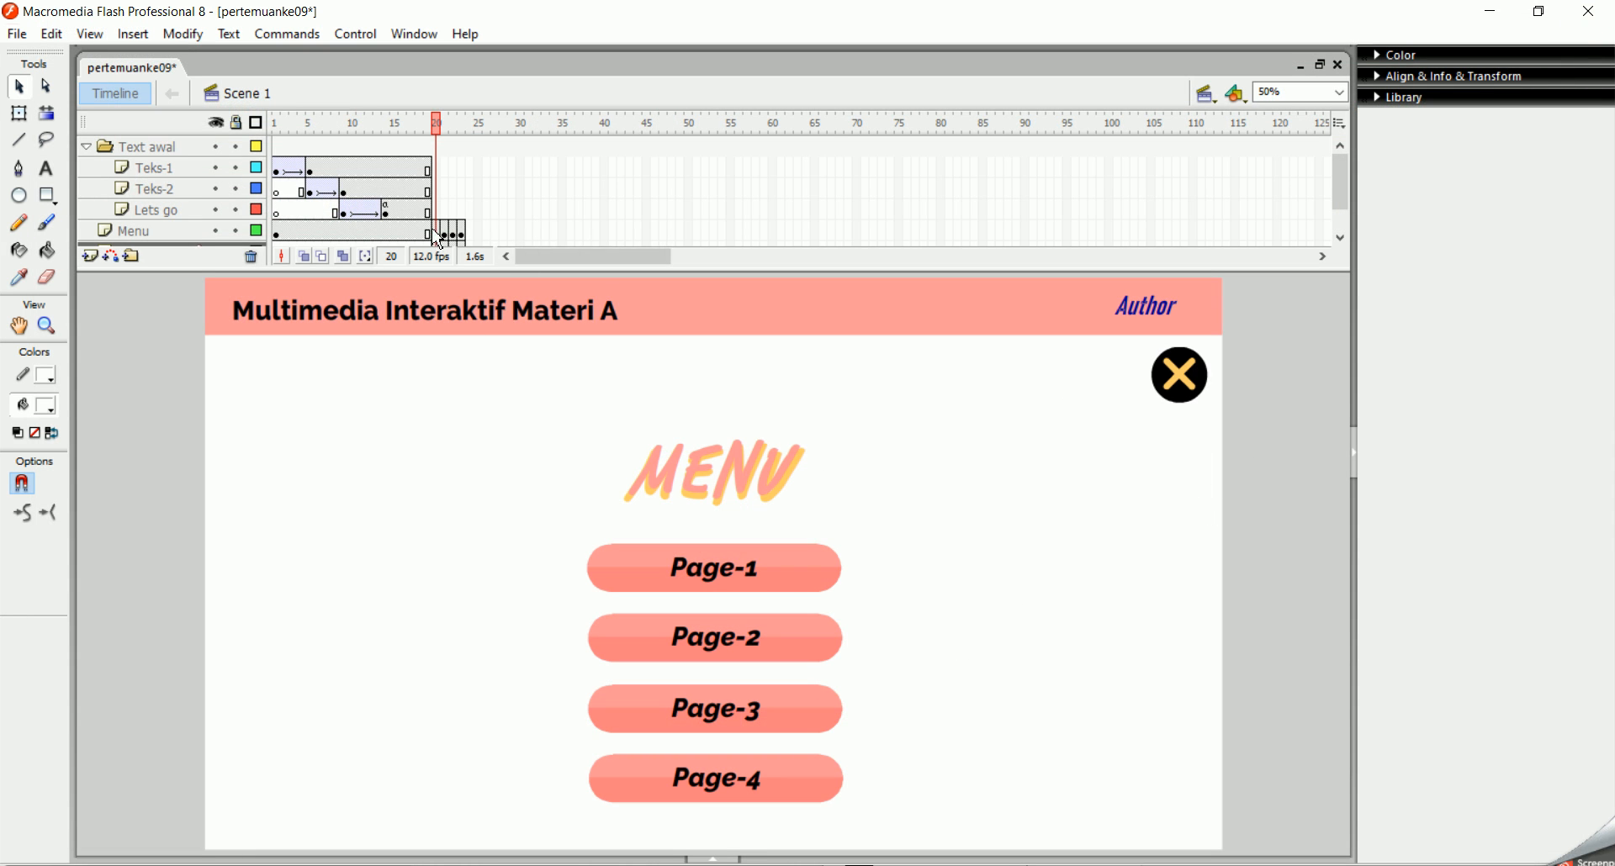
# Step: Look at Scene 2 and the list of scenes, and return to Scene 1
pyautogui.click(1207, 94)
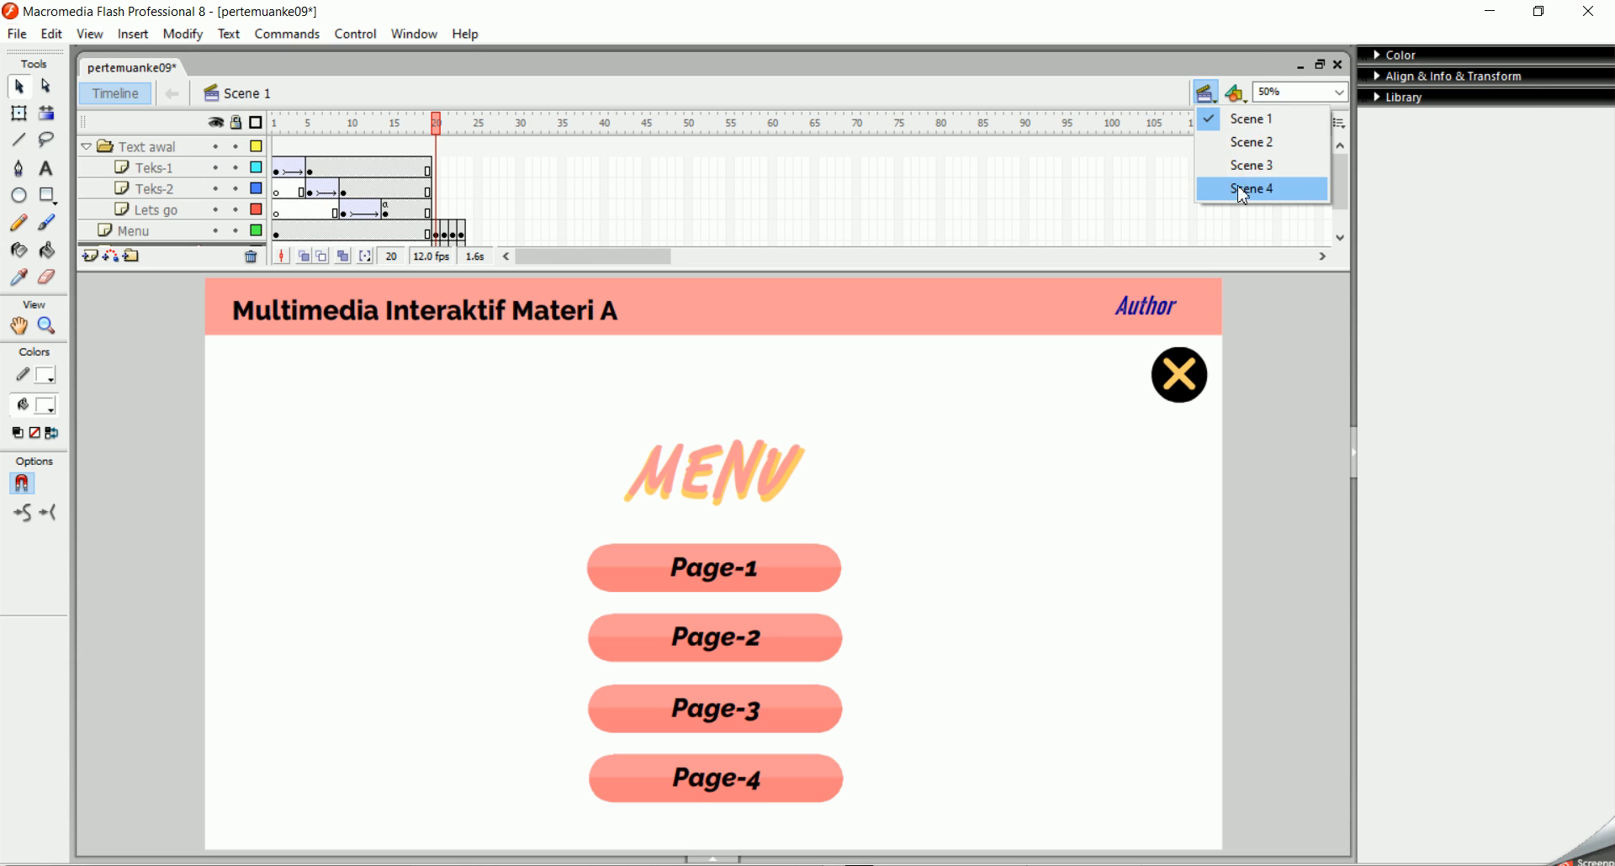
pyautogui.click(1255, 142)
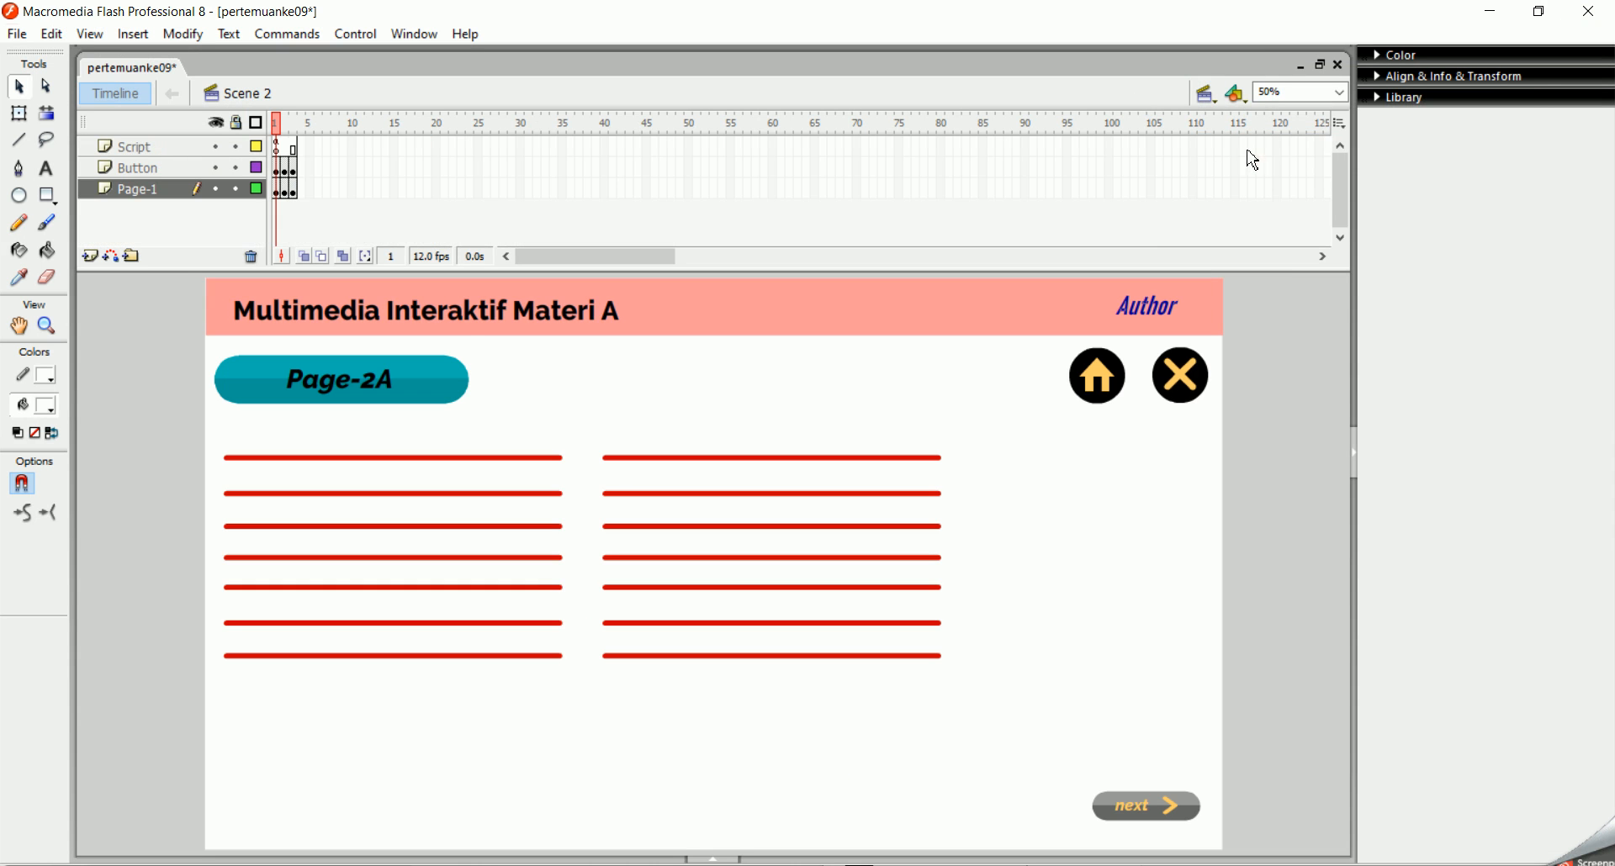
pyautogui.click(1208, 95)
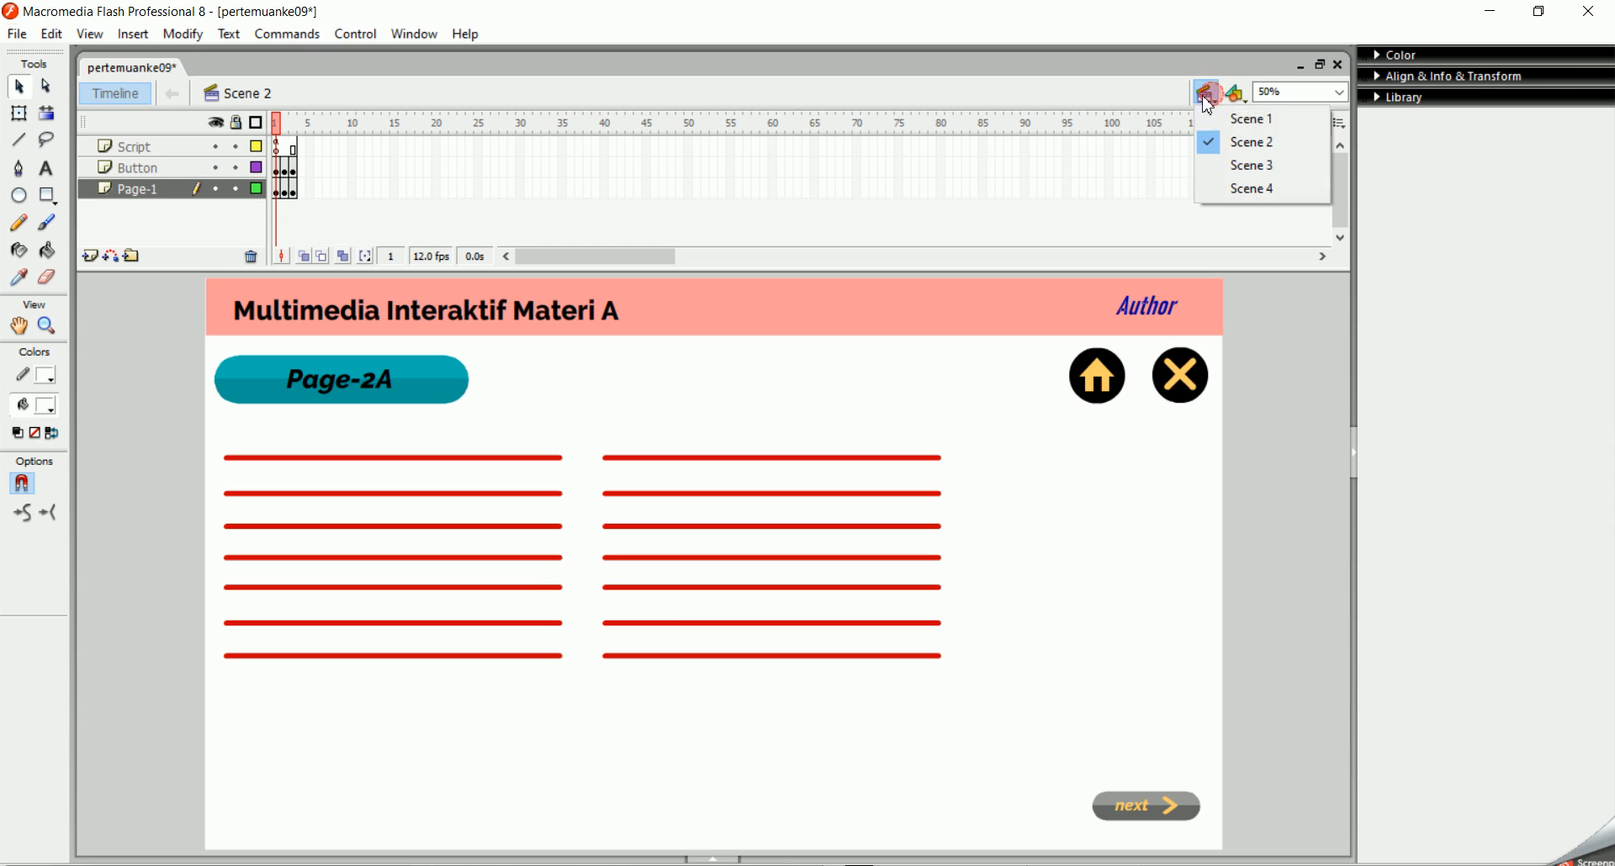
pyautogui.click(1245, 121)
pyautogui.click(1208, 95)
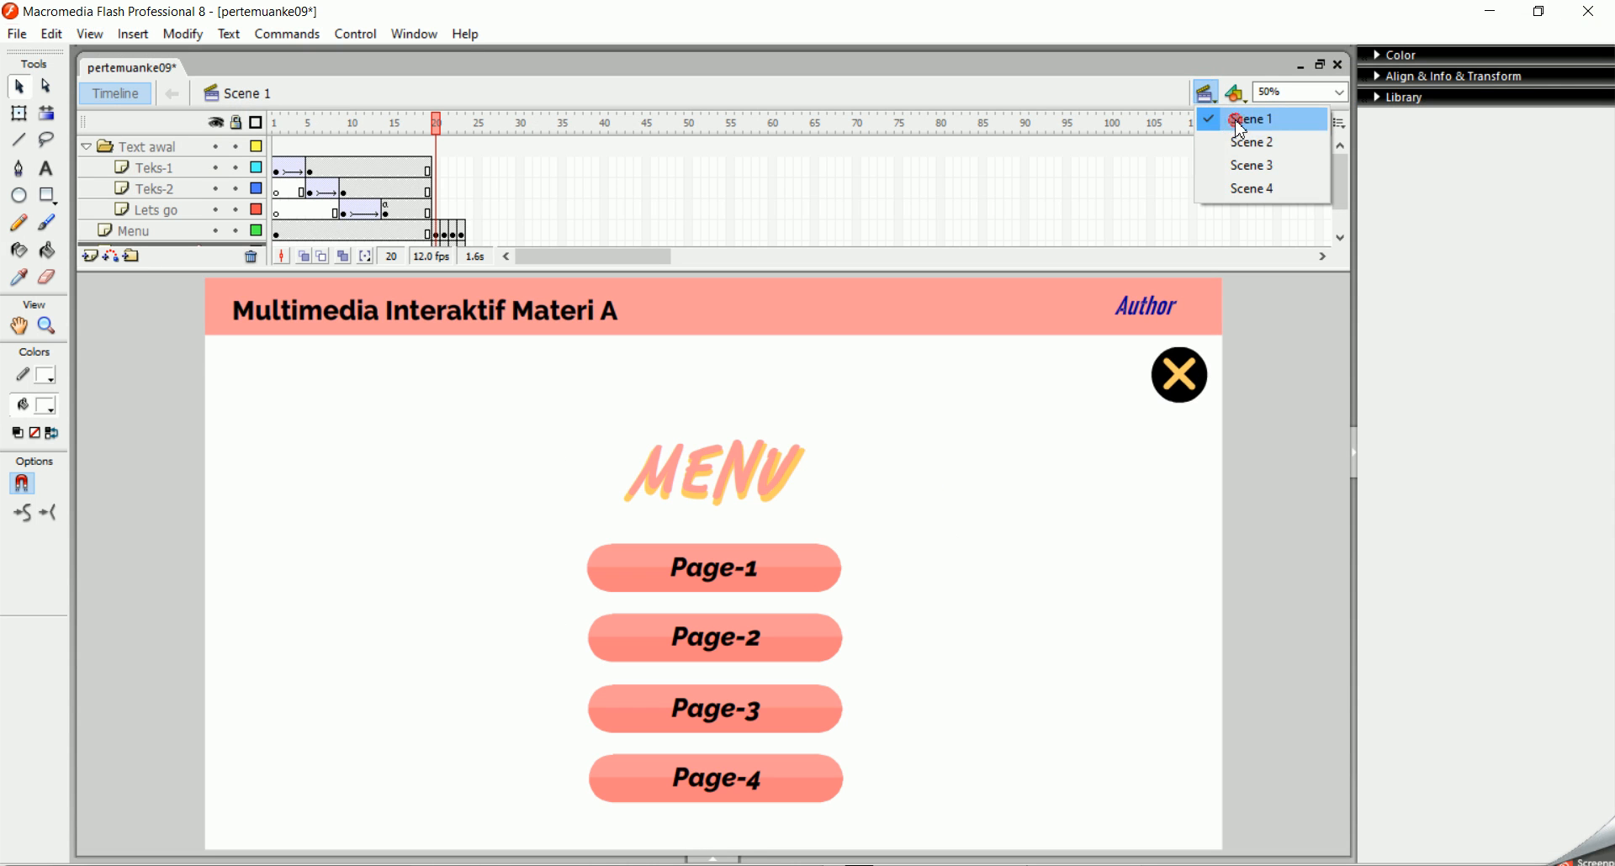
pyautogui.click(1242, 126)
pyautogui.click(1208, 94)
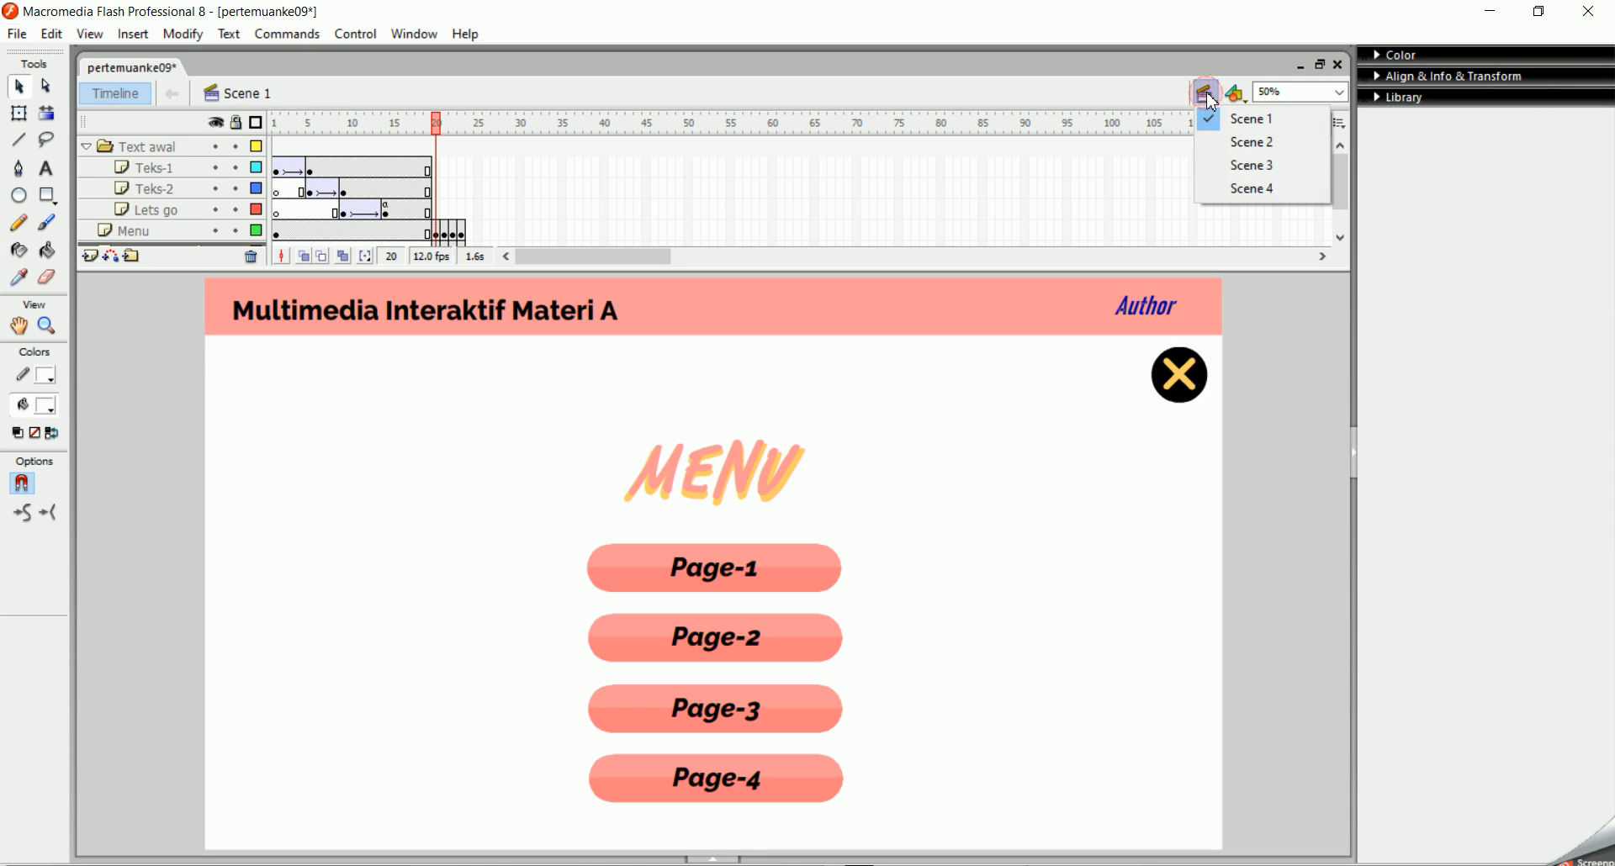
# Step: Open the actions of the home button on the Menu layer's frame 21 and delete its existing script
pyautogui.click(445, 235)
pyautogui.click(1131, 461)
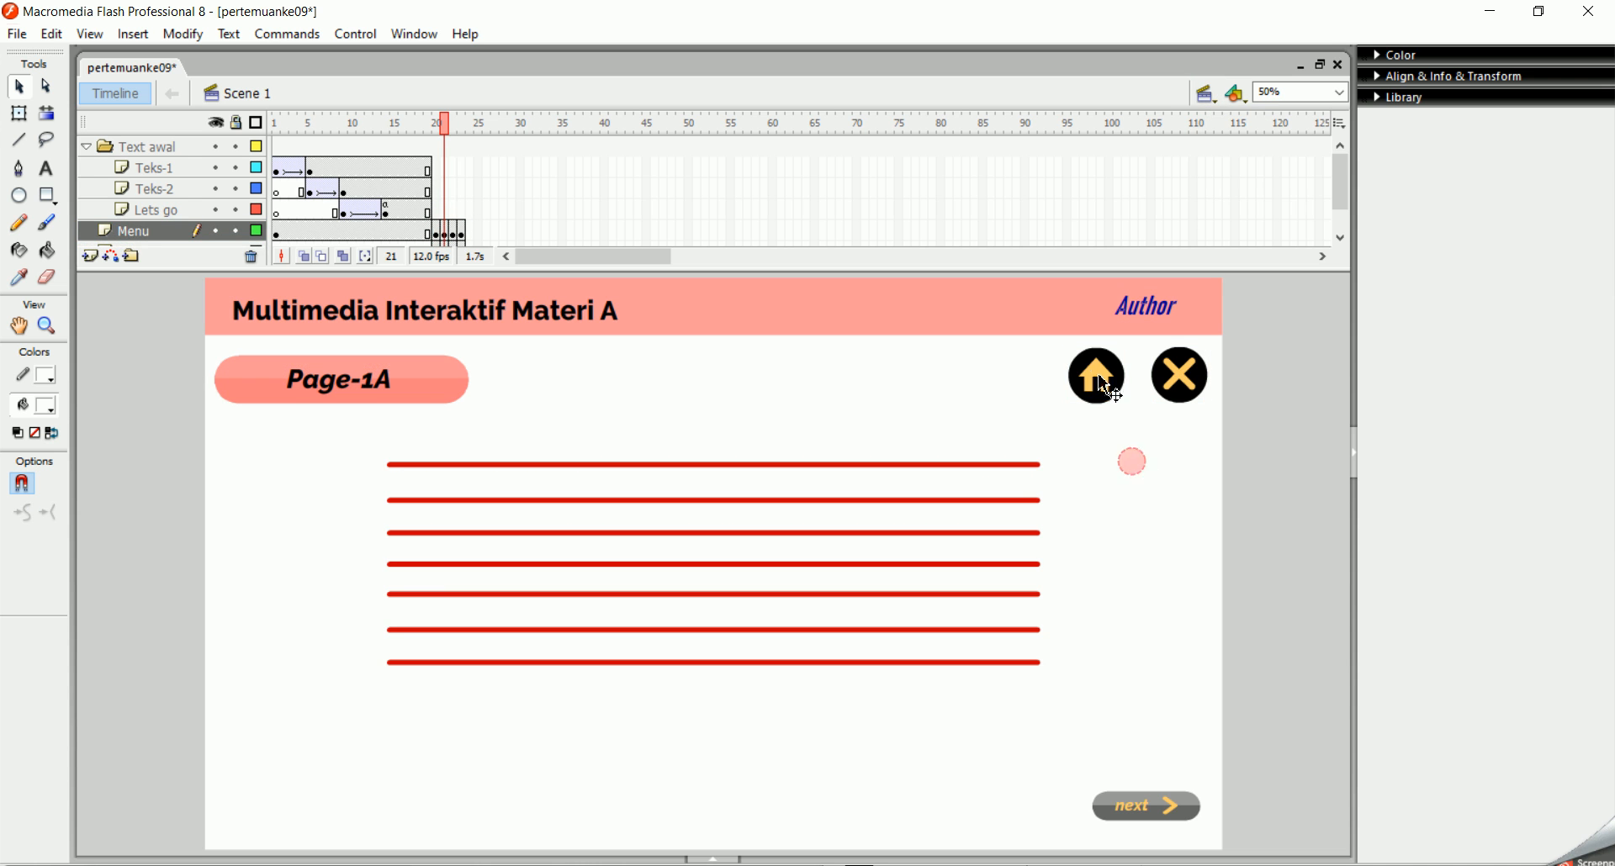
pyautogui.click(1106, 382)
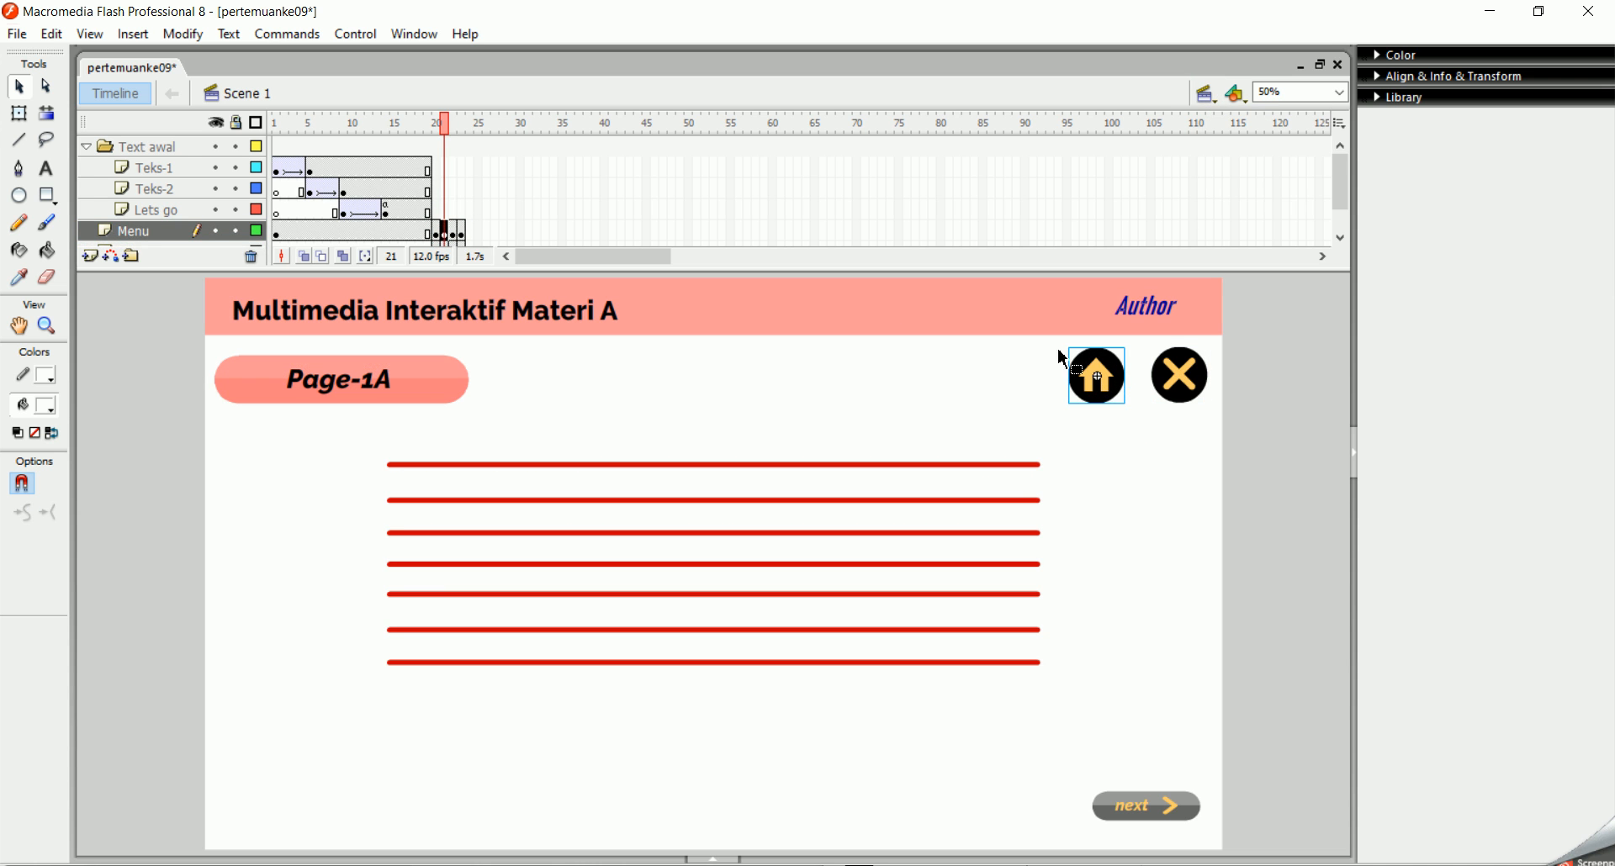
pyautogui.click(437, 234)
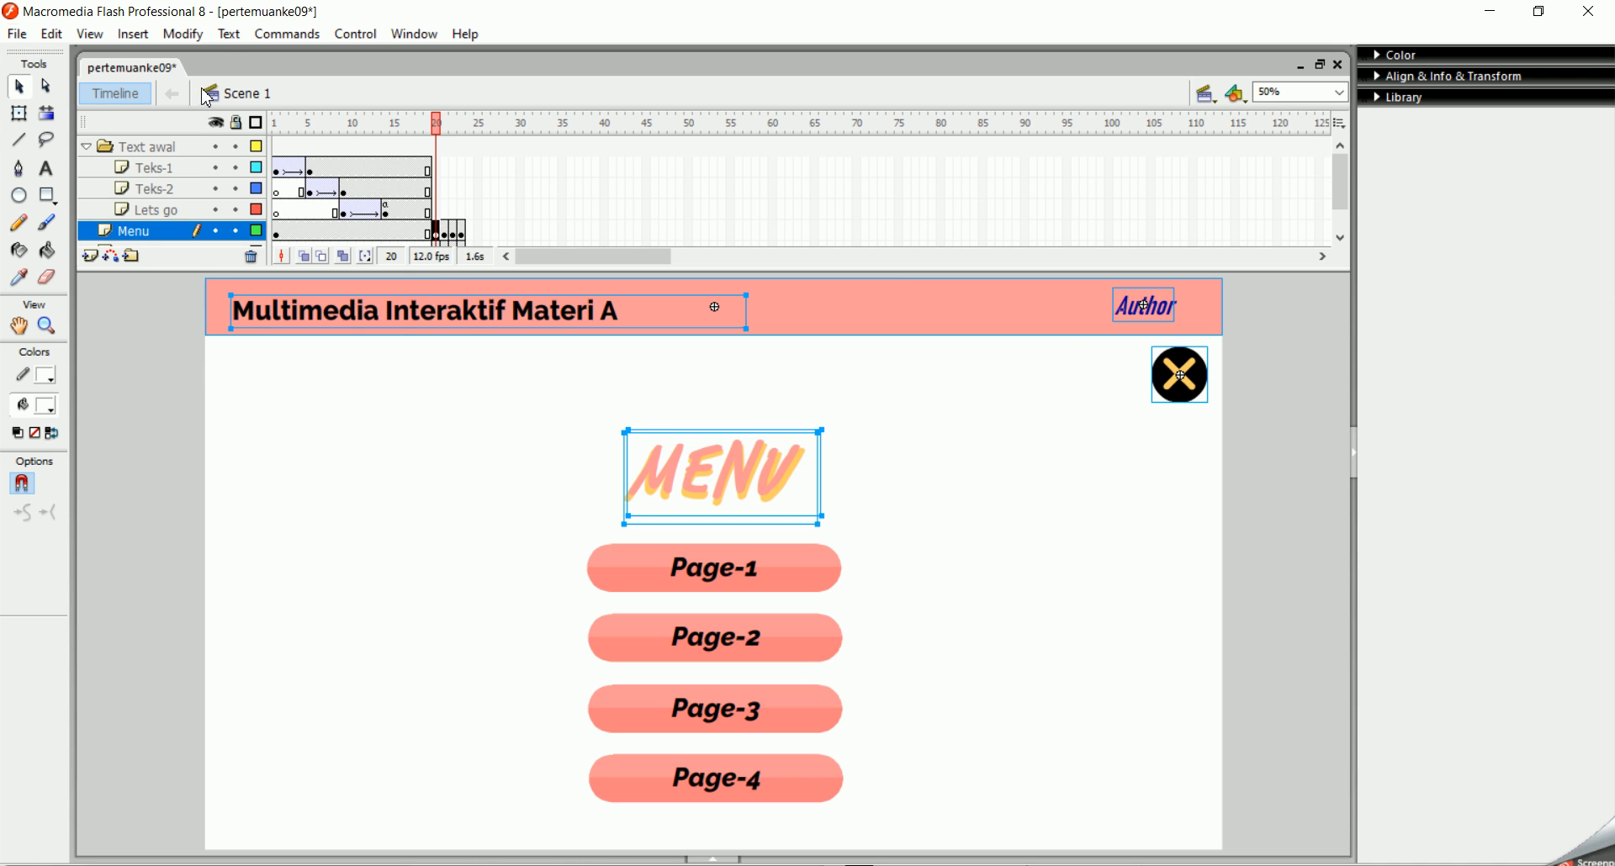
pyautogui.click(449, 234)
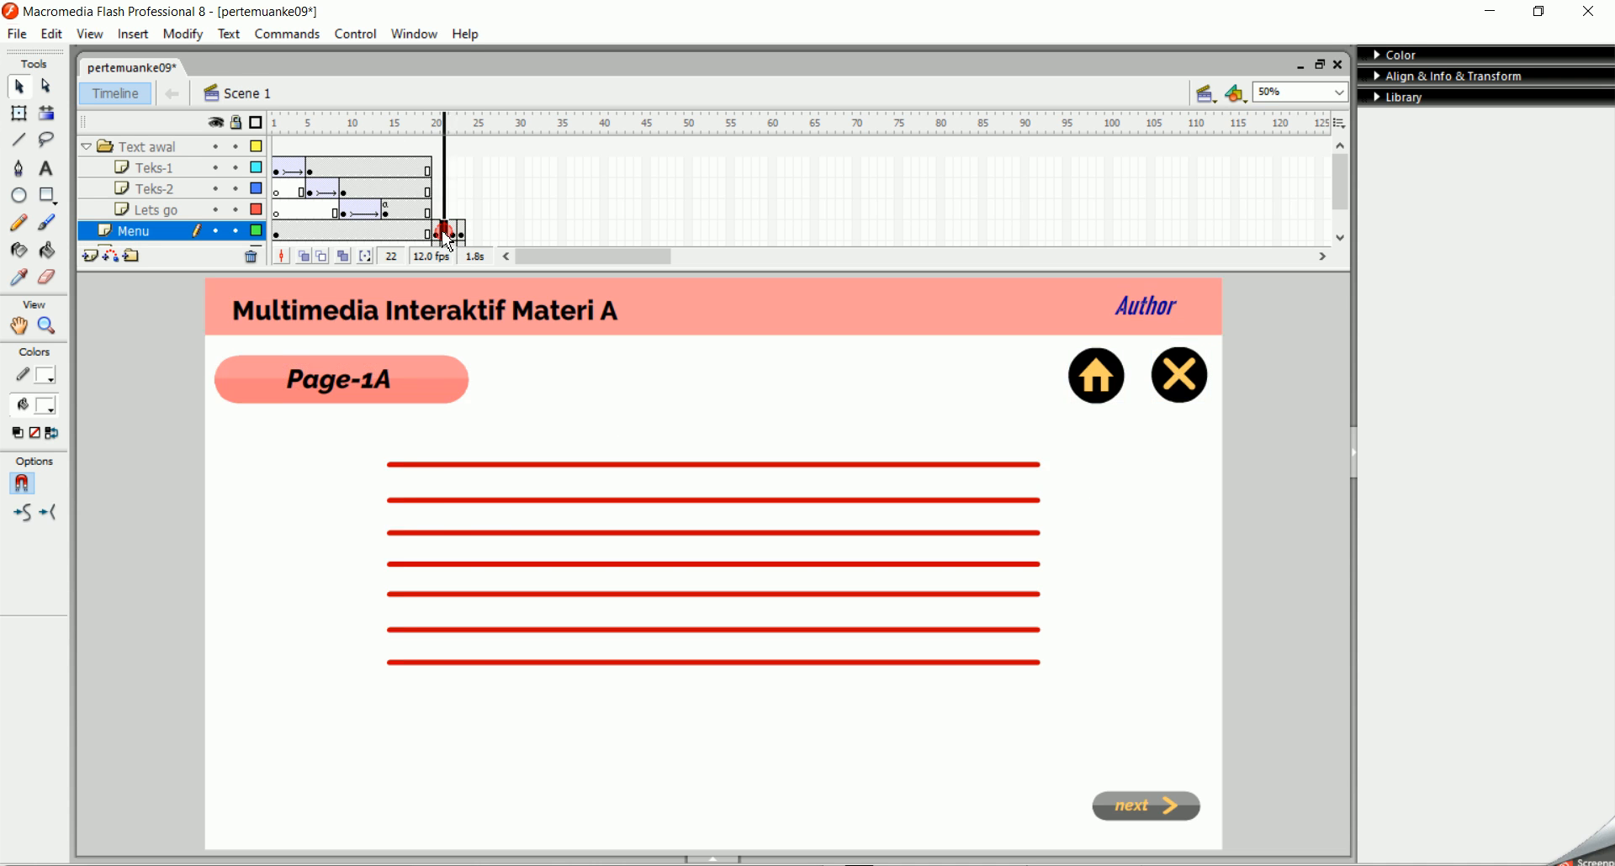
pyautogui.click(1067, 413)
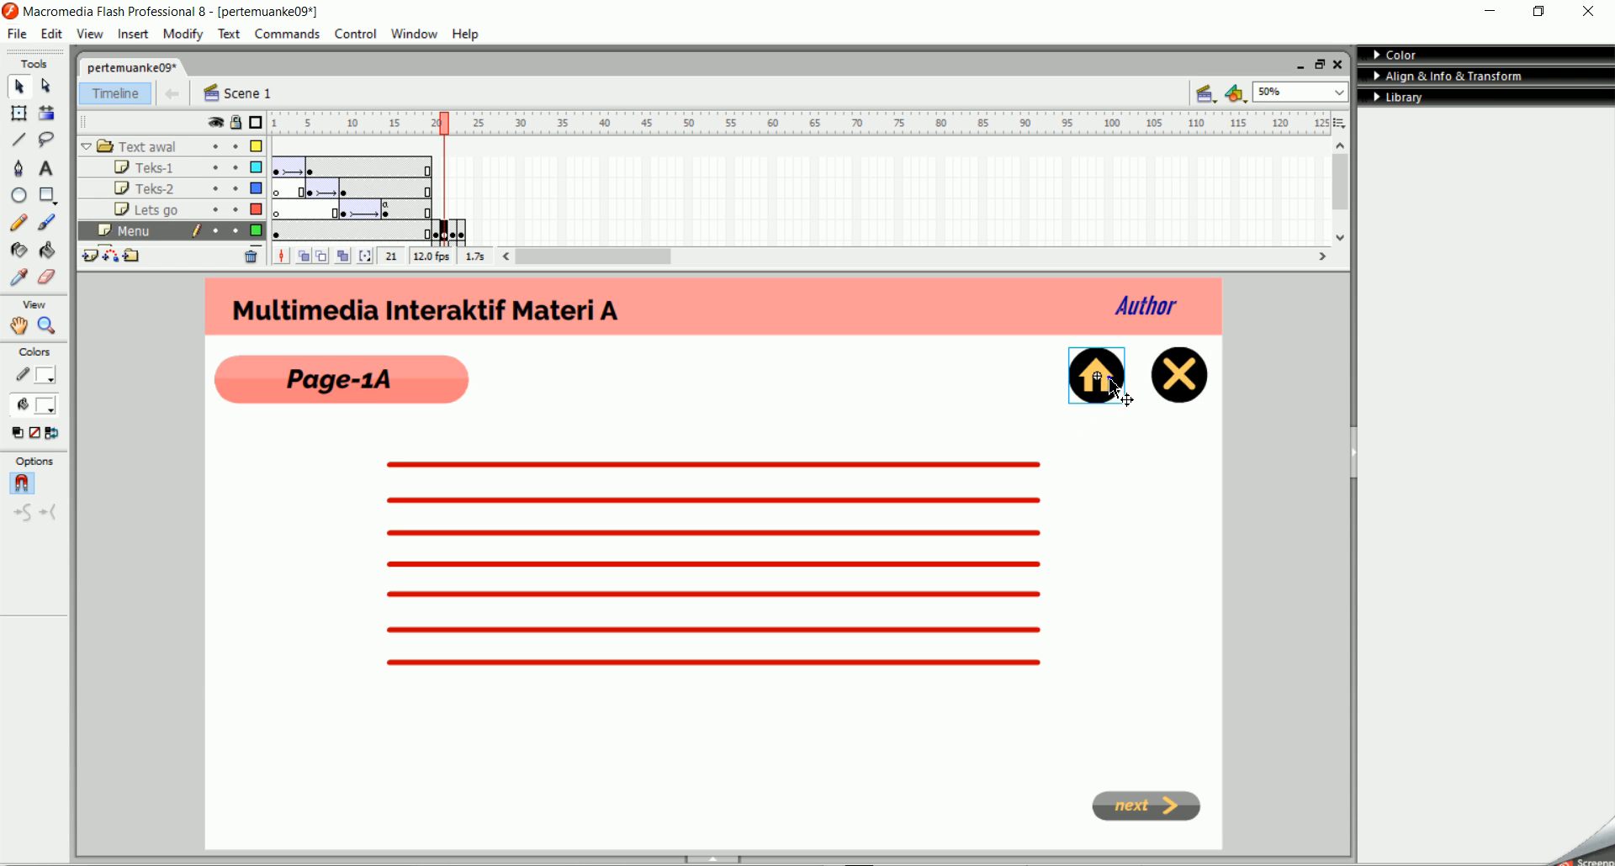
pyautogui.rightClick(1108, 385)
pyautogui.click(1193, 709)
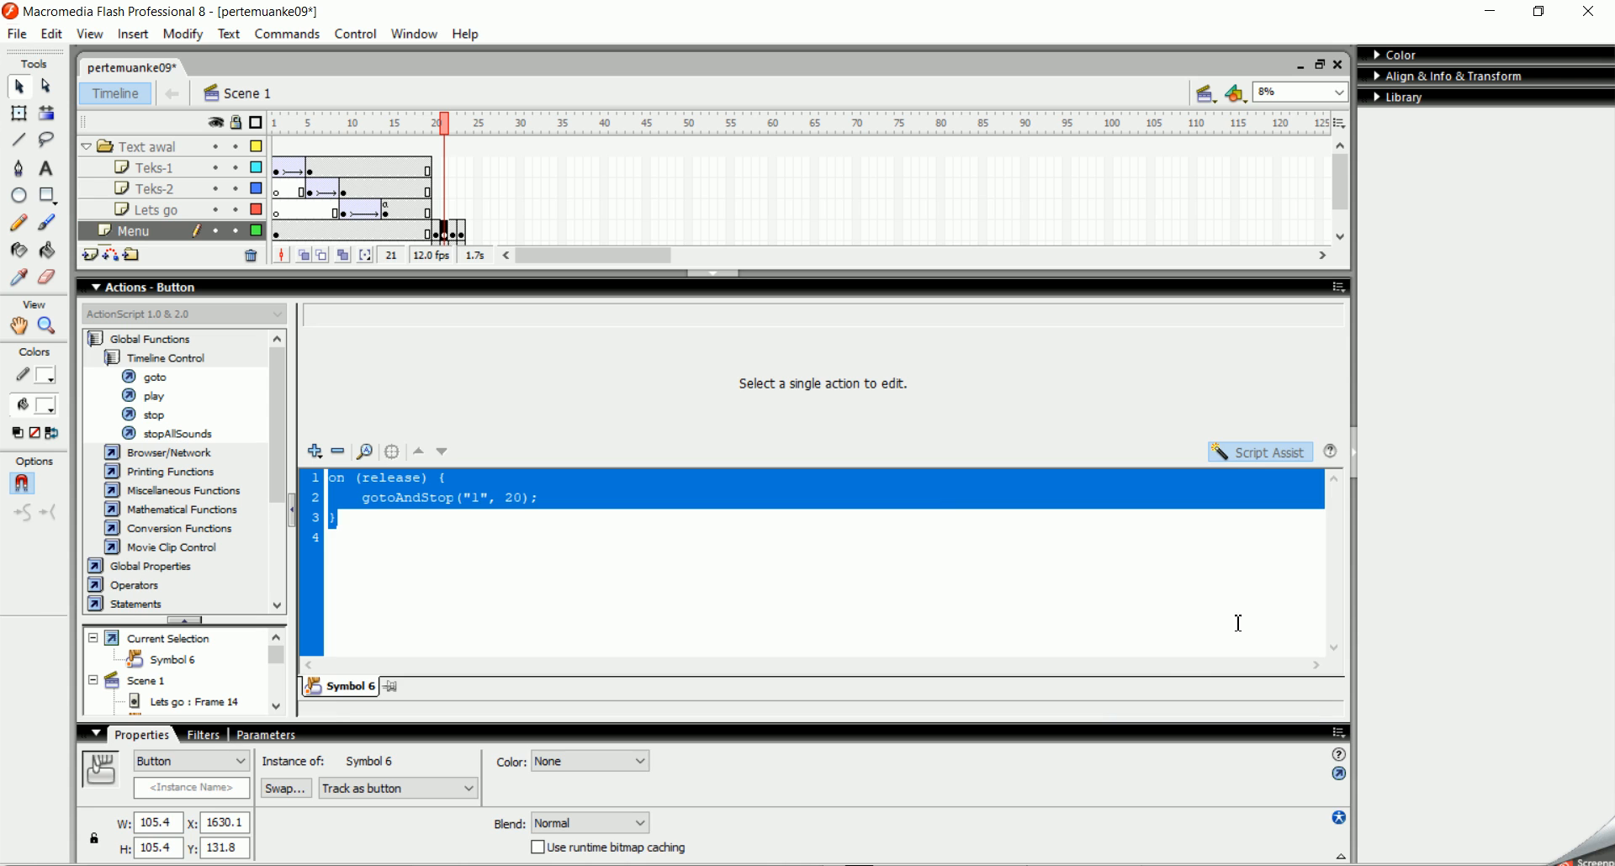
pyautogui.click(481, 545)
pyautogui.moveTo(367, 548); pyautogui.dragTo(321, 462)
pyautogui.press('Delete')
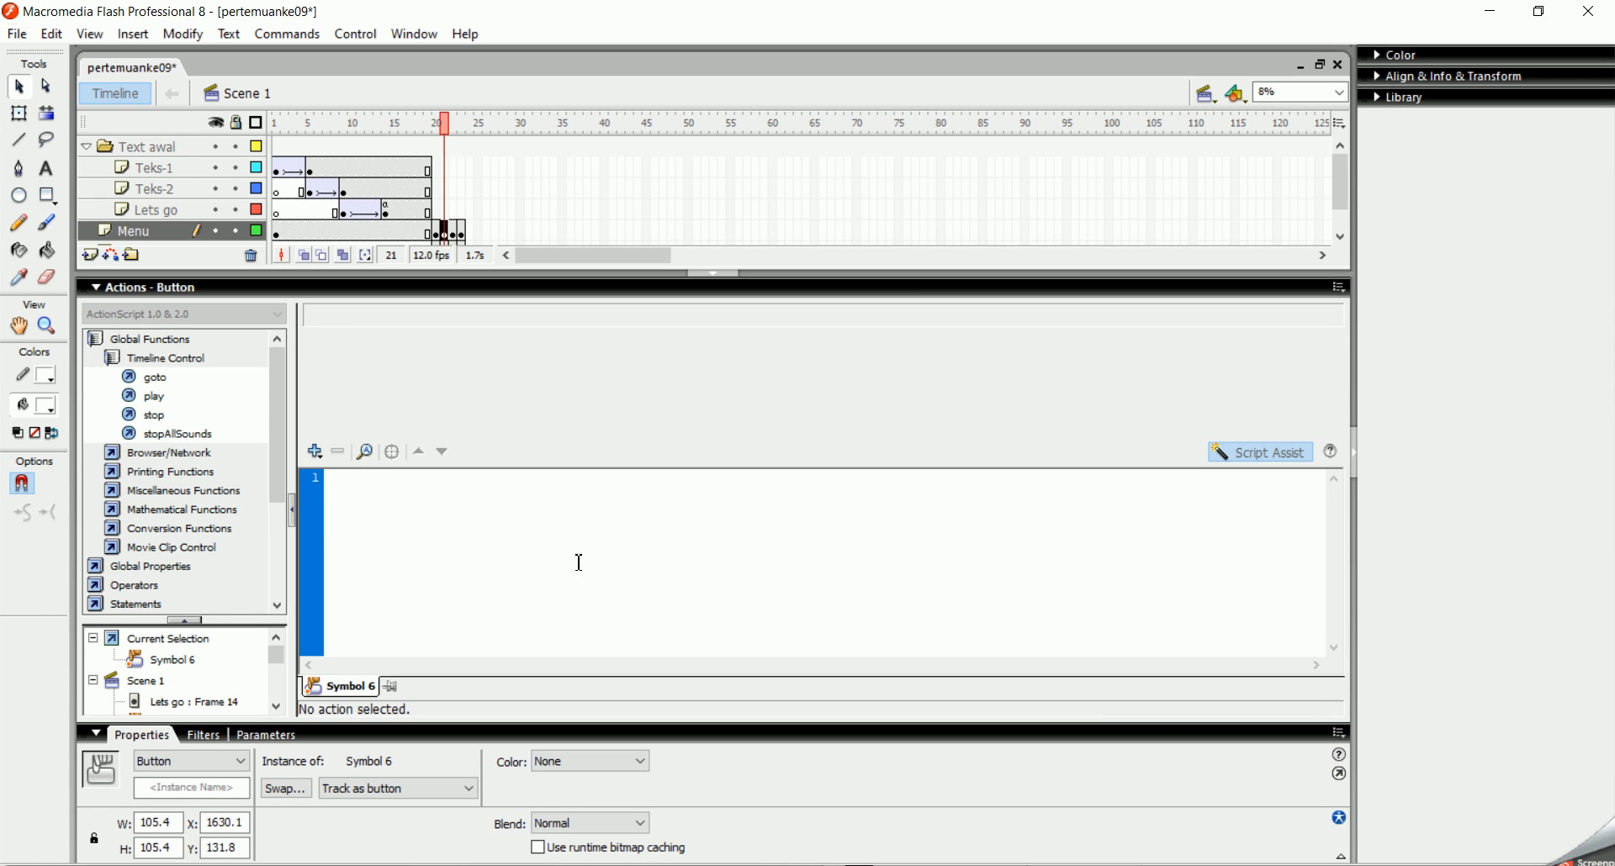
# Step: Give the Page-1A home button an on-release goto action that goes to and stops at Scene 1, frame 20
pyautogui.doubleClick(156, 377)
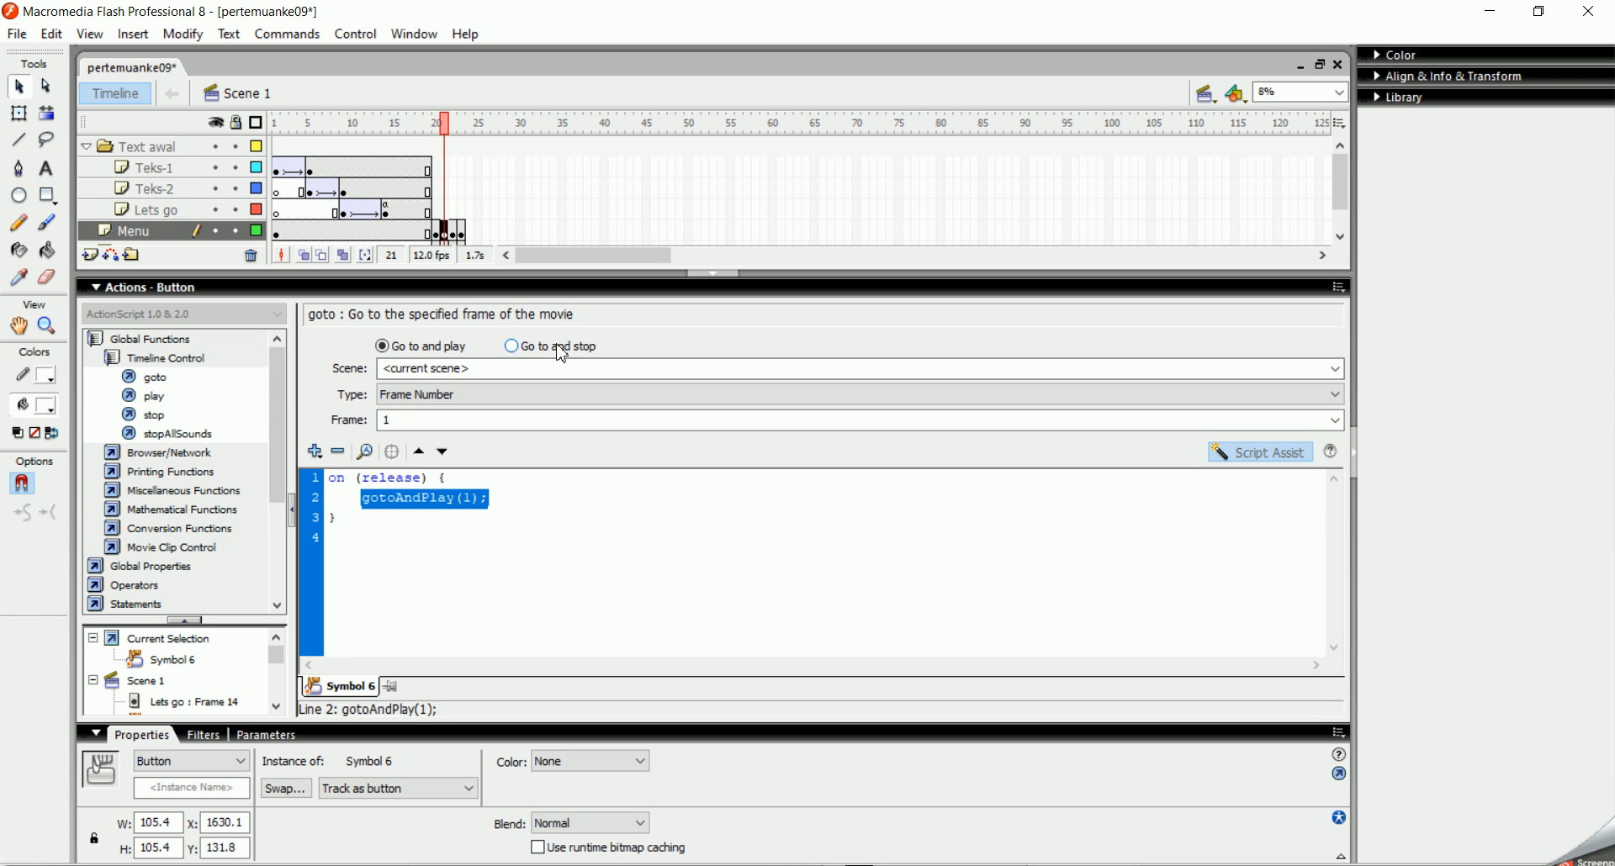
pyautogui.click(558, 347)
pyautogui.click(1341, 371)
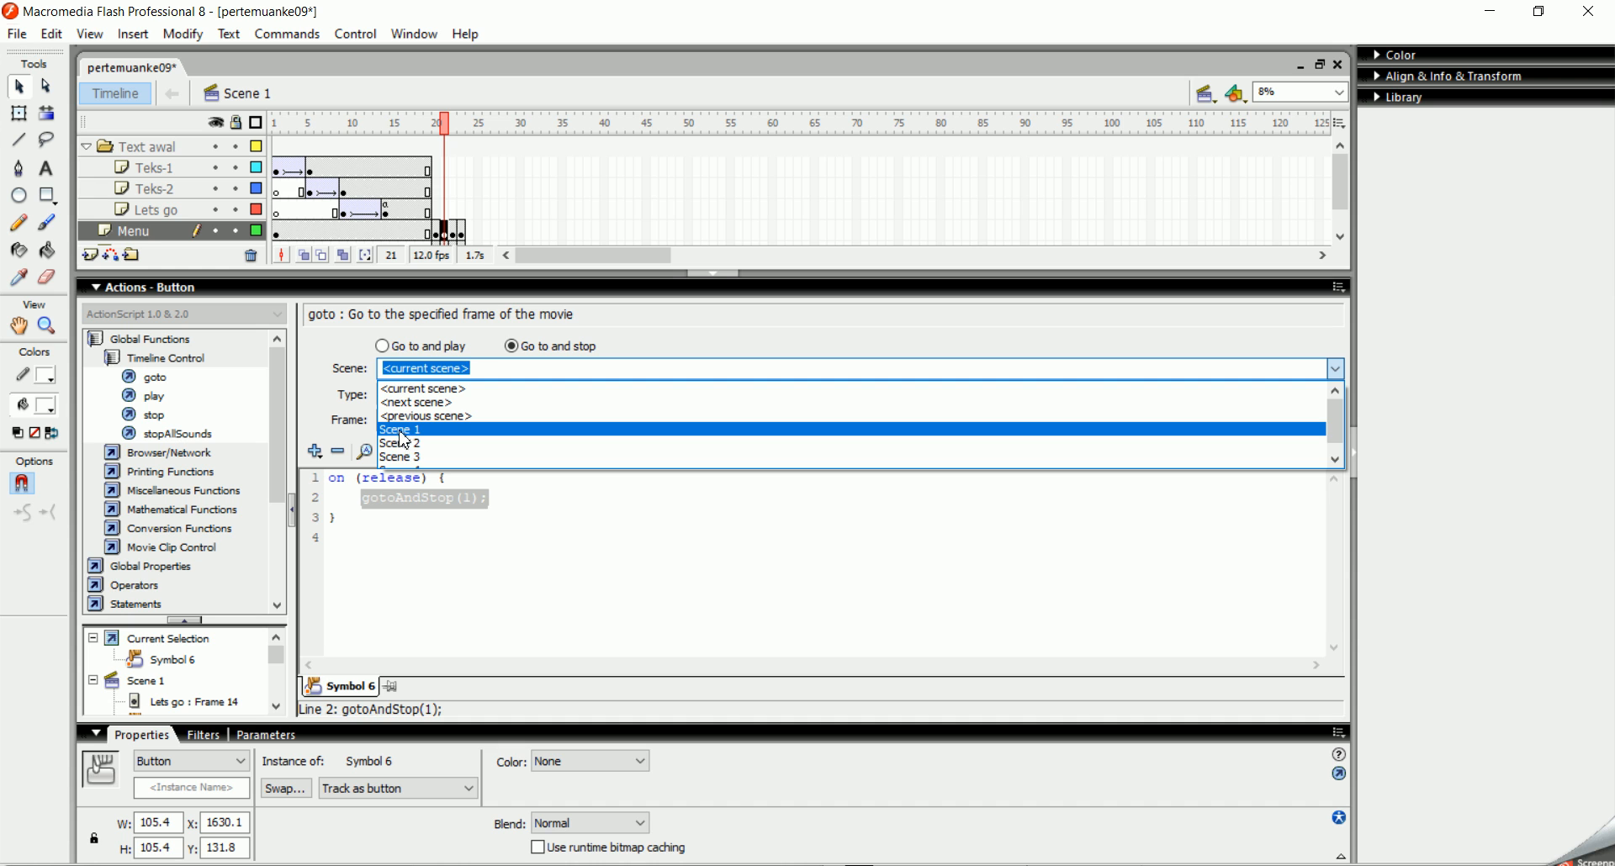
pyautogui.click(410, 431)
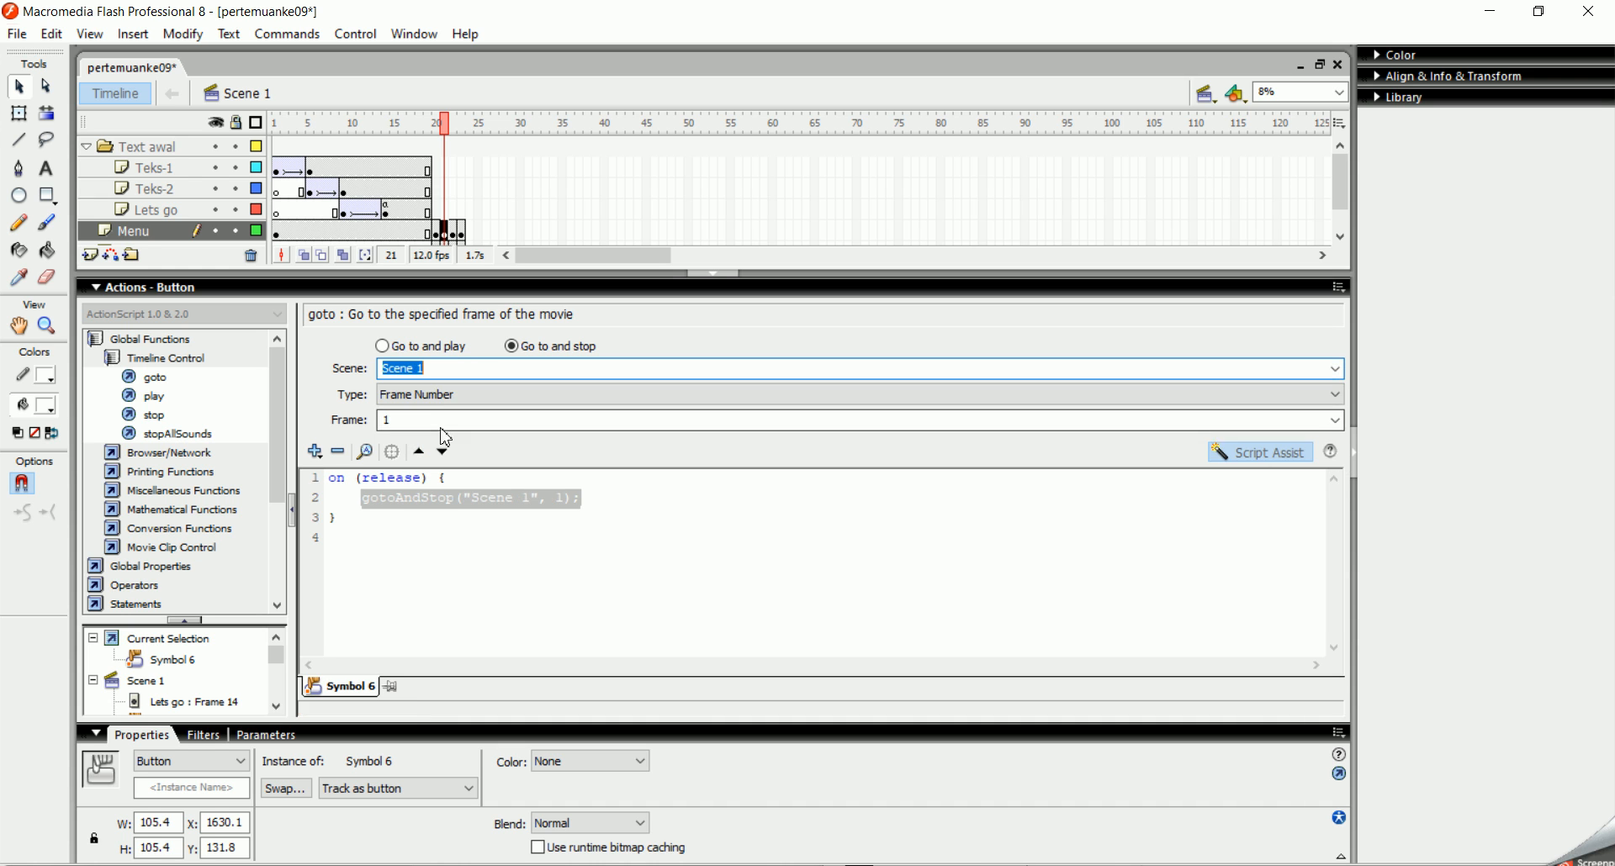
pyautogui.write('2')
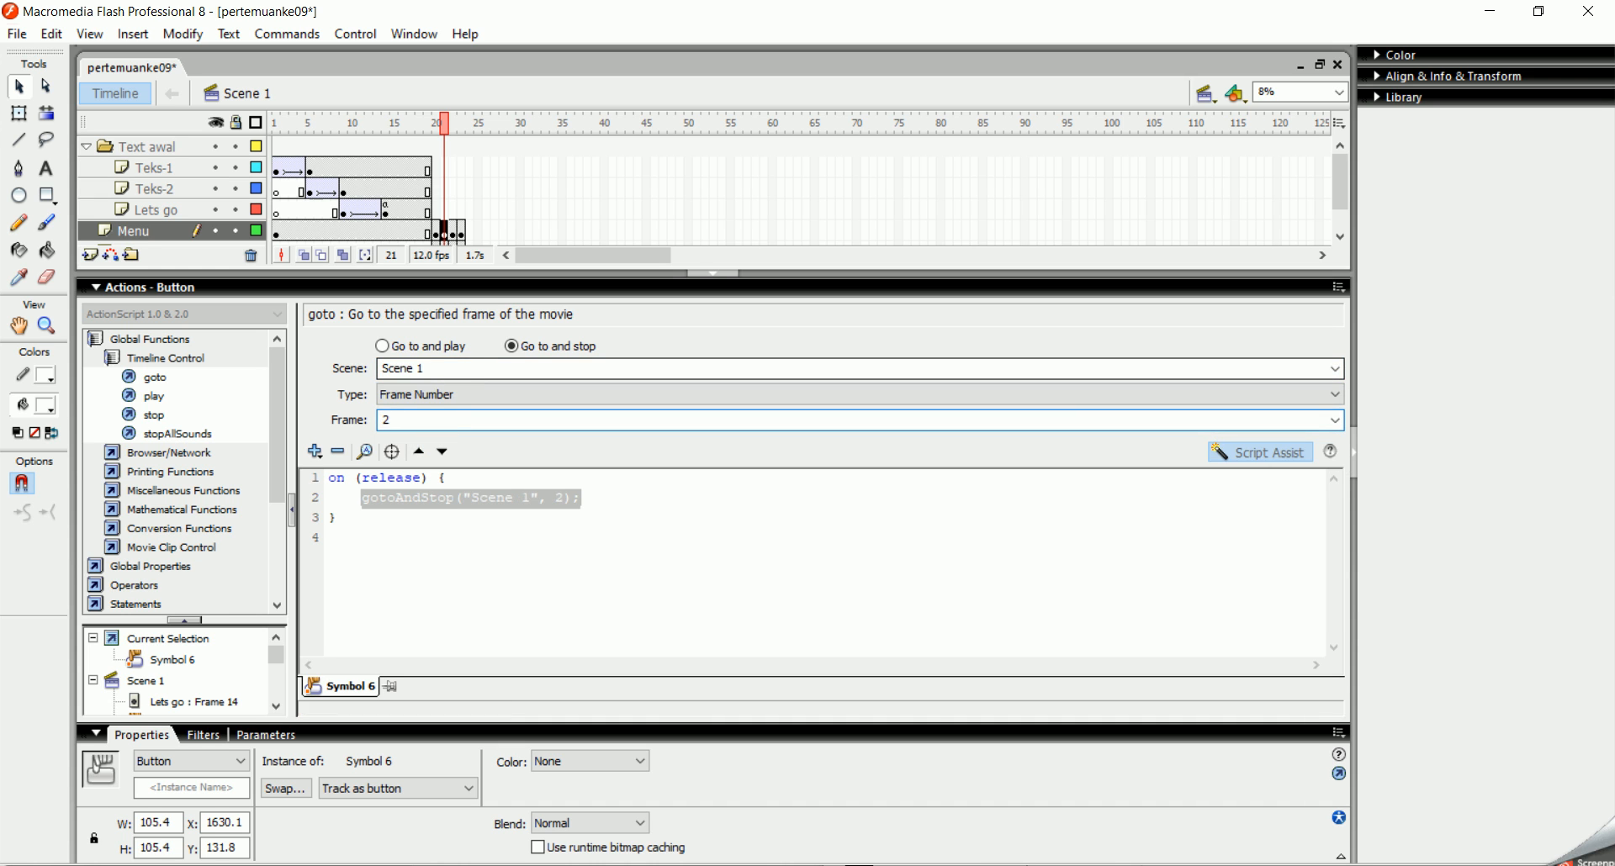
pyautogui.write('0')
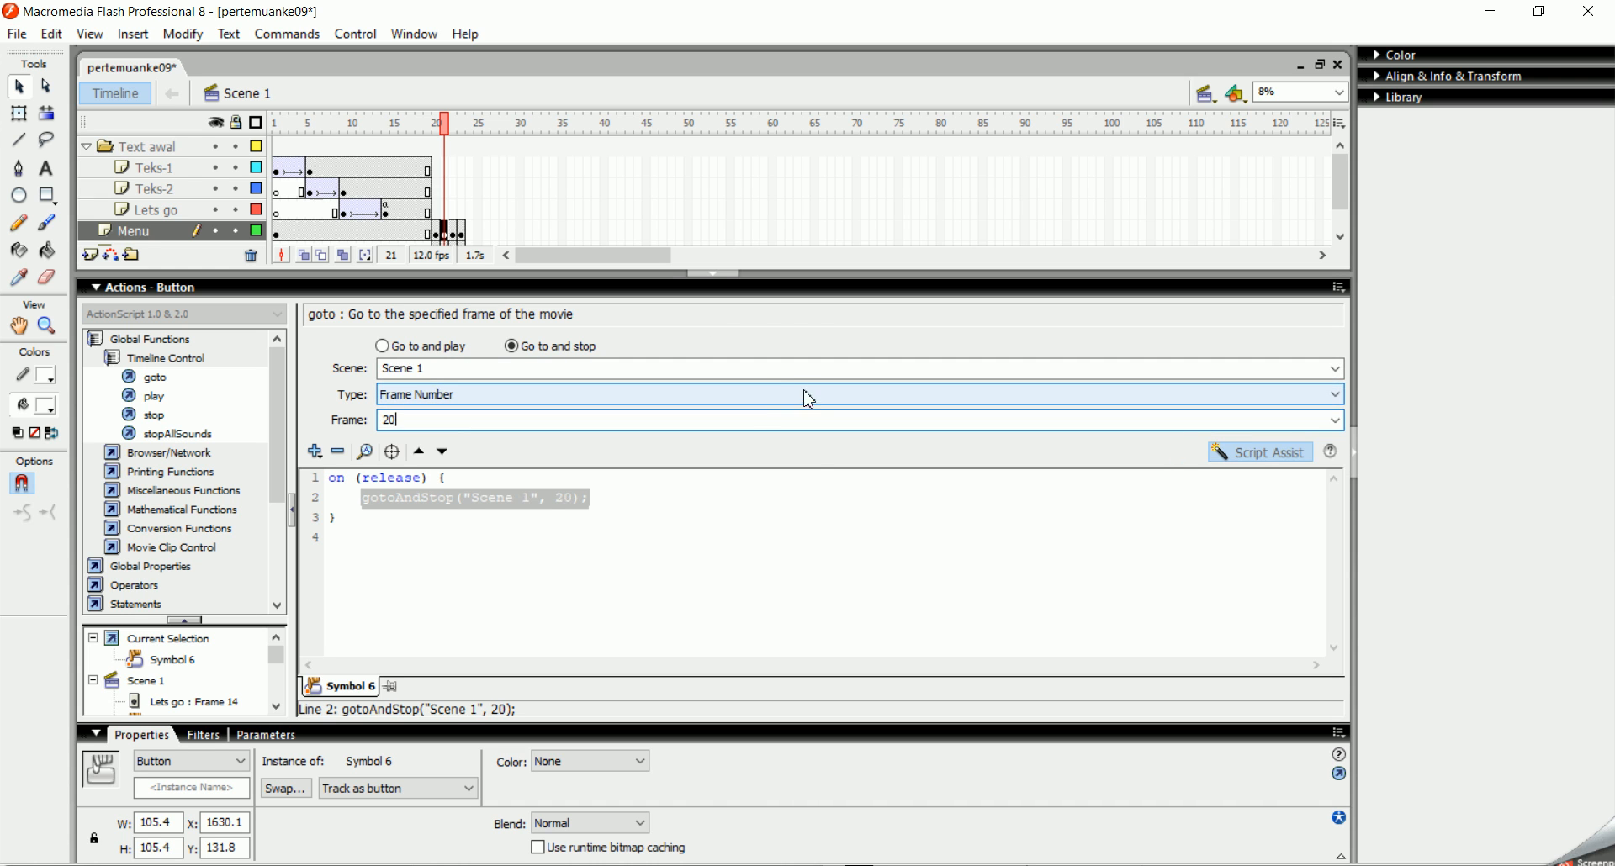
pyautogui.click(709, 274)
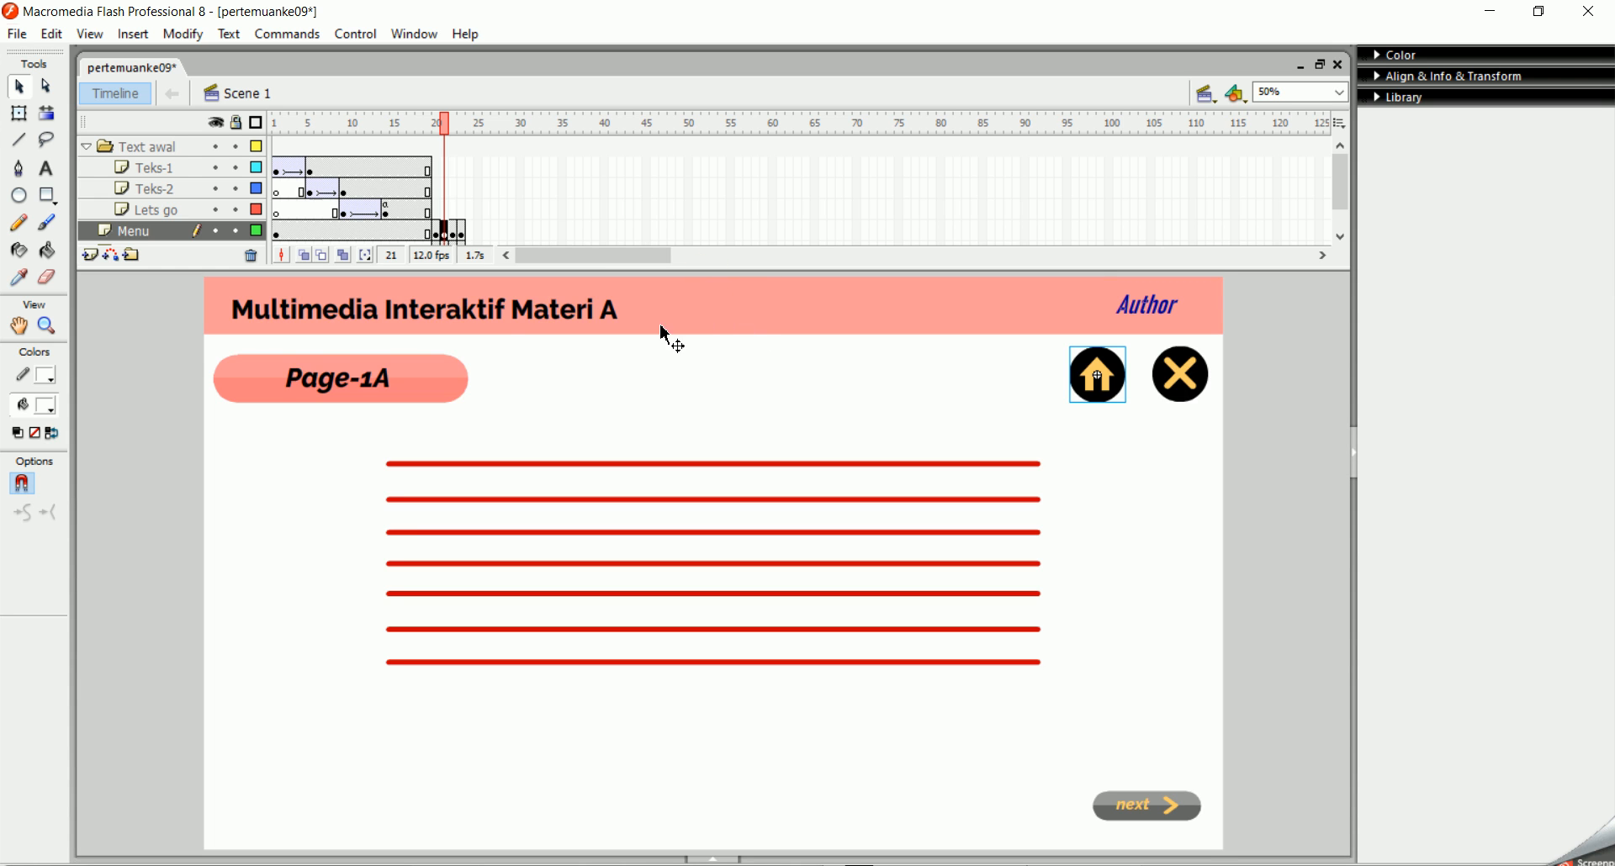
# Step: Open the actions of the Page-1B home button on frame 22 and set its goto scene to Scene 1
pyautogui.click(456, 233)
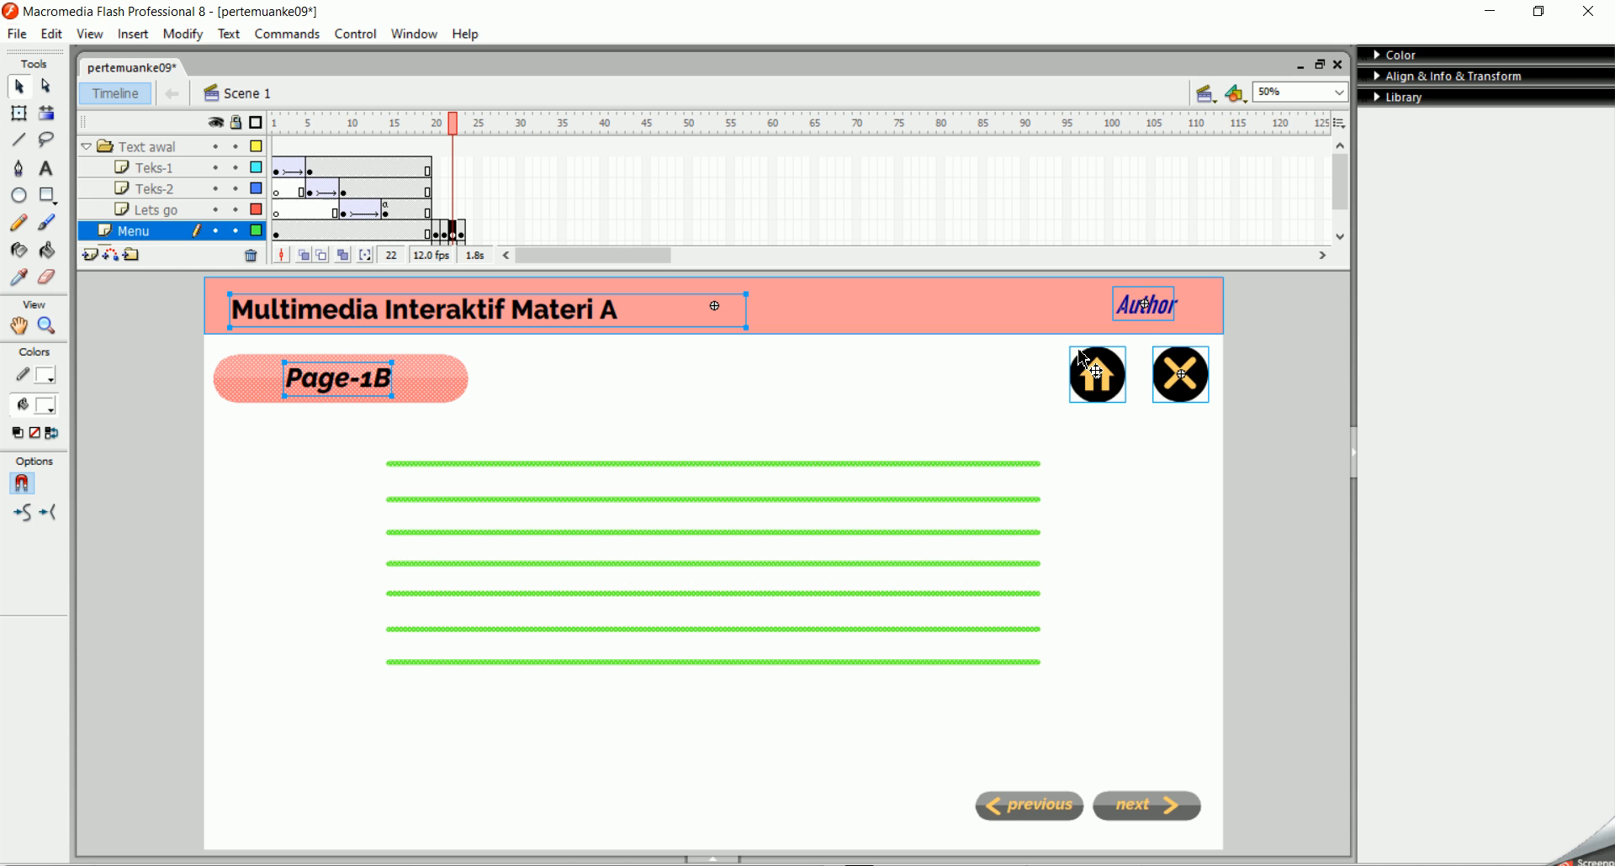
pyautogui.click(1127, 441)
pyautogui.rightClick(1101, 383)
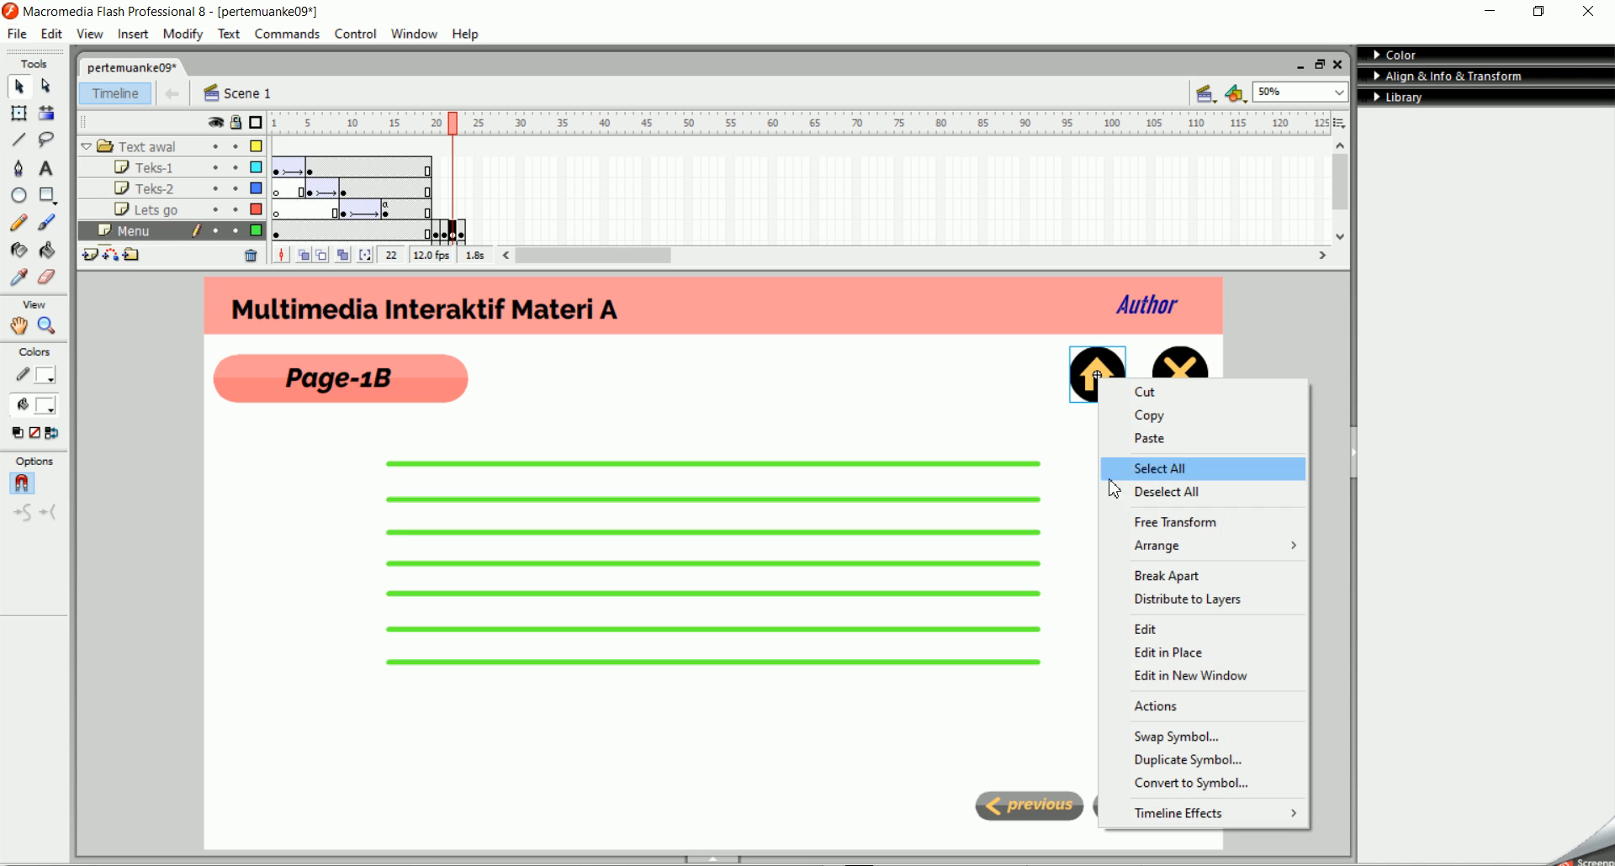
pyautogui.click(1176, 710)
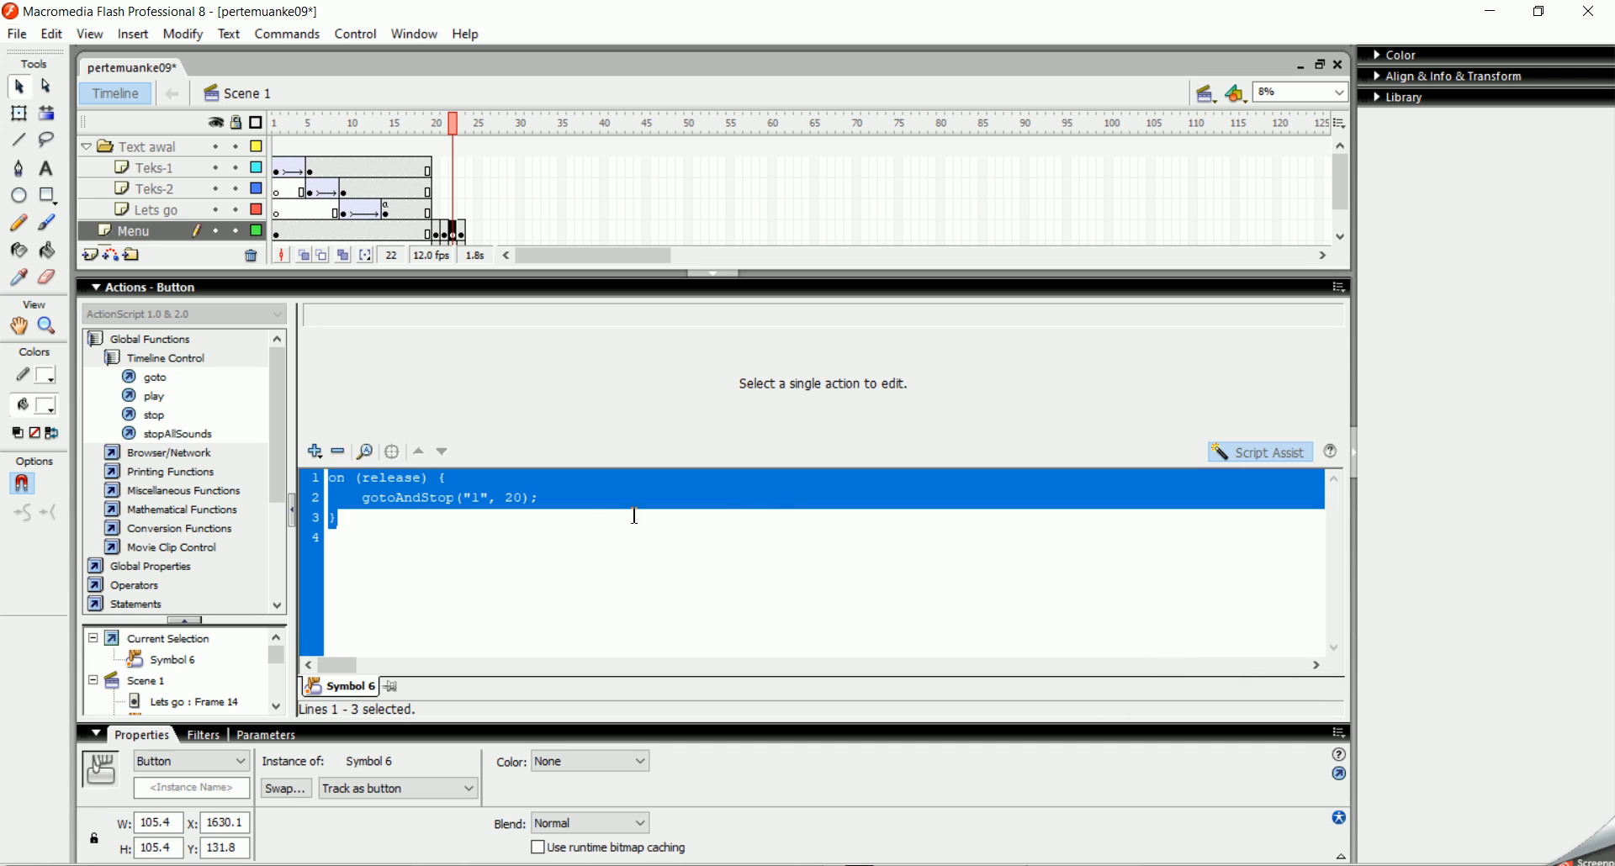
pyautogui.click(481, 503)
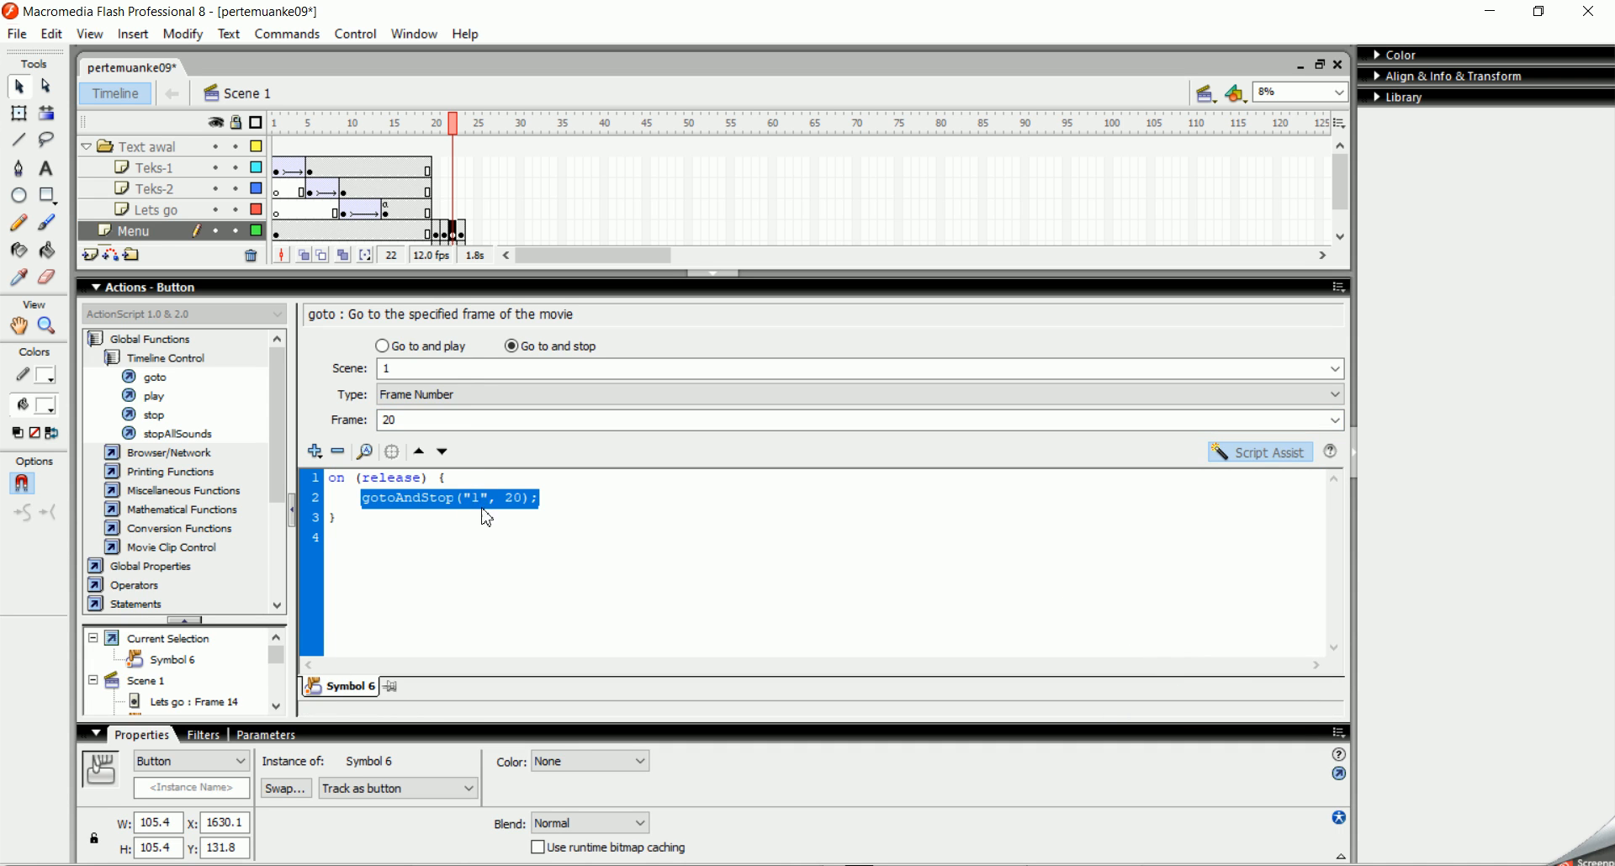
pyautogui.click(1323, 368)
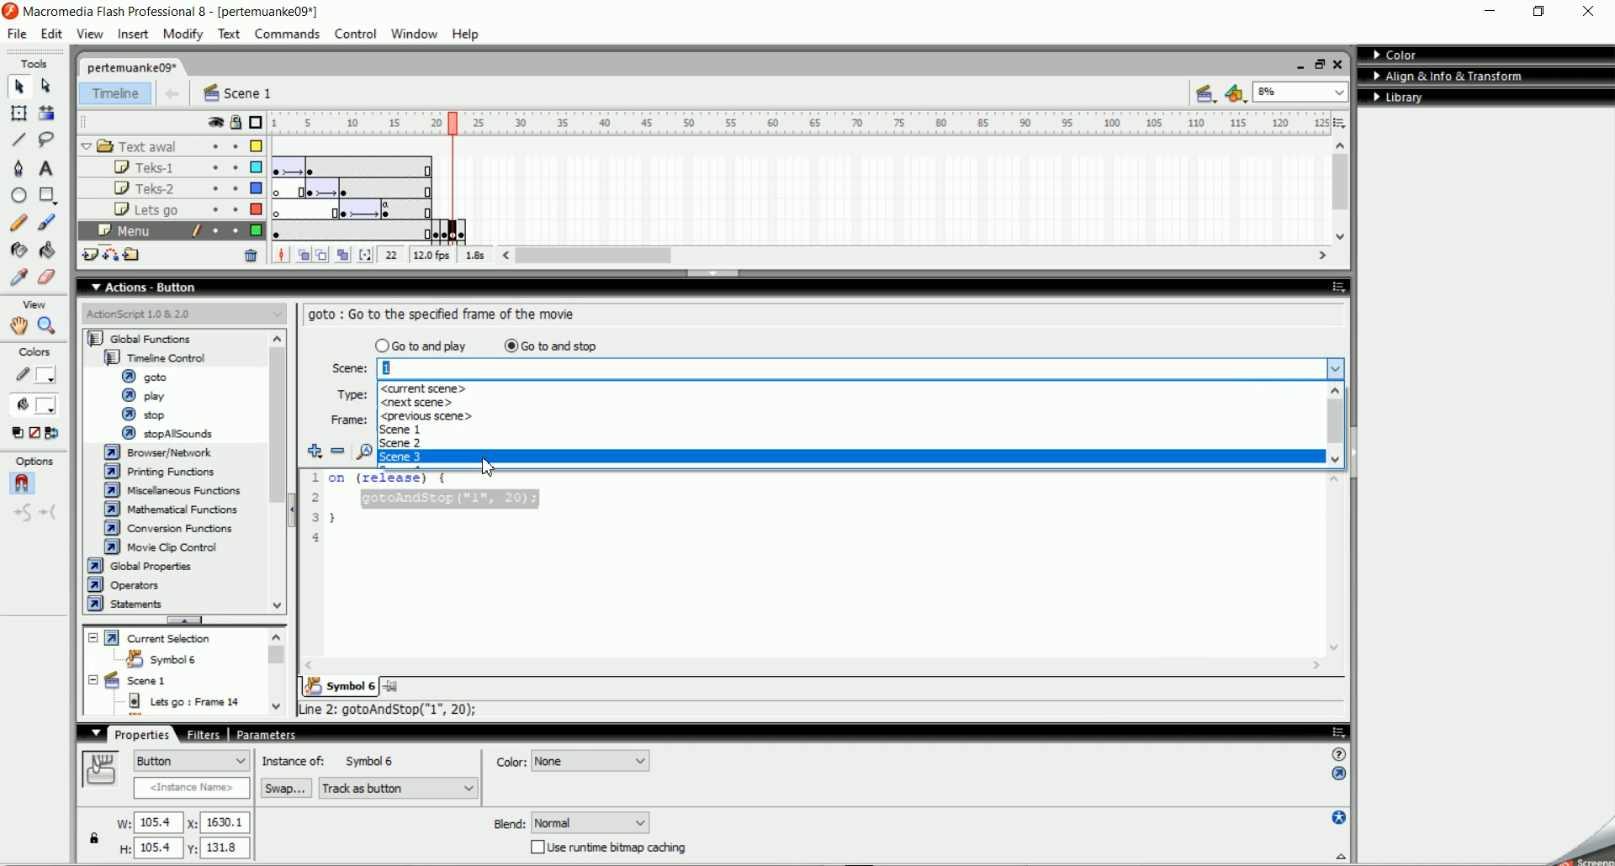
pyautogui.click(479, 437)
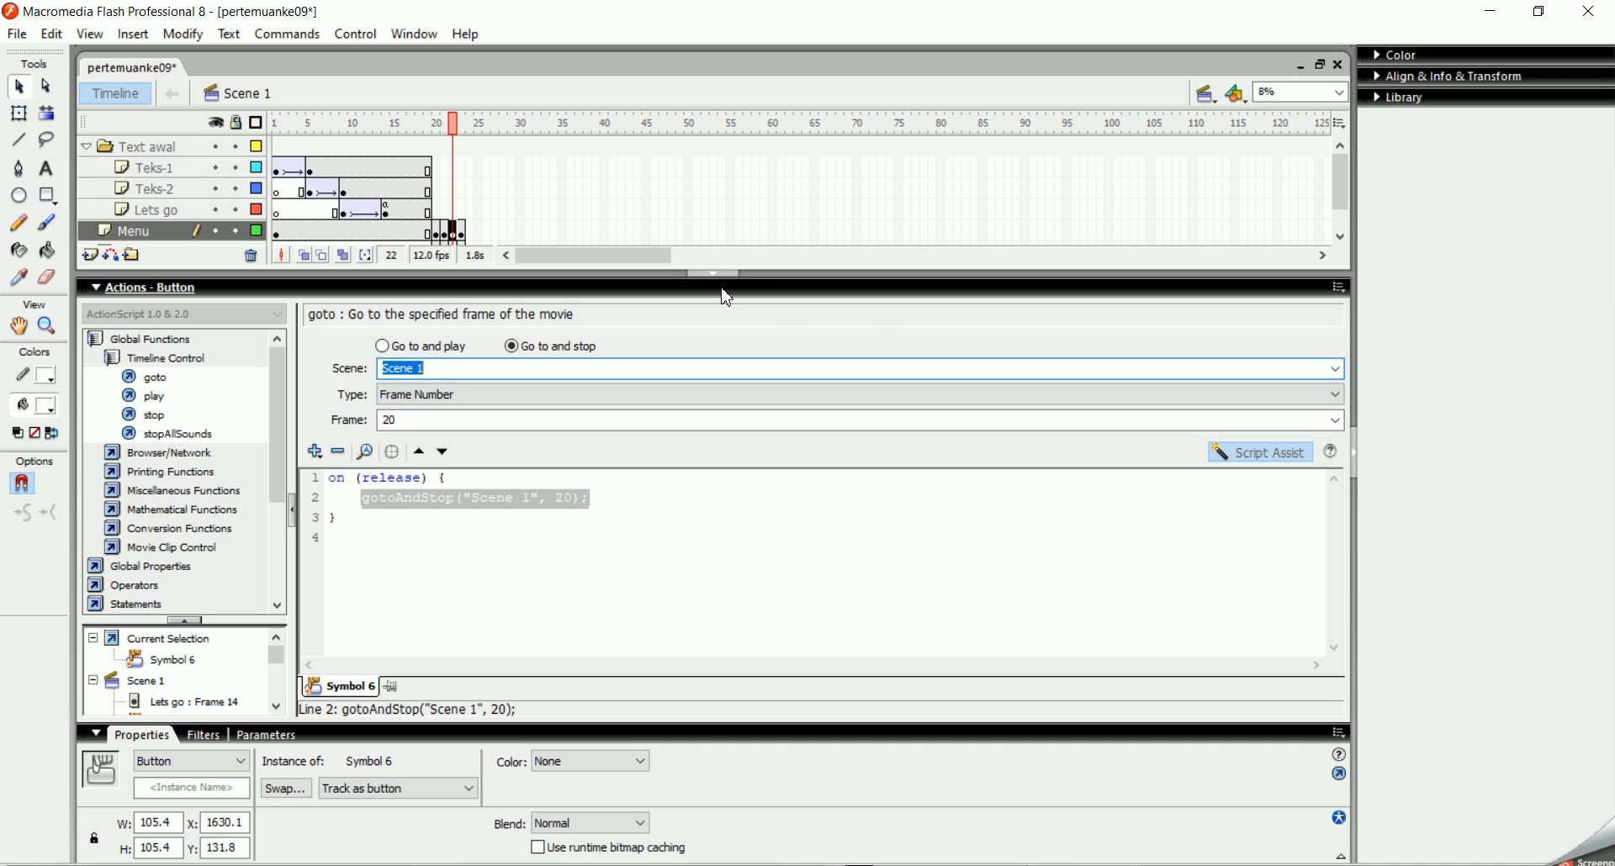
# Step: Copy the whole script of the Page-1B home button and close its actions
pyautogui.click(452, 540)
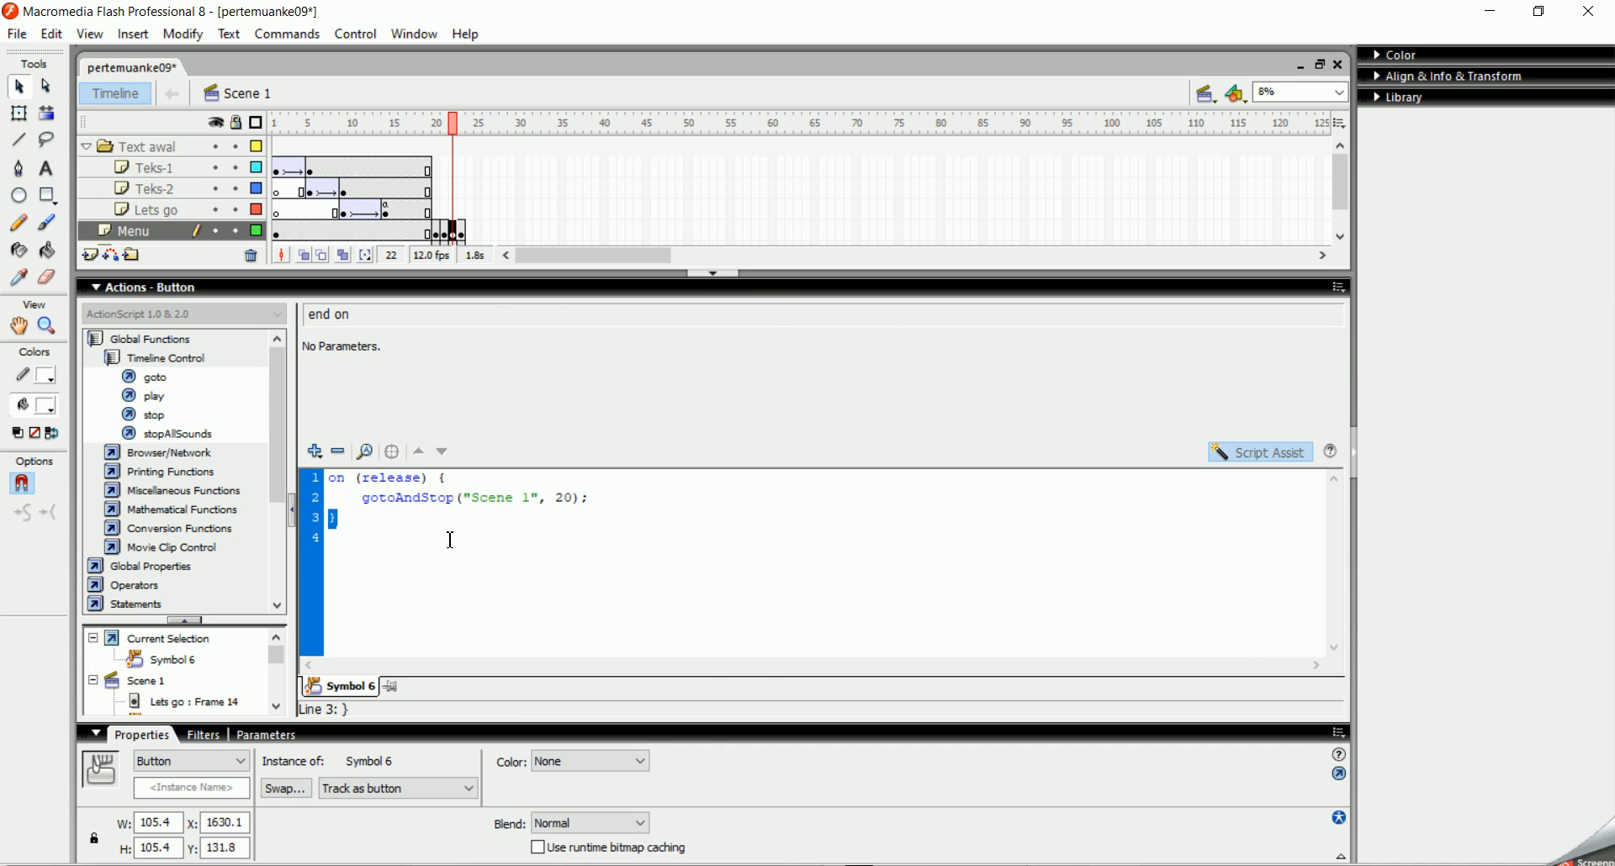
pyautogui.click(451, 534)
pyautogui.hotkey('ctrl', 'a')
pyautogui.hotkey('ctrl', 'c')
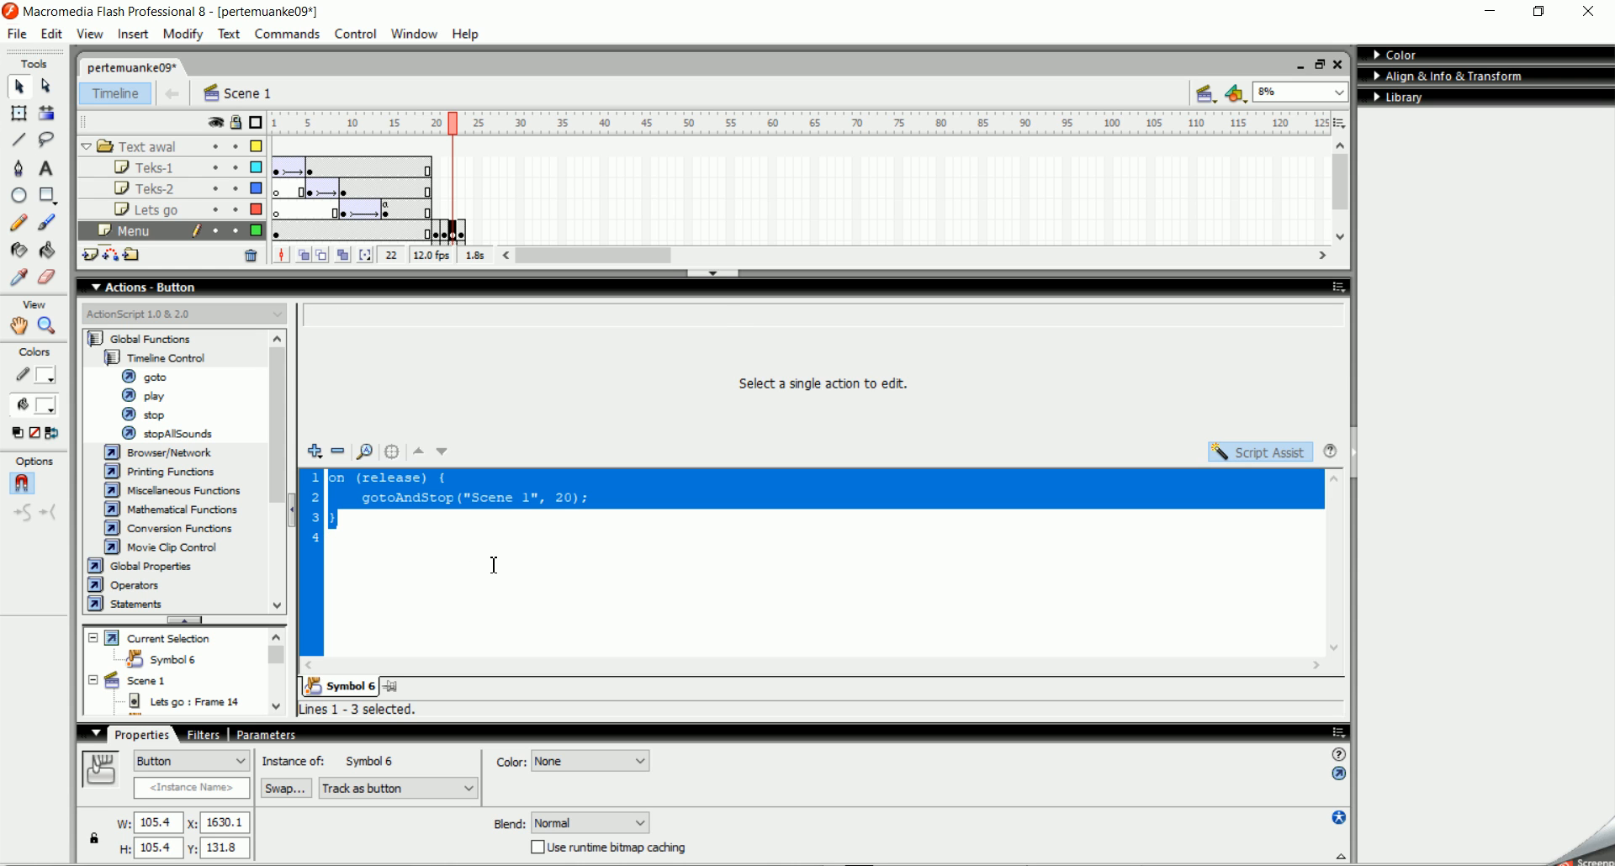
pyautogui.click(714, 275)
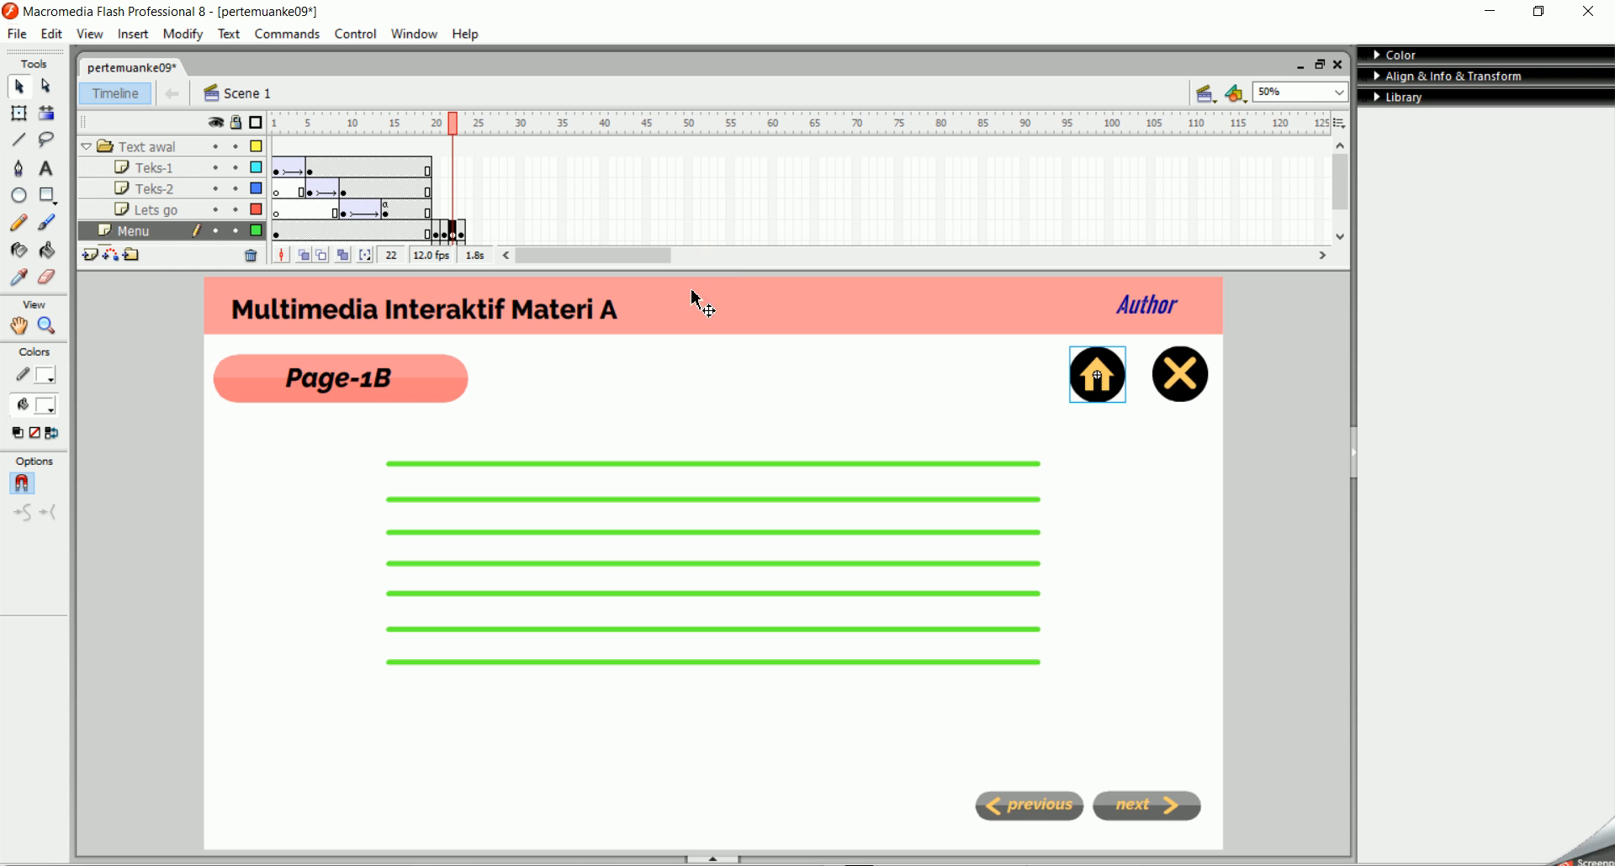
# Step: Replace the script of the Page-1C home button on frame 23 with the copied gotoAndStop("Scene 1", 20) script
pyautogui.click(465, 242)
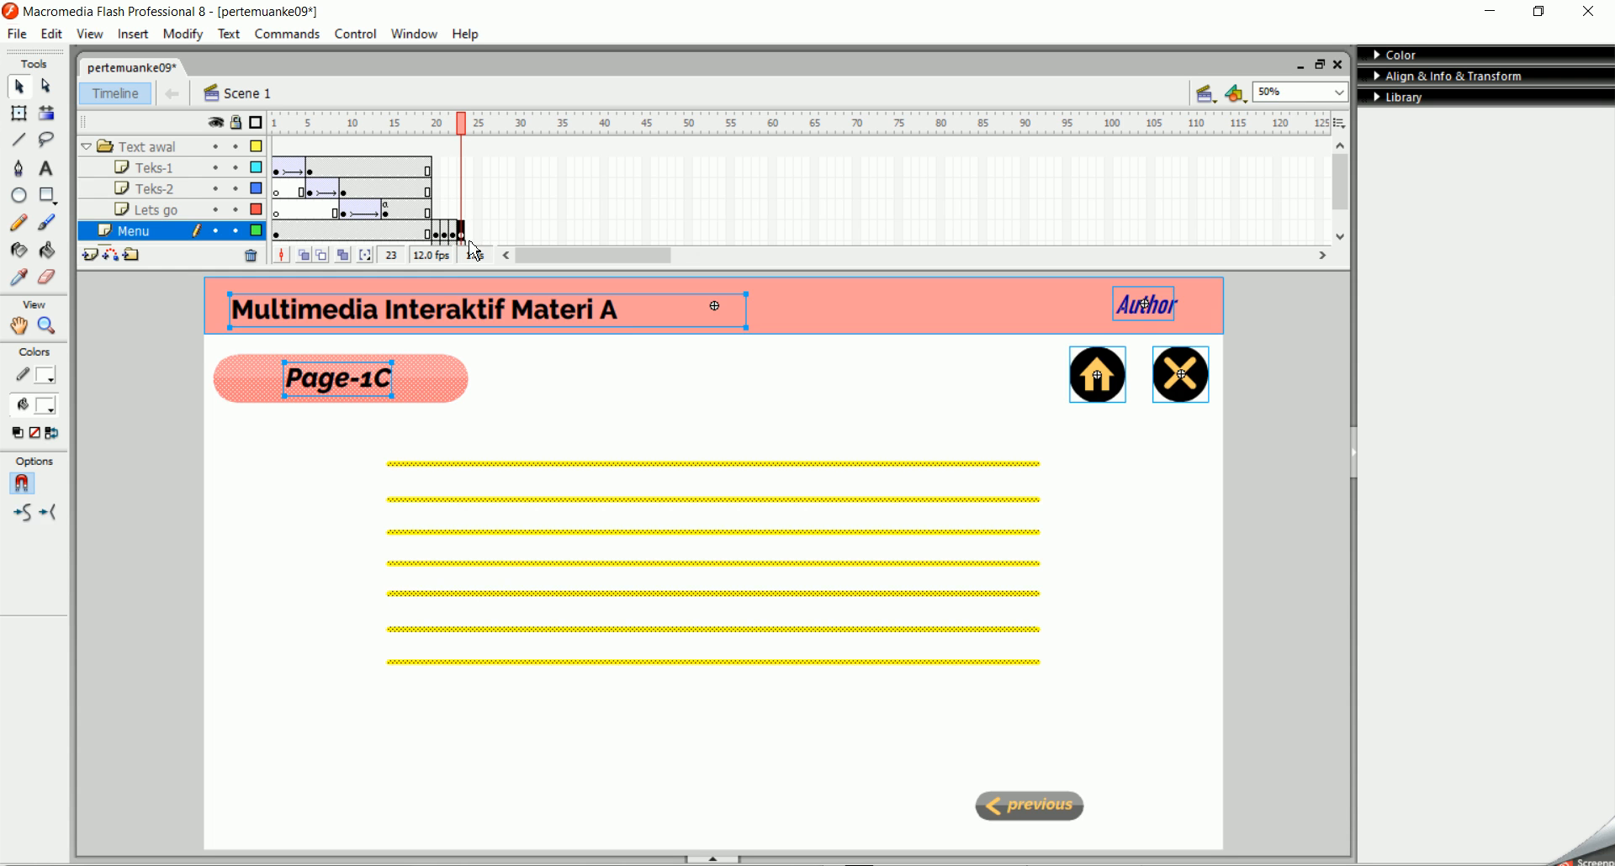
pyautogui.rightClick(1104, 389)
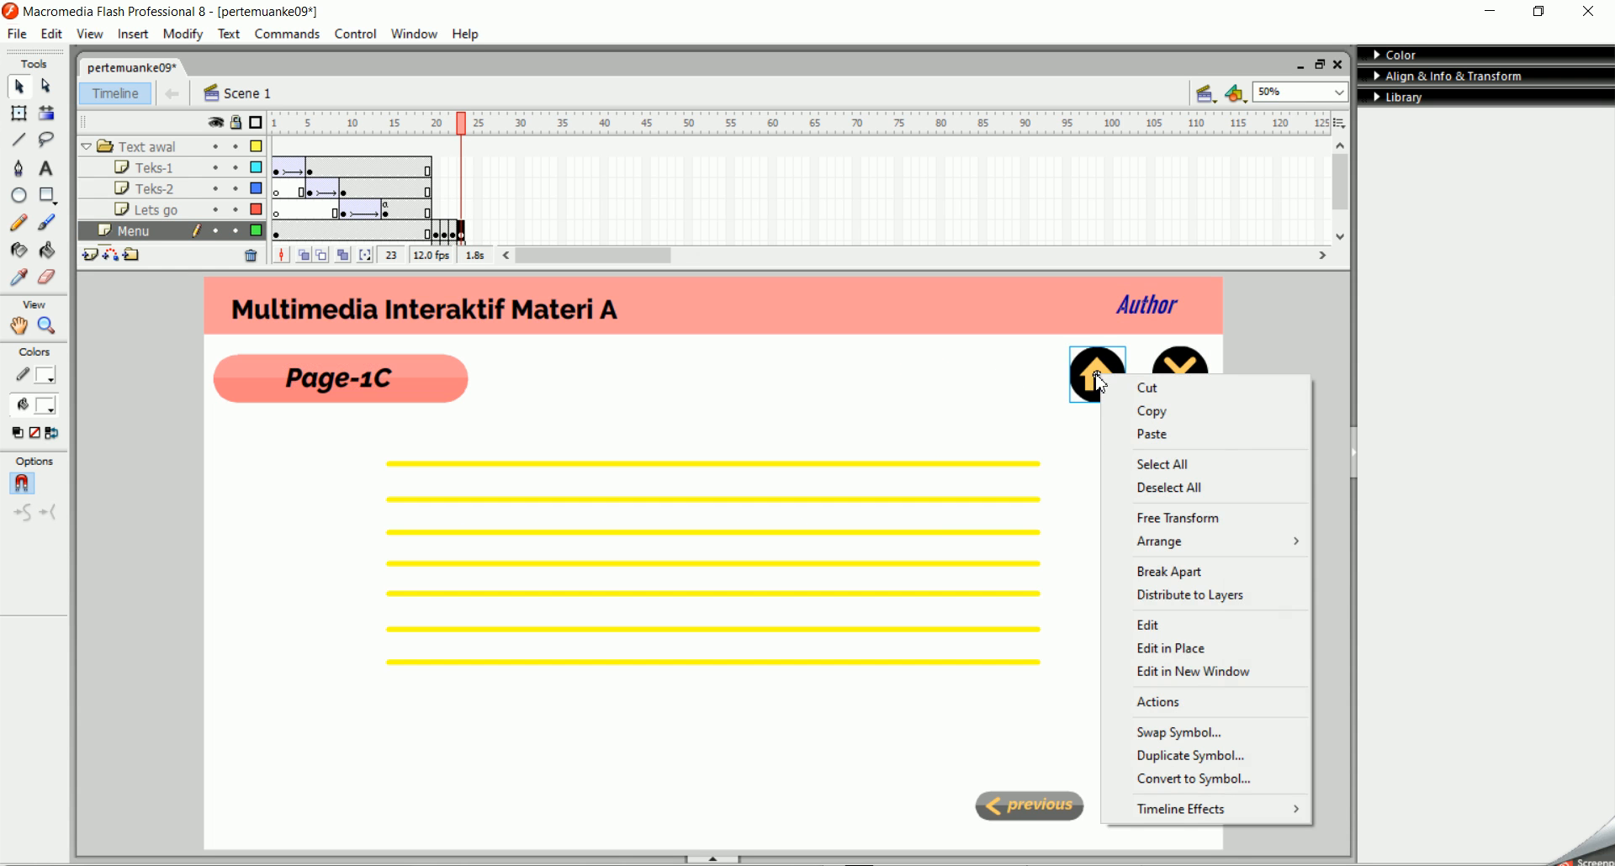
pyautogui.click(1159, 702)
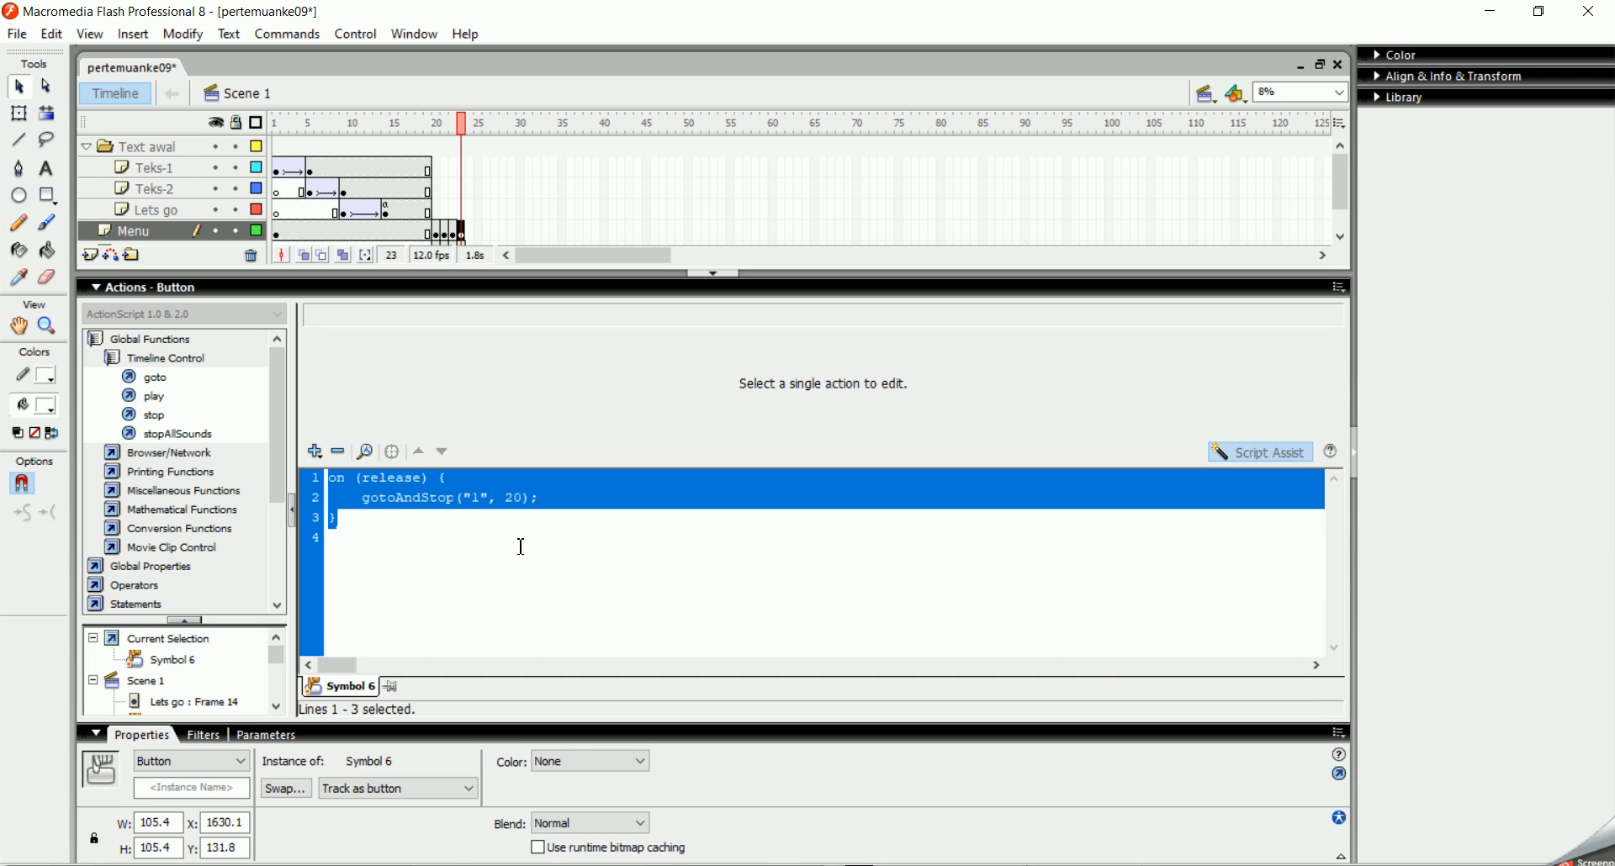
pyautogui.click(455, 533)
pyautogui.hotkey('ctrl', 'a')
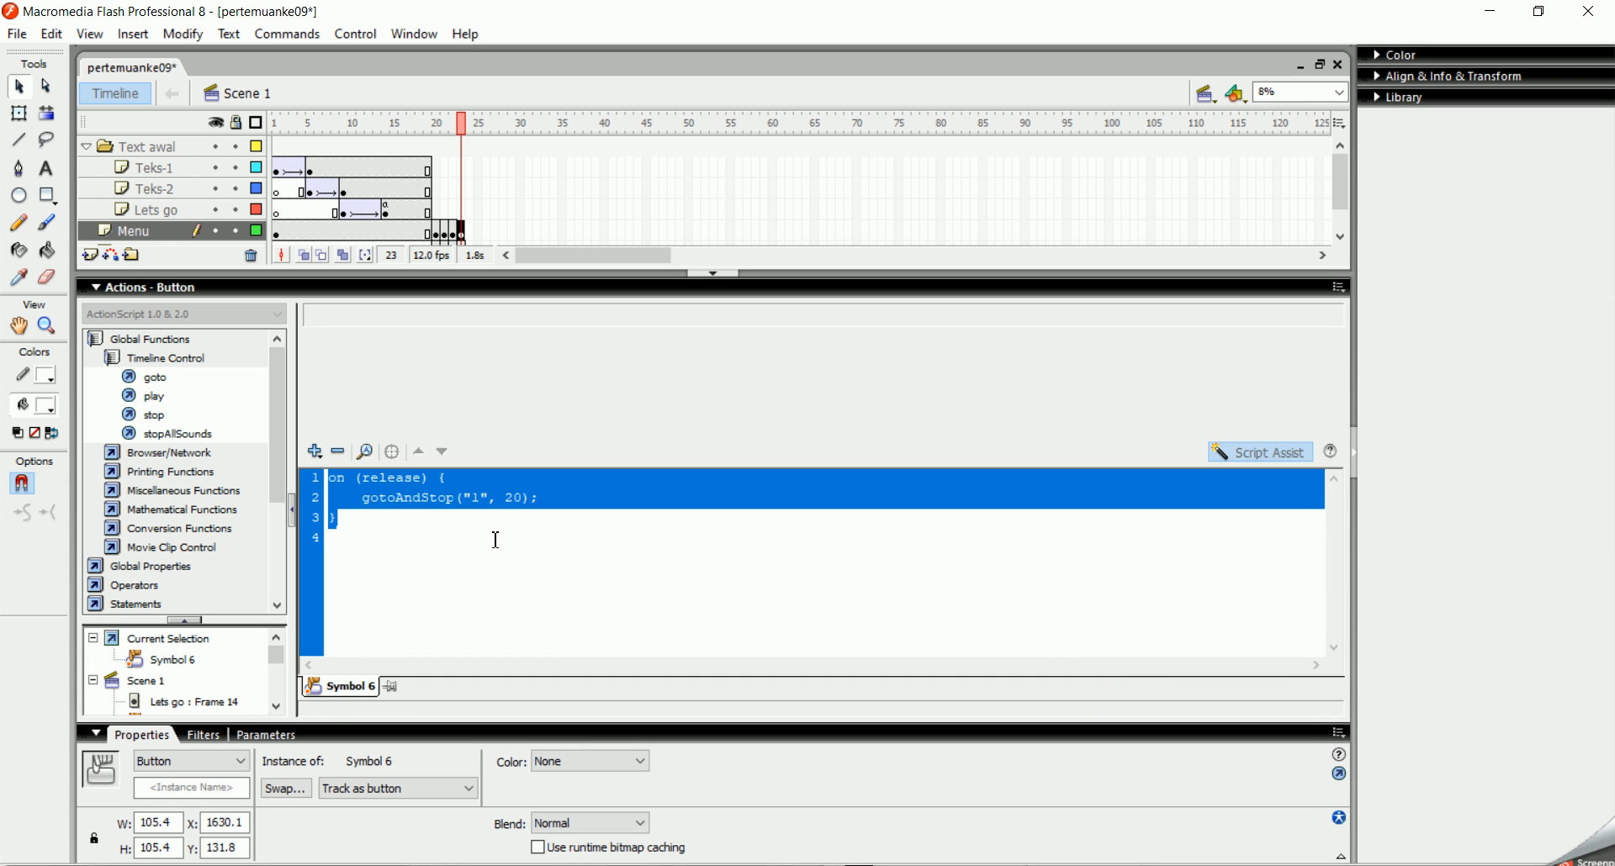
pyautogui.press('Delete')
pyautogui.click(519, 494)
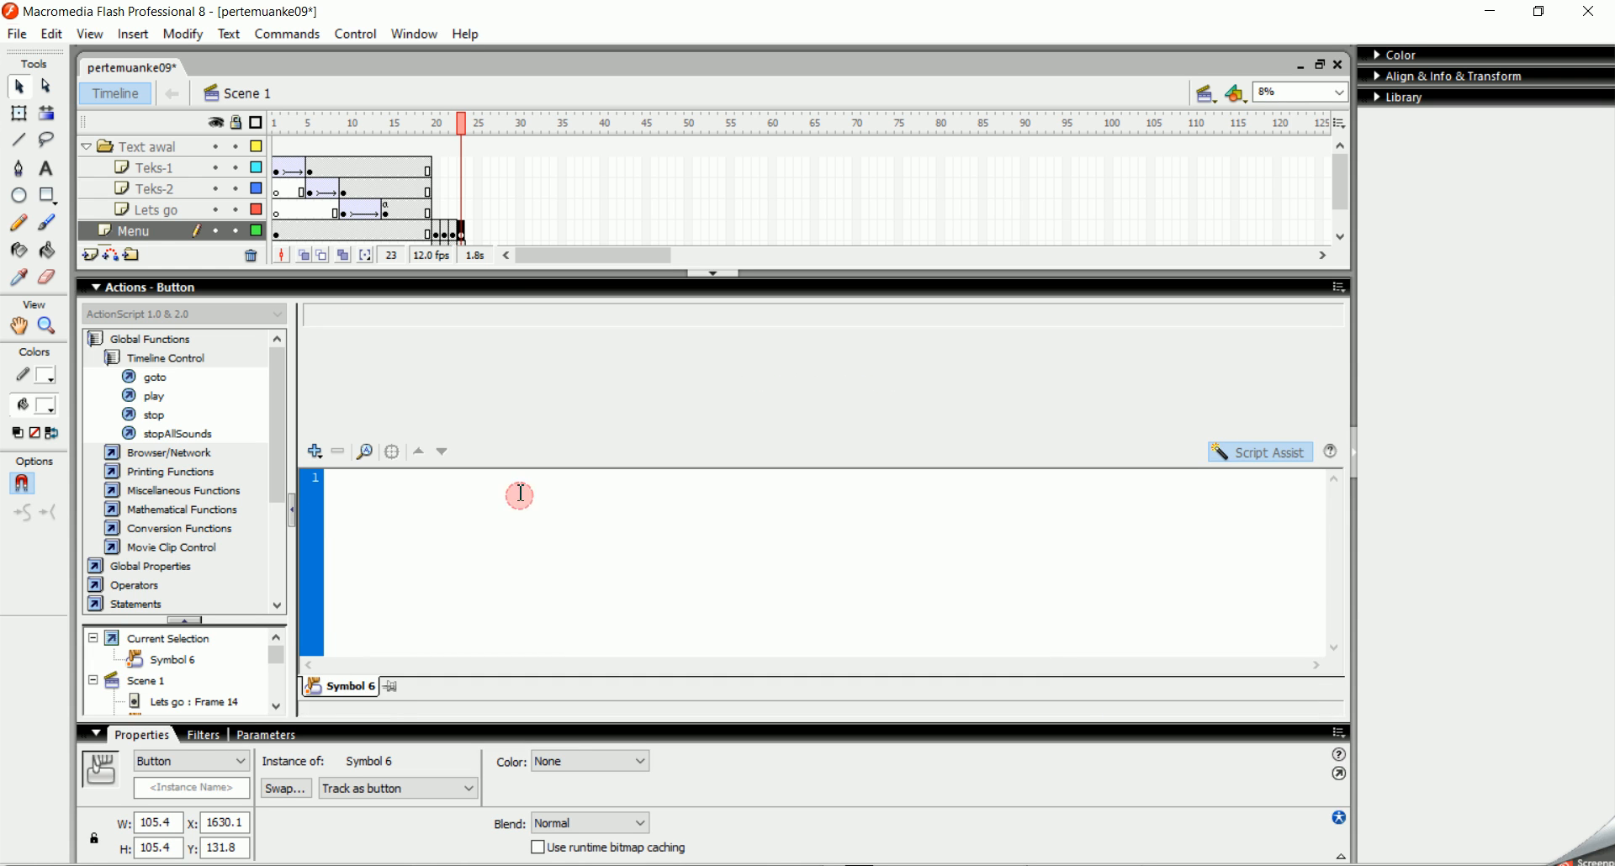
pyautogui.click(375, 492)
pyautogui.click(417, 486)
pyautogui.hotkey('ctrl', 'v')
pyautogui.hotkey('ctrl', 'c')
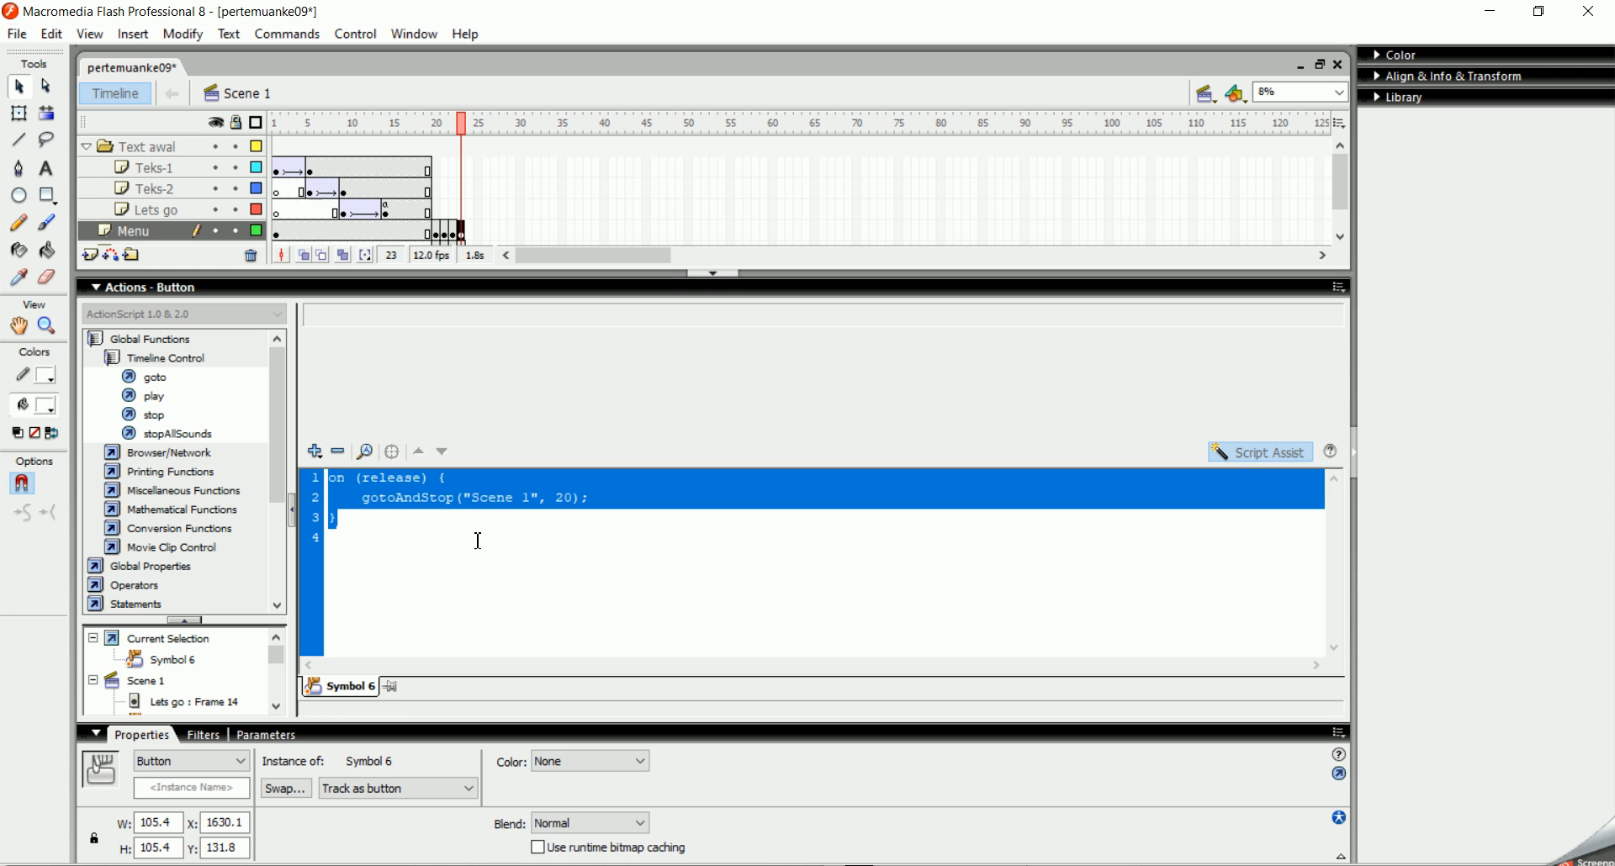
pyautogui.click(720, 273)
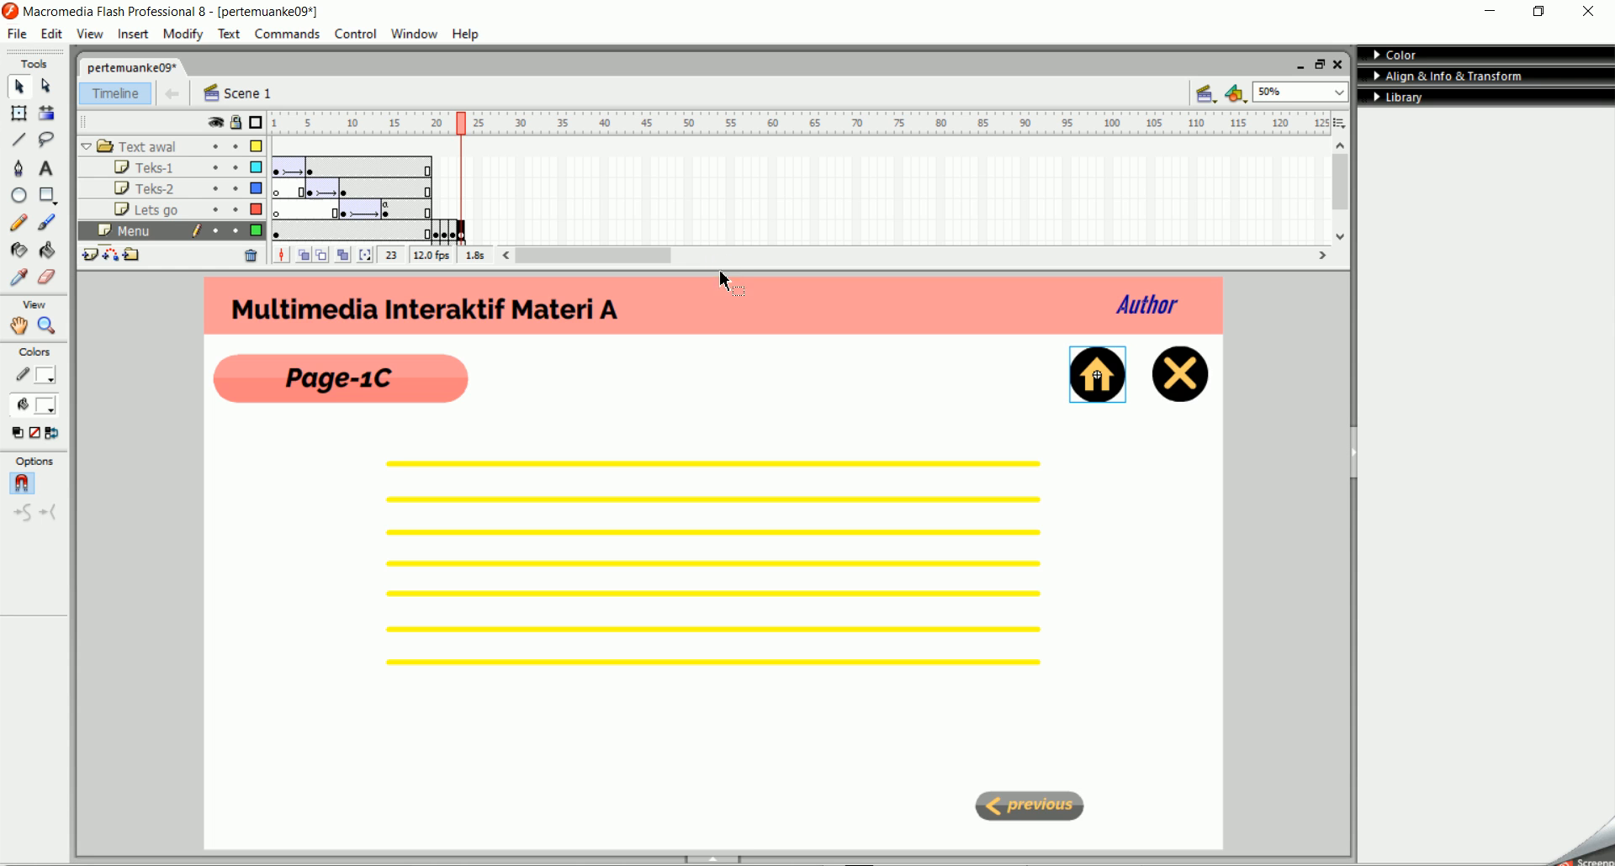
# Step: Switch to Scene 2 and paste the copied gotoAndStop("Scene 1", 20) script into the Page-2A home button's actions
pyautogui.click(1208, 94)
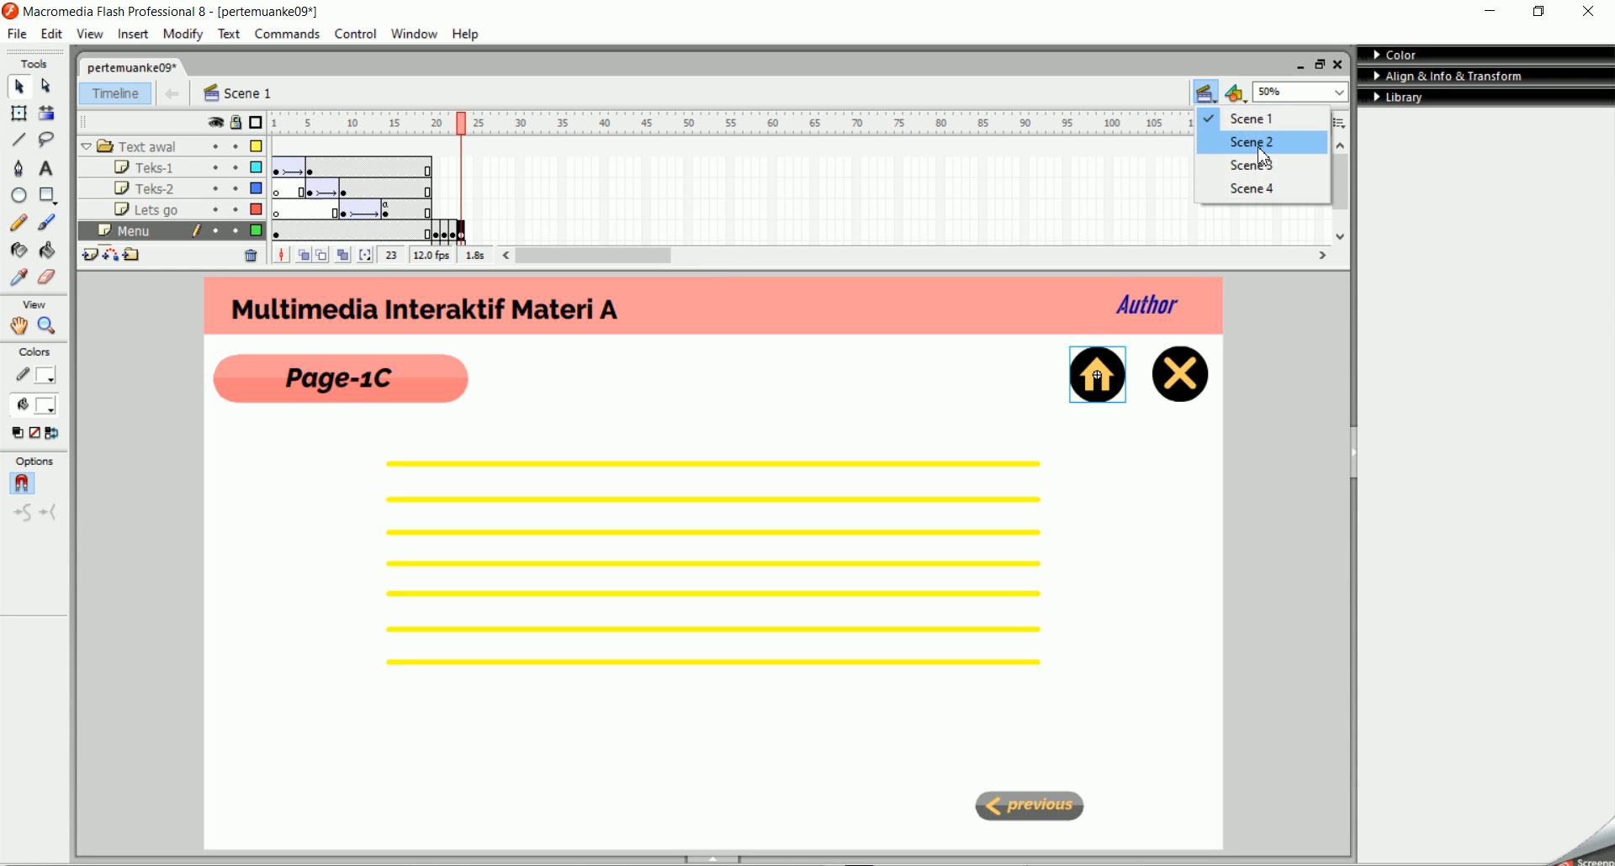
pyautogui.click(1260, 150)
pyautogui.click(1112, 384)
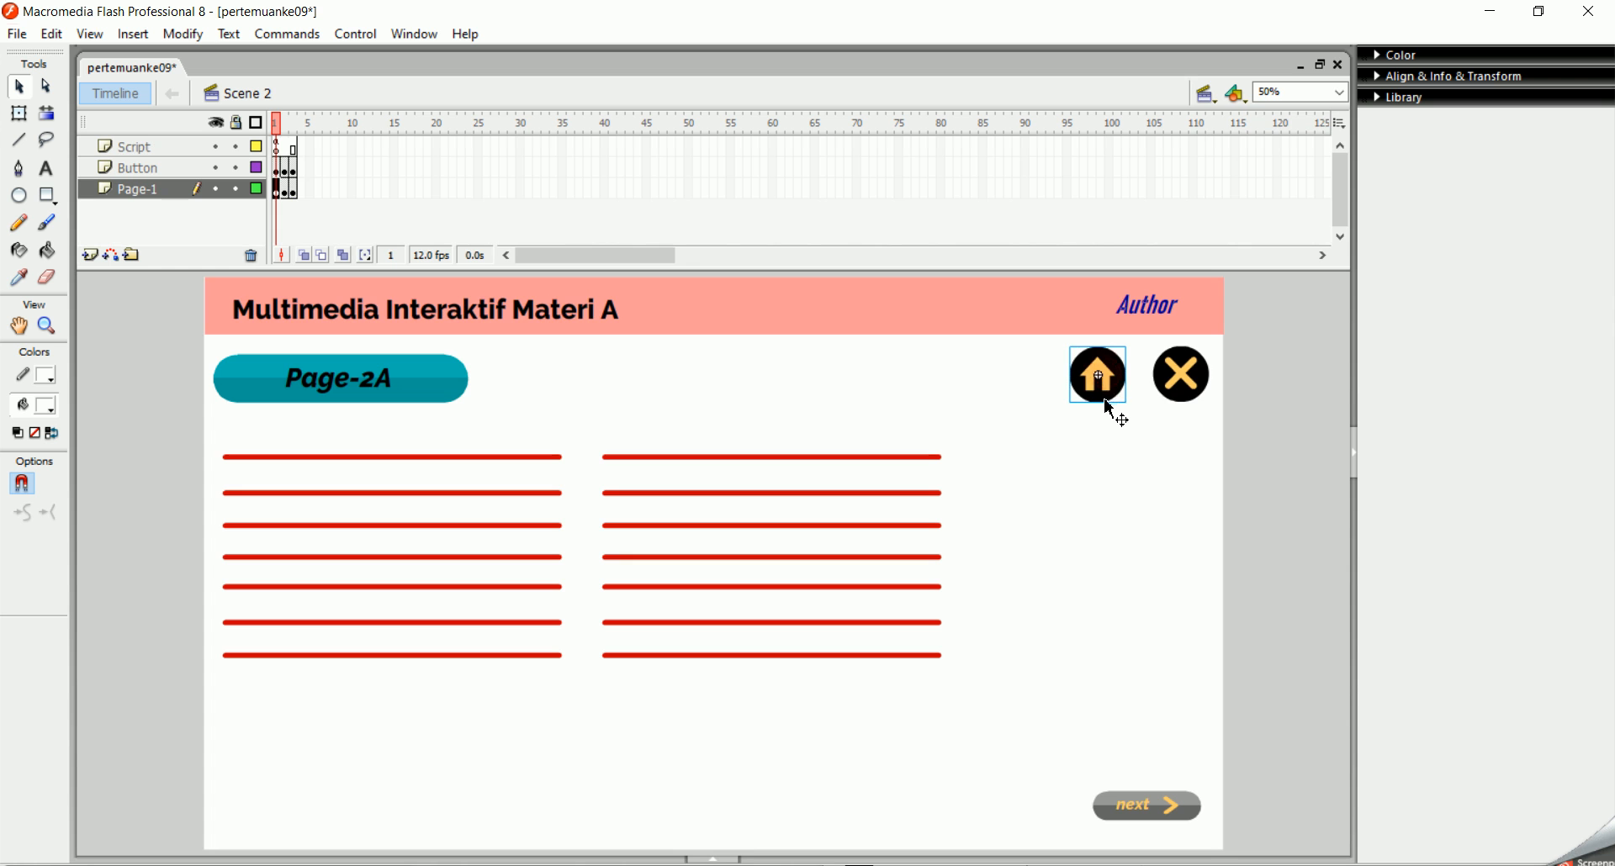
pyautogui.rightClick(1113, 393)
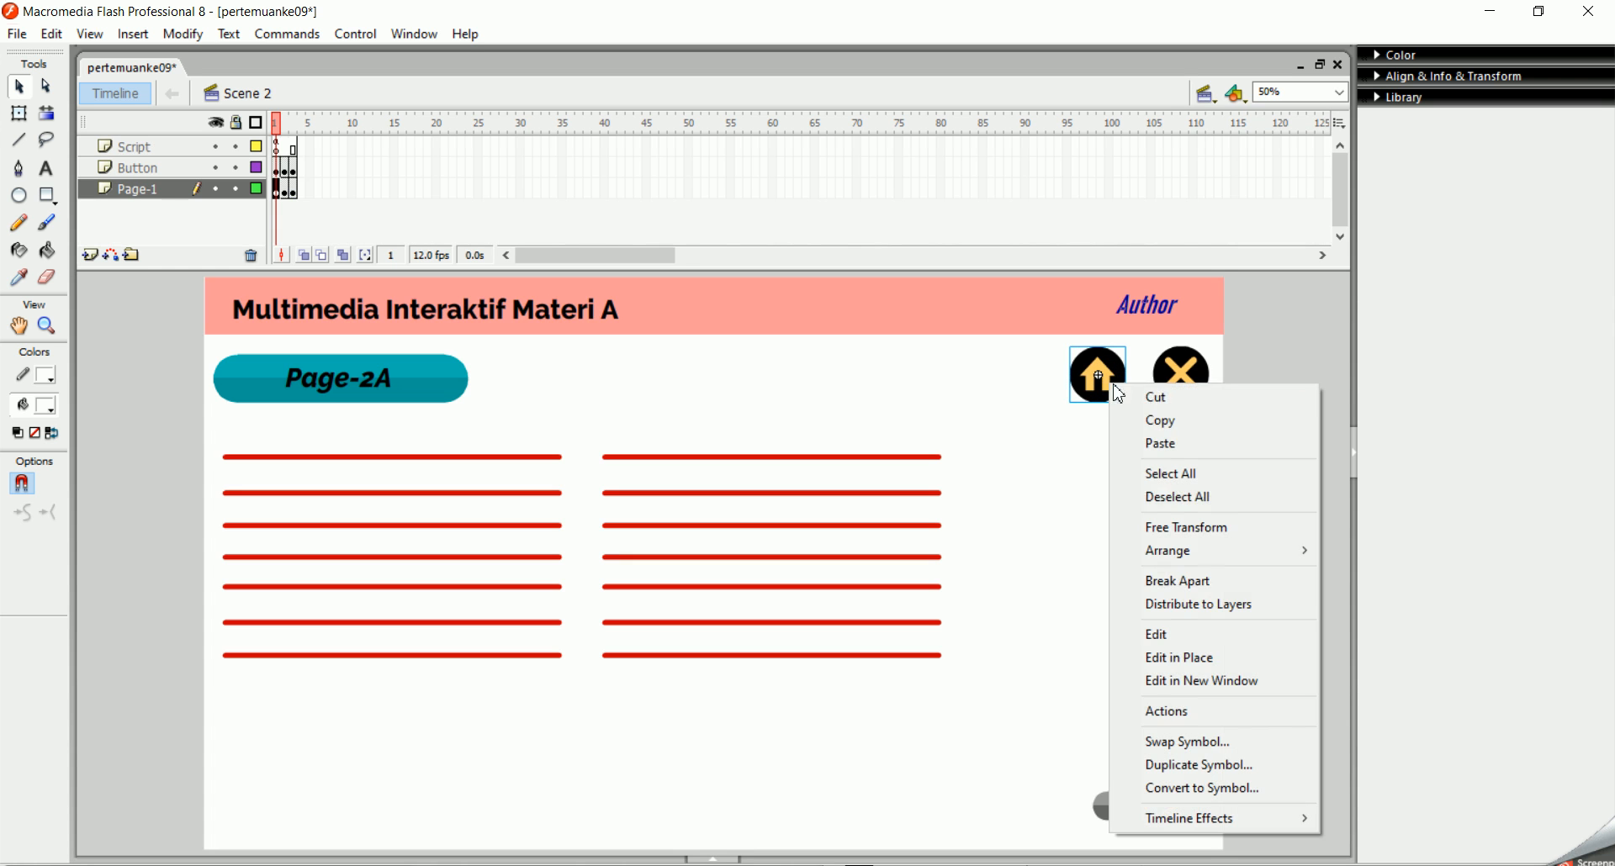
pyautogui.click(1194, 714)
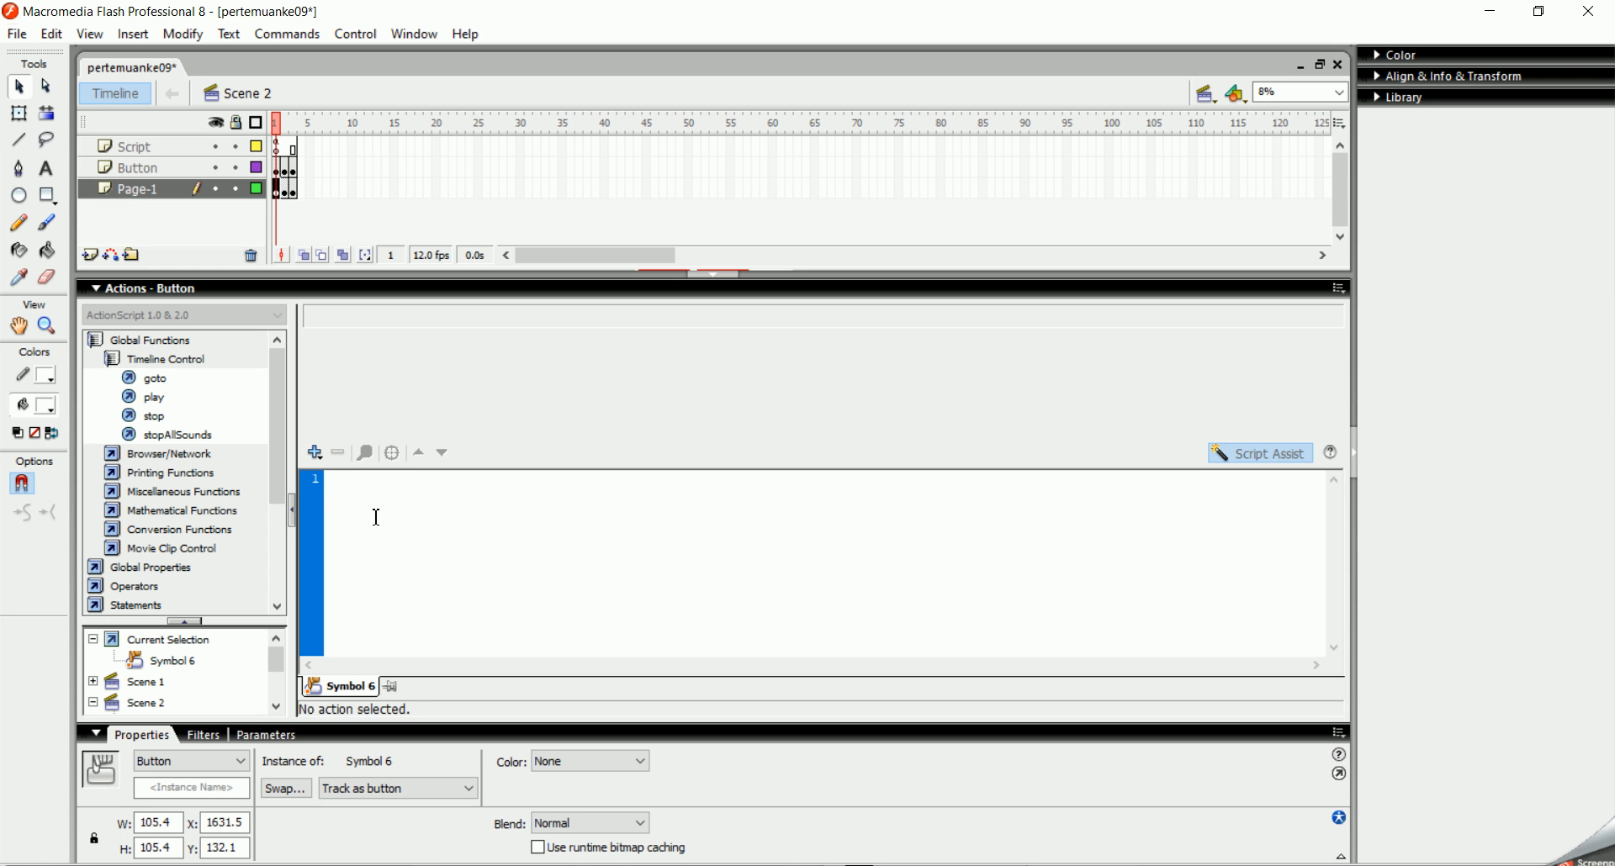
pyautogui.hotkey('ctrl', 'v')
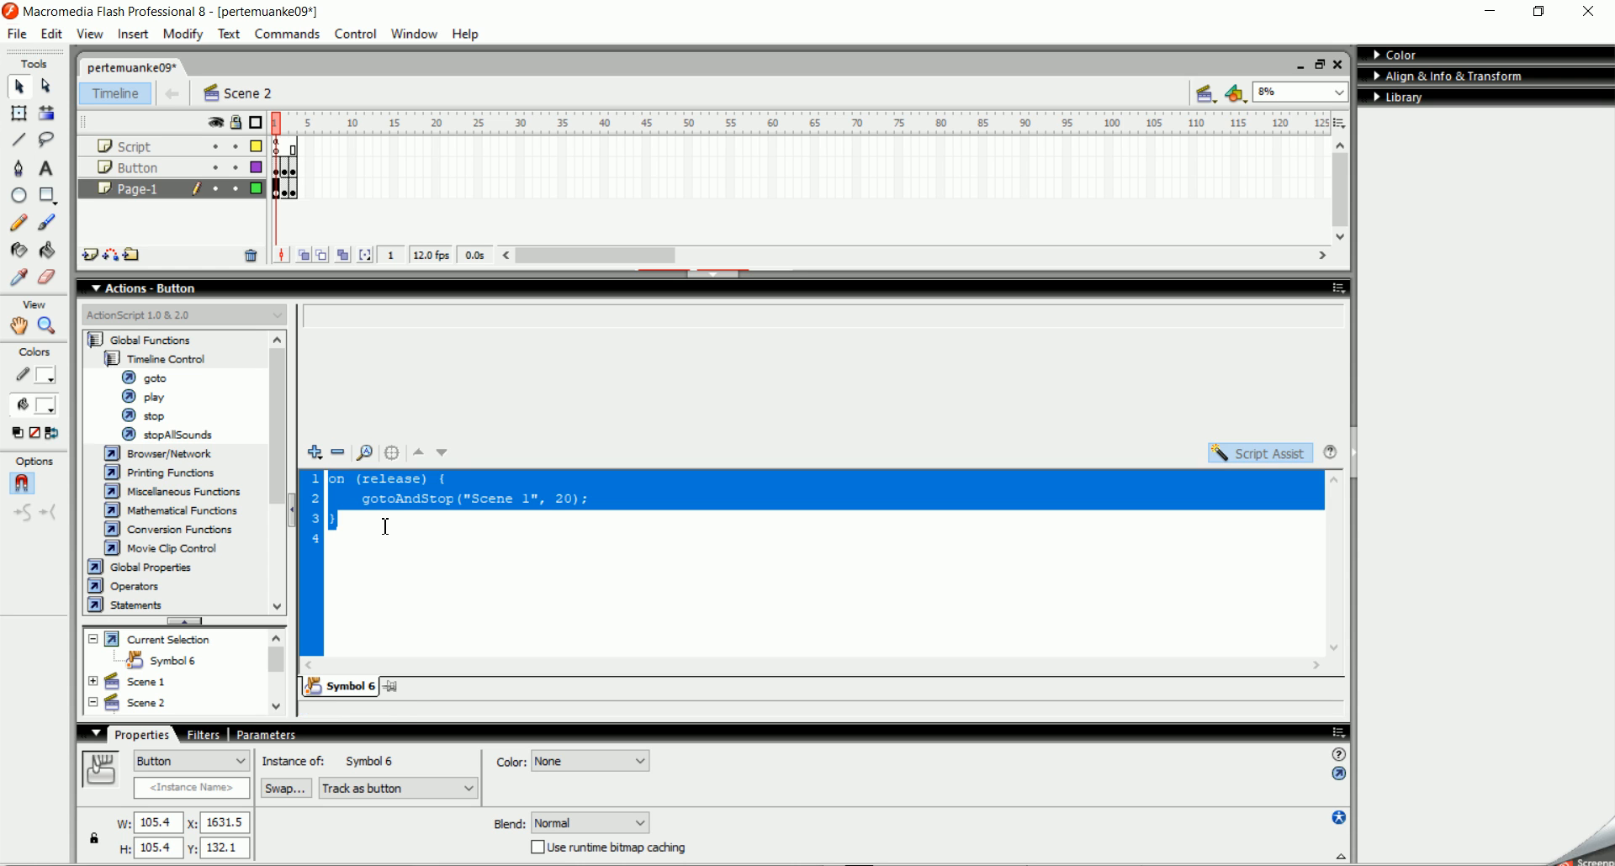
pyautogui.click(713, 274)
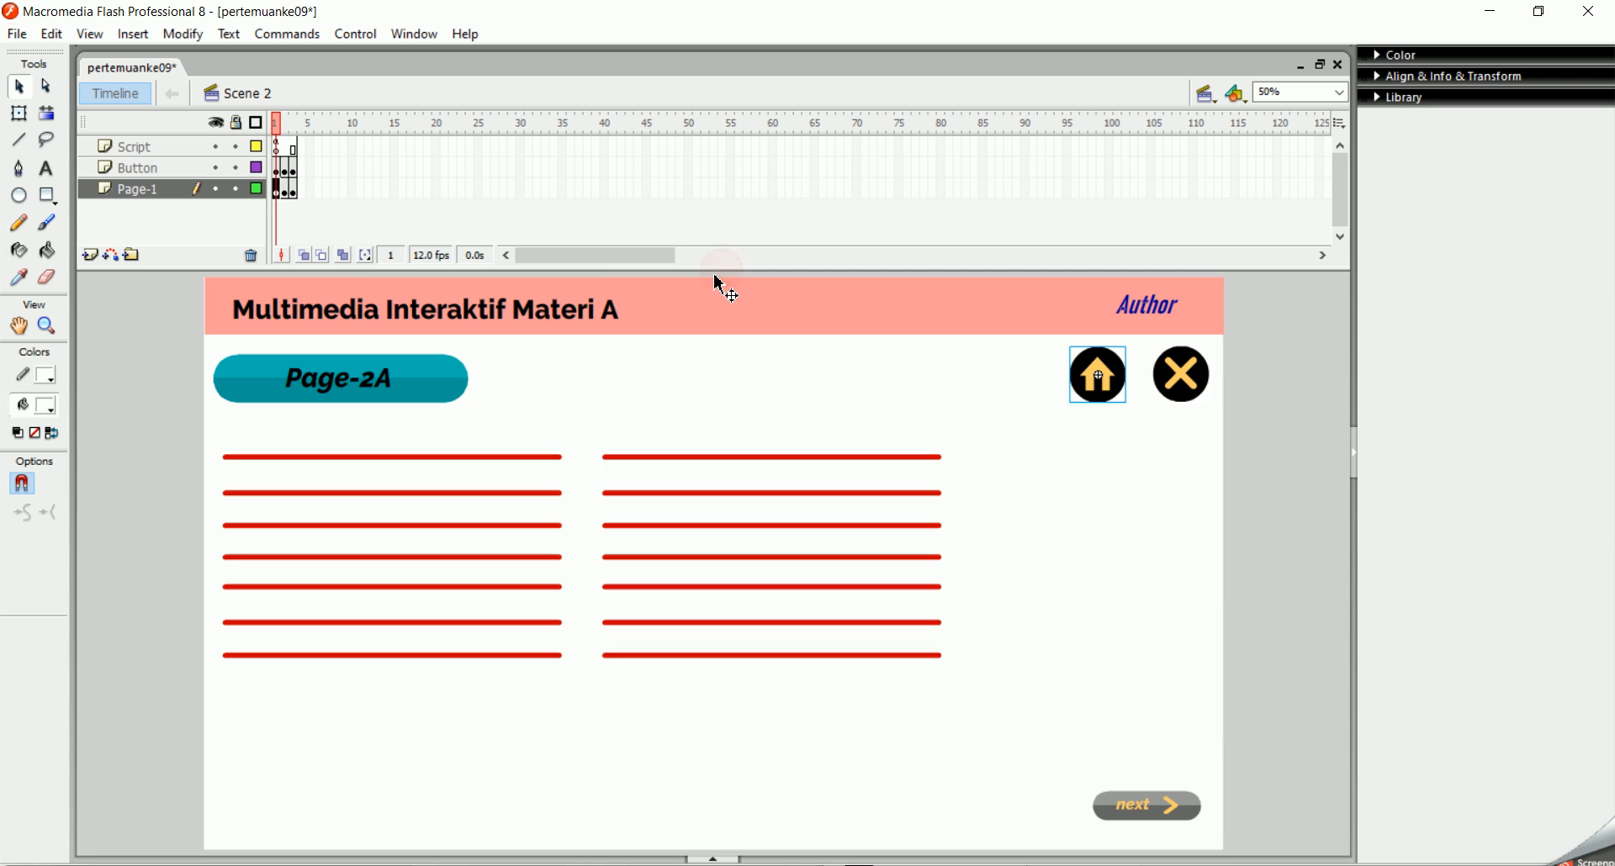
# Step: Paste the on-release gotoAndStop("Scene 1", 20) script into the actions of the Page-2B home button on frame 2
pyautogui.click(291, 193)
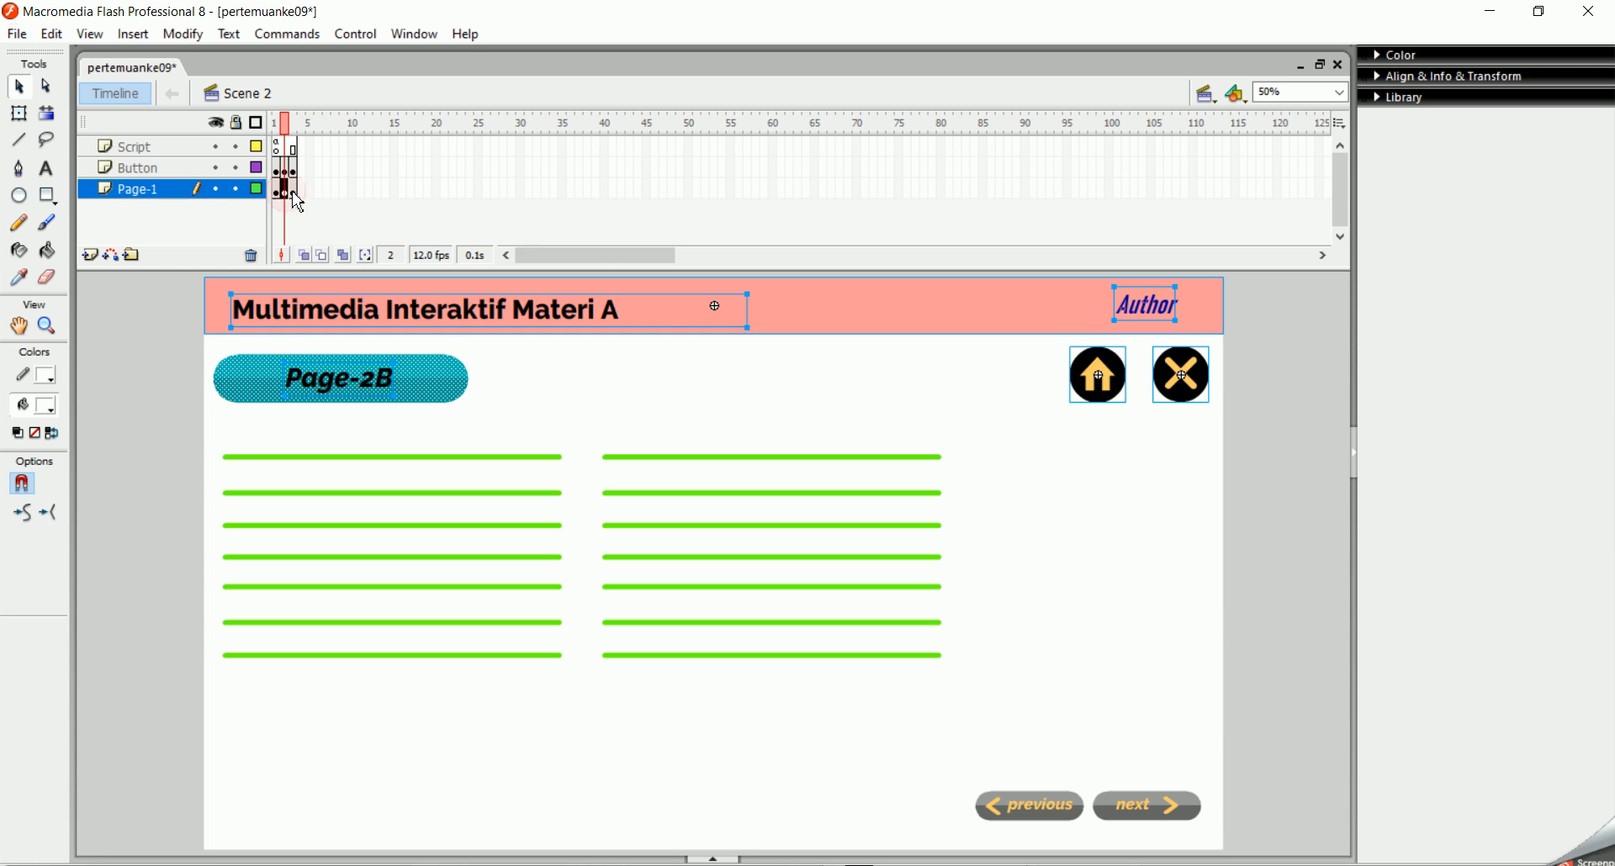
pyautogui.click(1099, 493)
pyautogui.rightClick(1098, 380)
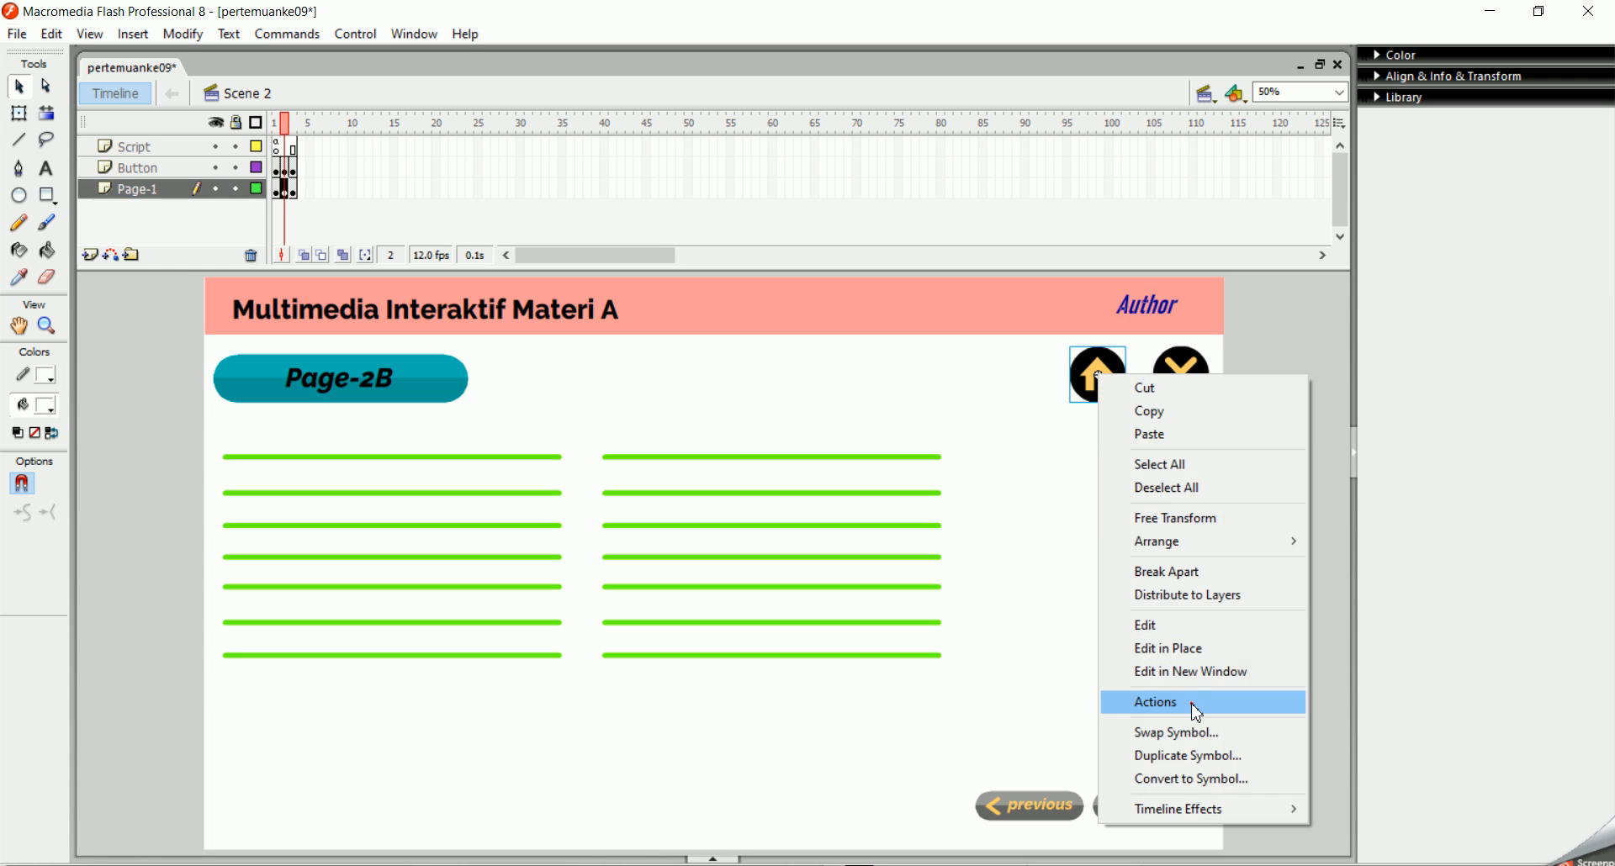
pyautogui.click(1194, 705)
pyautogui.write('on (release) { \tgotoAndStop("Scene 1", 10); }')
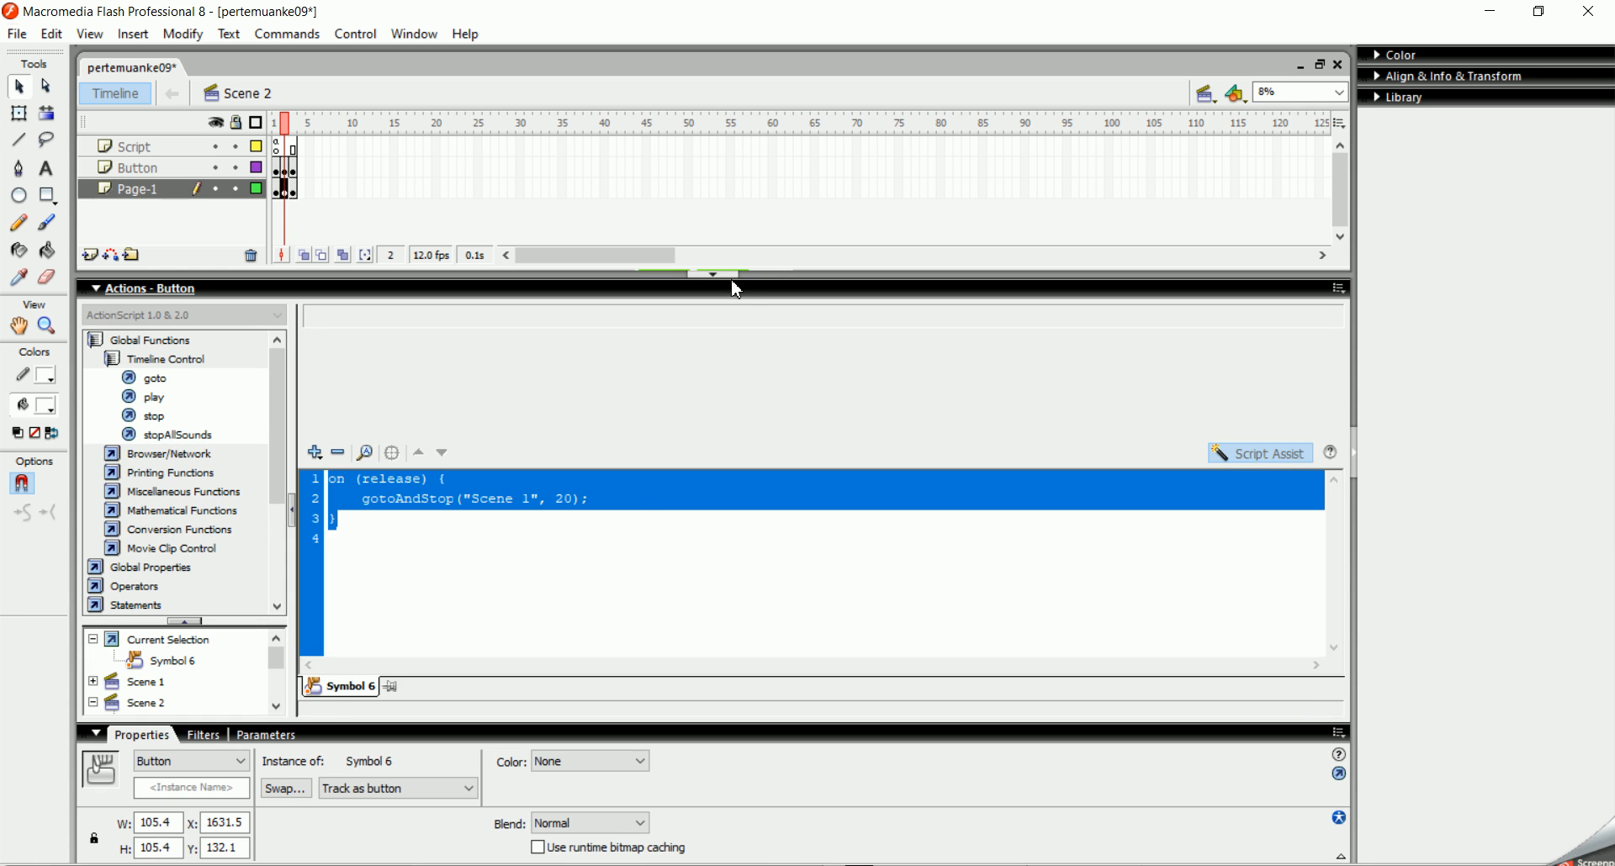
pyautogui.click(724, 275)
# Step: Paste the on-release gotoAndStop("Scene 1", 20) script into the actions of the Page-2C home button on frame 3
pyautogui.click(293, 190)
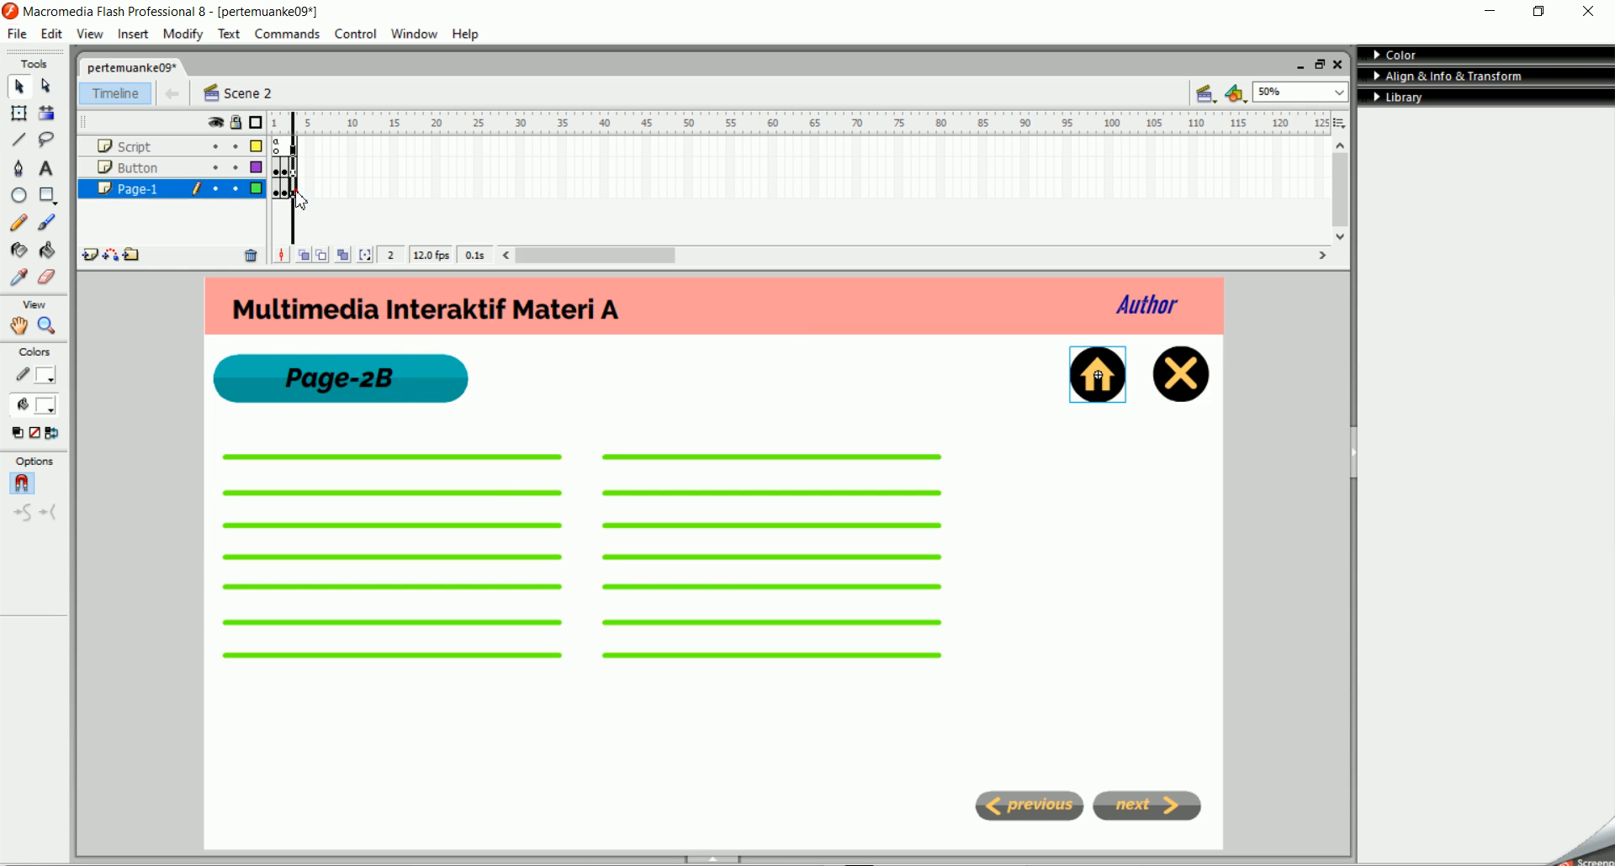
pyautogui.click(1076, 441)
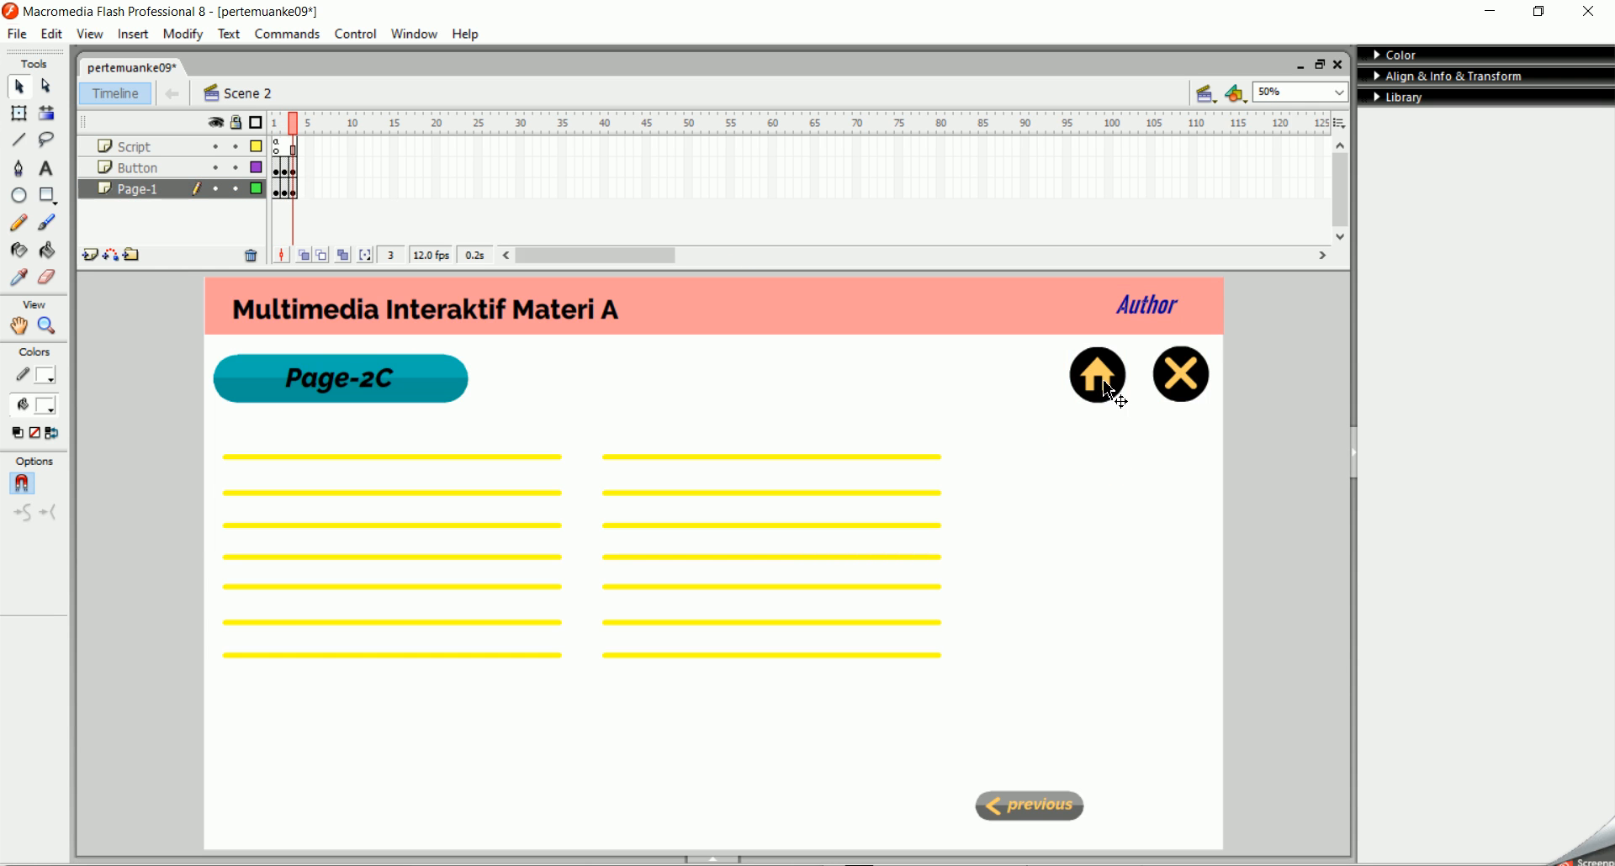
pyautogui.rightClick(1099, 378)
pyautogui.click(1186, 706)
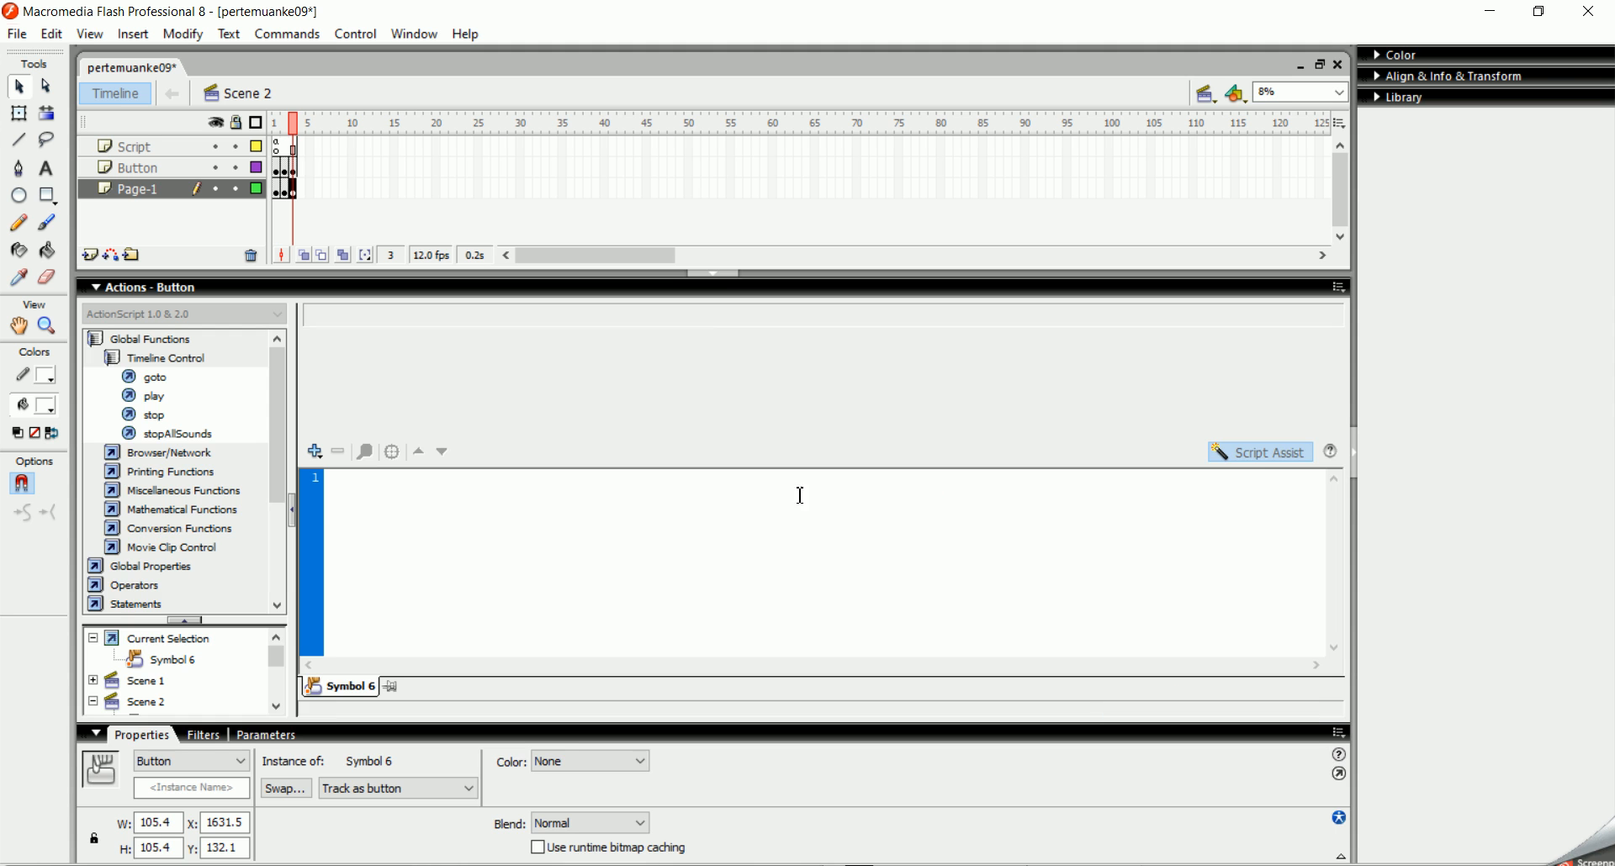
pyautogui.write('on (release) {     gotoAndStop("Scene 1", 20); }')
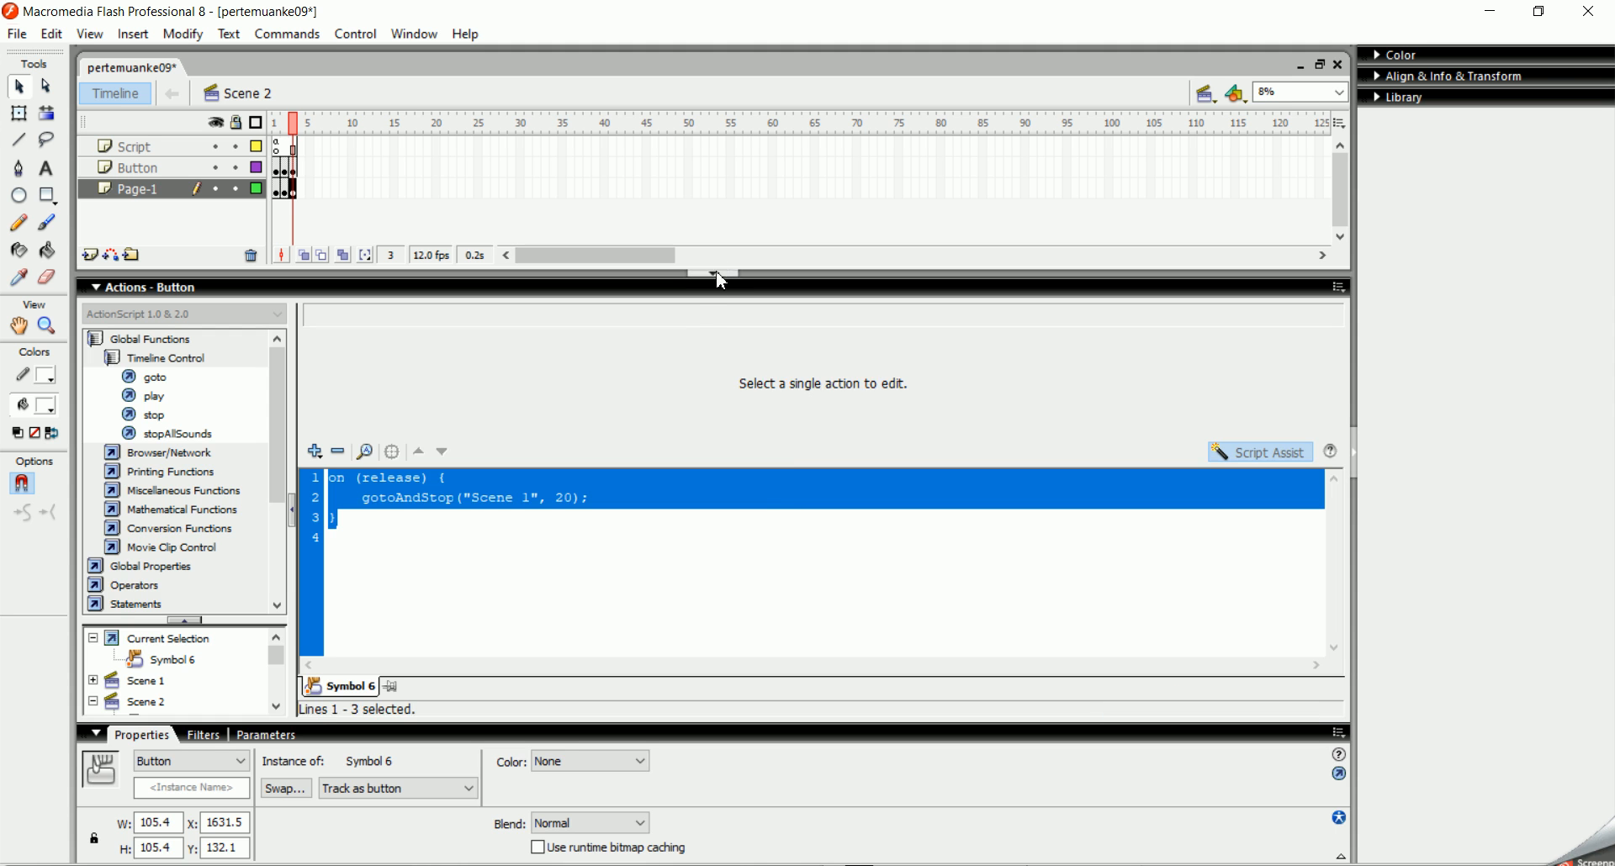
# Step: Save the project and switch from Scene 2 to Scene 1
pyautogui.click(714, 273)
pyautogui.hotkey('ctrl', 's')
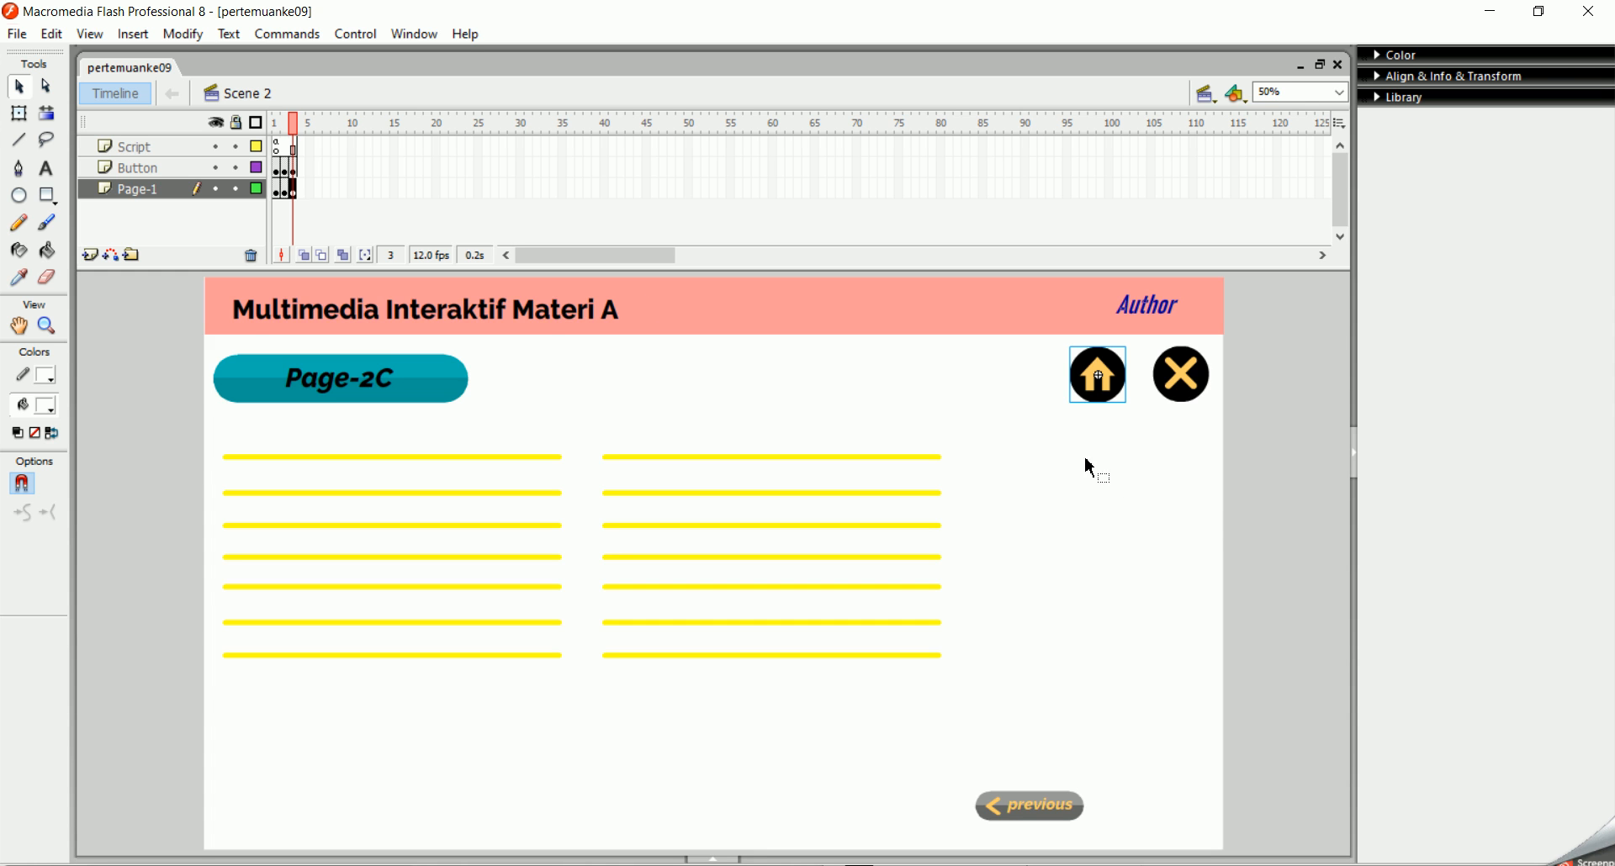
pyautogui.click(1207, 93)
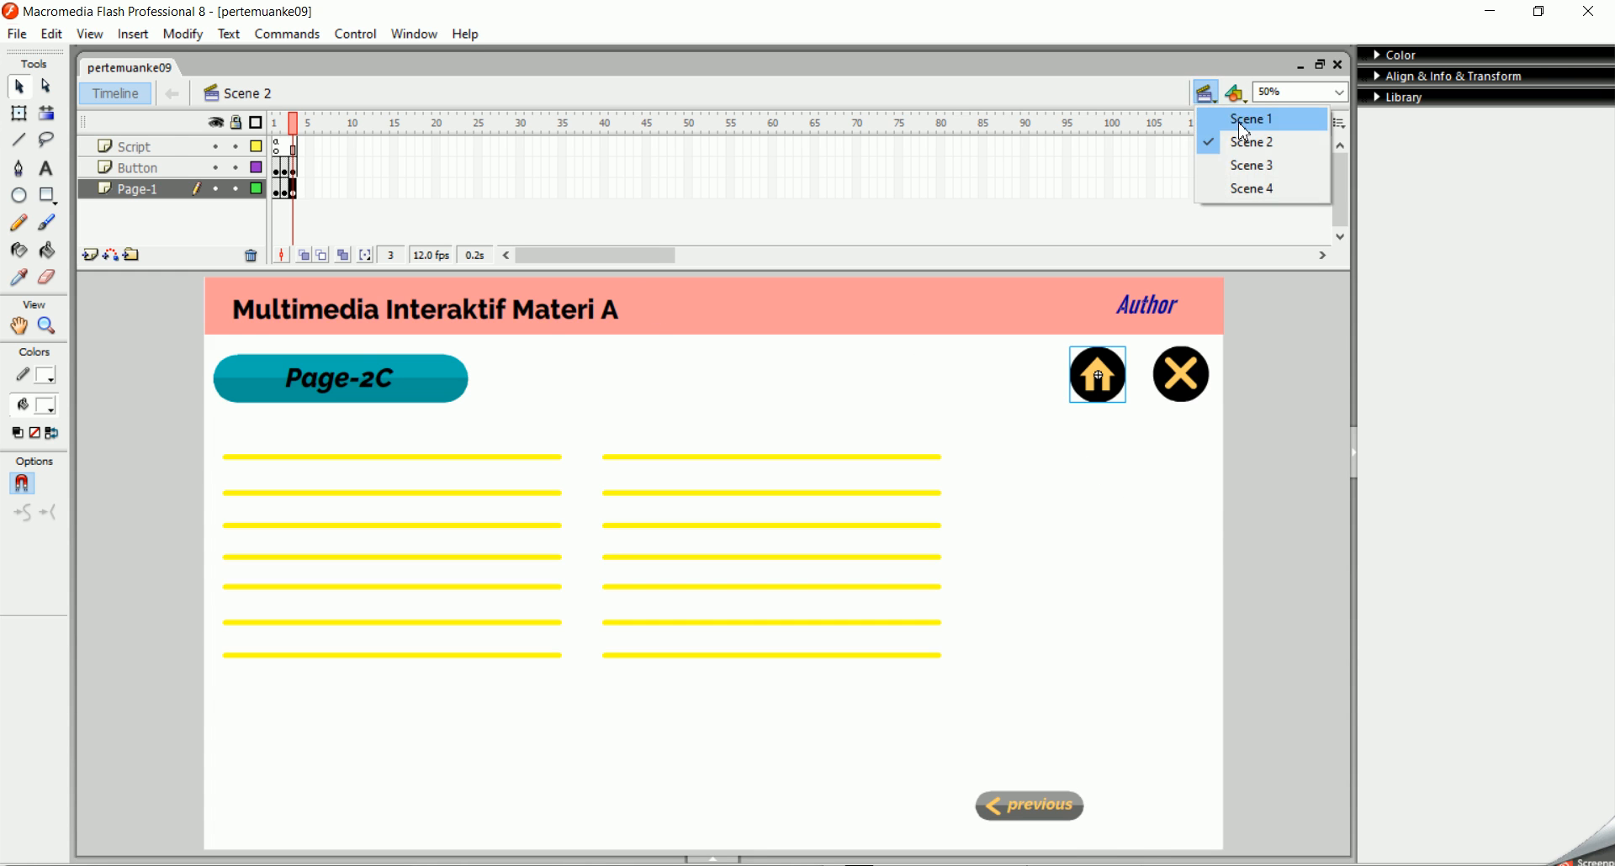
pyautogui.click(1246, 116)
# Step: Test the movie by starting with Let's Go, opening Page-1 and Page-2 with a return home from each, and opening Page-3
pyautogui.hotkey('ctrl', 'Return')
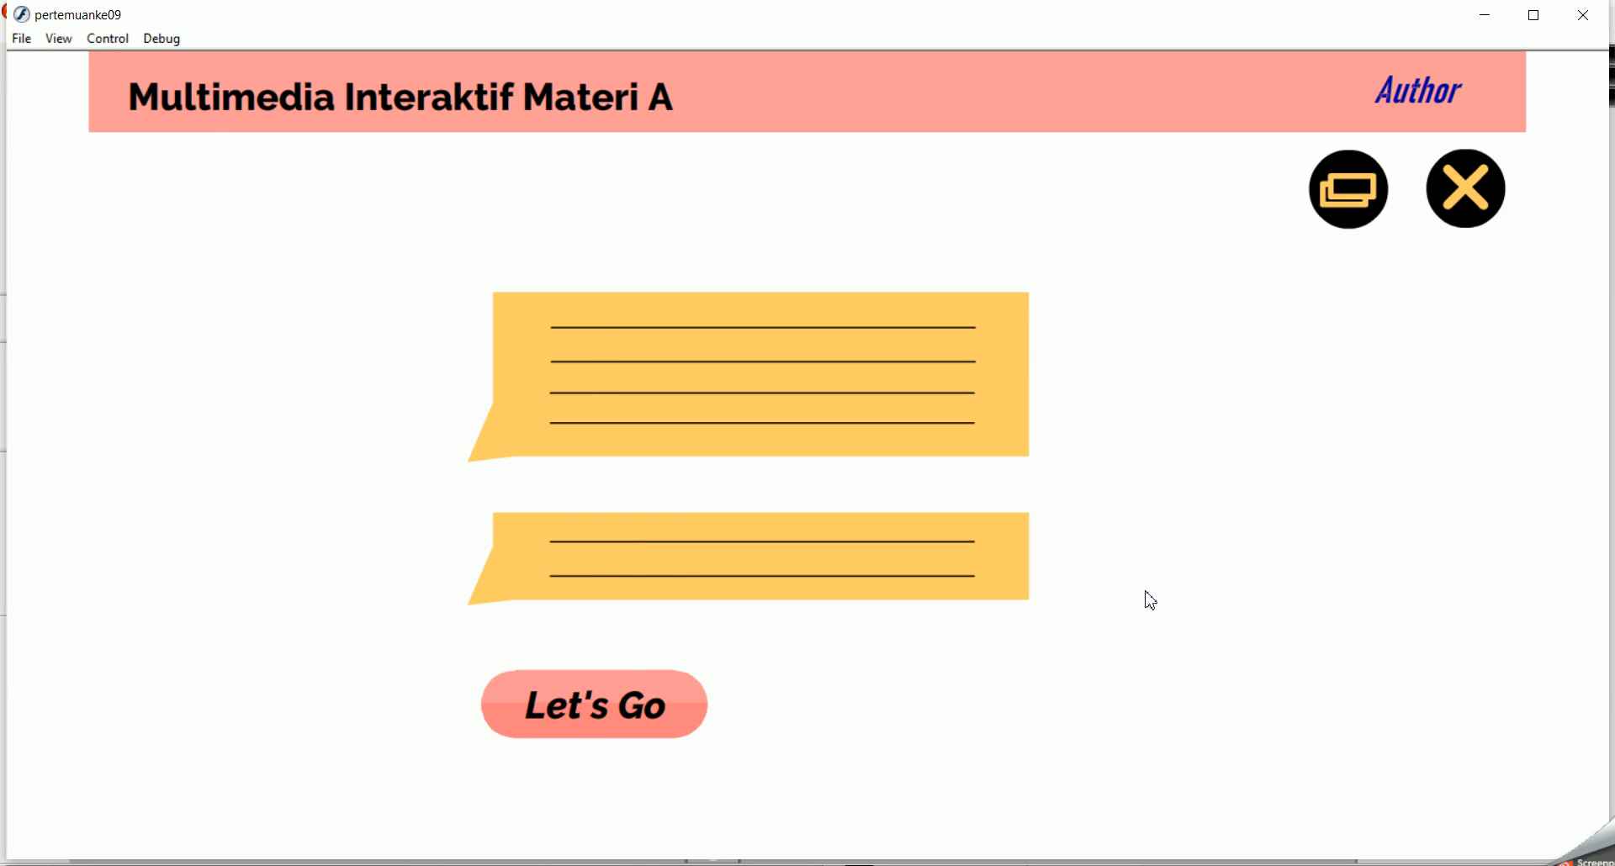
pyautogui.click(627, 716)
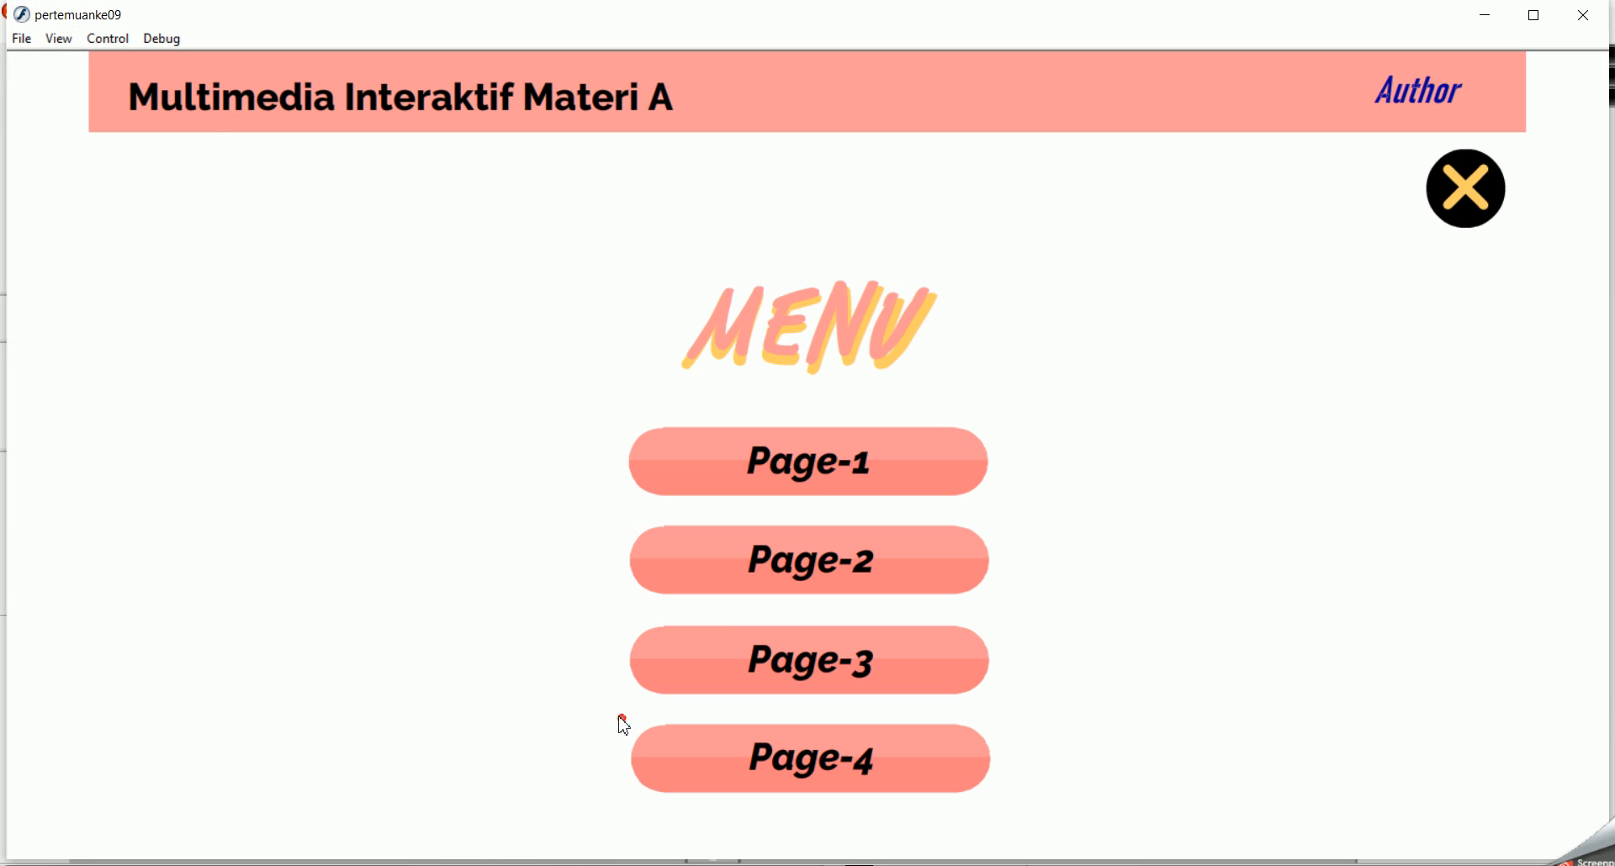
pyautogui.click(844, 476)
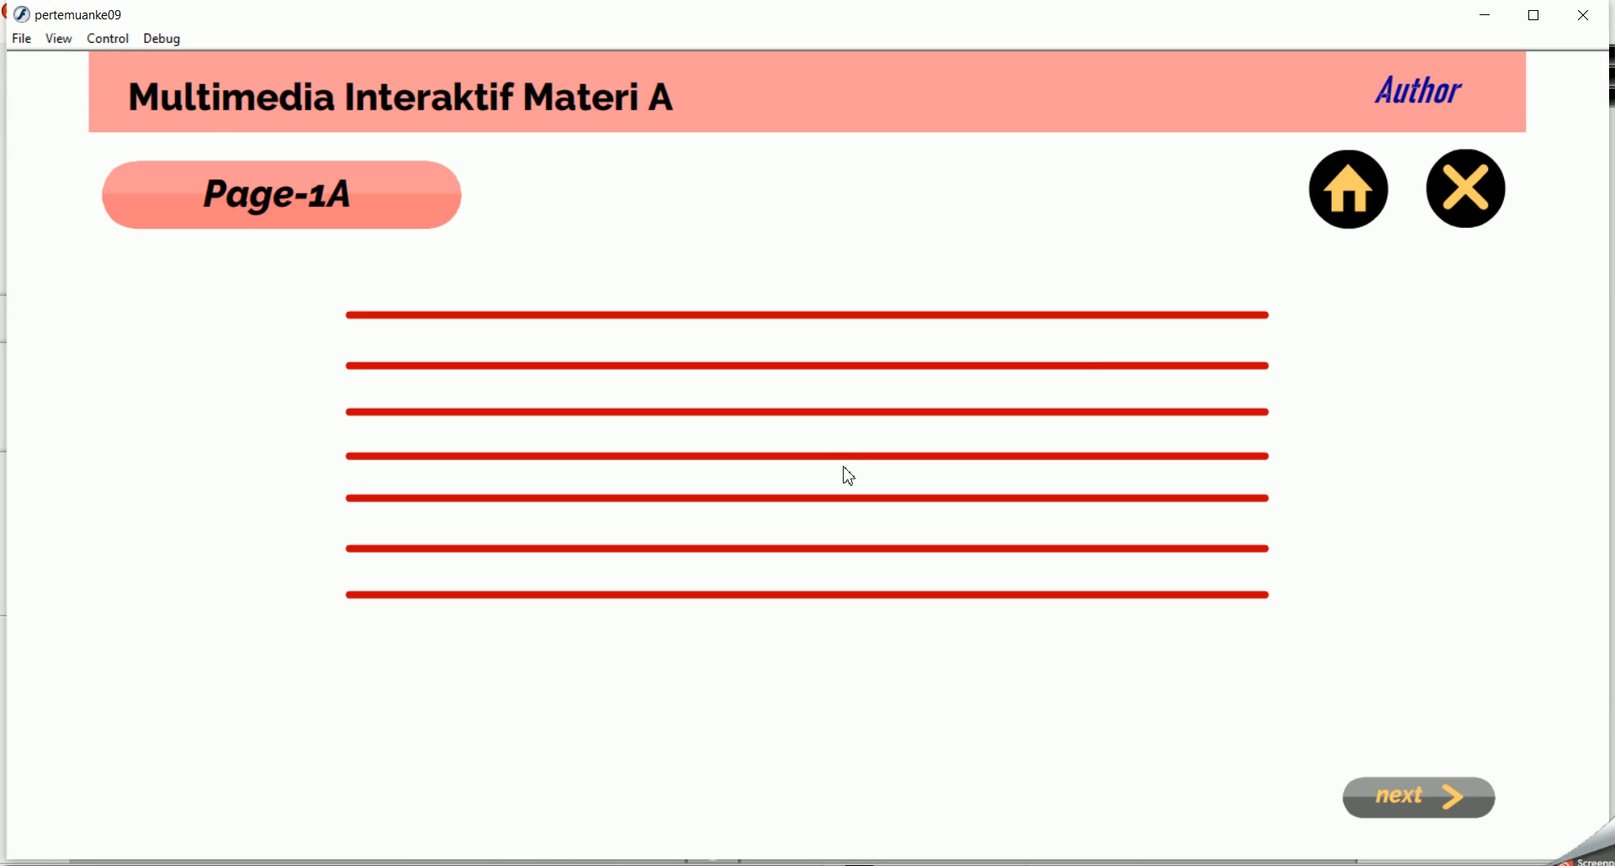
pyautogui.click(1351, 208)
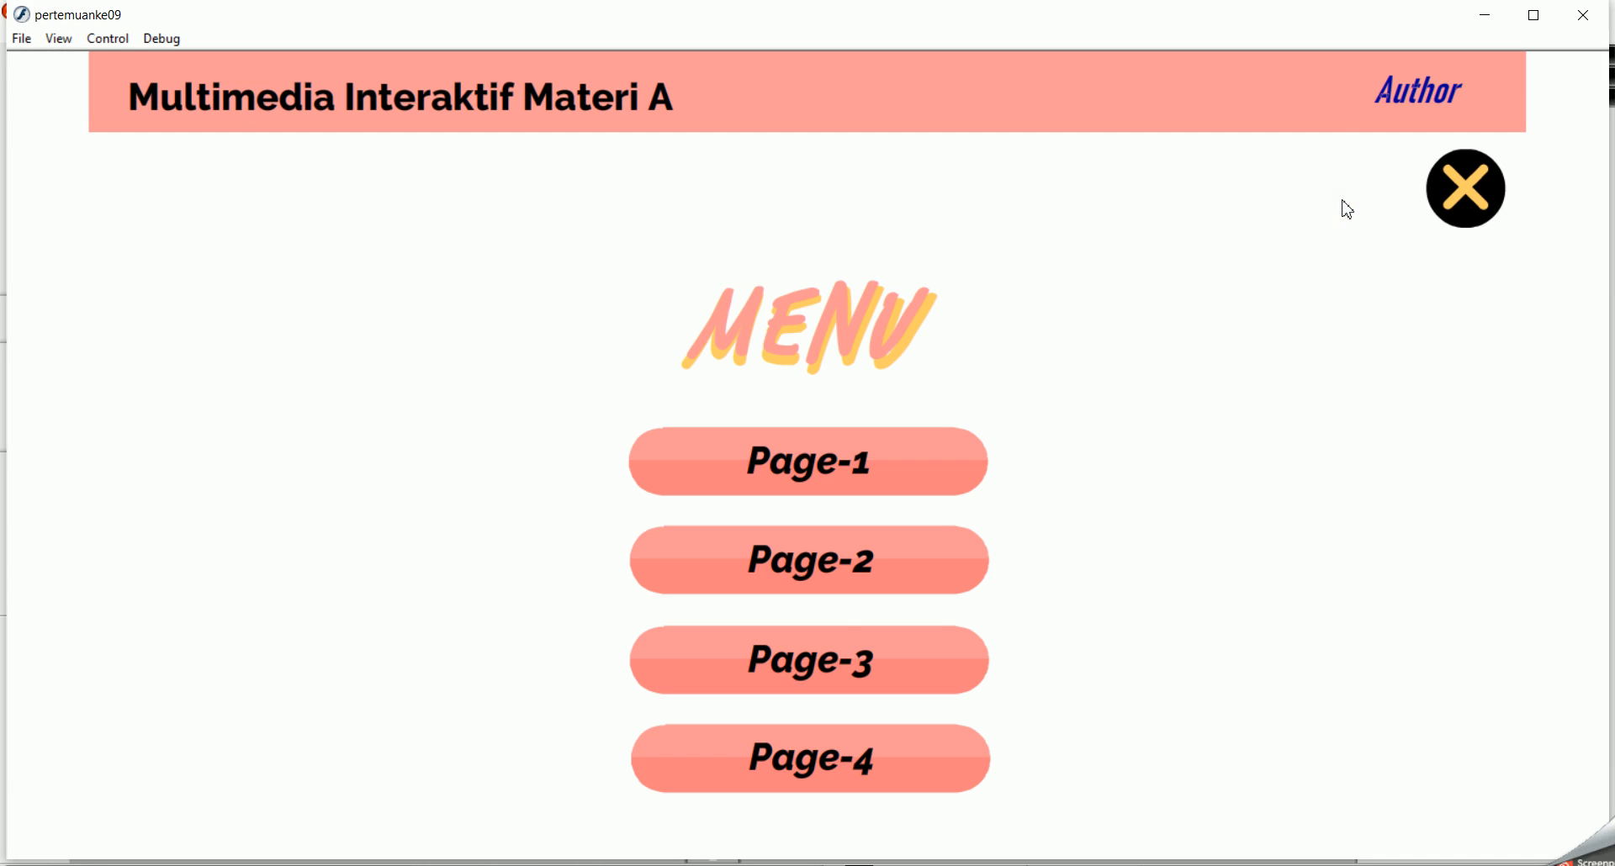
pyautogui.click(840, 565)
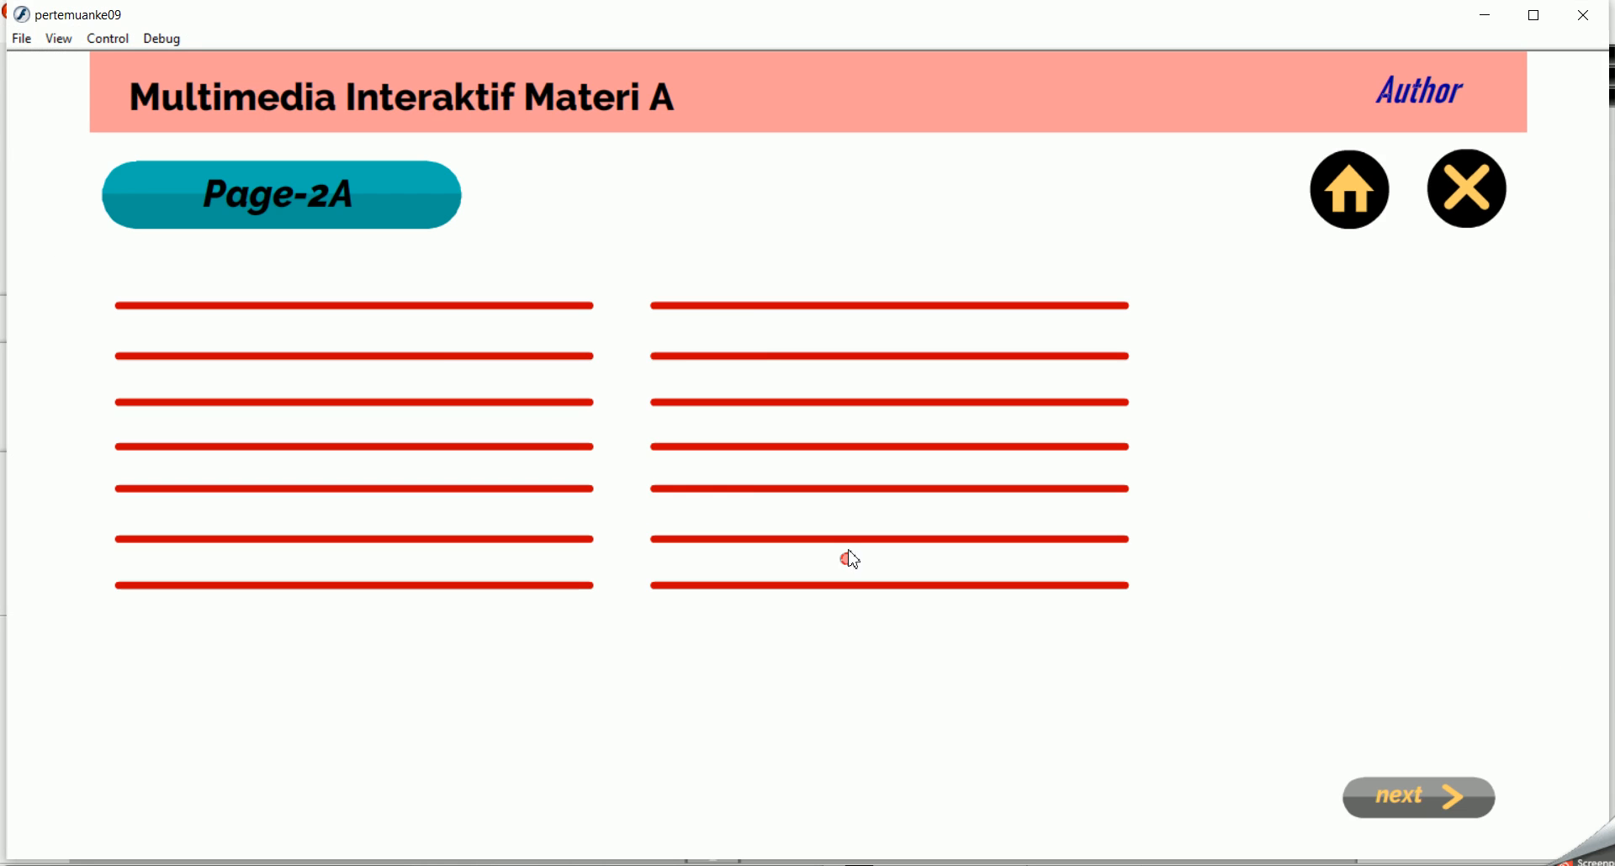
pyautogui.click(1362, 196)
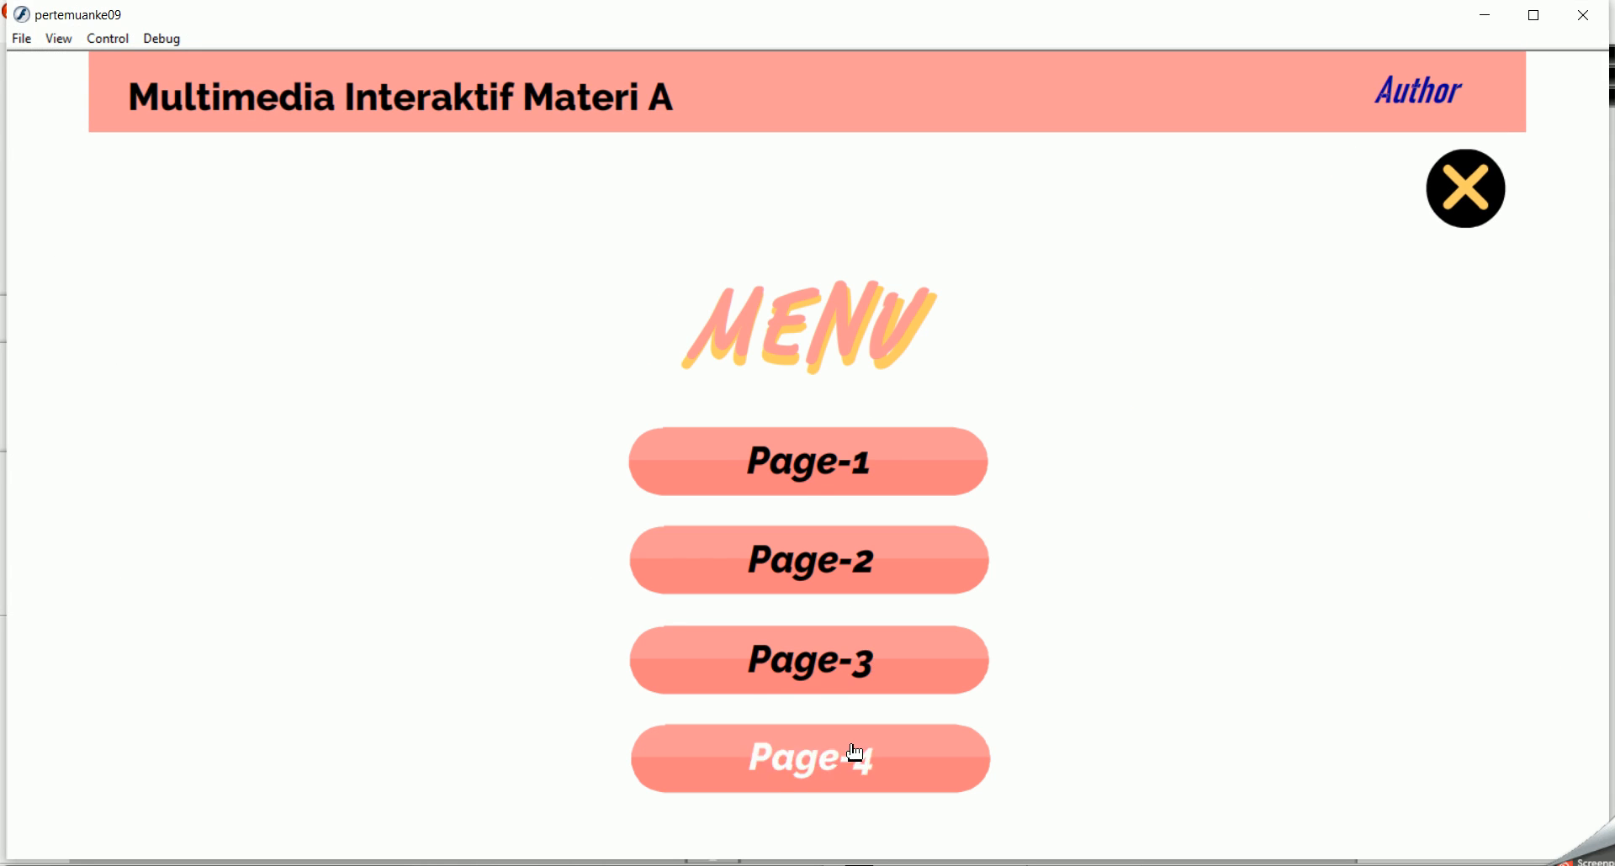
pyautogui.click(830, 660)
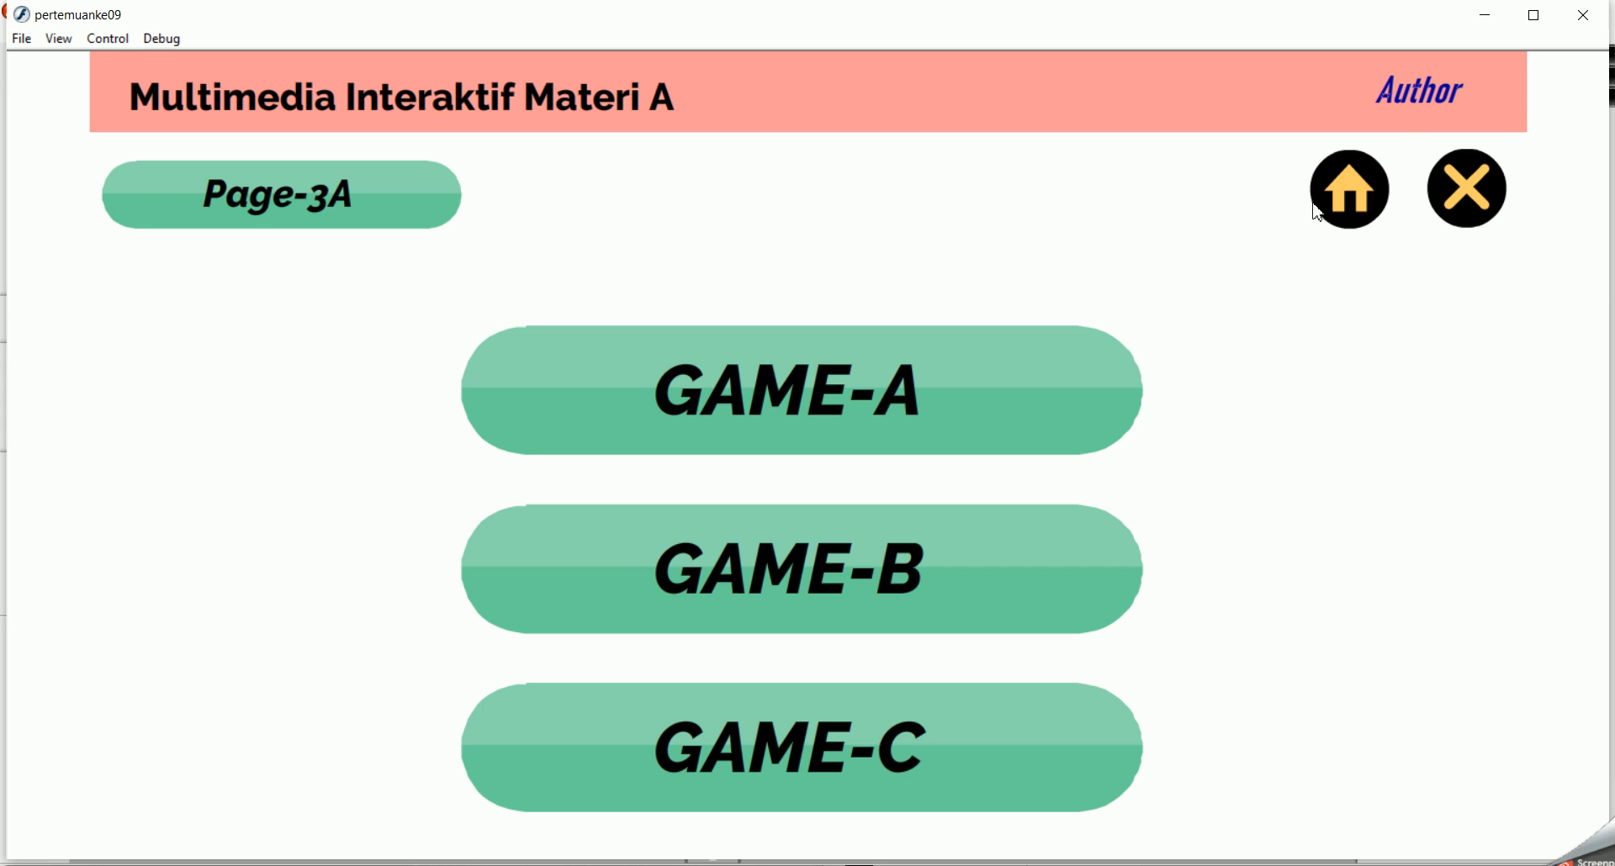
pyautogui.click(1582, 15)
pyautogui.click(1270, 452)
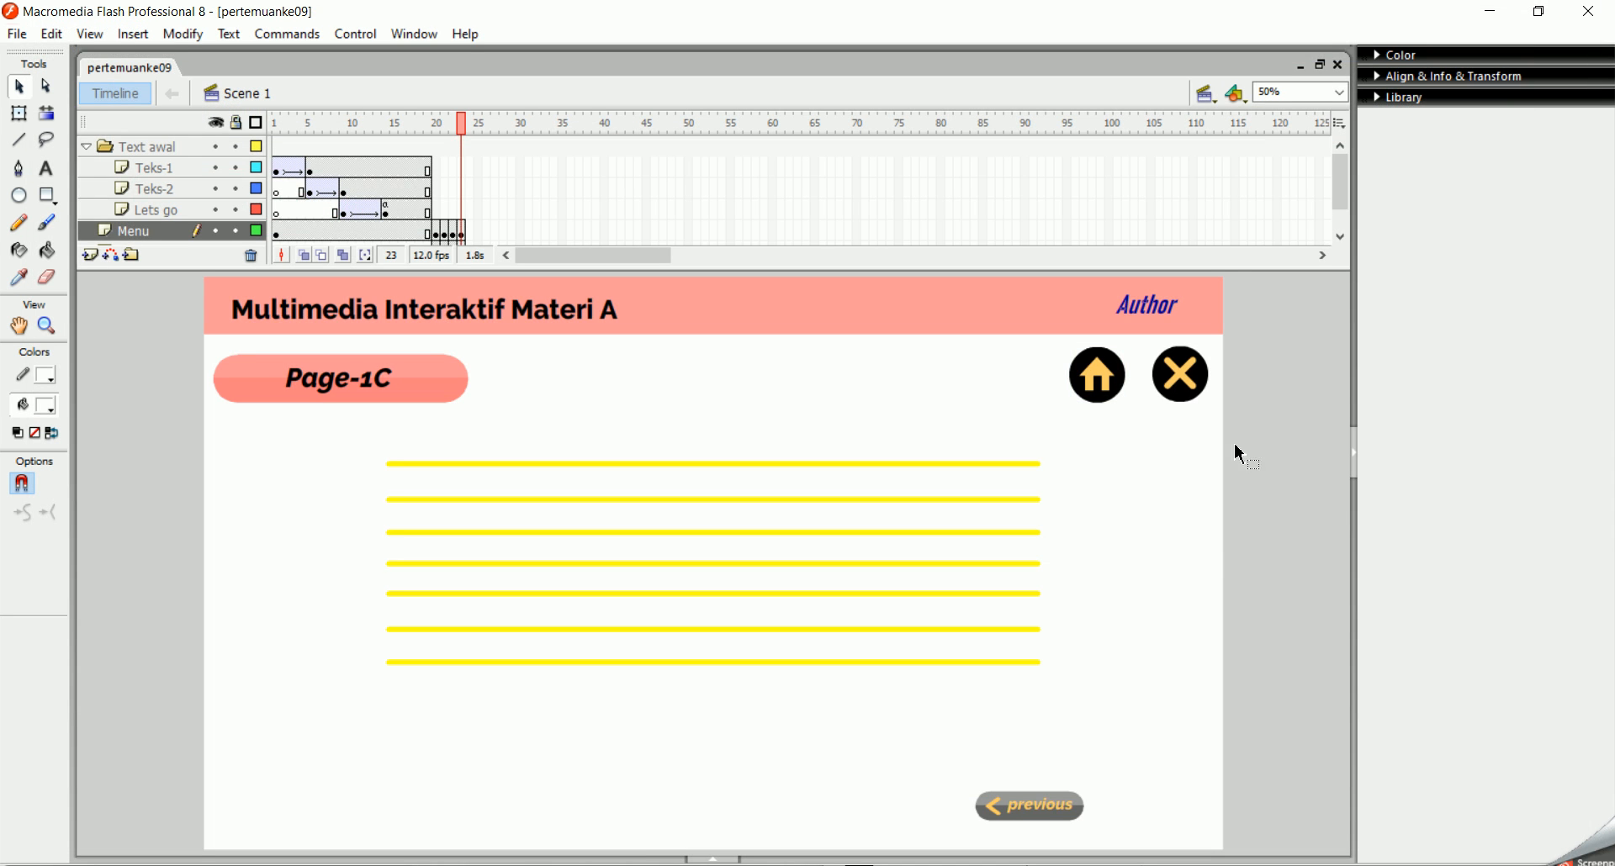
# Step: Inspect the Page-1B layout on frame 22 and its previous and next buttons
pyautogui.click(453, 234)
pyautogui.click(458, 234)
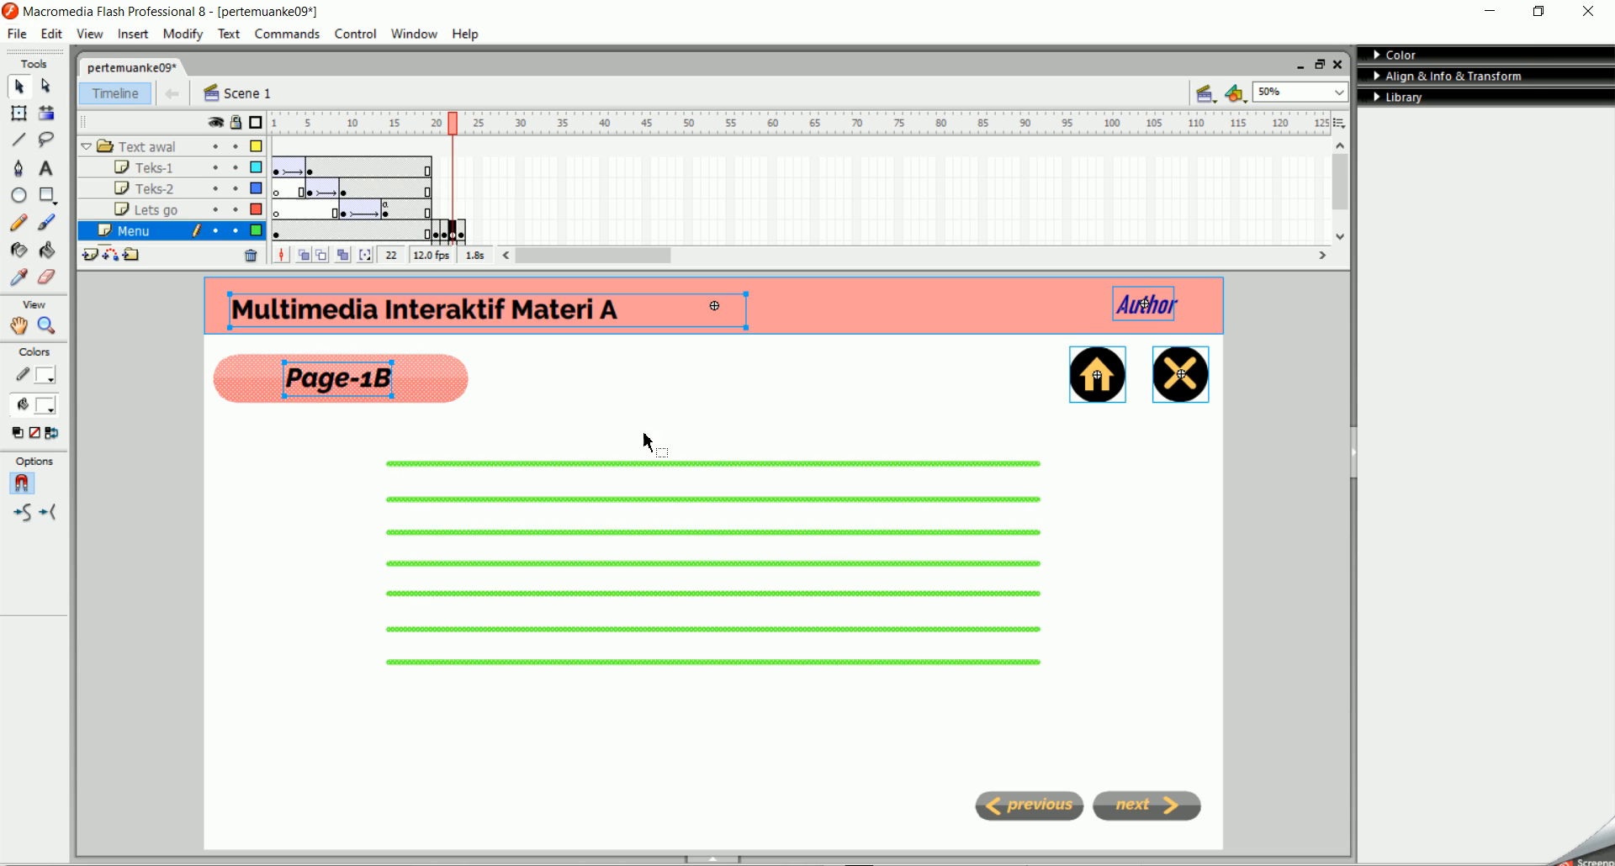
pyautogui.click(1117, 767)
pyautogui.moveTo(1093, 747); pyautogui.dragTo(1024, 836)
pyautogui.moveTo(928, 722); pyautogui.dragTo(1270, 857)
pyautogui.click(1295, 669)
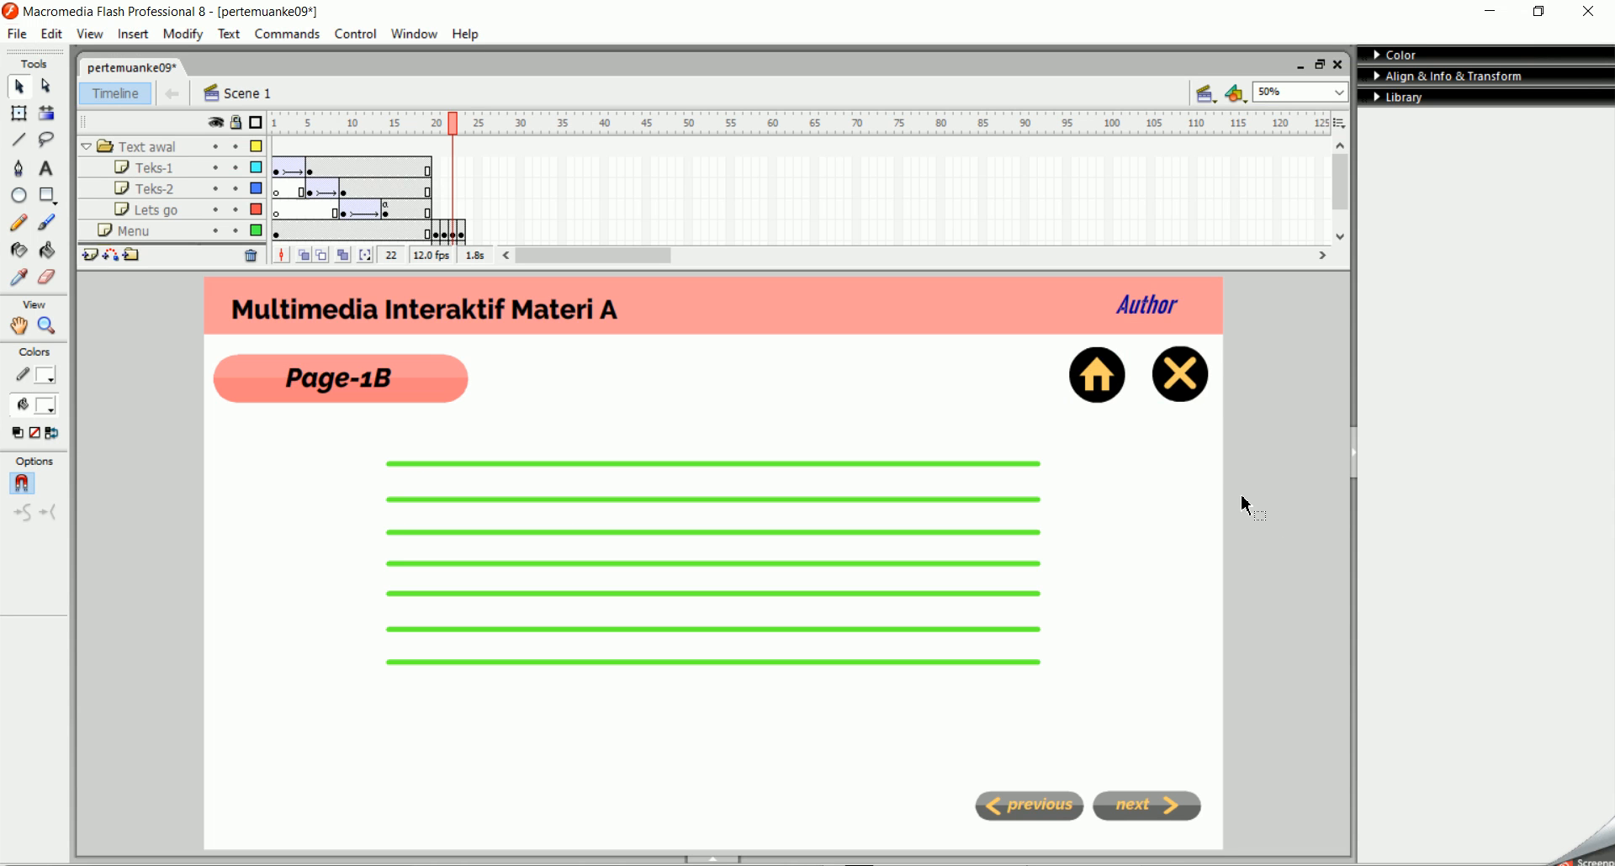
pyautogui.moveTo(893, 768); pyautogui.dragTo(1266, 835)
pyautogui.click(1271, 639)
# Step: Review the Scene 1 layers and frames 20 to 23, ending on the menu's Page-2 button
pyautogui.moveTo(1343, 156)
pyautogui.mouseDown()
pyautogui.moveTo(1344, 211)
pyautogui.moveTo(1359, 156)
pyautogui.mouseUp()
pyautogui.moveTo(1356, 151); pyautogui.dragTo(1337, 199)
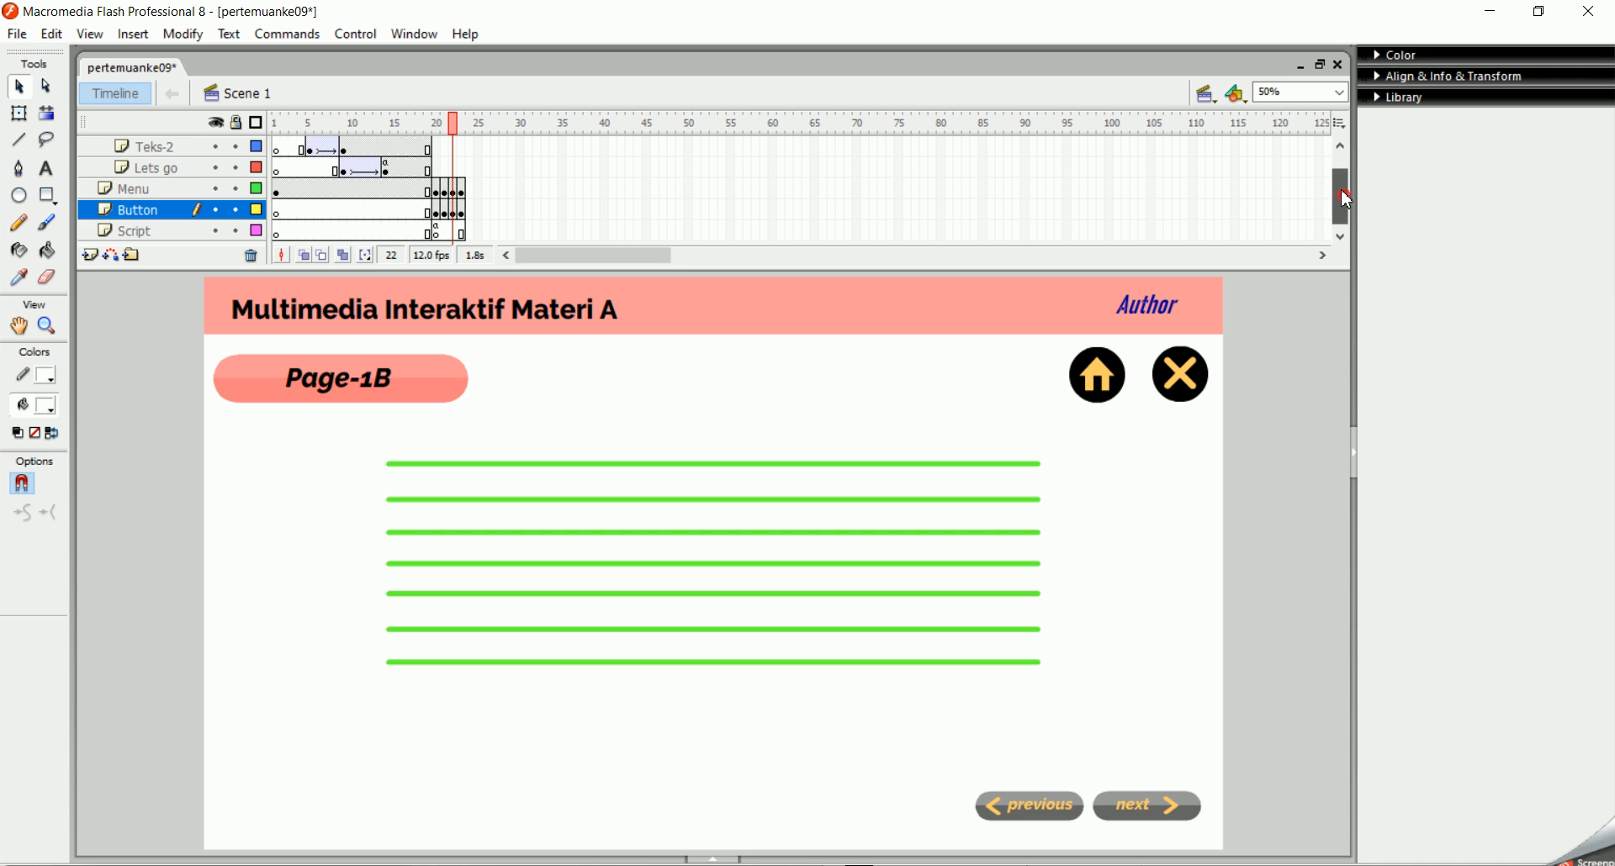
pyautogui.moveTo(1346, 199); pyautogui.dragTo(1346, 185)
pyautogui.click(325, 126)
pyautogui.moveTo(328, 131); pyautogui.dragTo(462, 156)
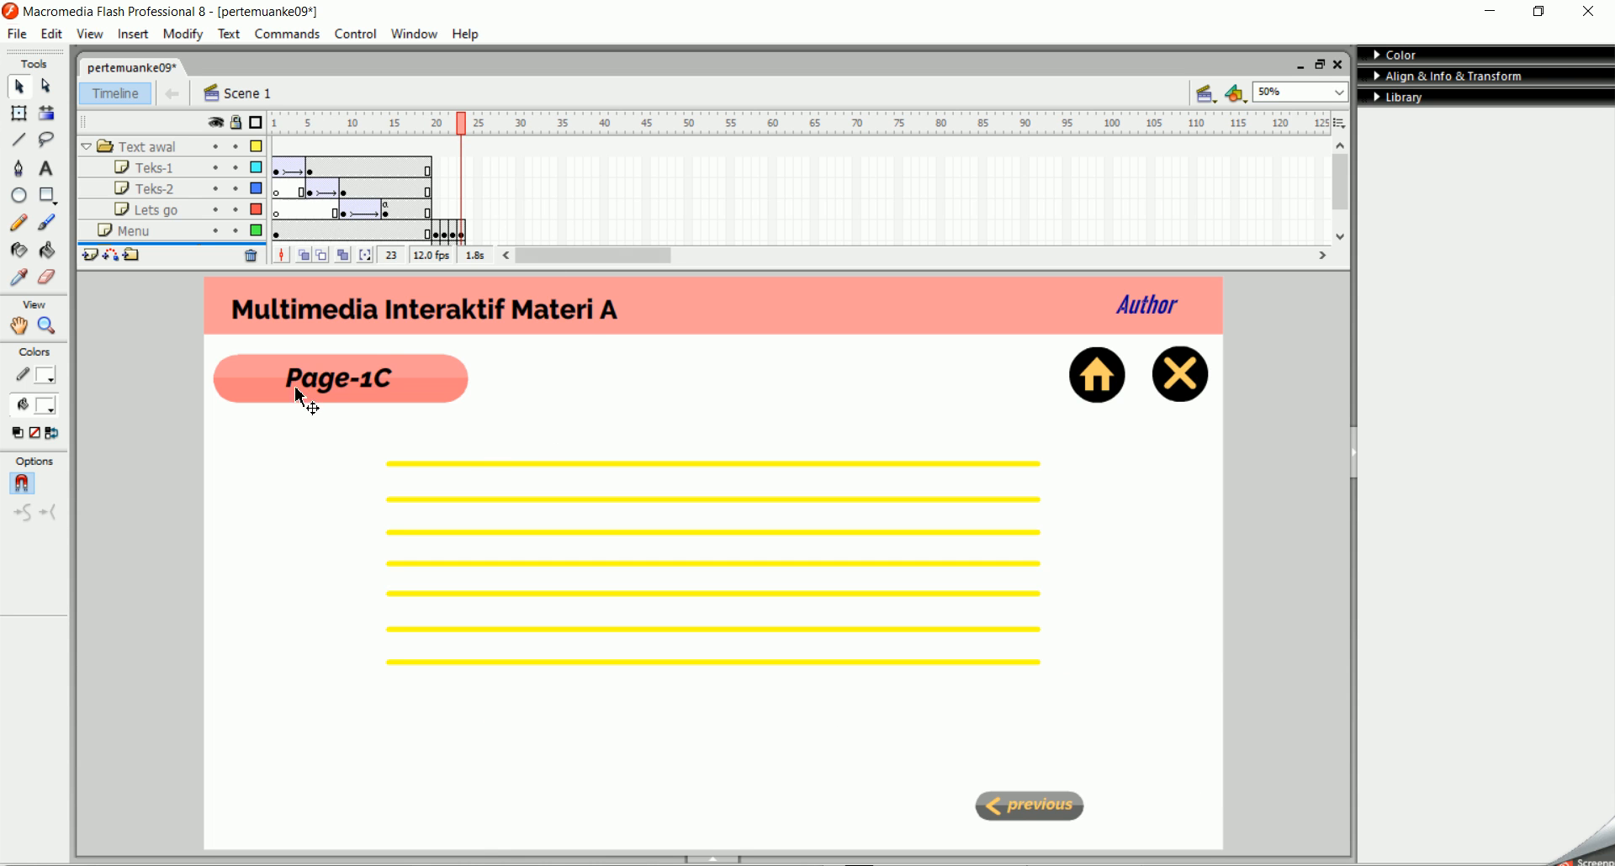
pyautogui.click(429, 232)
pyautogui.click(437, 233)
pyautogui.click(445, 233)
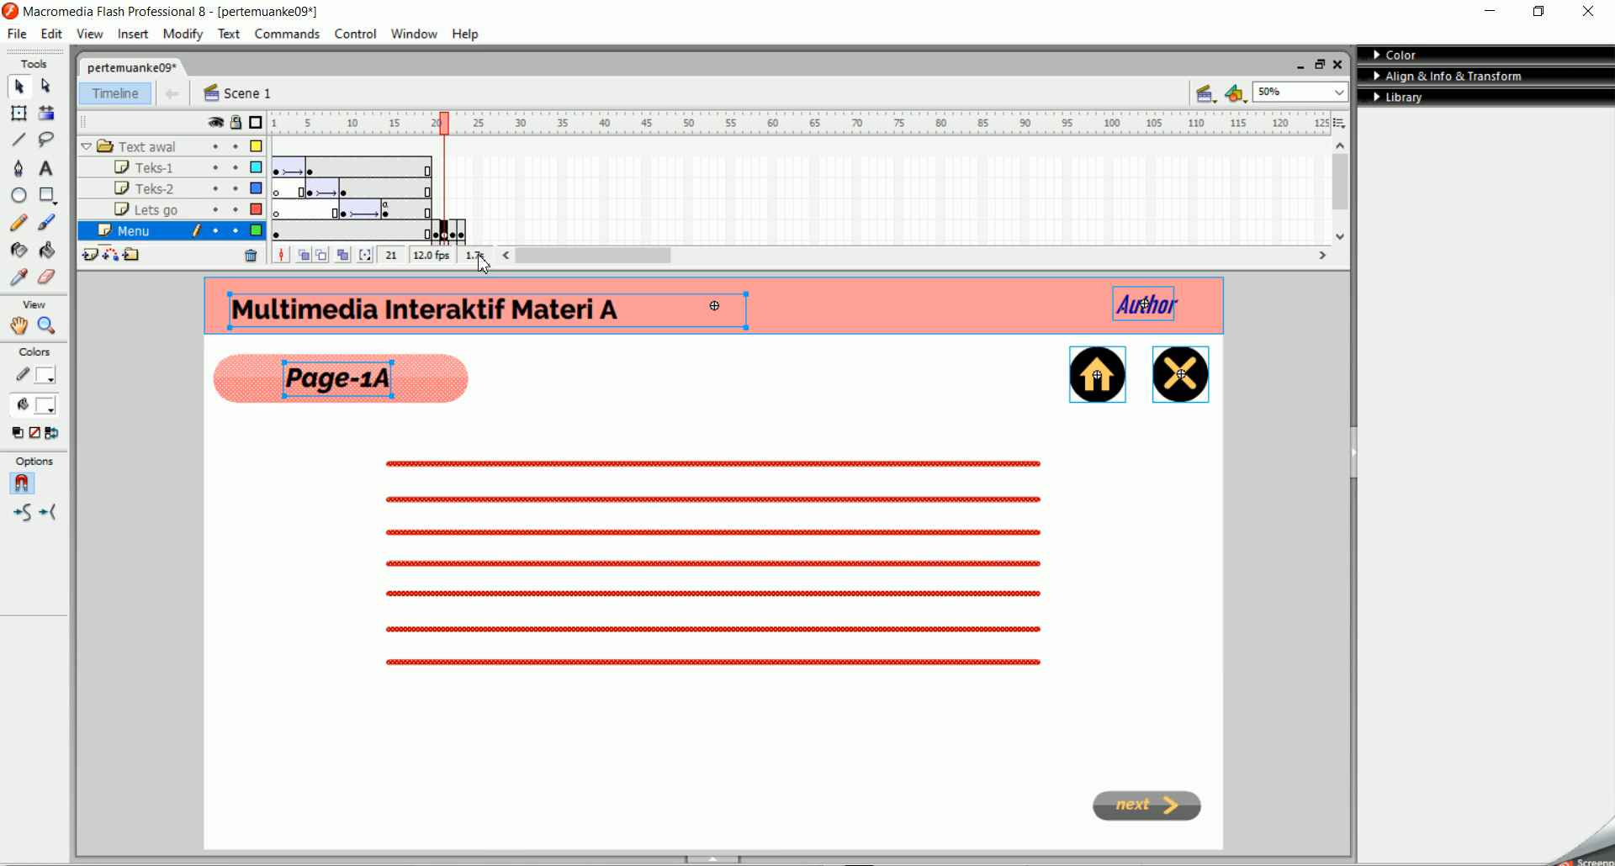
pyautogui.click(438, 234)
pyautogui.click(738, 641)
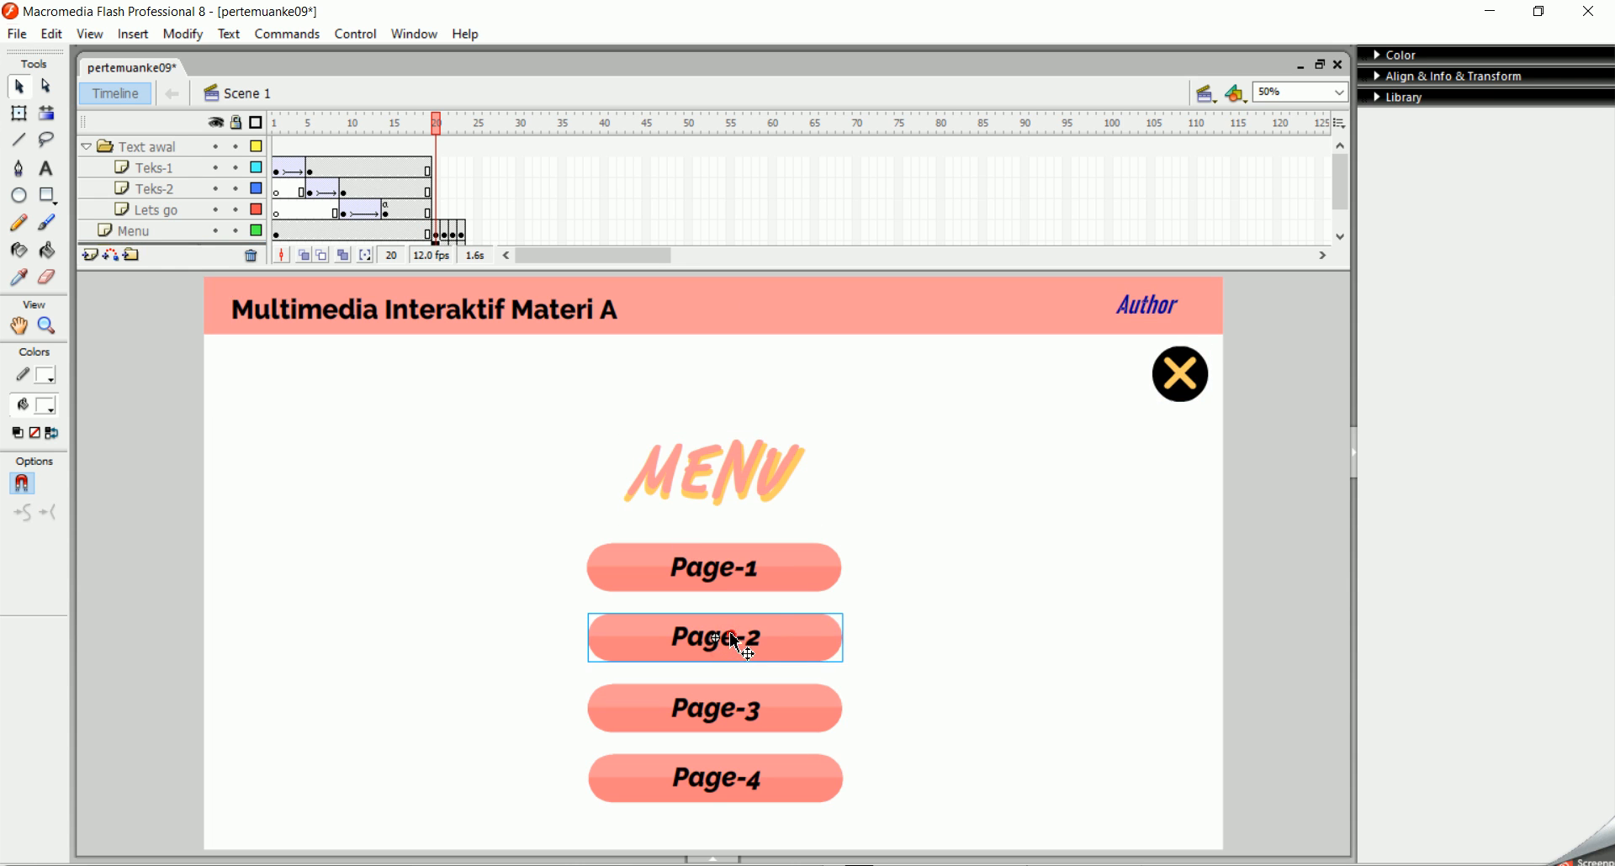
pyautogui.click(980, 535)
pyautogui.click(756, 636)
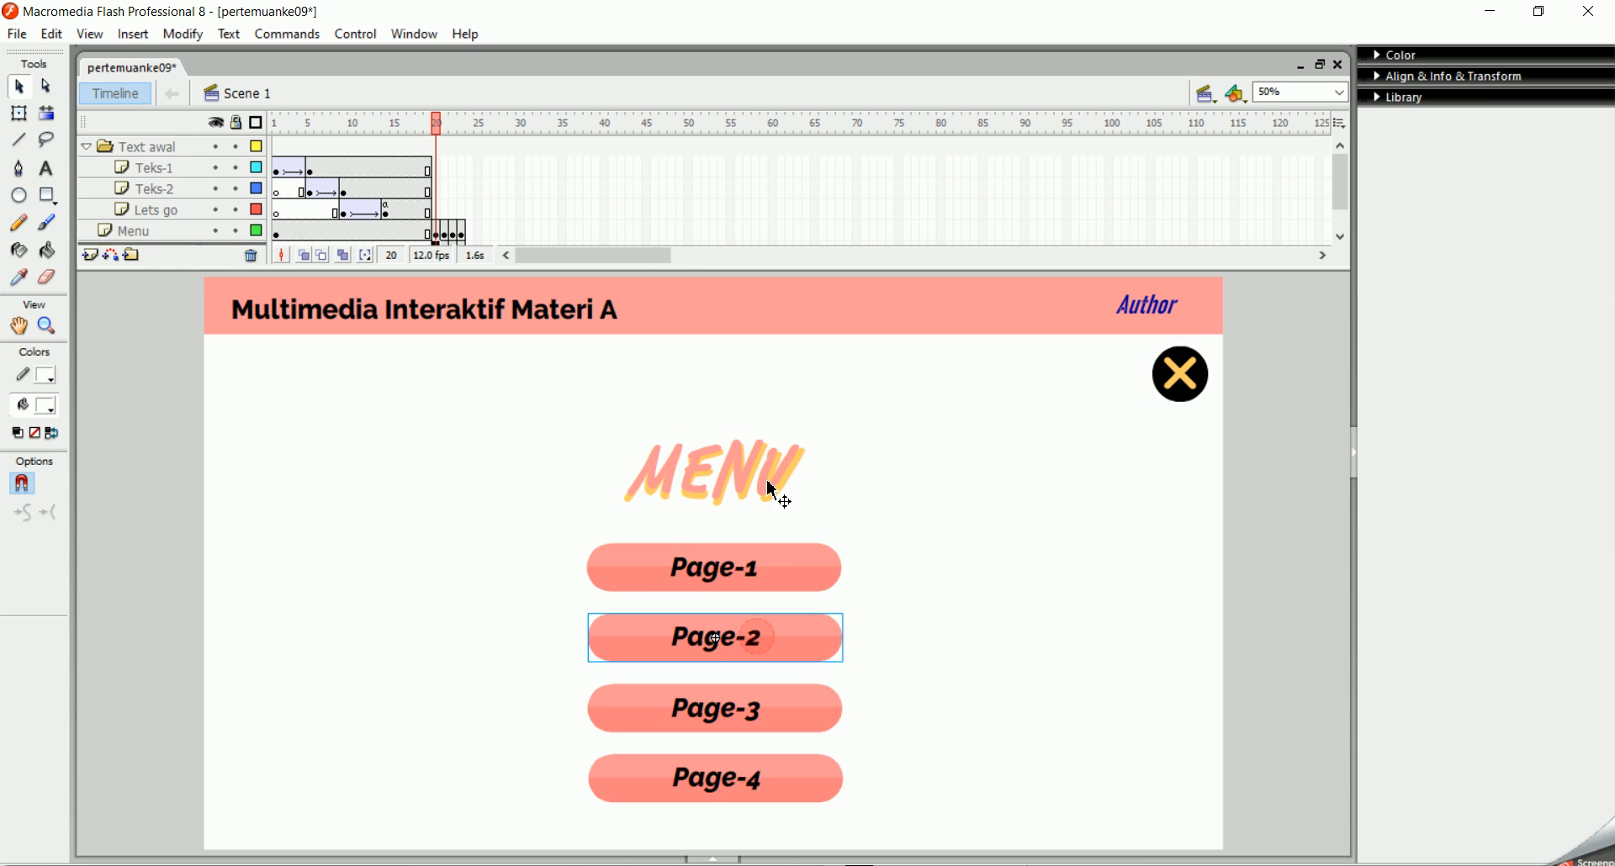
# Step: Enlarge the timeline to show every layer and examine what the Button, Menu and Script layers contain on frame 20
pyautogui.moveTo(691, 270); pyautogui.dragTo(683, 340)
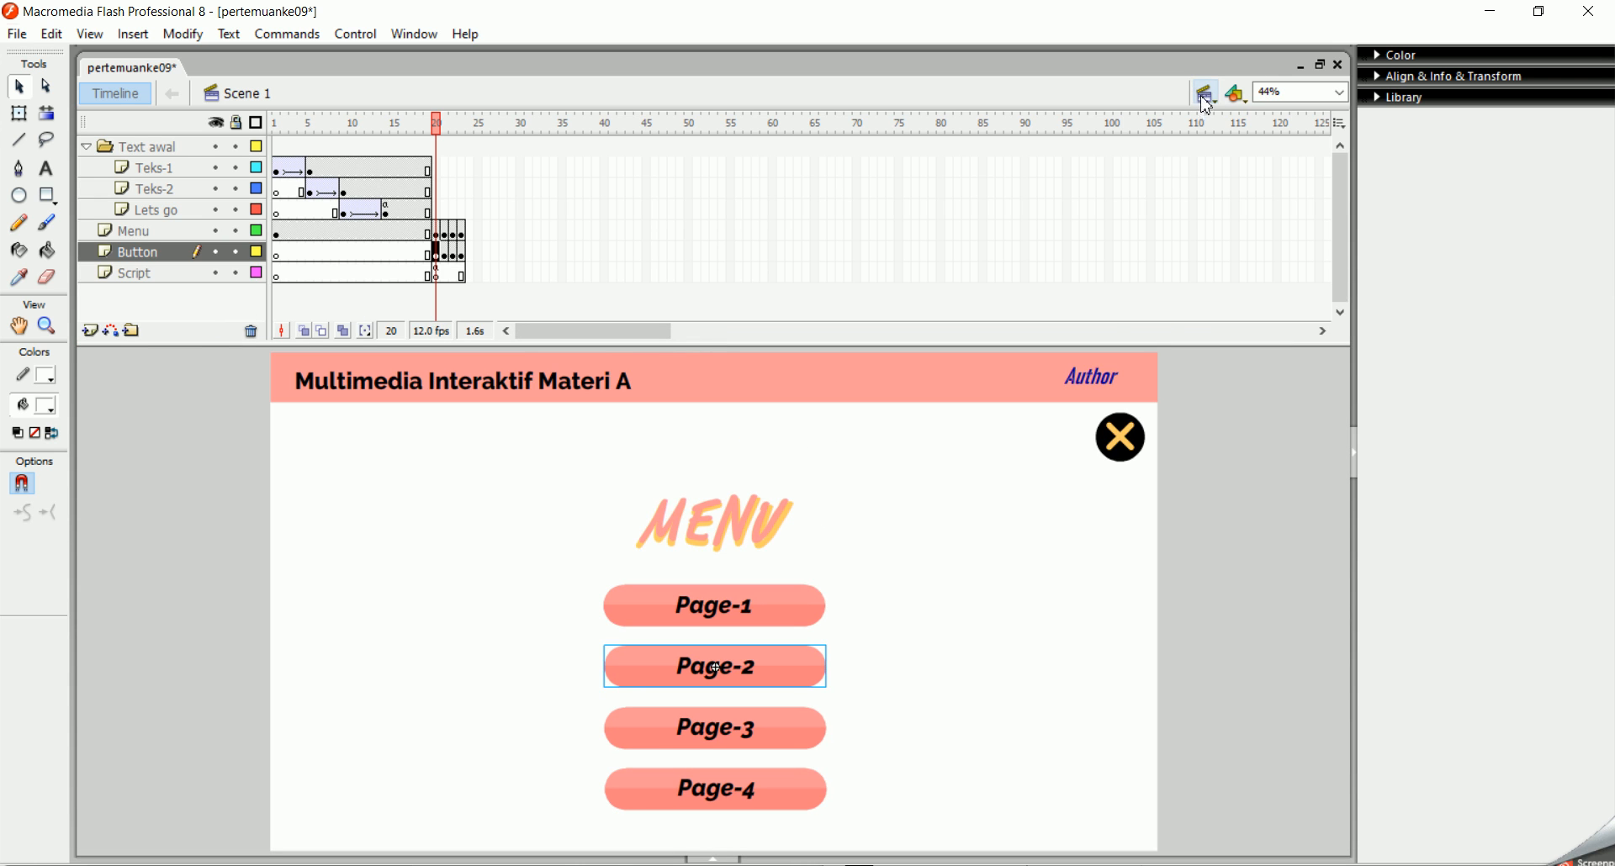
pyautogui.click(175, 307)
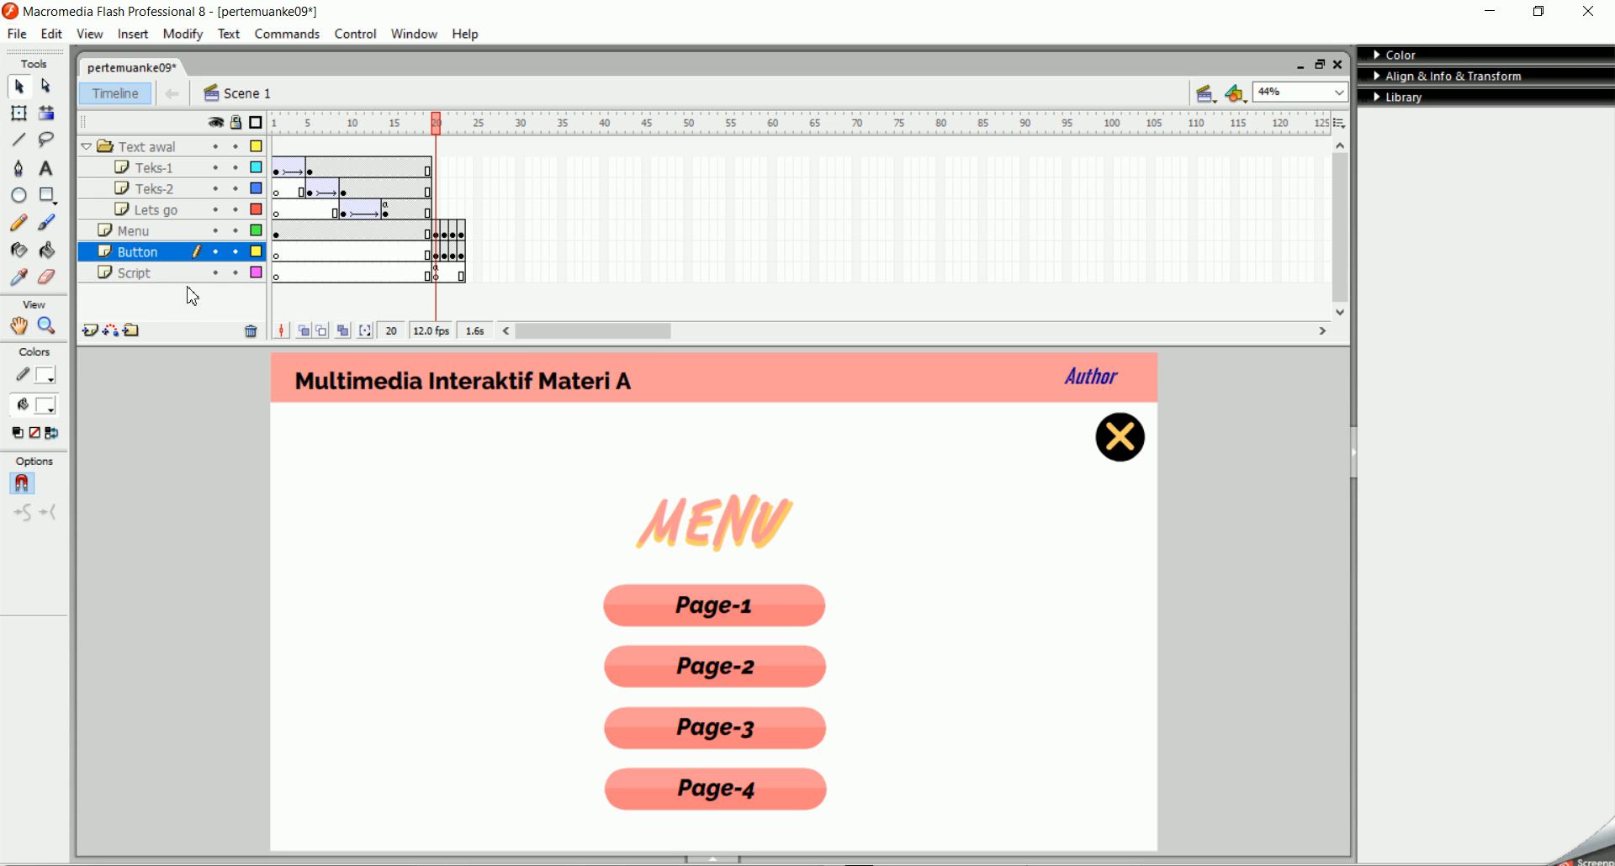
pyautogui.click(141, 252)
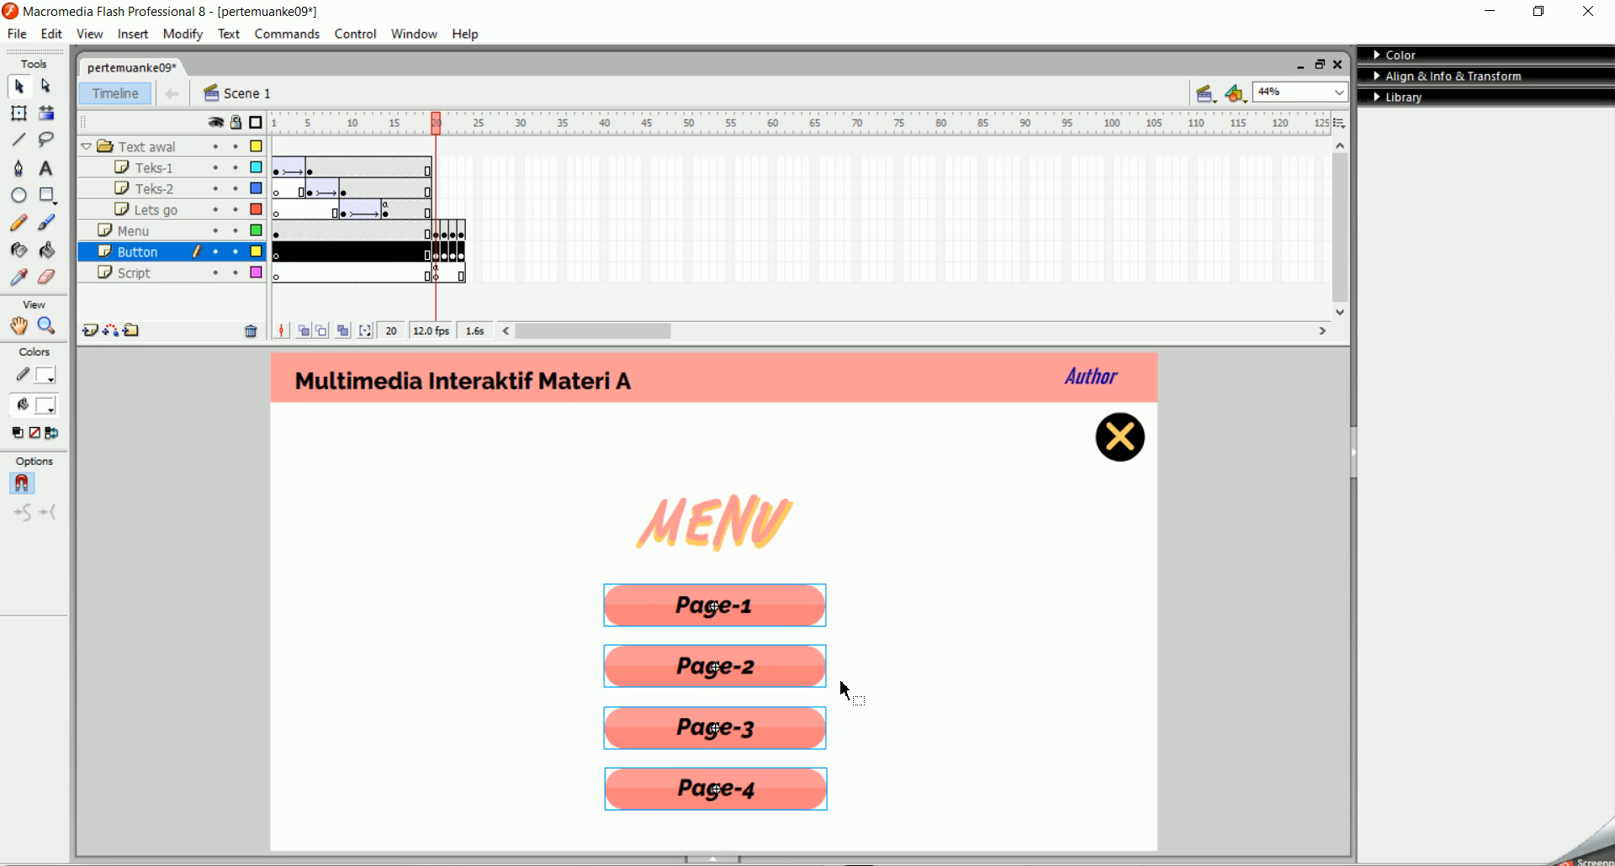
pyautogui.click(141, 232)
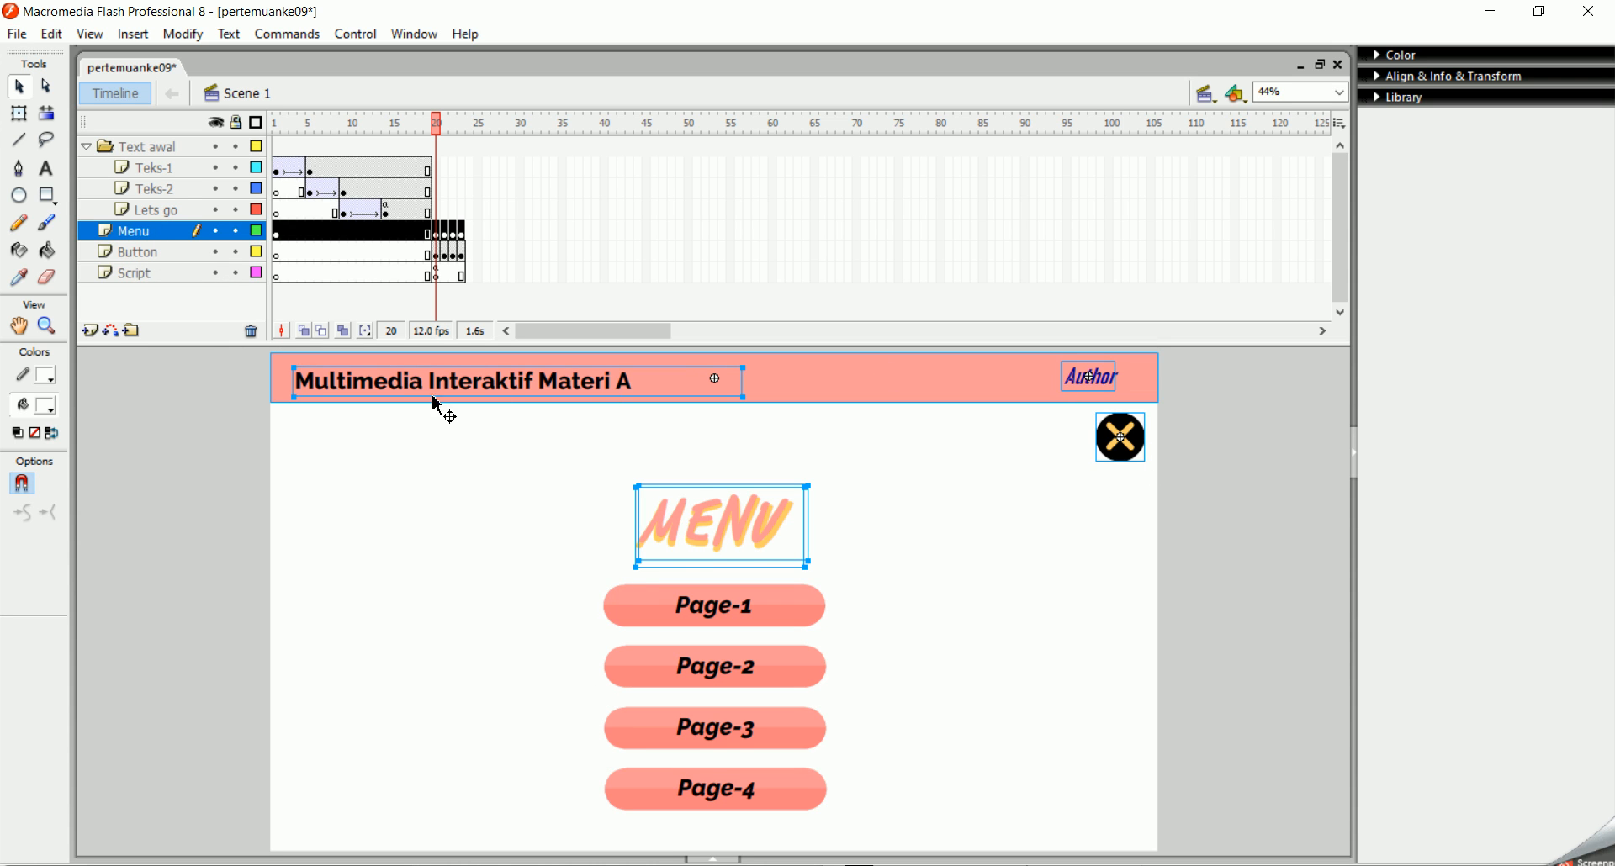
pyautogui.click(178, 252)
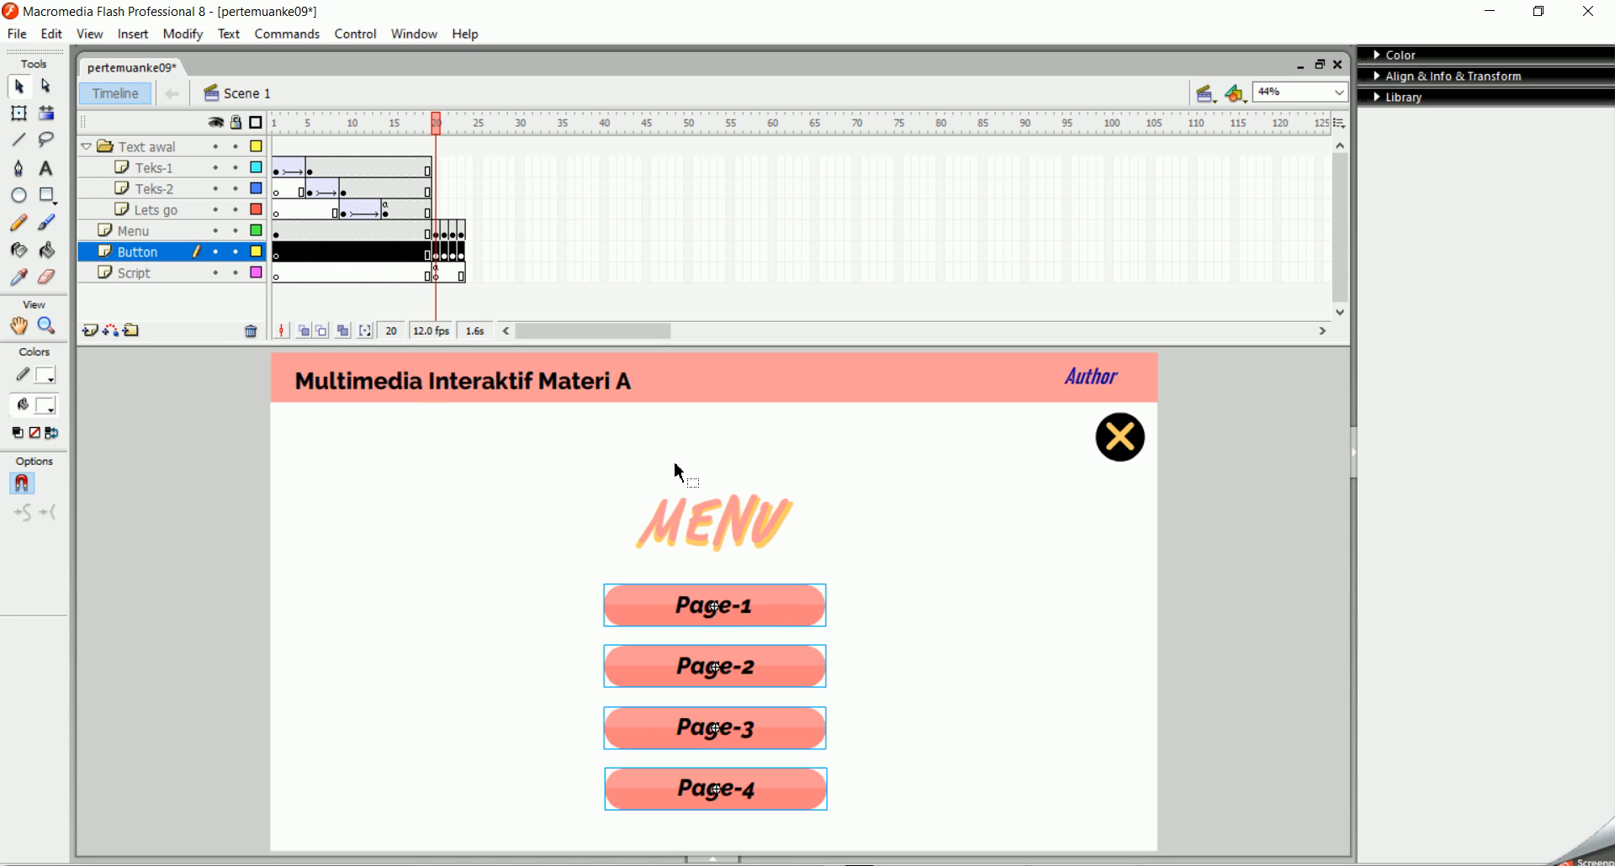
pyautogui.click(145, 278)
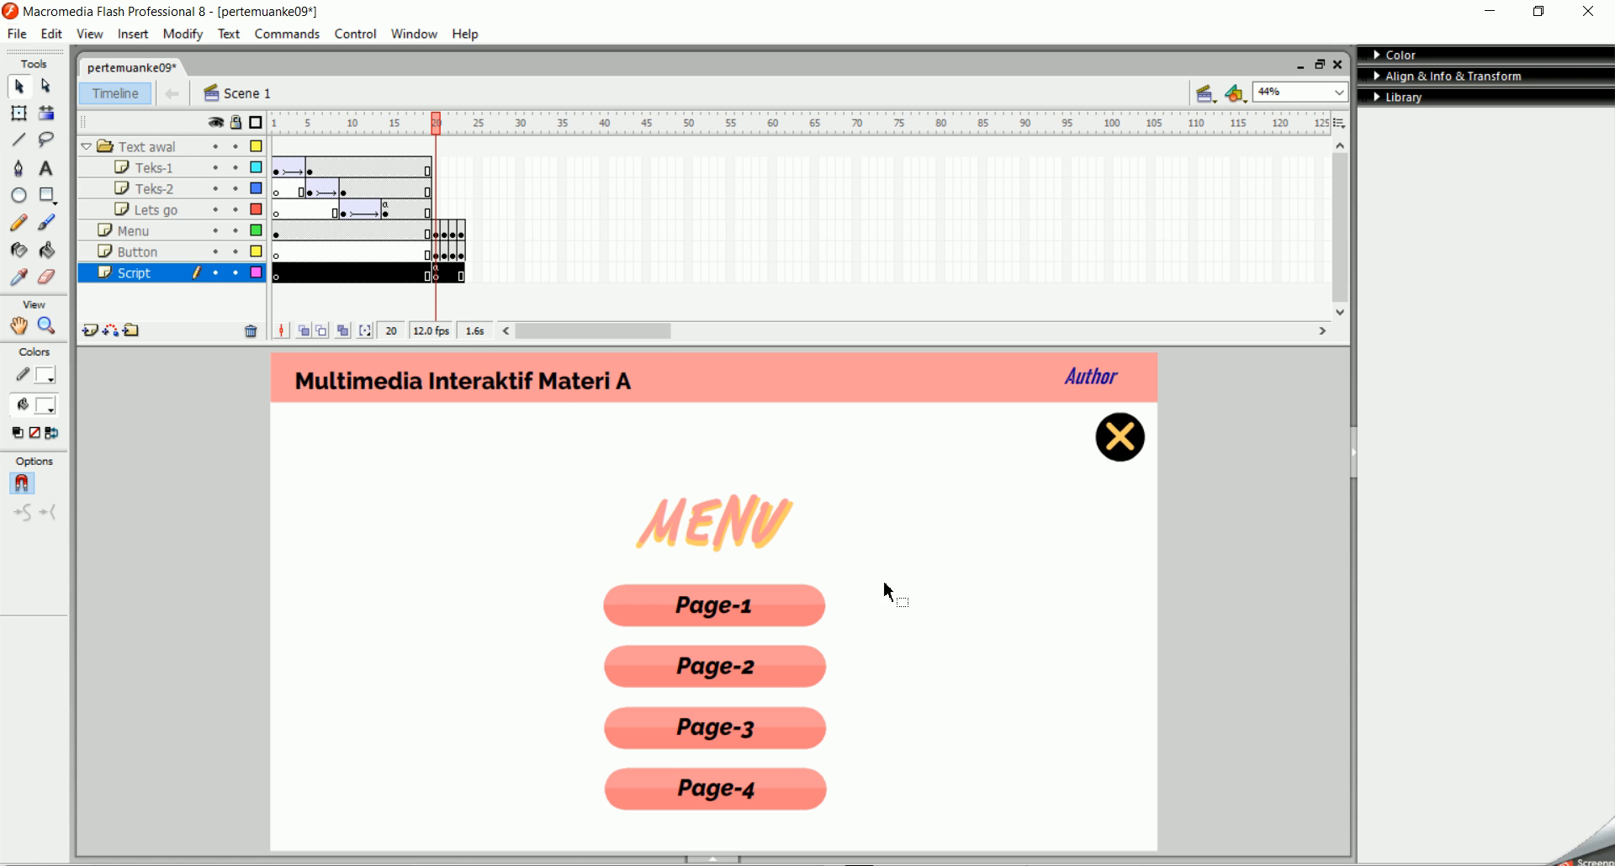
# Step: Review the intro animation from frame 1 to the Let's Go keyframe on frame 14, and the menu keyframe on frame 20
pyautogui.moveTo(435, 120); pyautogui.dragTo(283, 134)
pyautogui.click(282, 174)
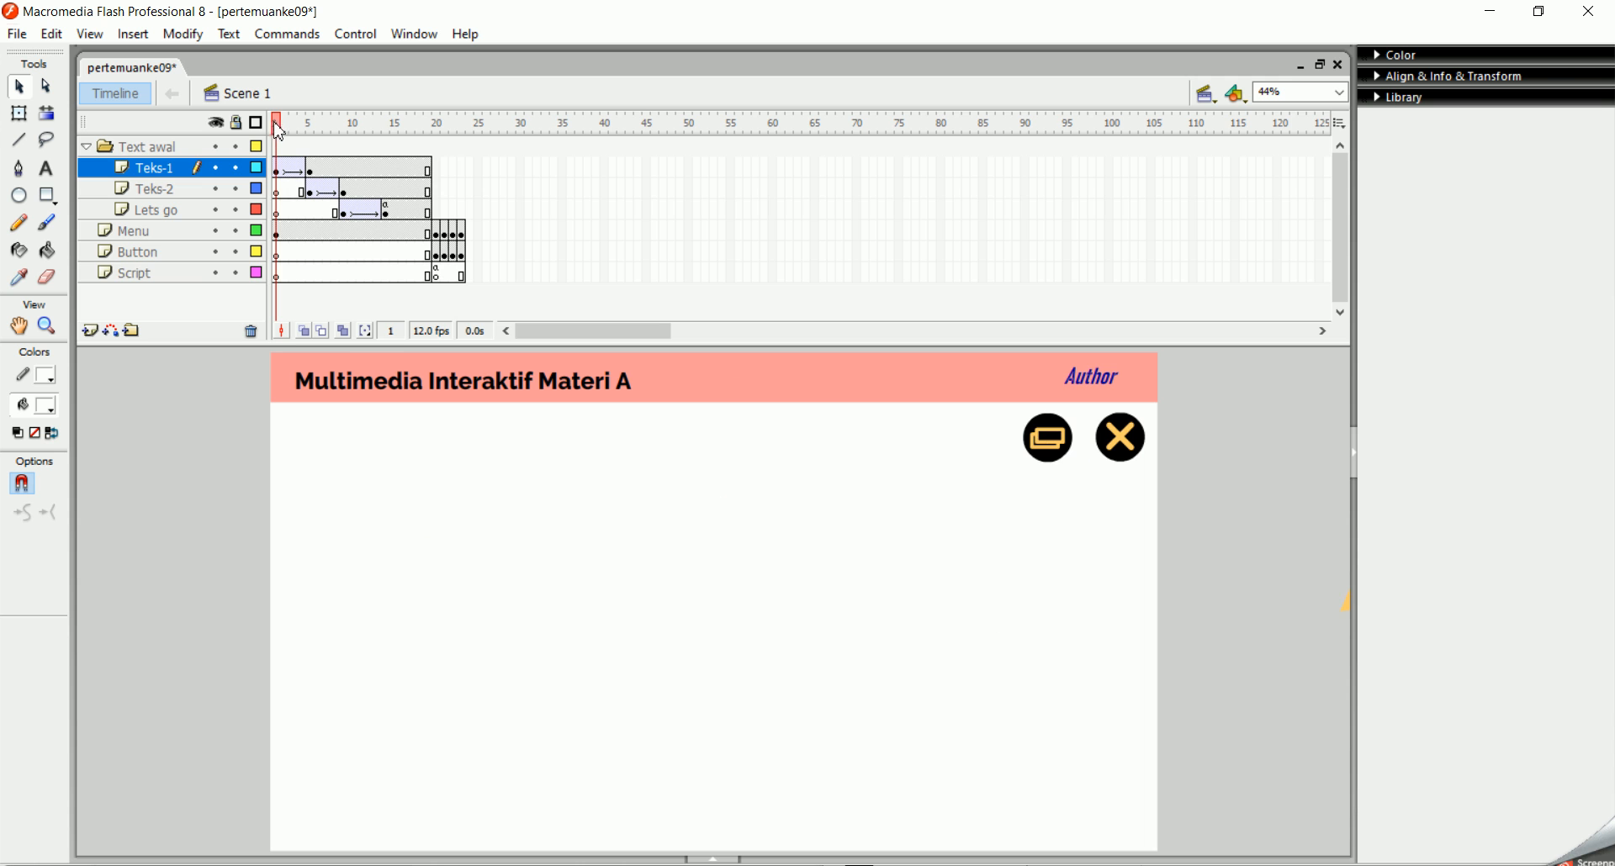
pyautogui.click(386, 210)
pyautogui.moveTo(327, 128); pyautogui.dragTo(390, 142)
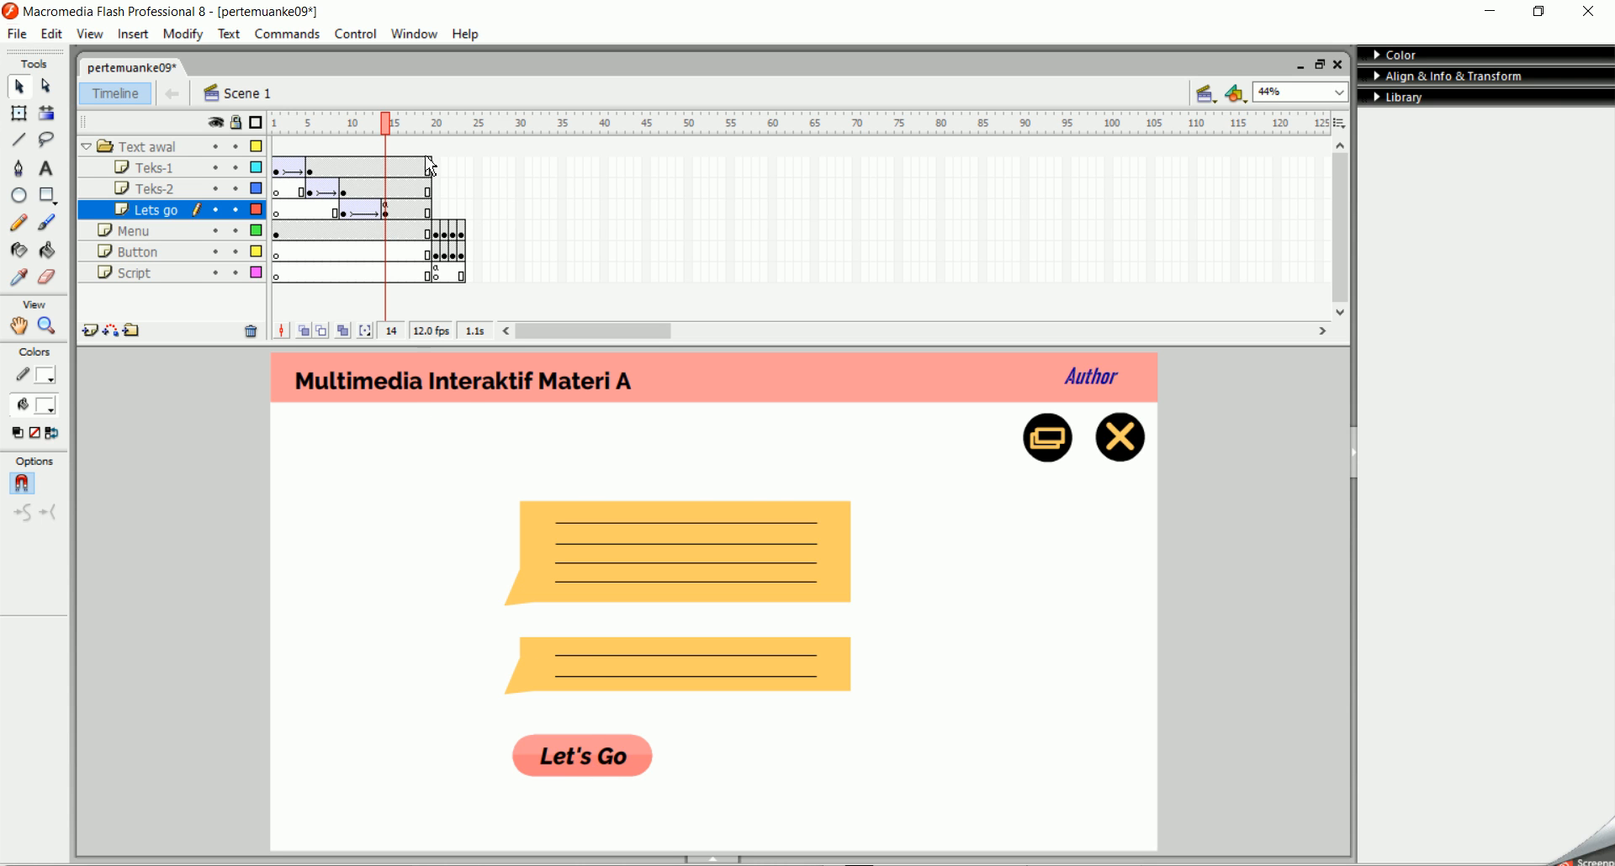
pyautogui.click(438, 235)
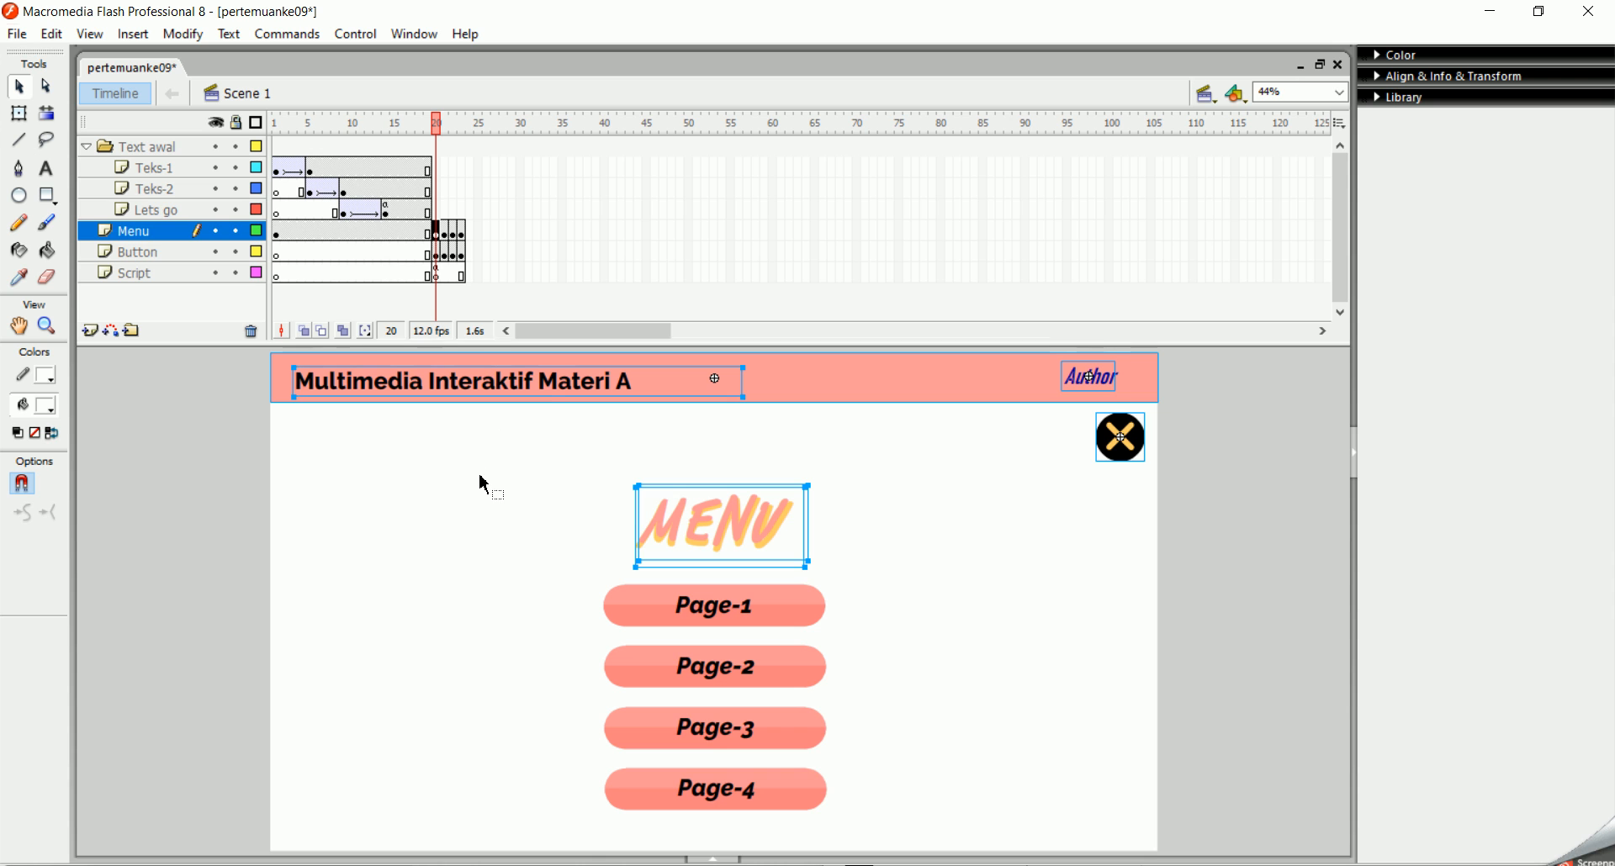
# Step: View the action script attached to frame 20 of the Script layer, then hide the script editor
pyautogui.click(438, 276)
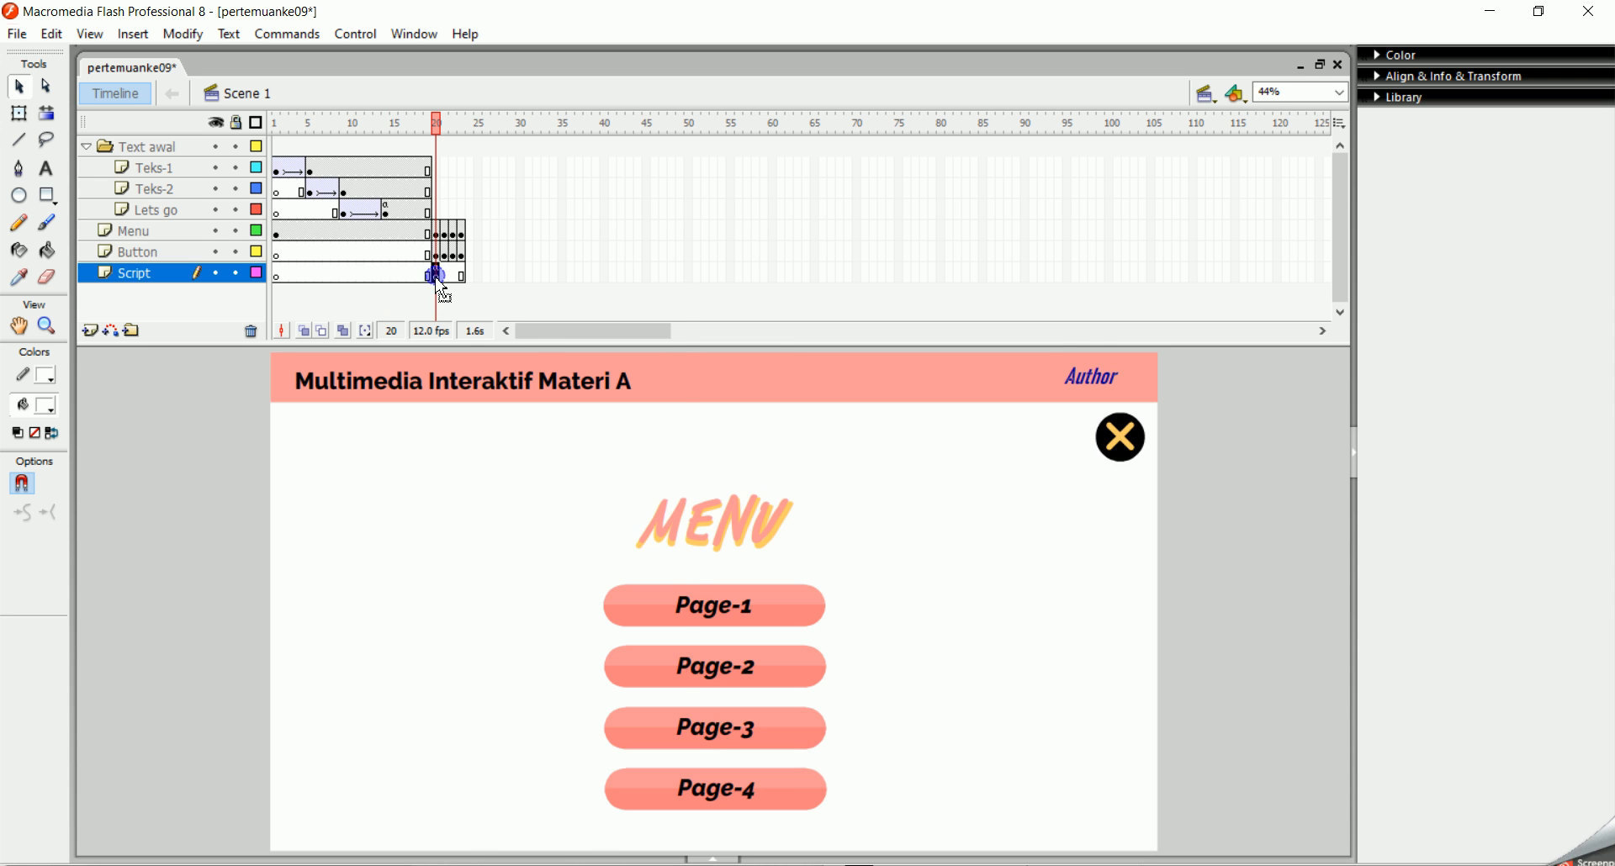
pyautogui.rightClick(436, 276)
pyautogui.click(567, 676)
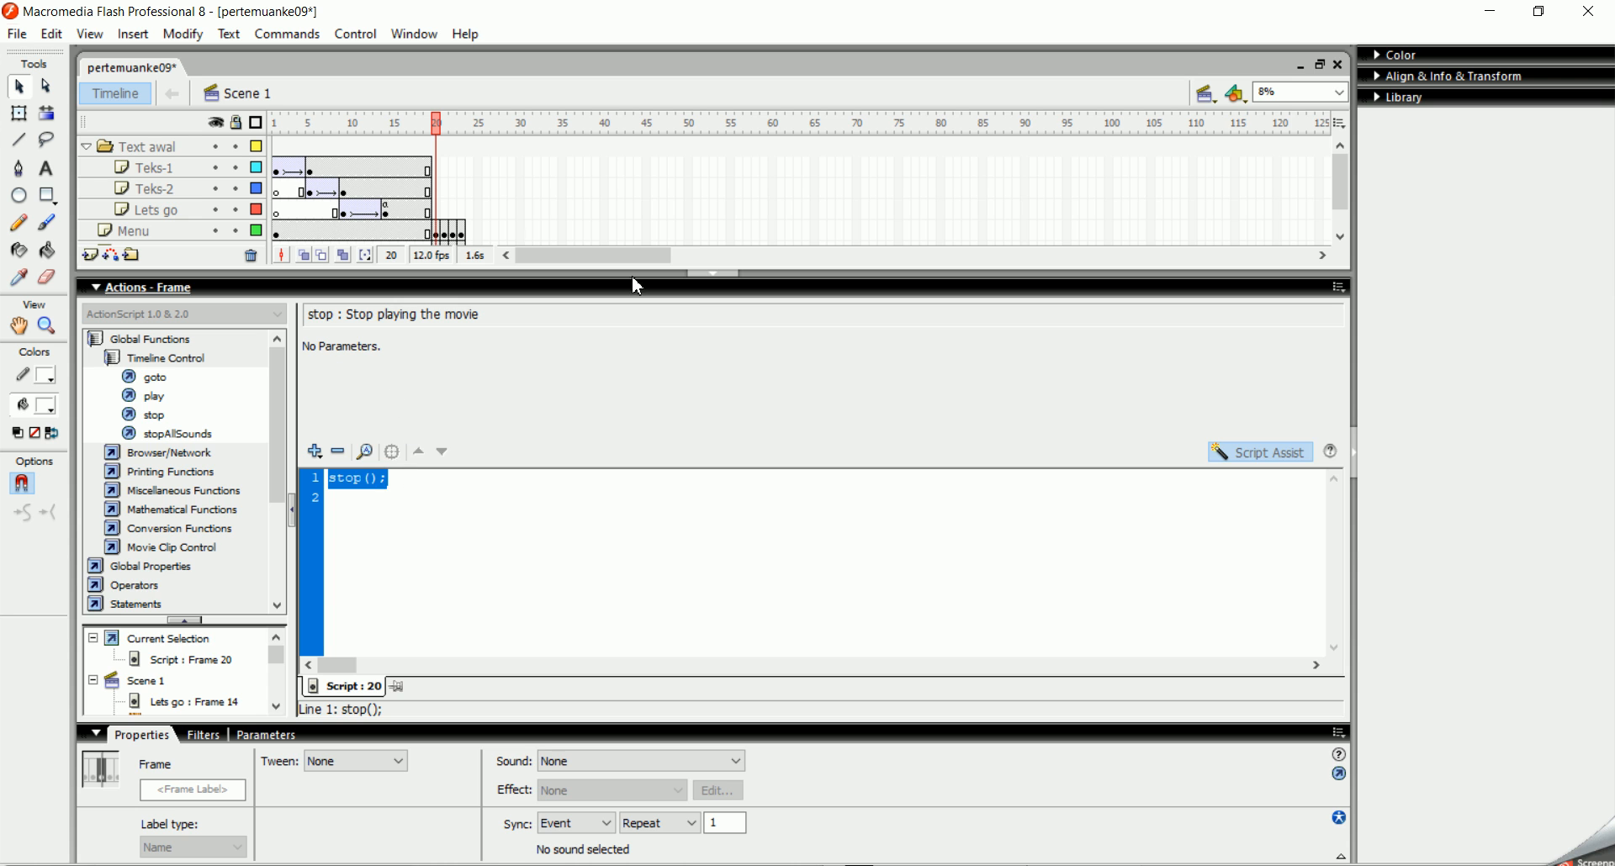
pyautogui.click(713, 275)
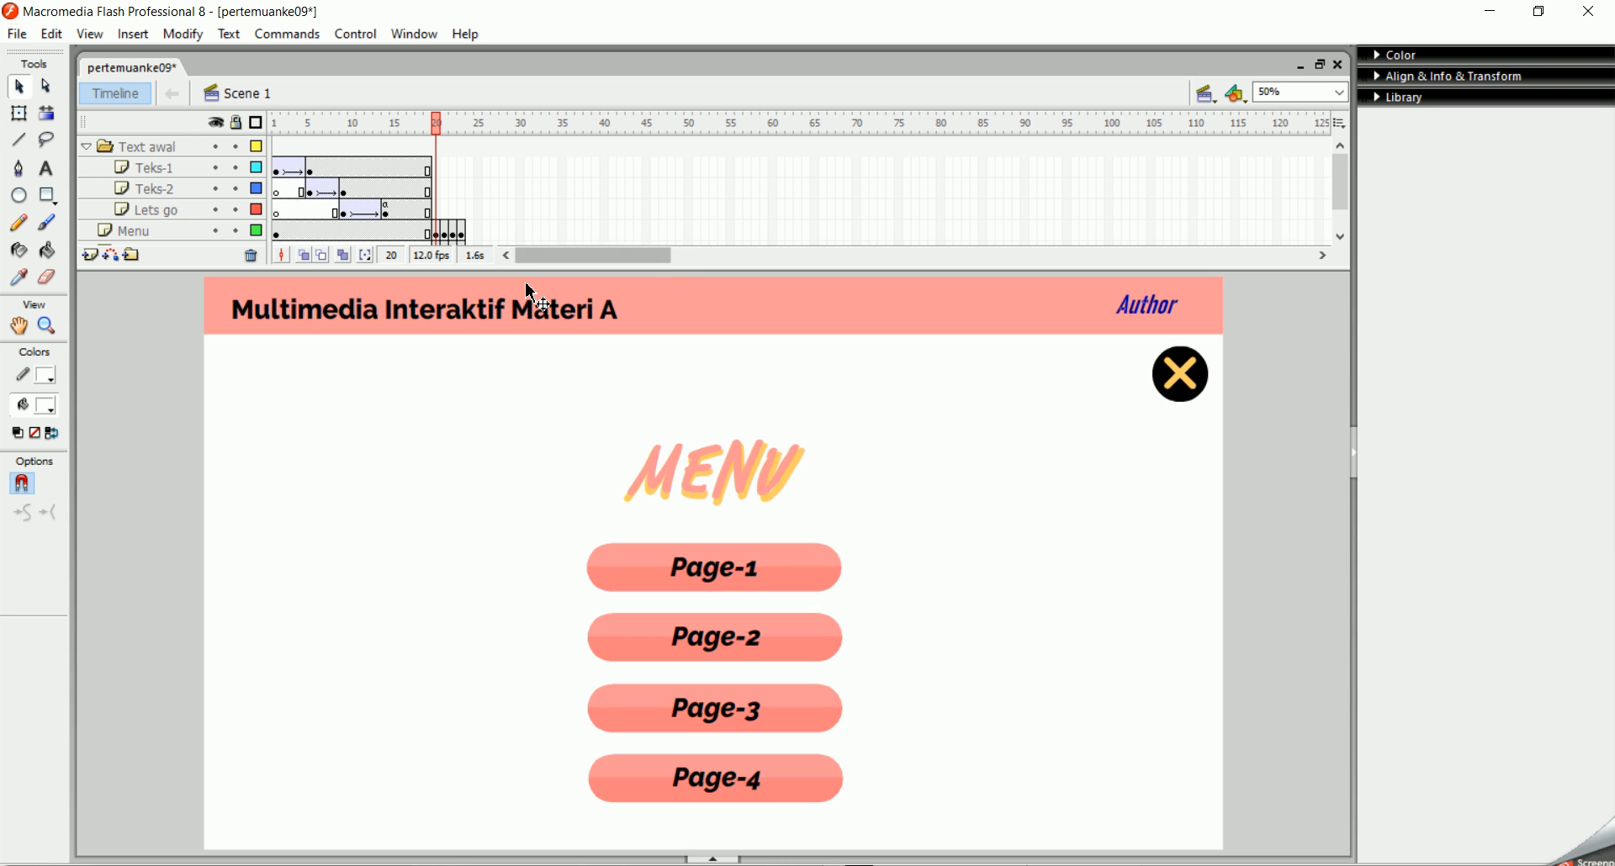
# Step: Enlarge the timeline again, collapse the Text awal layer folder and return the playhead to frame 1
pyautogui.moveTo(515, 268); pyautogui.dragTo(522, 340)
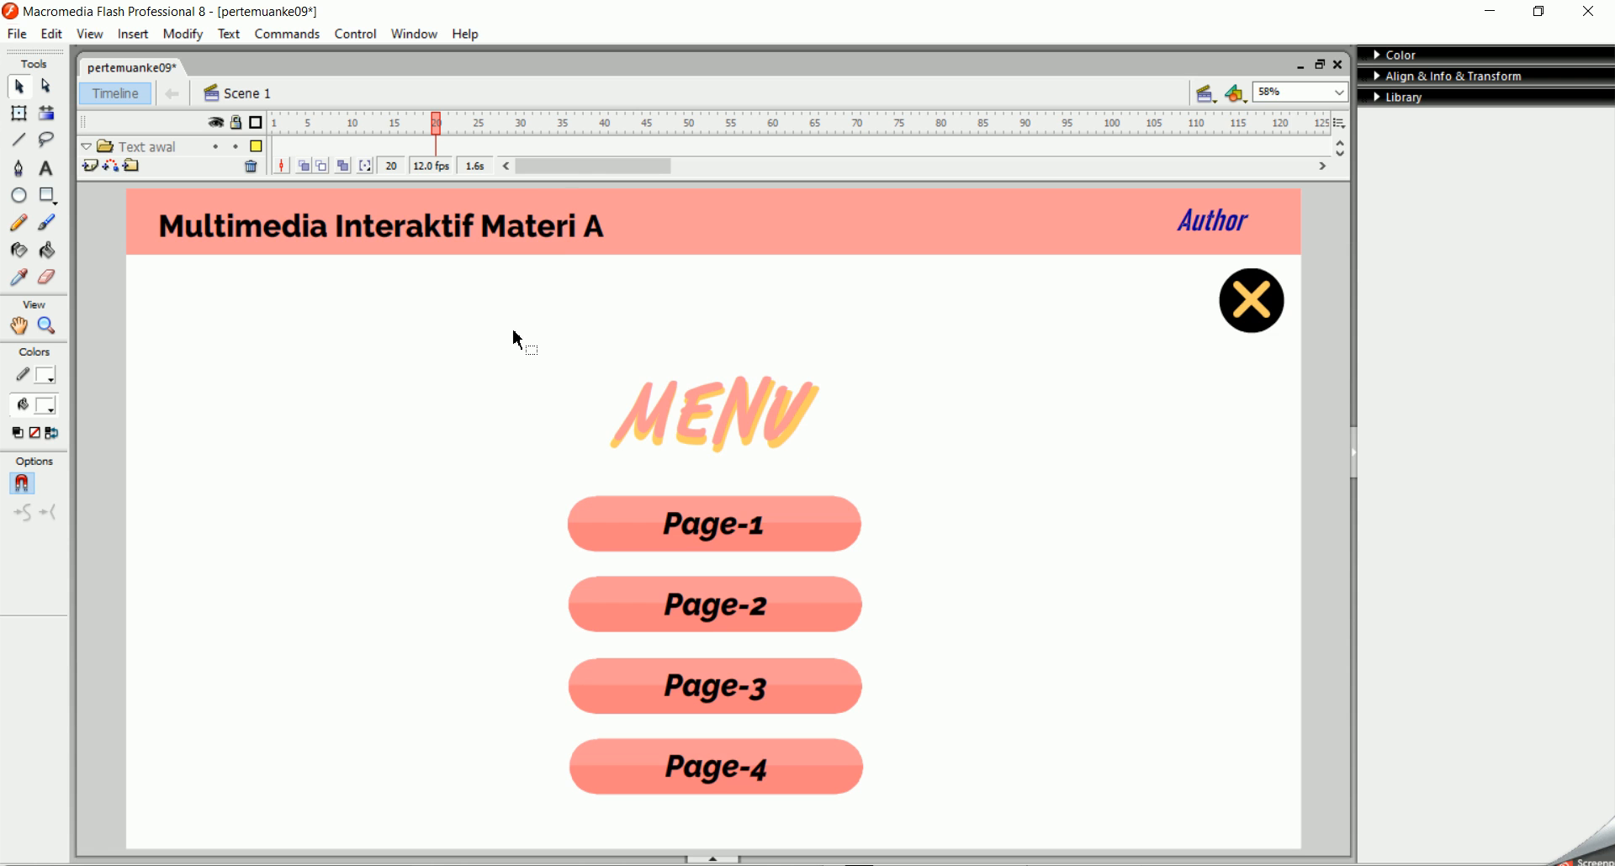
pyautogui.moveTo(564, 180); pyautogui.dragTo(520, 363)
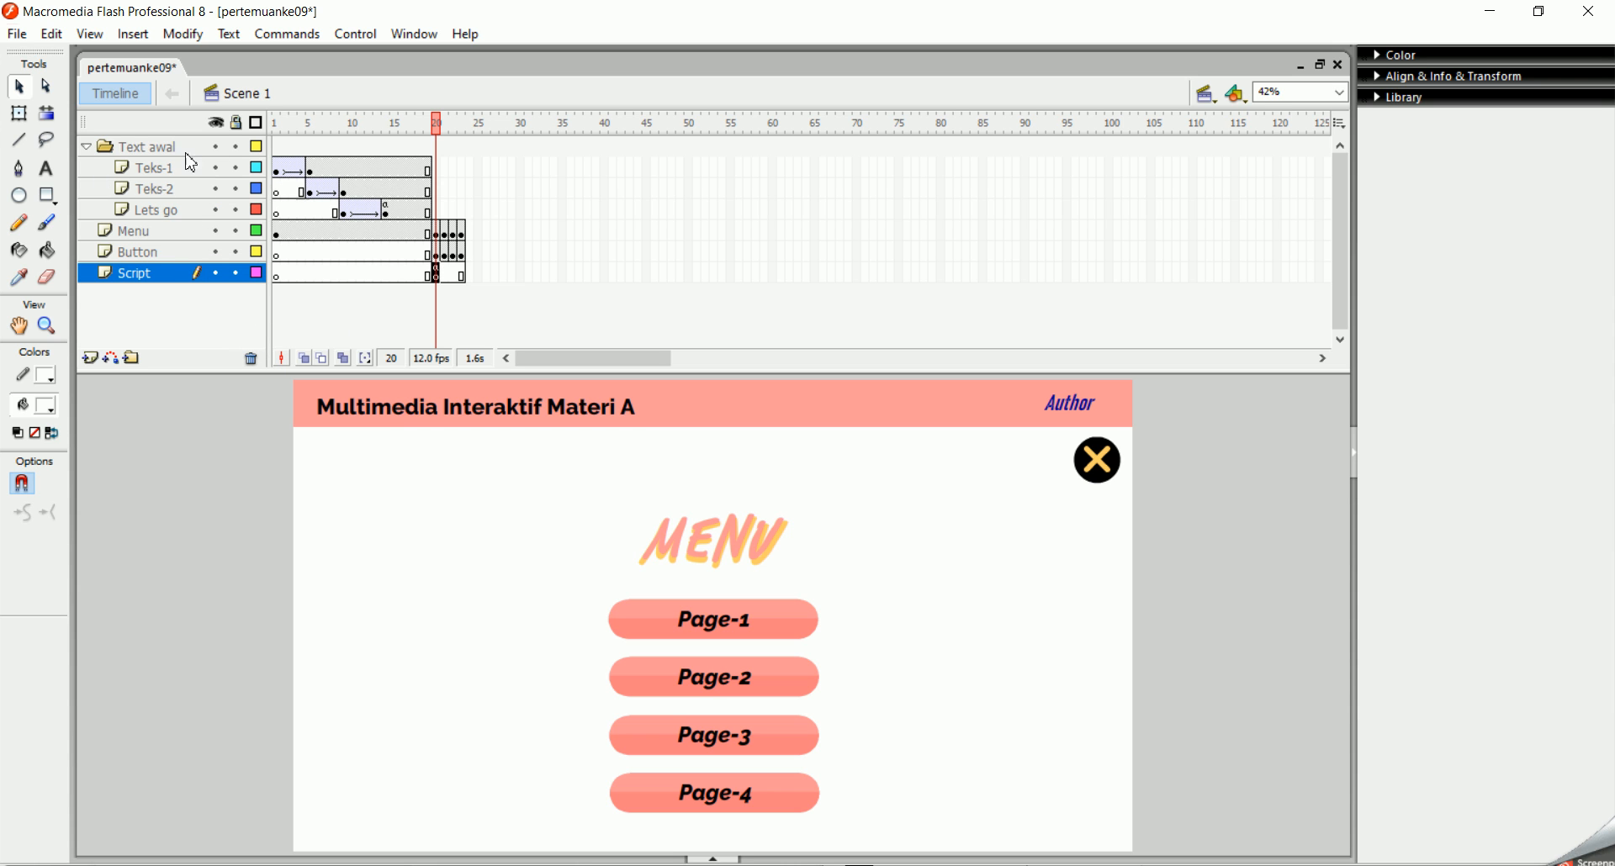
pyautogui.click(161, 148)
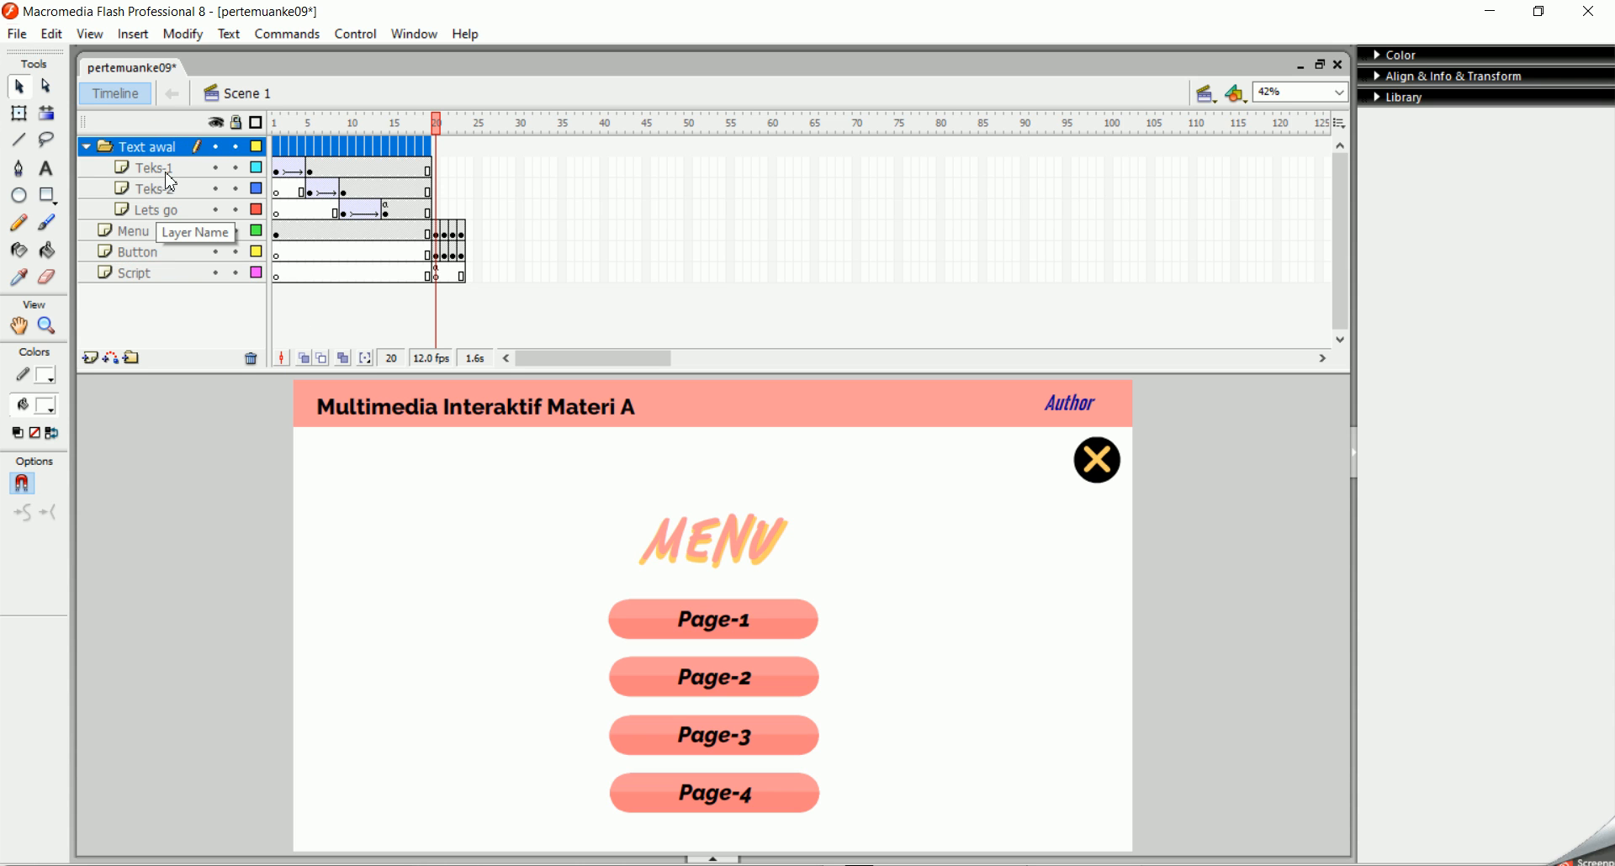
pyautogui.click(87, 148)
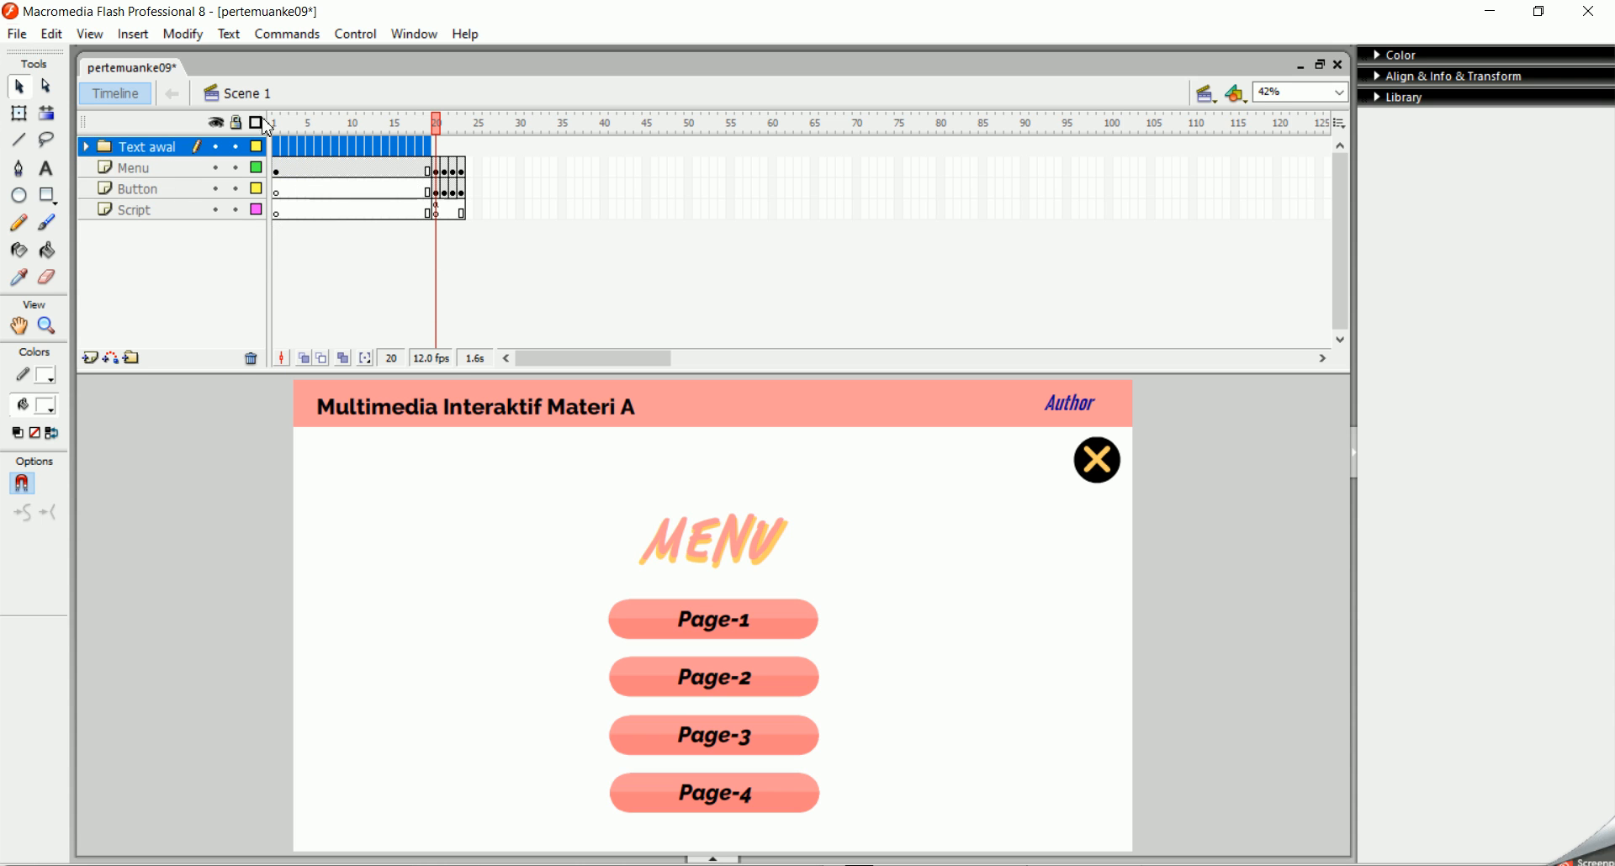
pyautogui.click(89, 149)
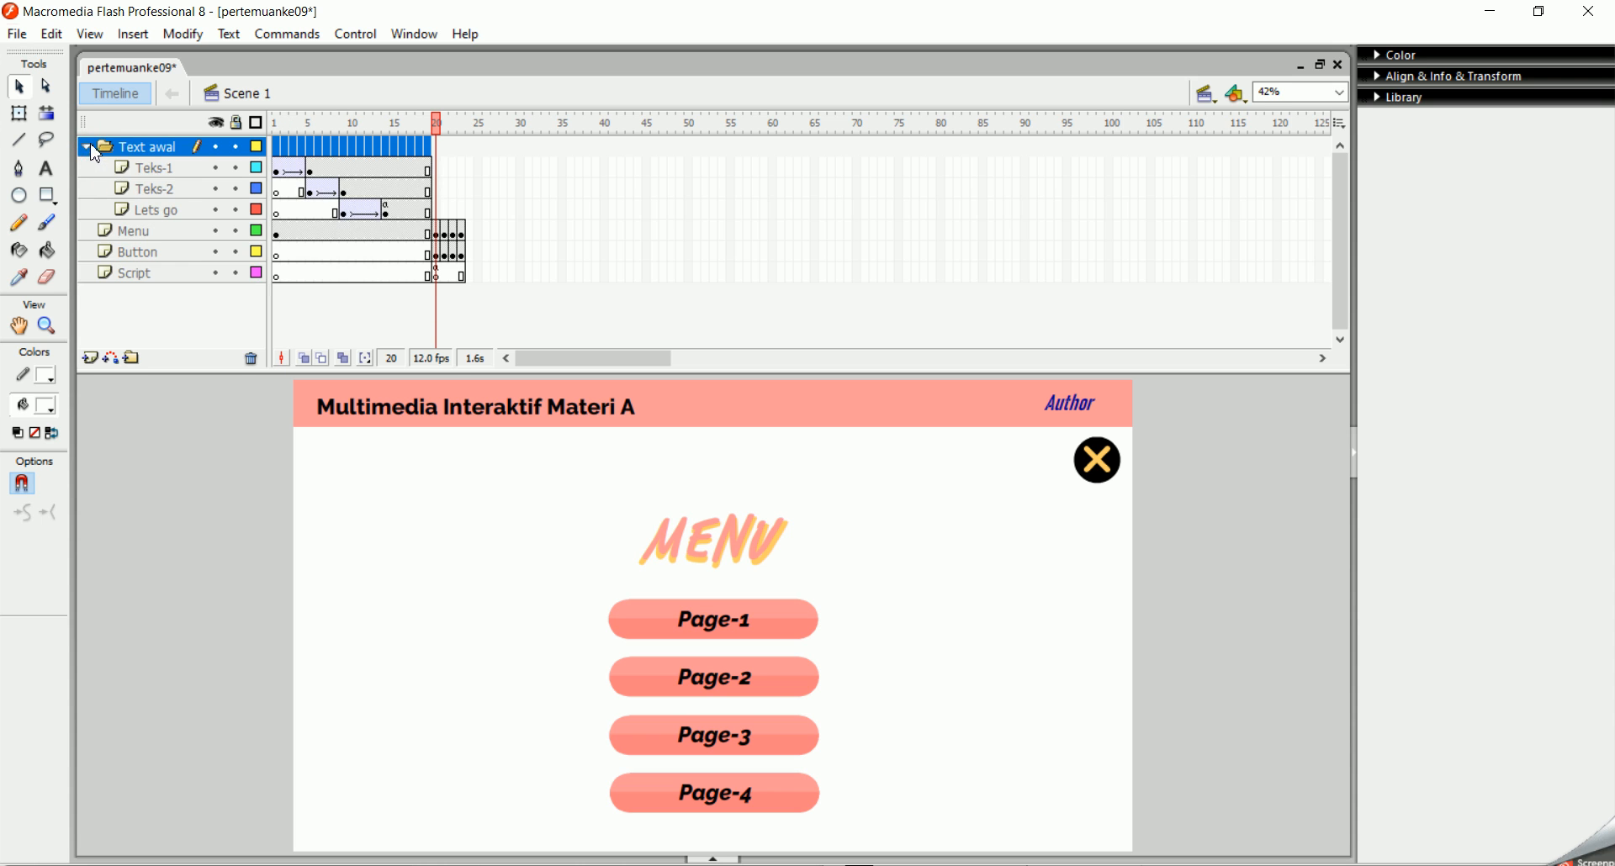
pyautogui.click(88, 149)
pyautogui.moveTo(292, 130)
pyautogui.mouseDown()
pyautogui.moveTo(471, 148)
pyautogui.moveTo(277, 144)
pyautogui.mouseUp()
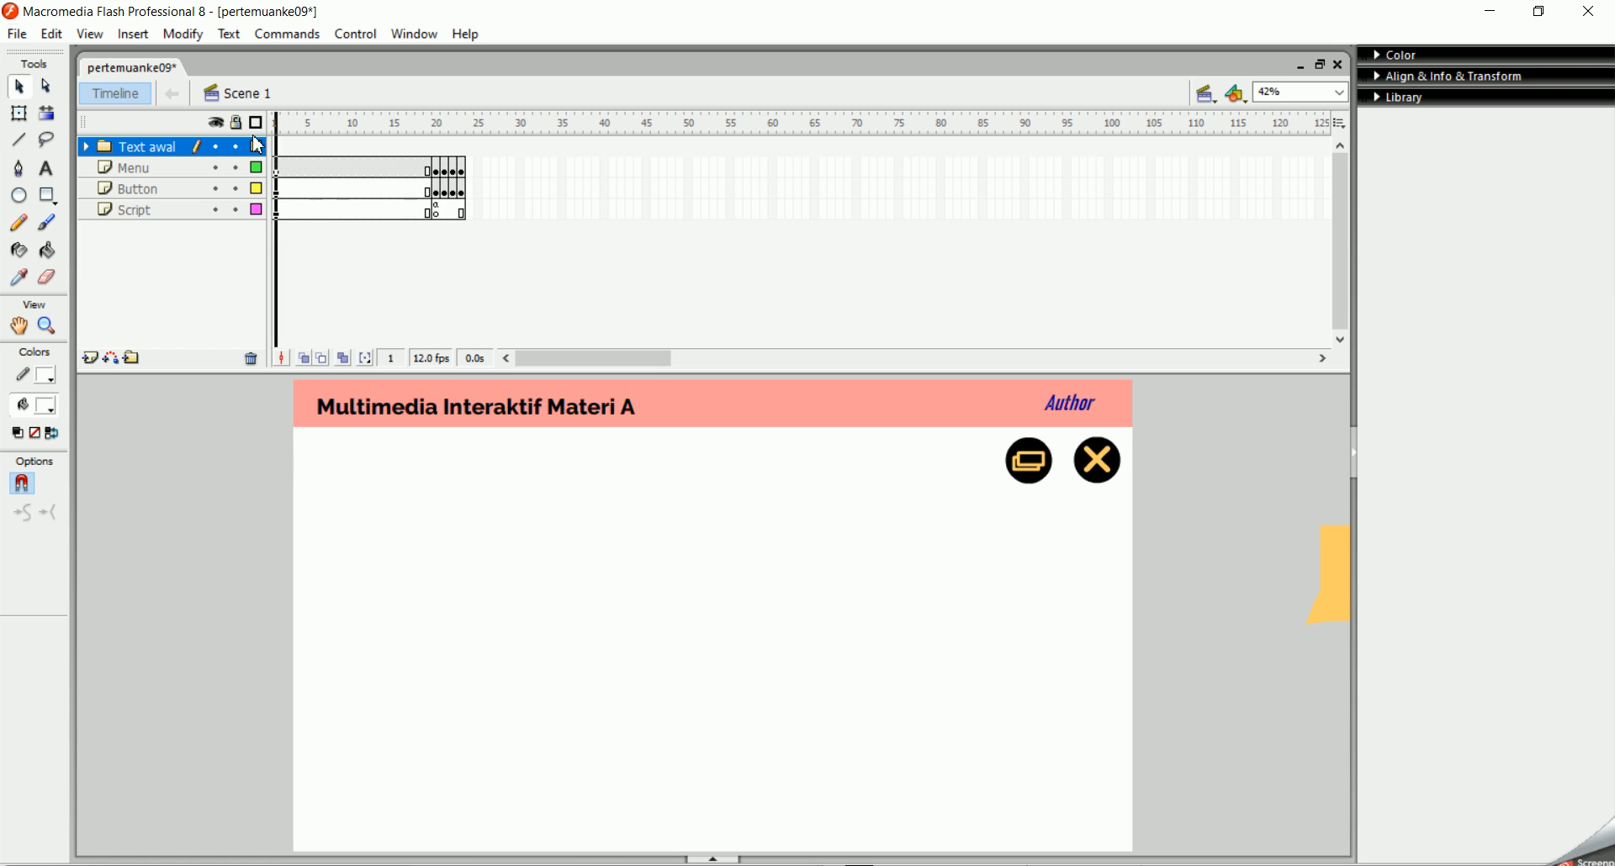